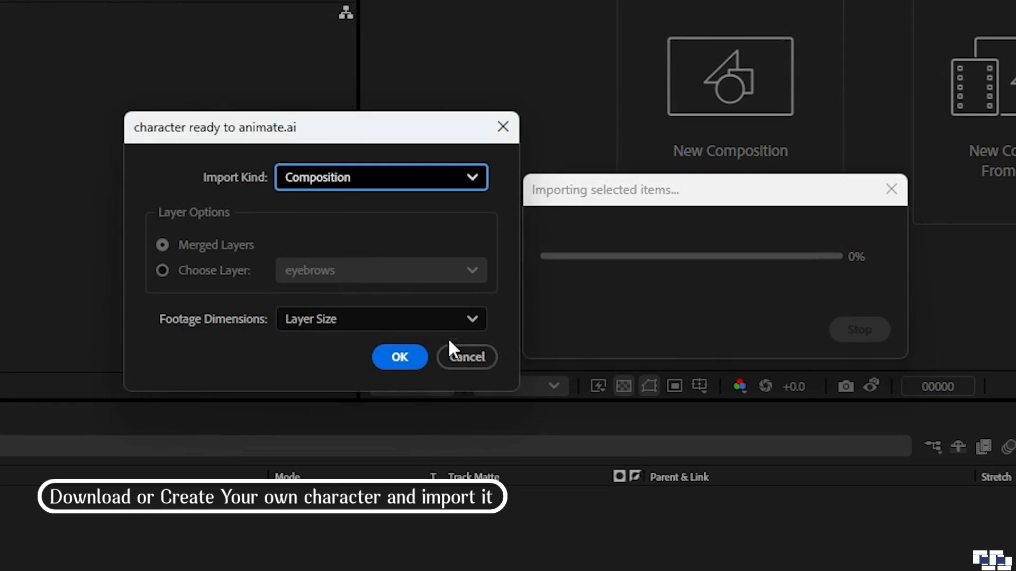
Import character ready to animate.ai as a composition with layer-size footage and open the resulting composition.
{"action": "left_click", "coordinate": [401, 357]}
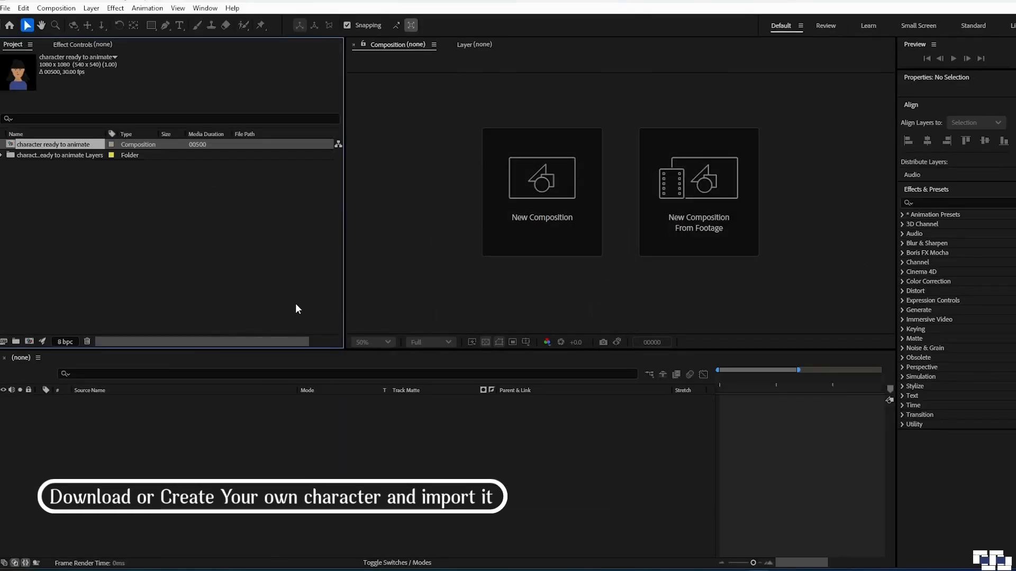
{"action": "left_click", "coordinate": [58, 256]}
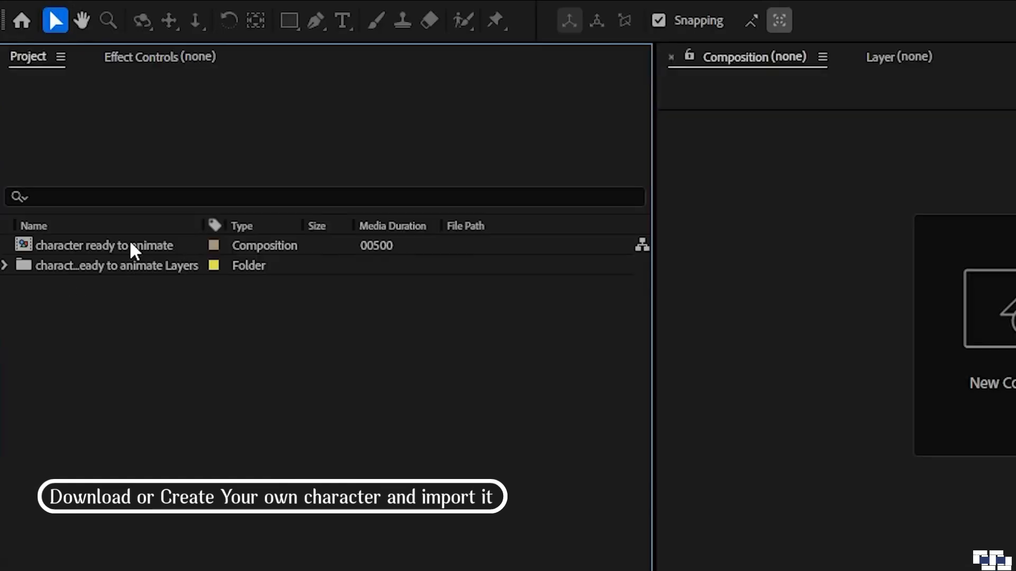
{"action": "double_click", "coordinate": [130, 245]}
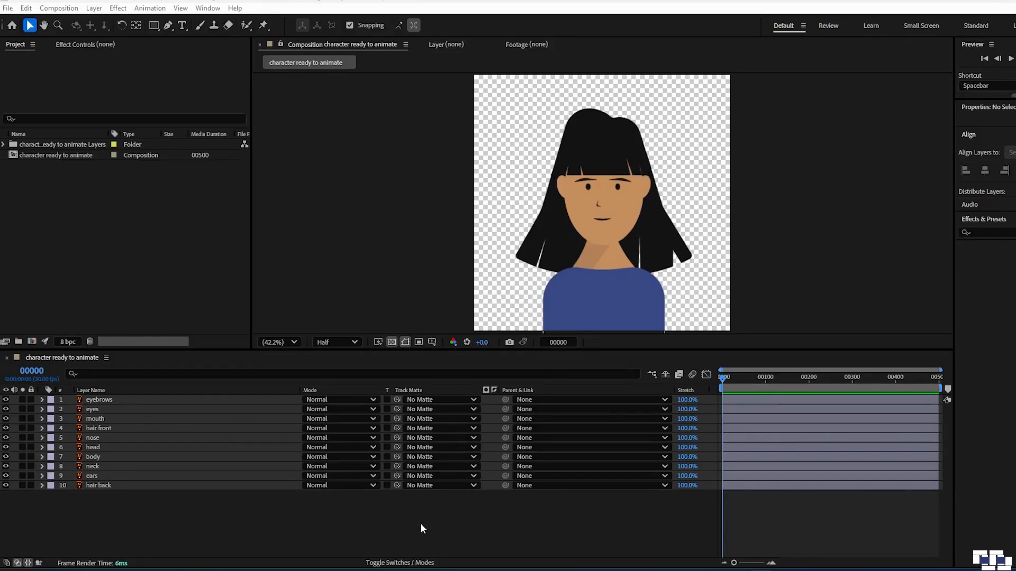
{"action": "left_click", "coordinate": [412, 535]}
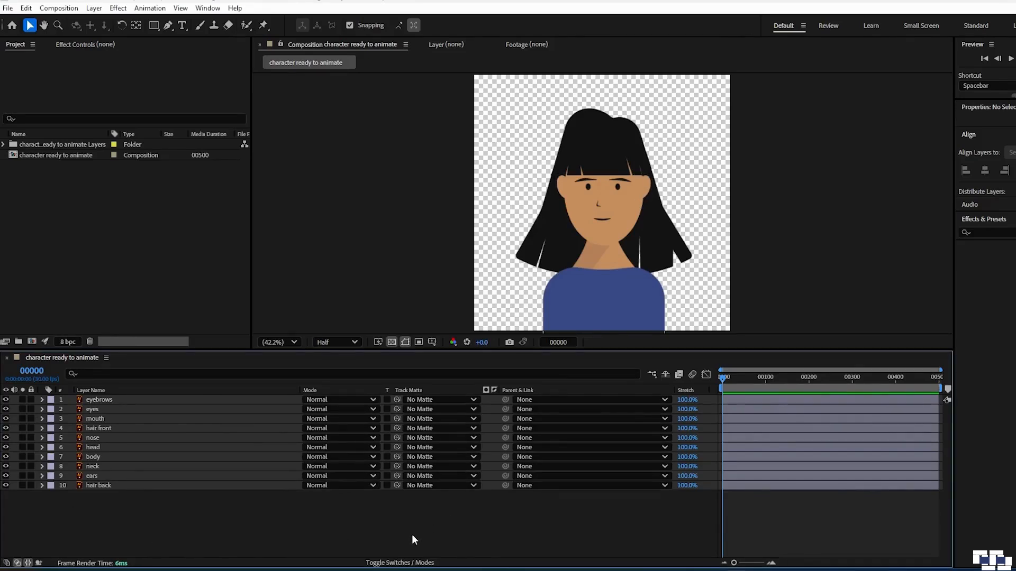
Duplicate the character ready to animate composition and rename the copy "character artwork".
{"action": "left_click", "coordinate": [70, 158]}
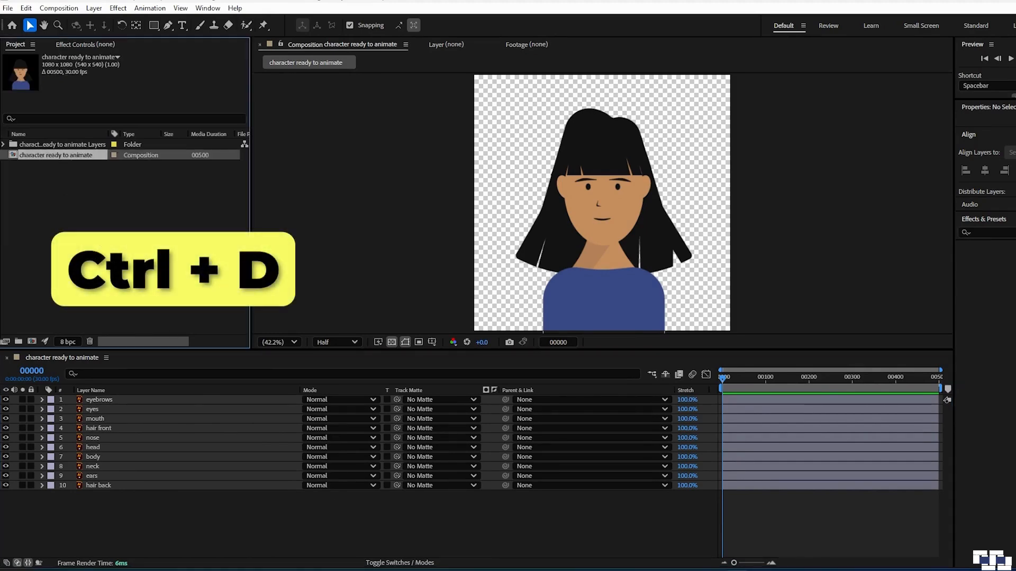
{"action": "key", "text": "ctrl+d"}
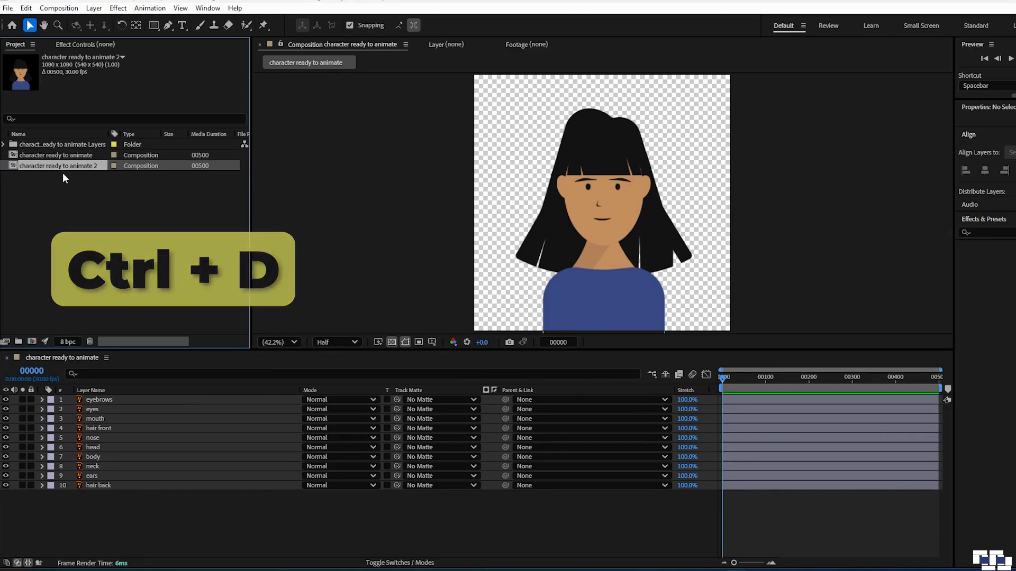
{"action": "key", "text": "Return"}
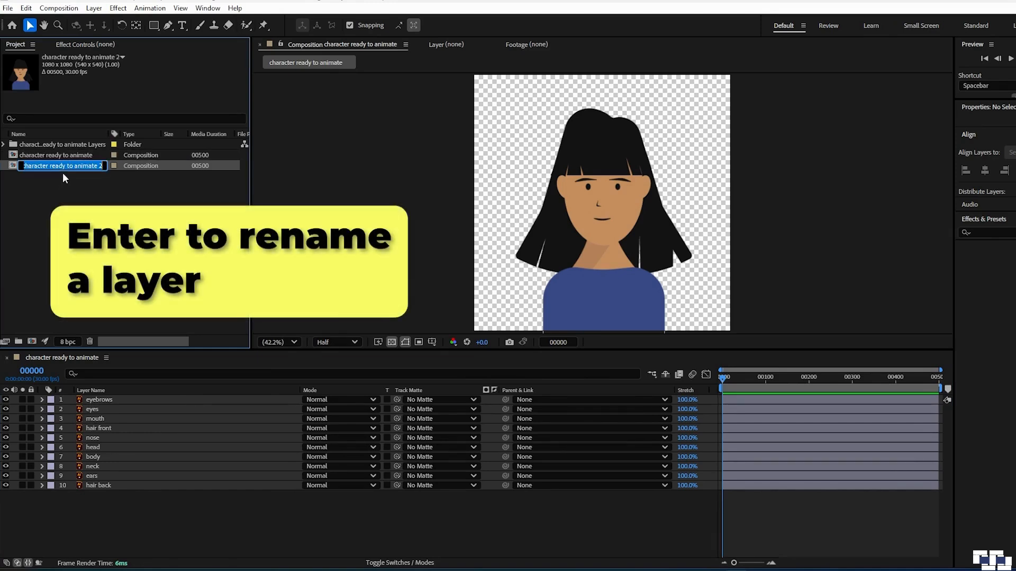
{"action": "type", "text": "character artwork"}
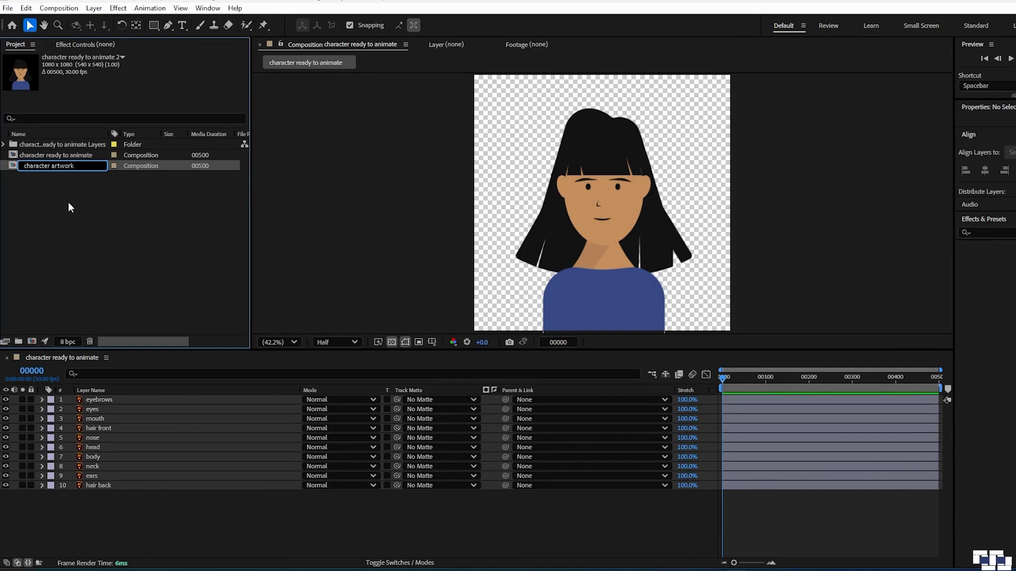
{"action": "left_click", "coordinate": [73, 203]}
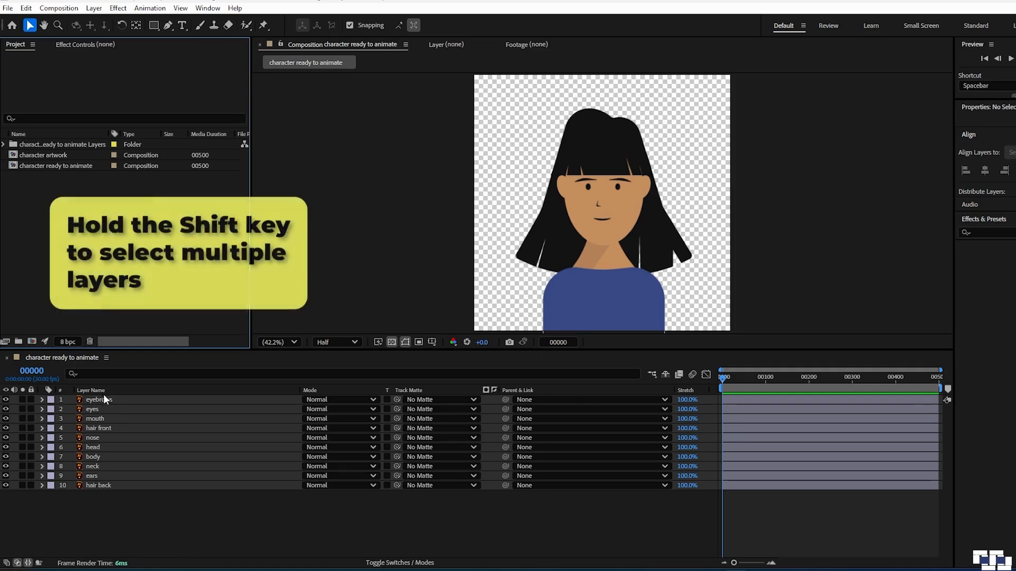
Parent the eyebrows, eyes, mouth, hair front and nose layers to the head layer.
{"action": "left_click", "coordinate": [126, 399]}
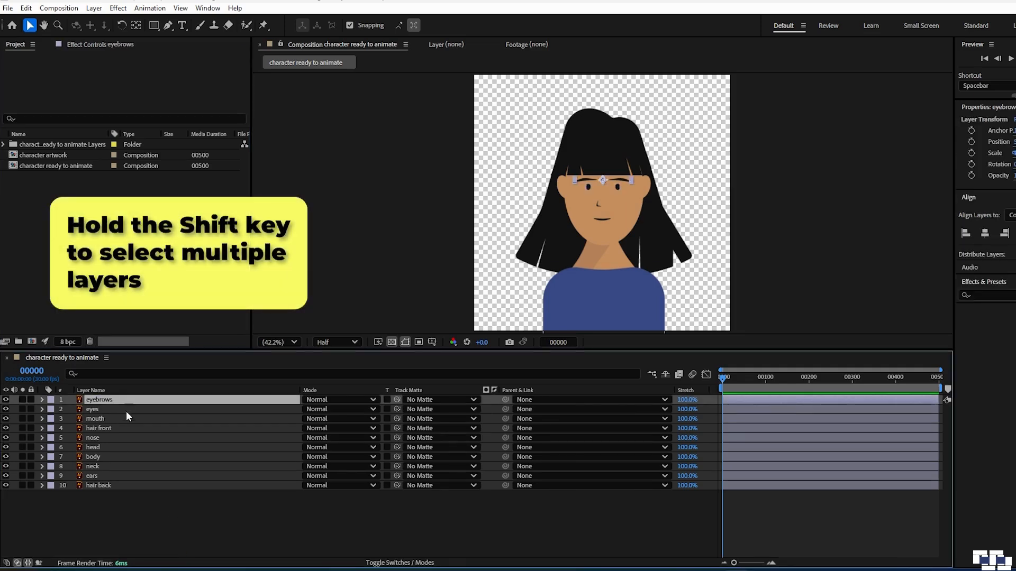
{"action": "left_click", "coordinate": [119, 437], "text": "shift"}
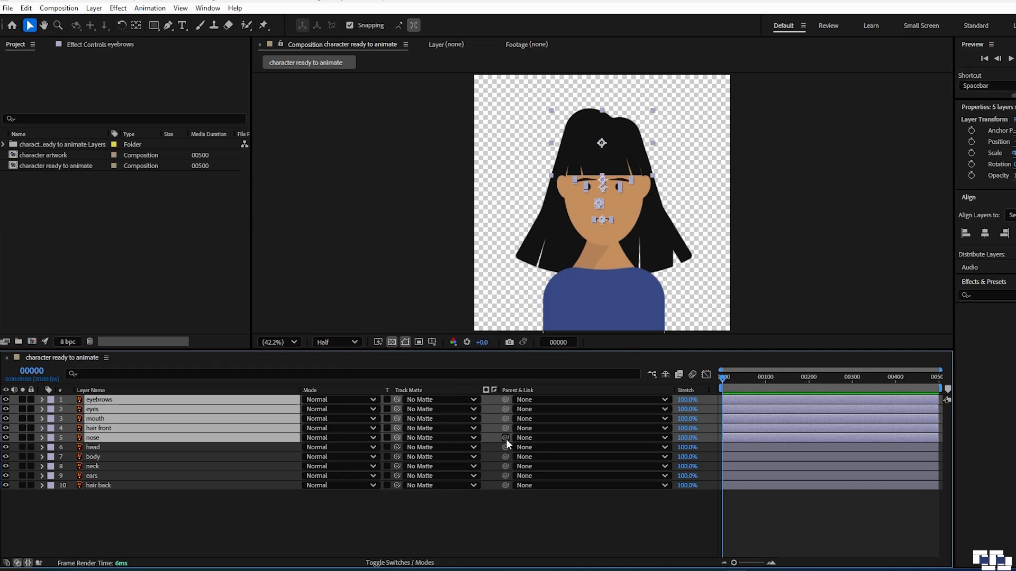
{"action": "left_click_drag", "start_coordinate": [506, 440], "coordinate": [257, 451]}
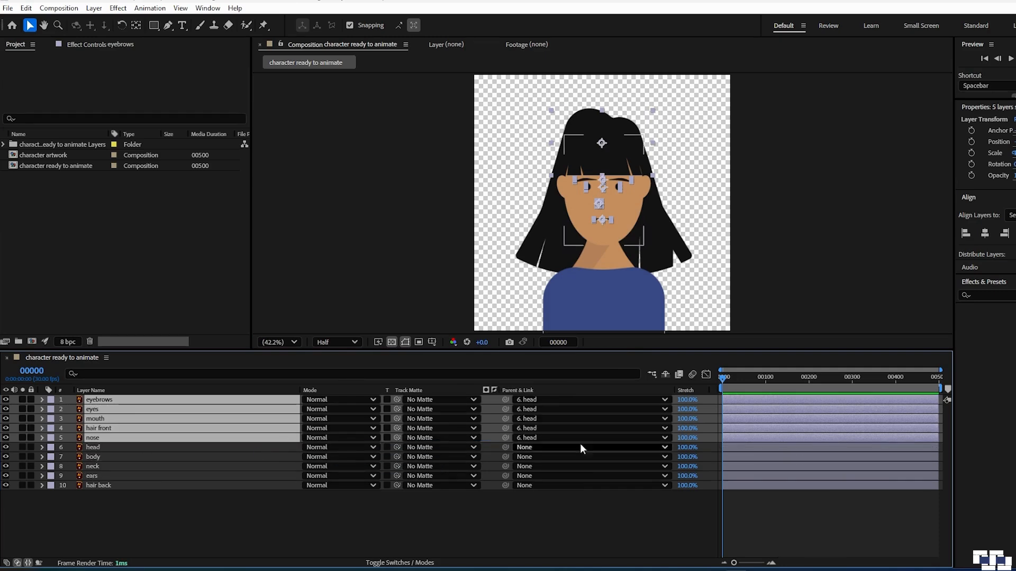
{"action": "left_click", "coordinate": [665, 400]}
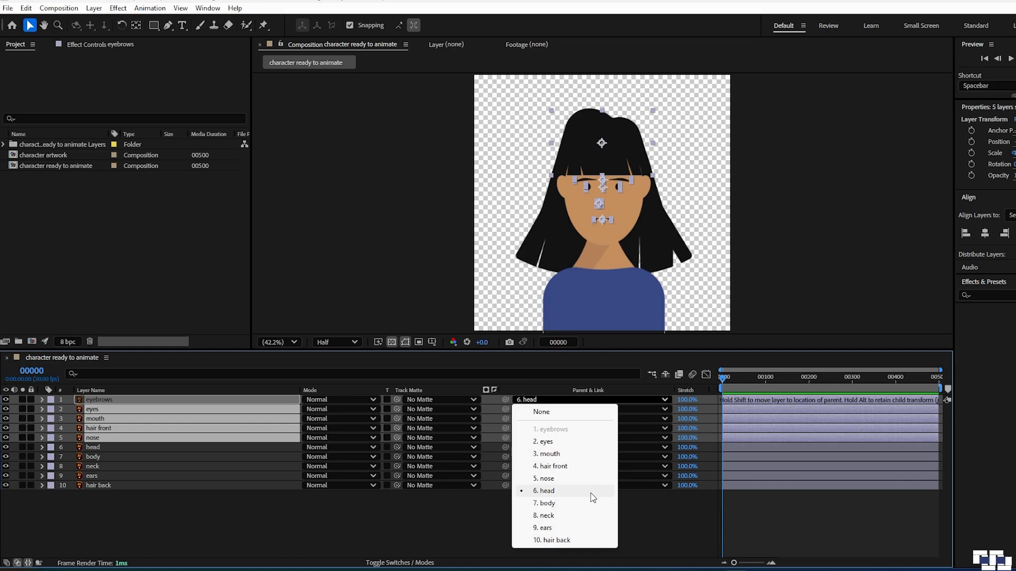
{"action": "left_click", "coordinate": [439, 509]}
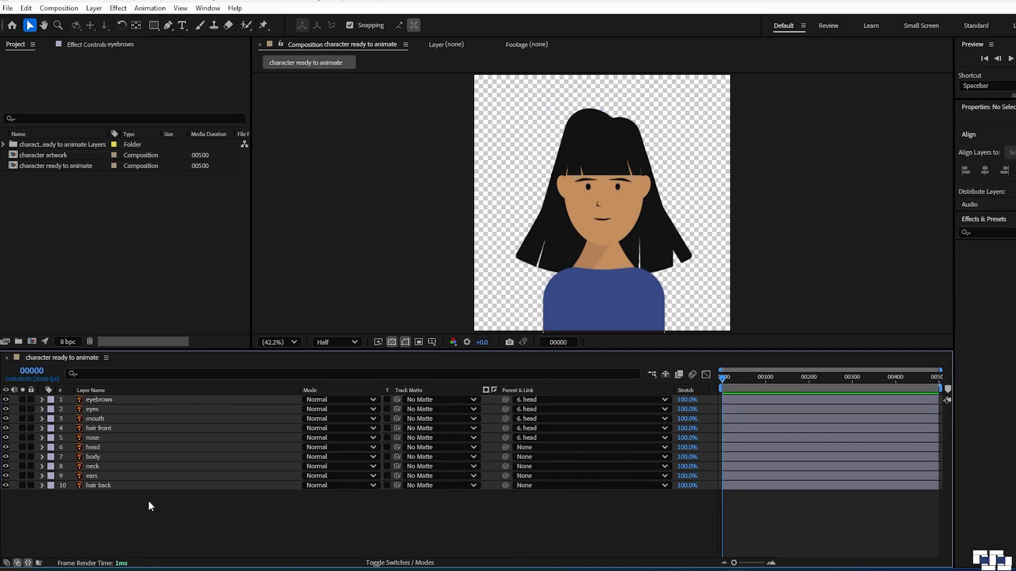
Parent the ears and hair back layers to the head layer.
{"action": "left_click_drag", "start_coordinate": [148, 500], "coordinate": [133, 478]}
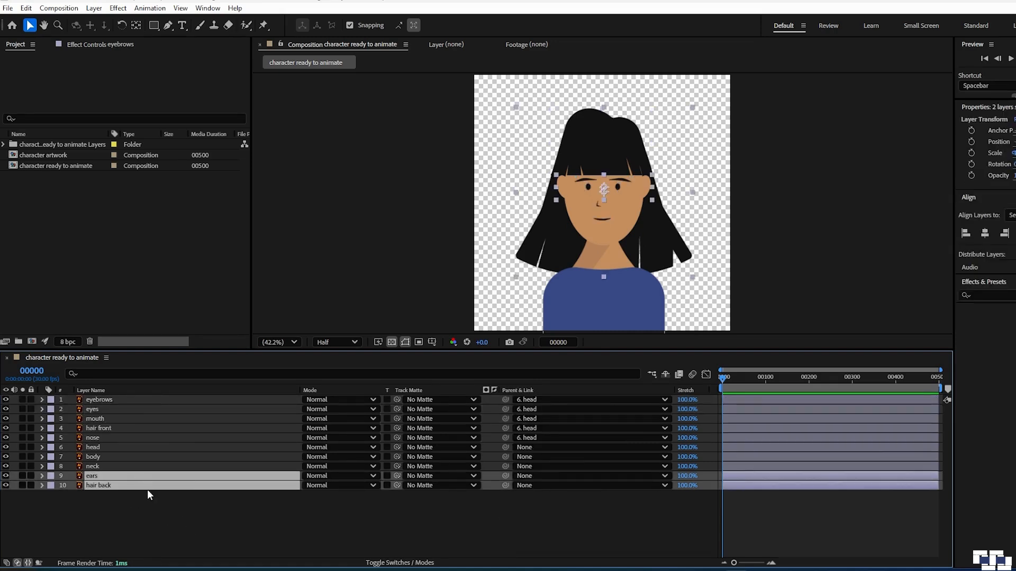
{"action": "left_click_drag", "start_coordinate": [505, 485], "coordinate": [209, 447]}
{"action": "left_click", "coordinate": [287, 518]}
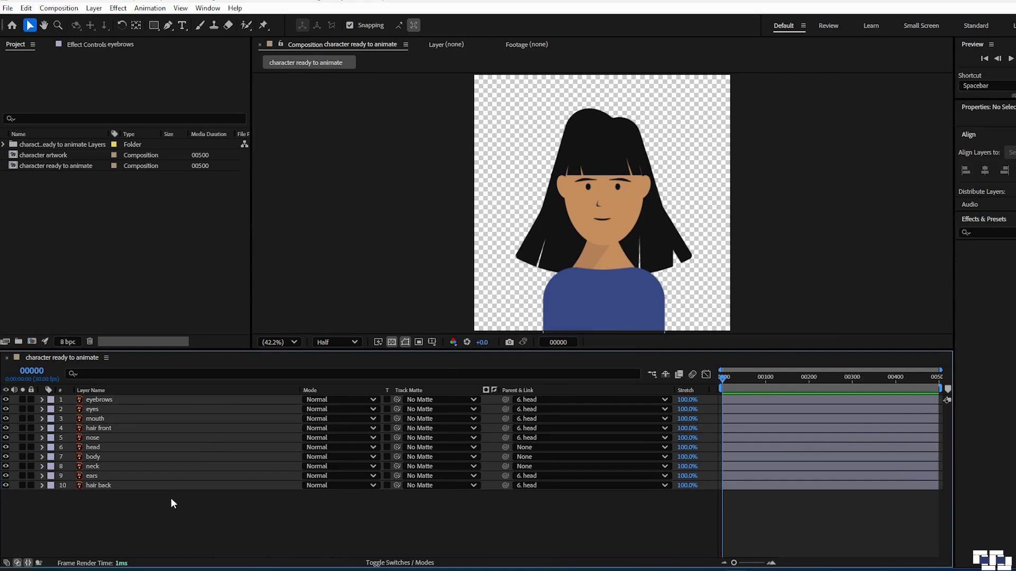
Parent the head layer to the neck layer and the neck layer to the body layer.
{"action": "left_click", "coordinate": [183, 445]}
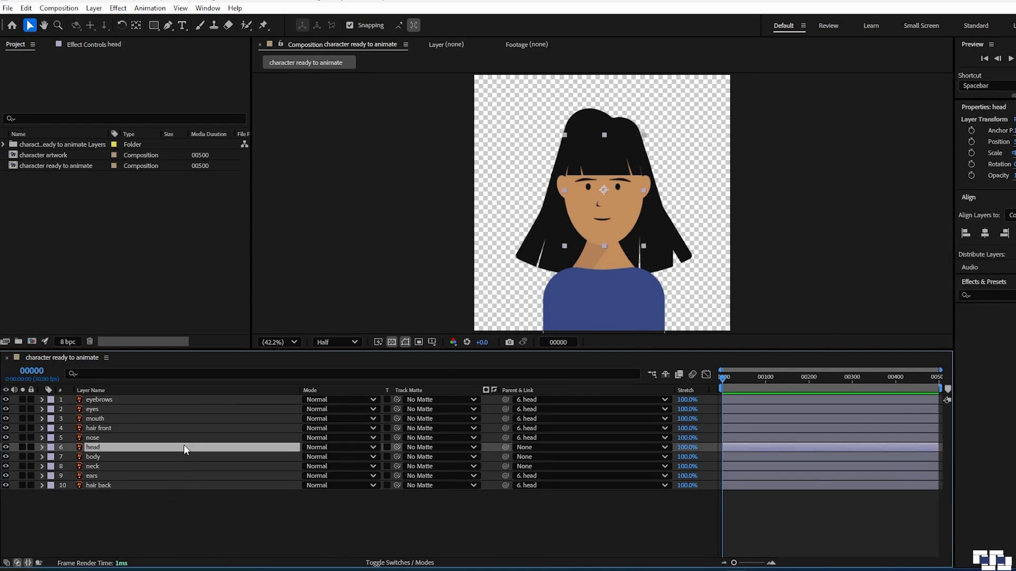
{"action": "left_click_drag", "start_coordinate": [505, 447], "coordinate": [218, 466]}
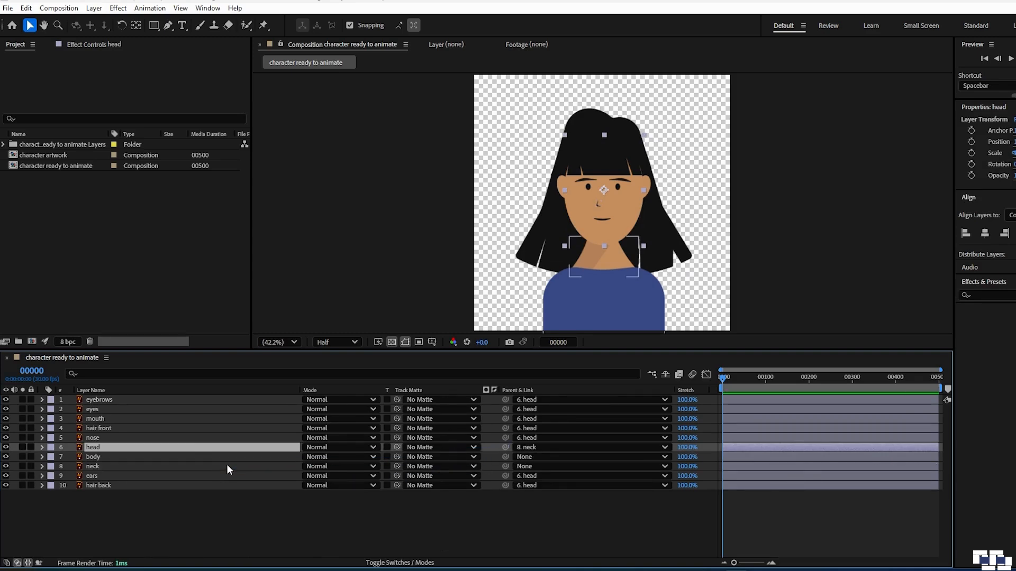
{"action": "left_click", "coordinate": [223, 466]}
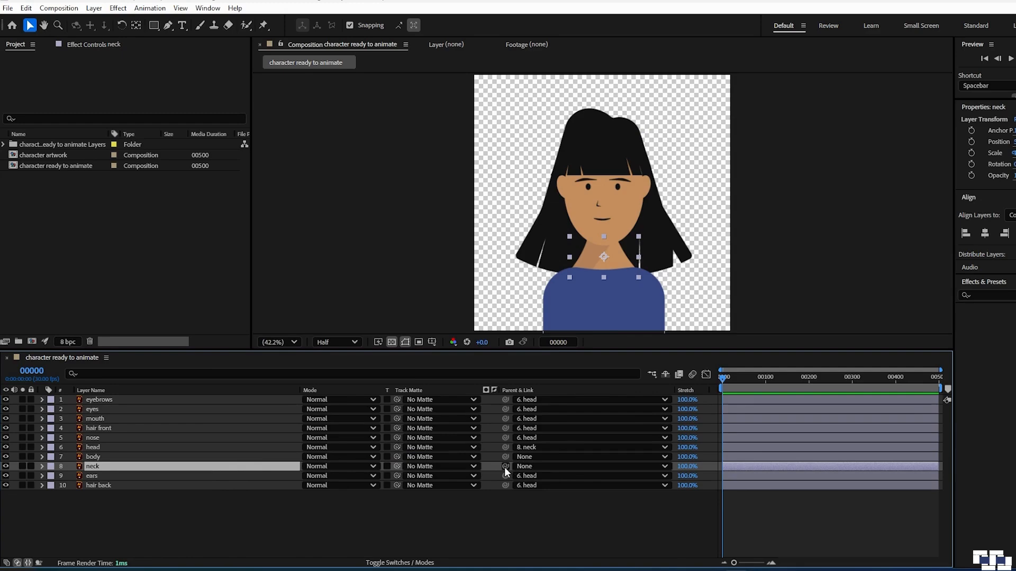
{"action": "left_click_drag", "start_coordinate": [505, 467], "coordinate": [265, 457]}
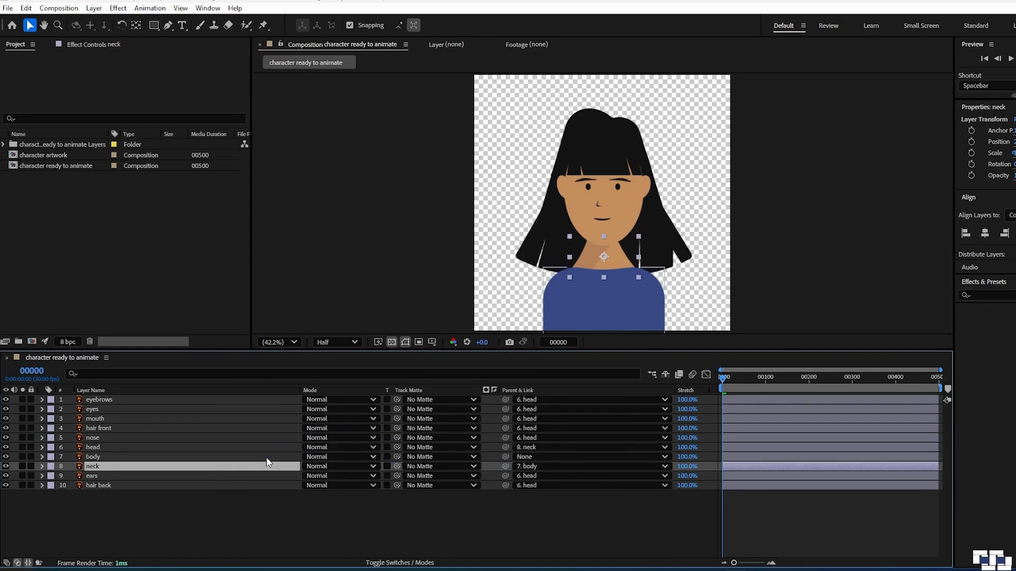
{"action": "left_click", "coordinate": [361, 520]}
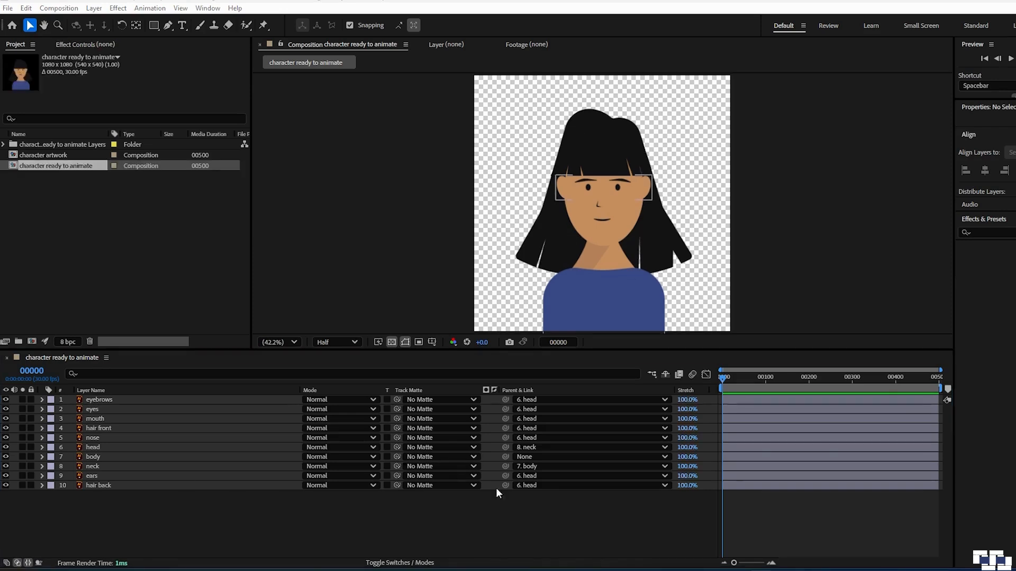
{"action": "left_click", "coordinate": [465, 522]}
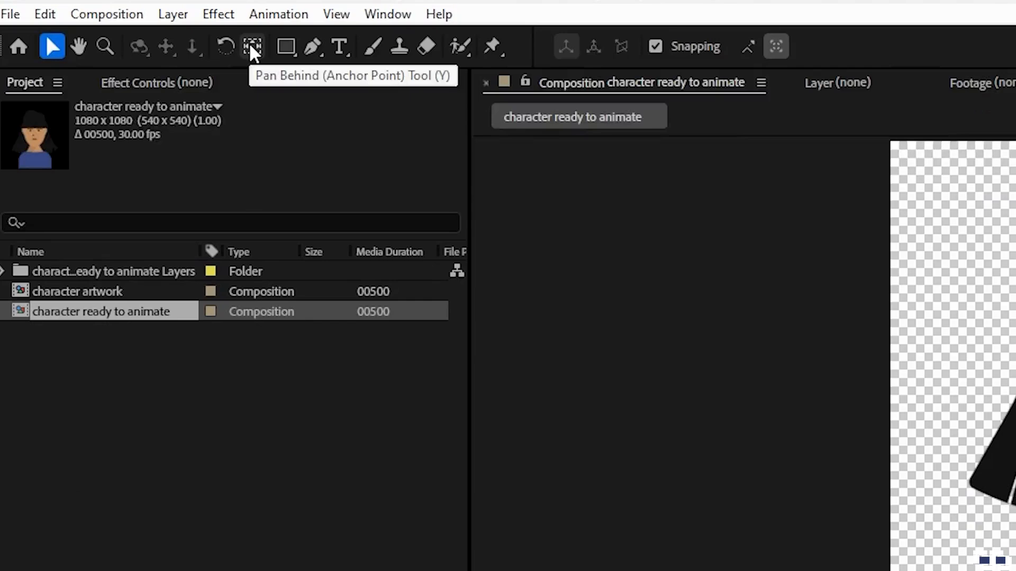
Activate the Pan Behind (Anchor Point) tool with snapping enabled and check the anchor points of the eyes, mouth, hair front and nose layers.
{"action": "left_click", "coordinate": [252, 49]}
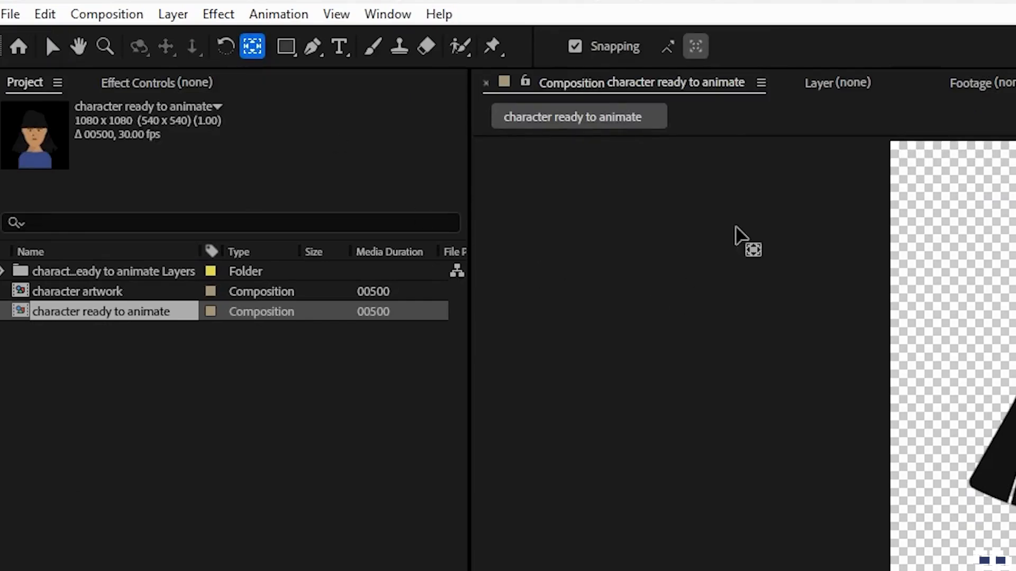
{"action": "left_click", "coordinate": [574, 48]}
{"action": "left_click", "coordinate": [575, 48]}
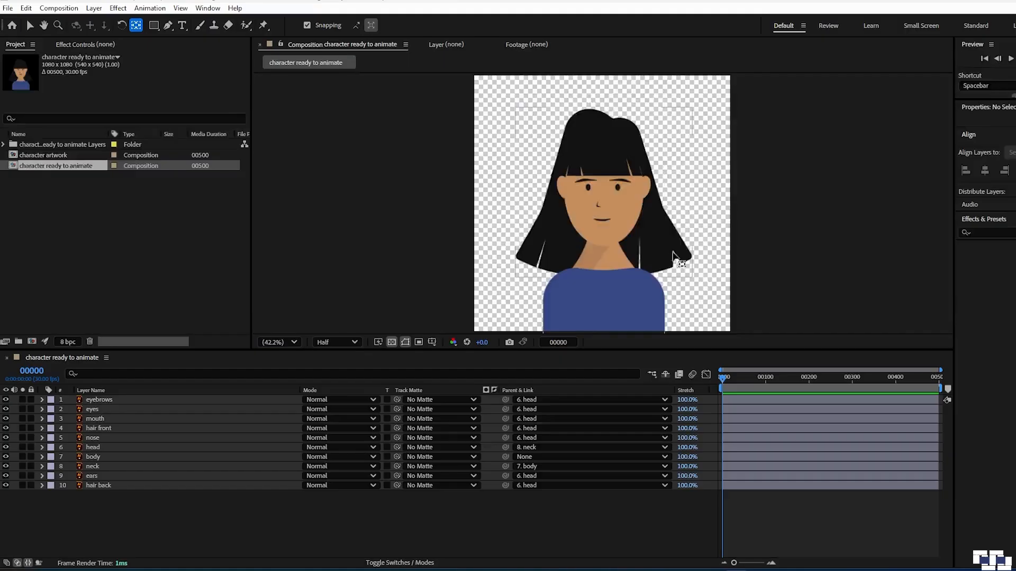
{"action": "scroll", "coordinate": [666, 252], "scroll_direction": "up", "scroll_amount": 2}
{"action": "scroll", "coordinate": [666, 251], "scroll_direction": "down", "scroll_amount": 1}
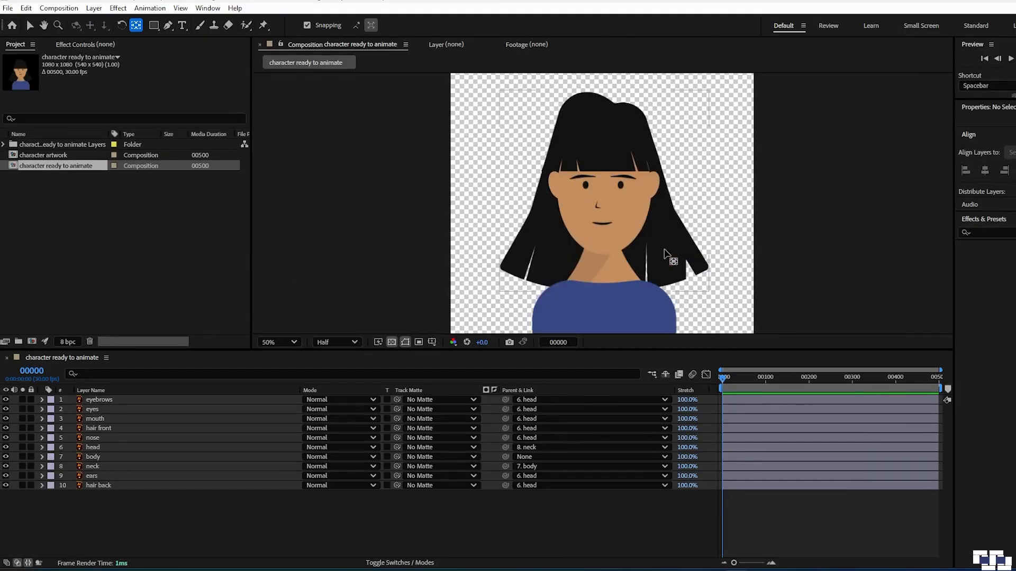
{"action": "left_click", "coordinate": [117, 410]}
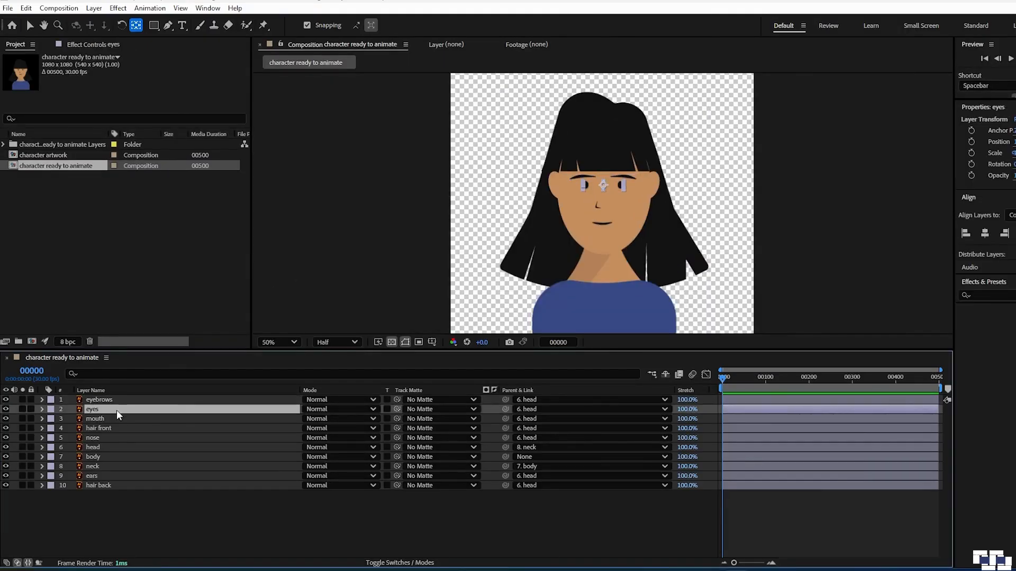
{"action": "left_click", "coordinate": [120, 418]}
{"action": "left_click", "coordinate": [118, 428]}
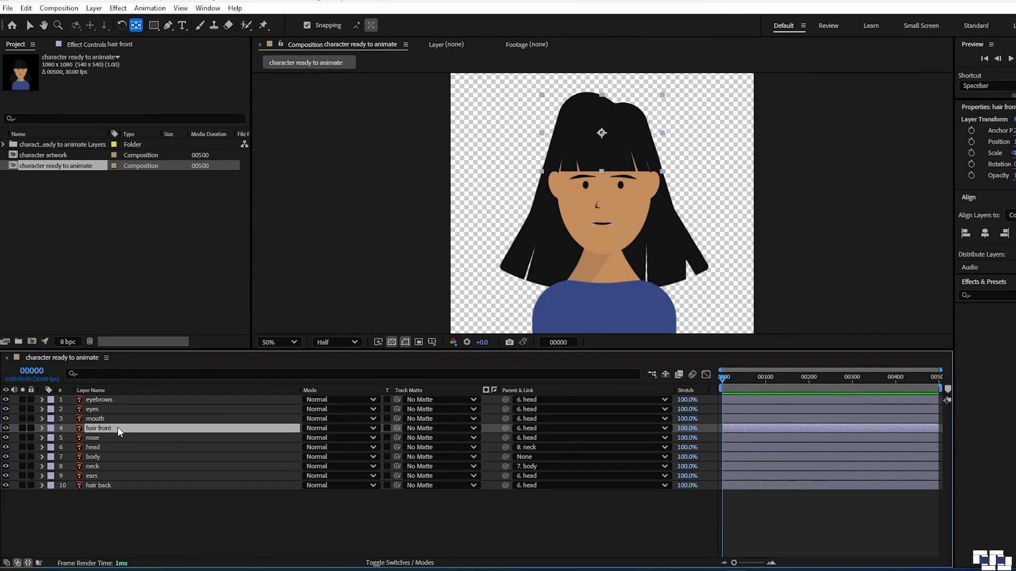
{"action": "left_click", "coordinate": [114, 439]}
Move the head layer's anchor point down to the chin, at the bottom centre of the head.
{"action": "left_click", "coordinate": [139, 447]}
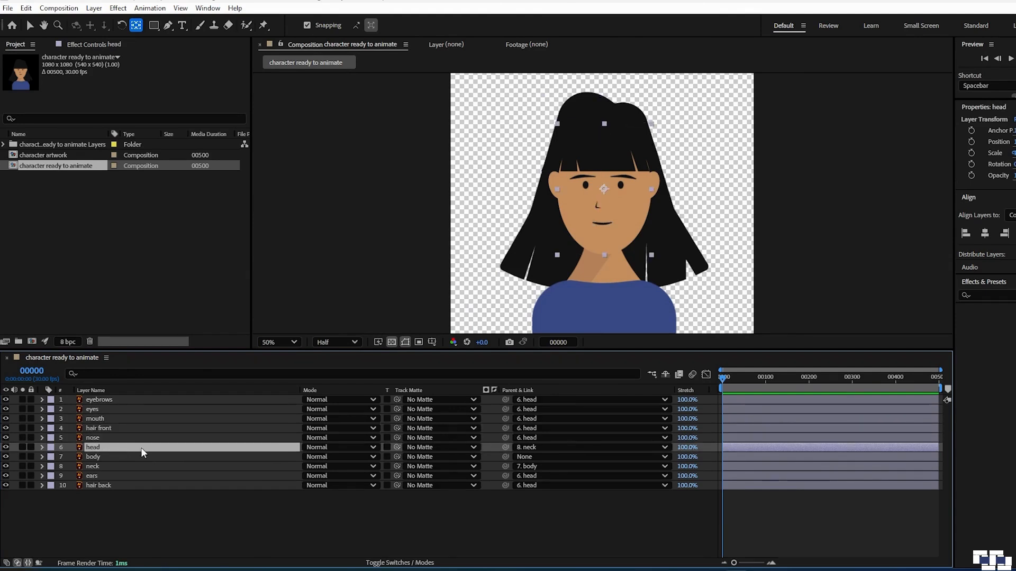
{"action": "scroll", "coordinate": [633, 218], "scroll_direction": "up", "scroll_amount": 2}
{"action": "scroll", "coordinate": [634, 219], "scroll_direction": "down", "scroll_amount": 2}
{"action": "scroll", "coordinate": [630, 218], "scroll_direction": "up", "scroll_amount": 2}
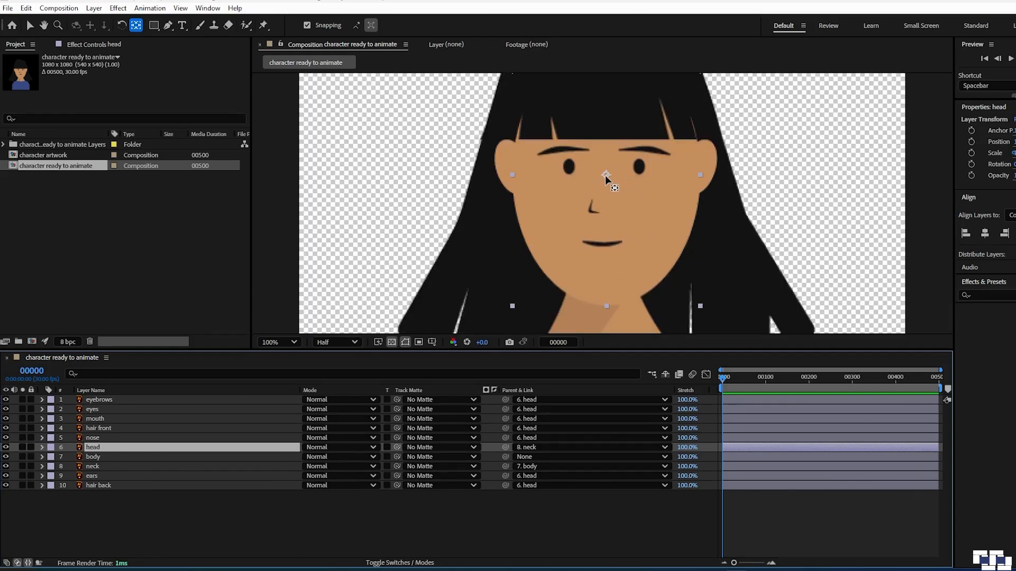
{"action": "left_click_drag", "start_coordinate": [605, 173], "coordinate": [608, 297]}
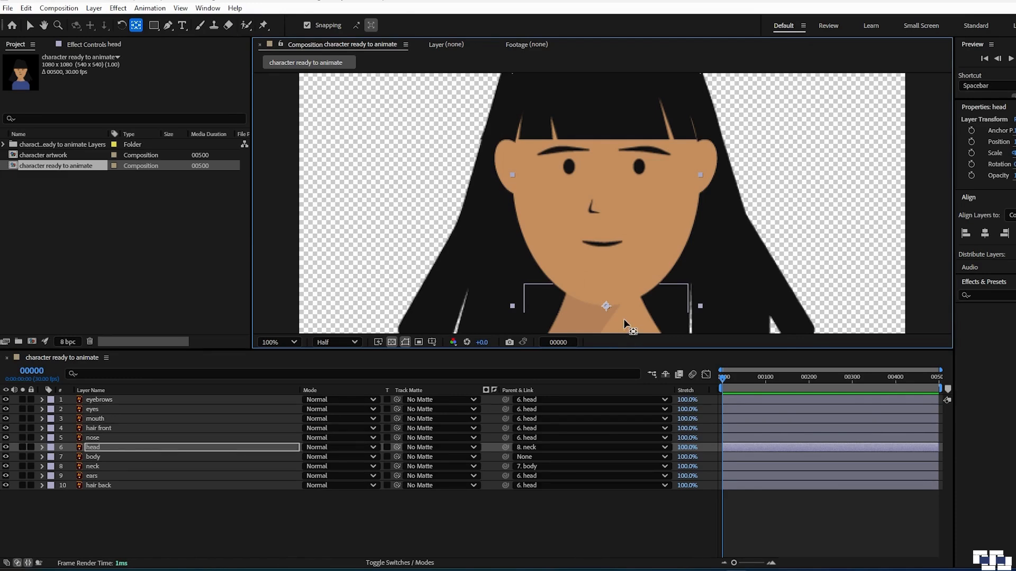
Inspect the body layer's anchor point with its whole bounding box in view.
{"action": "key", "text": "comma"}
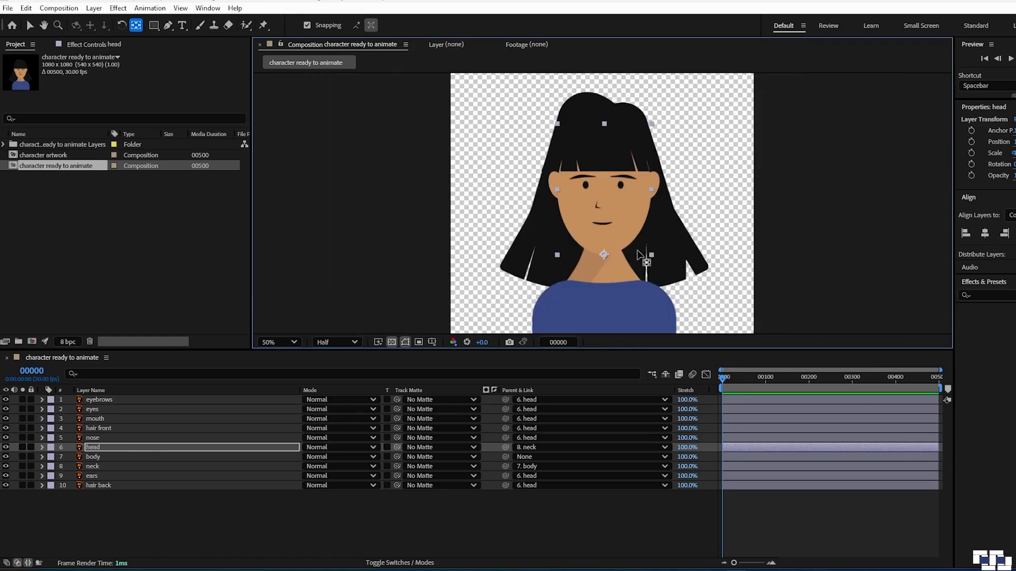
{"action": "left_click", "coordinate": [97, 458]}
{"action": "key", "text": "comma"}
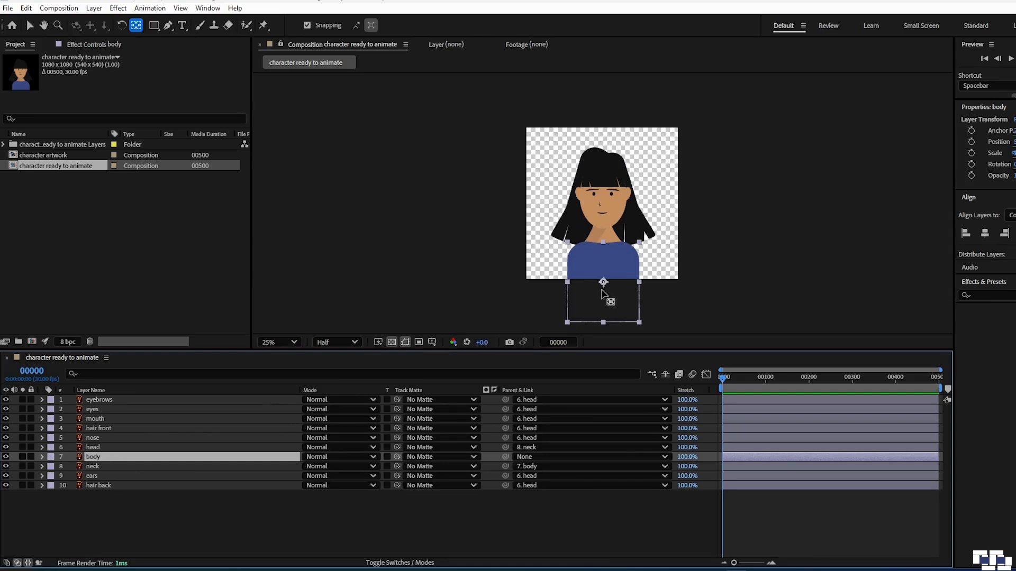
Move the neck layer's anchor point down to the bottom centre of its bounding box, at the base of the neck.
{"action": "left_click", "coordinate": [126, 468]}
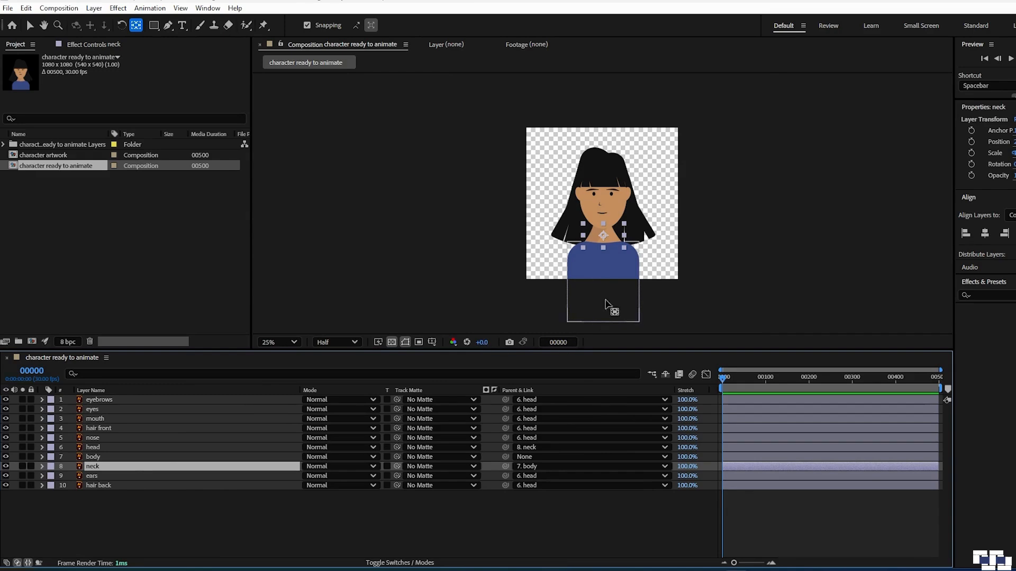
{"action": "scroll", "coordinate": [608, 296], "scroll_direction": "up", "scroll_amount": 2}
{"action": "scroll", "coordinate": [592, 302], "scroll_direction": "up", "scroll_amount": 2}
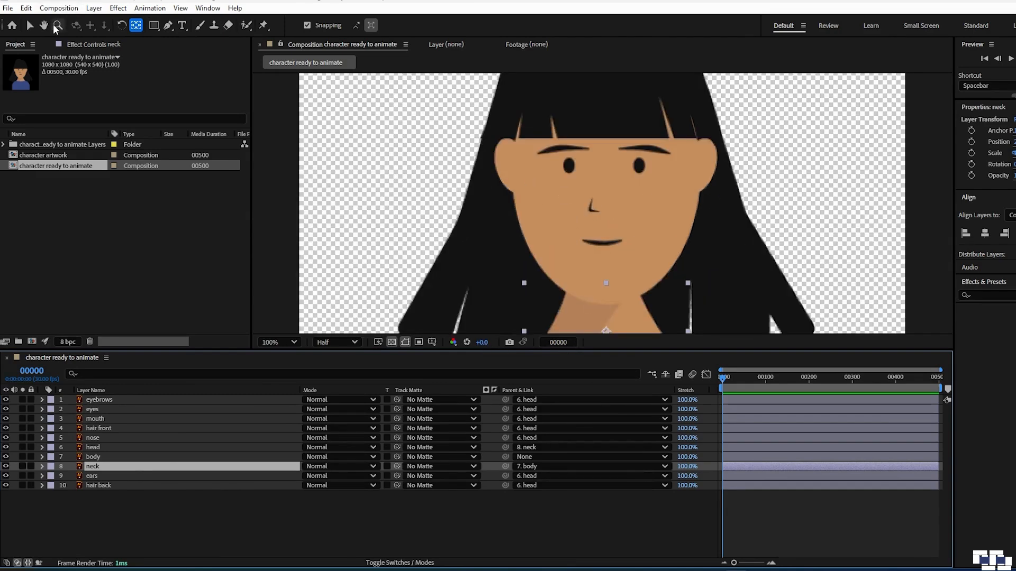
{"action": "left_click", "coordinate": [44, 25]}
{"action": "left_click_drag", "start_coordinate": [529, 280], "coordinate": [551, 161]}
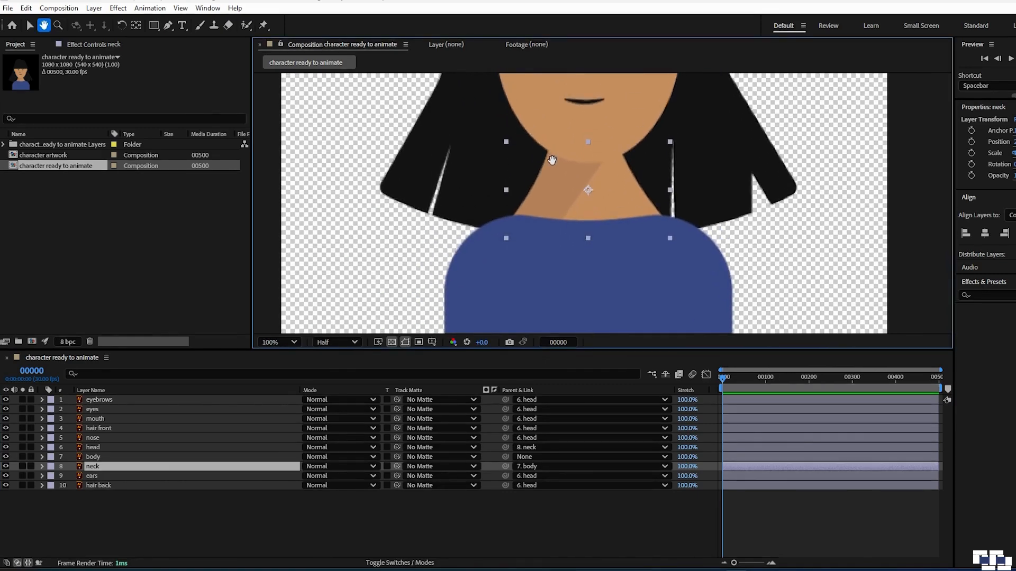
{"action": "left_click", "coordinate": [137, 25]}
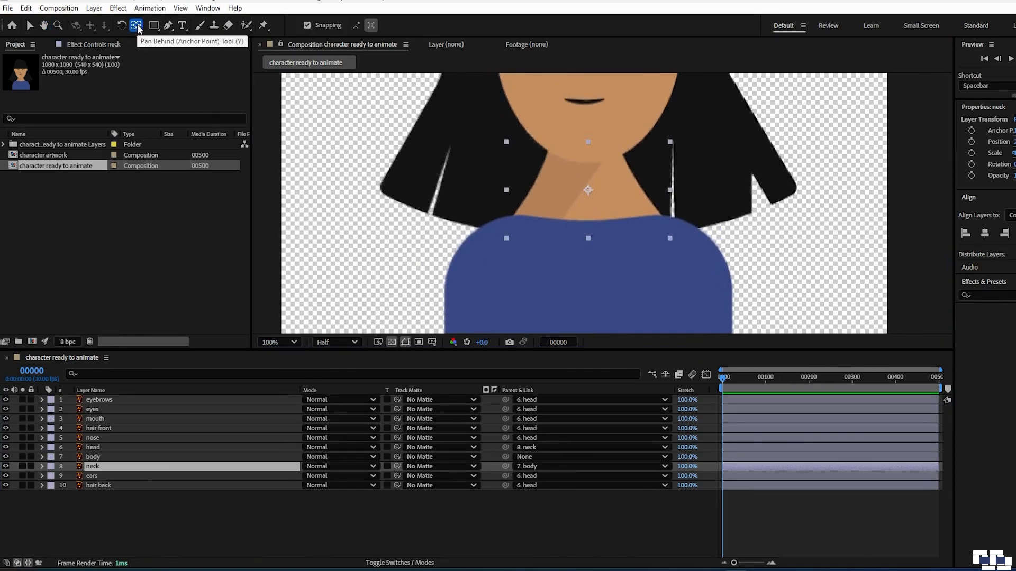
{"action": "left_click_drag", "start_coordinate": [589, 191], "coordinate": [588, 238]}
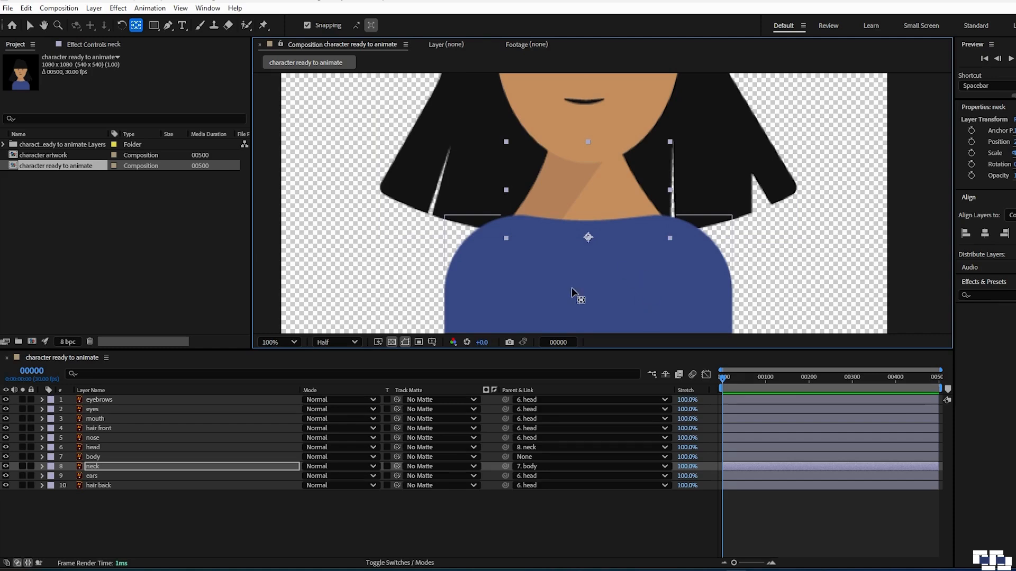
{"action": "key", "text": "comma"}
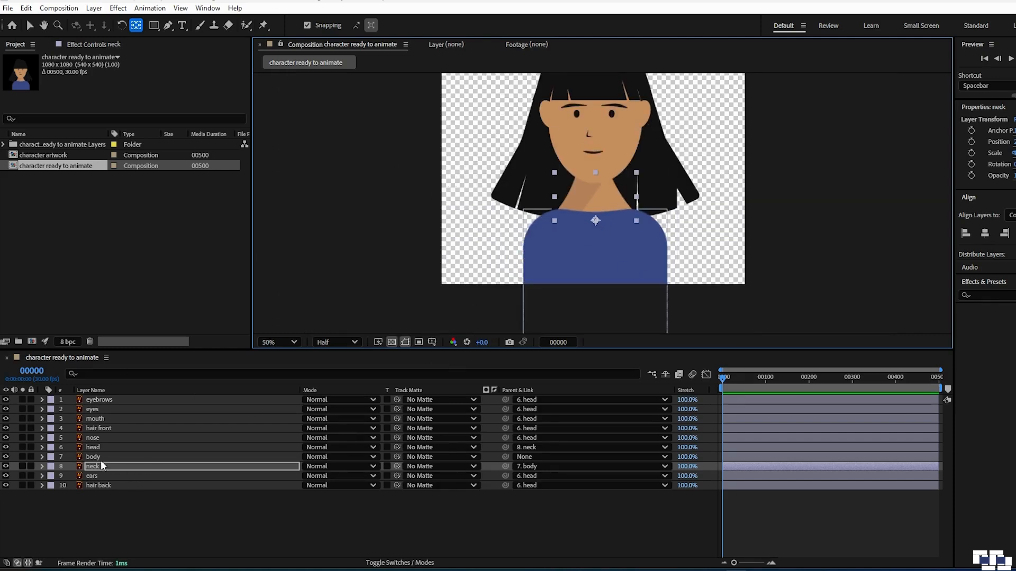
Check the ears layer's anchor point and move the hair back layer's anchor point straight up to the upper part of the hair.
{"action": "left_click", "coordinate": [91, 478]}
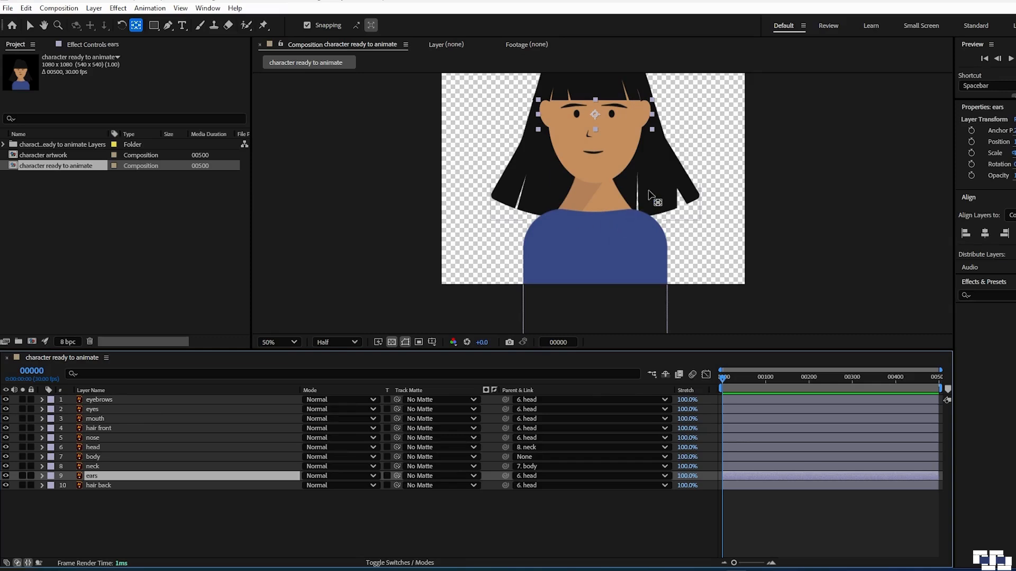
{"action": "left_click", "coordinate": [103, 485]}
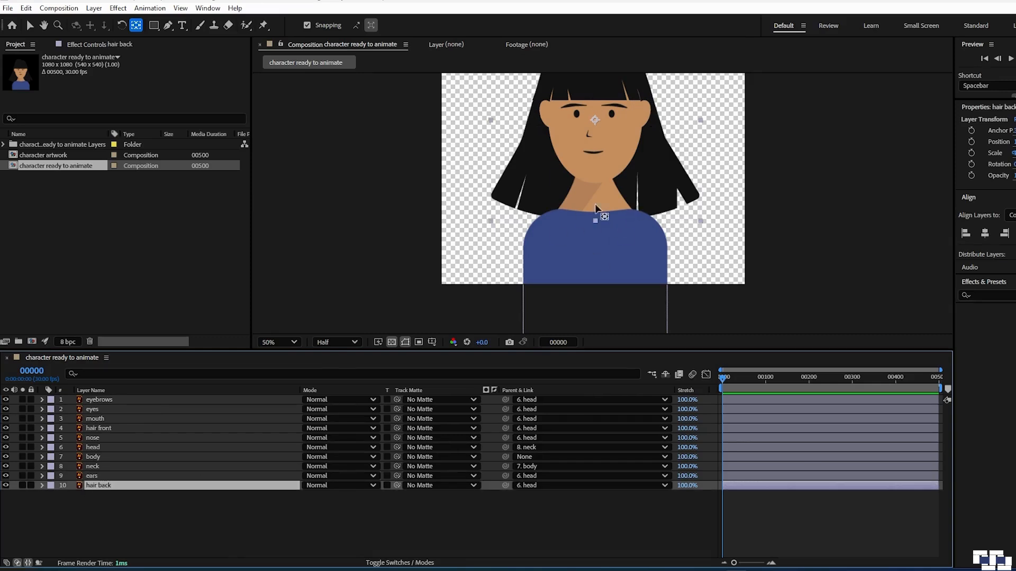
{"action": "left_click", "coordinate": [43, 24]}
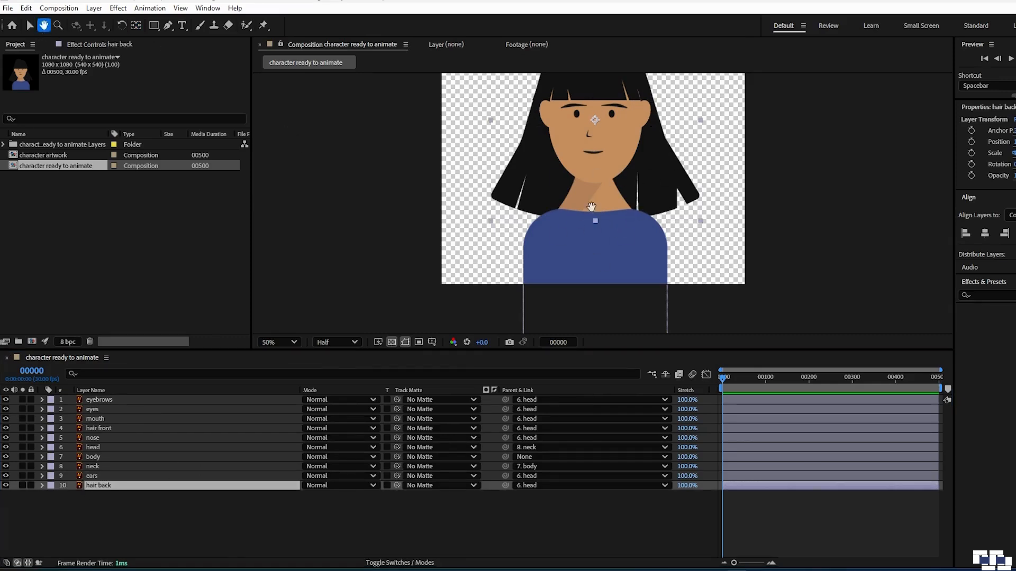
{"action": "left_click_drag", "start_coordinate": [606, 182], "coordinate": [608, 207]}
{"action": "scroll", "coordinate": [622, 277], "scroll_direction": "up", "scroll_amount": 1}
{"action": "left_click", "coordinate": [136, 25]}
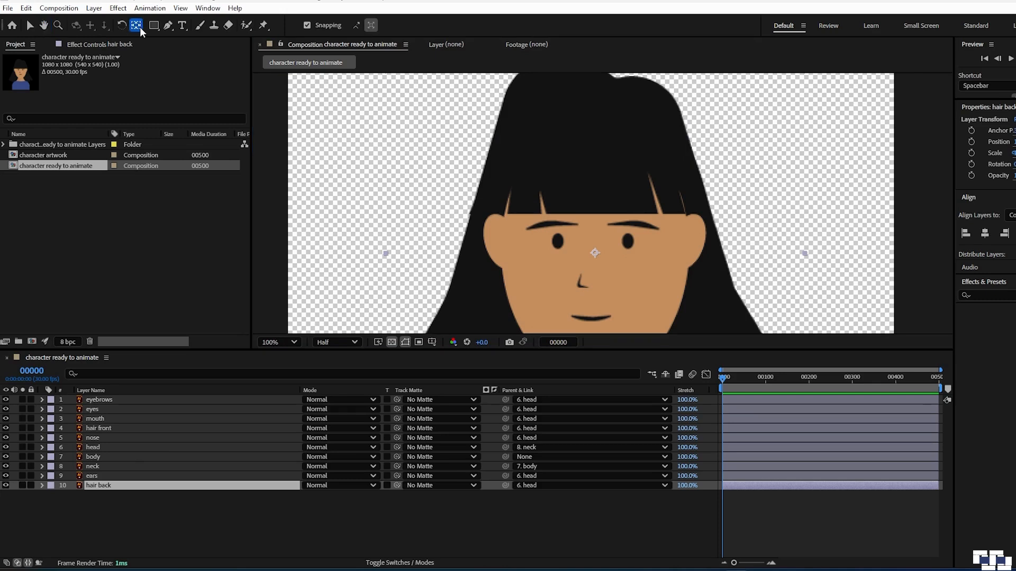
{"action": "left_click_drag", "start_coordinate": [595, 254], "coordinate": [595, 118]}
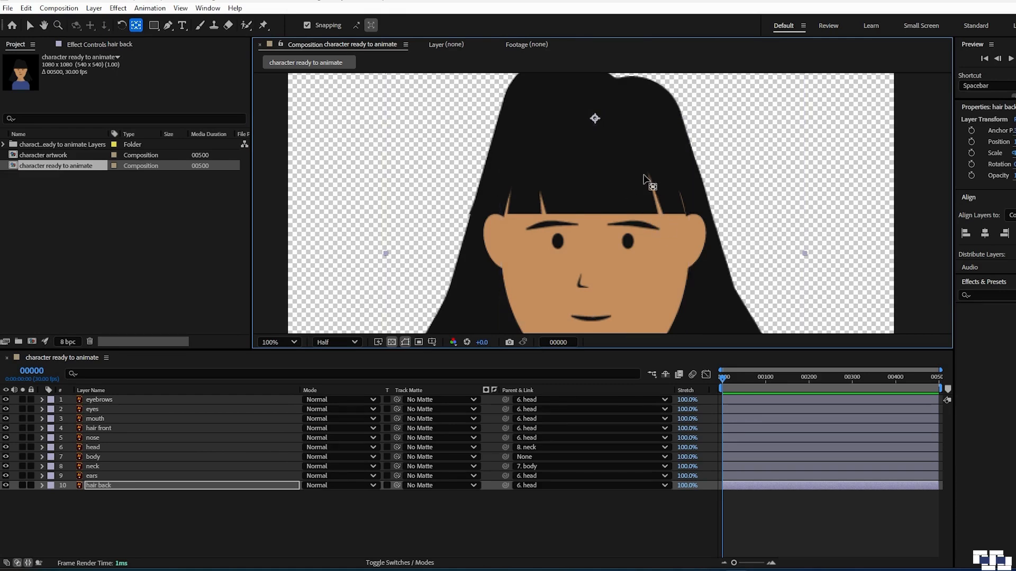
{"action": "key", "text": "comma"}
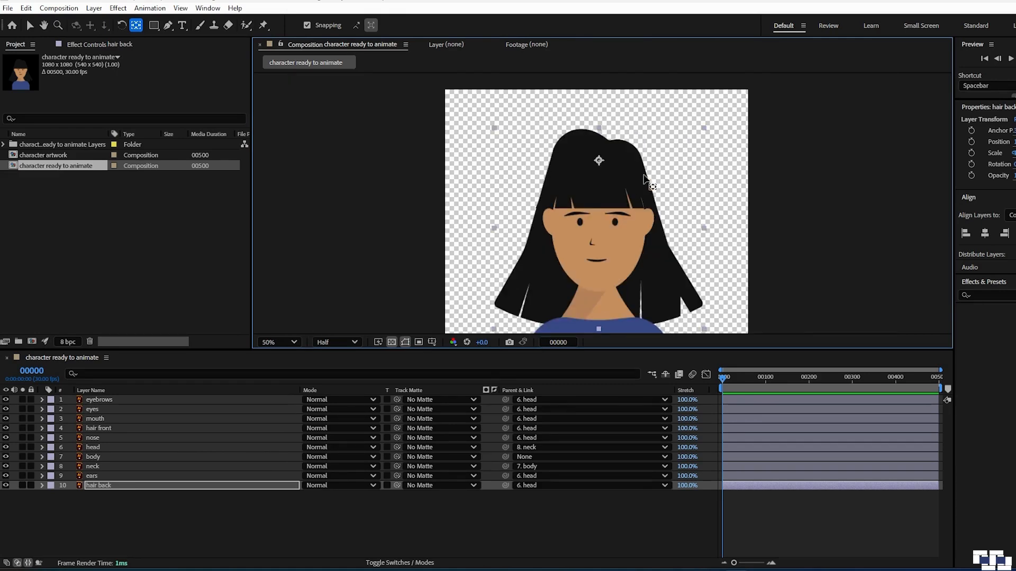
Test the rig by rotating the head layer around its new anchor point and revealing the neck layer's rotation.
{"action": "left_click", "coordinate": [43, 25]}
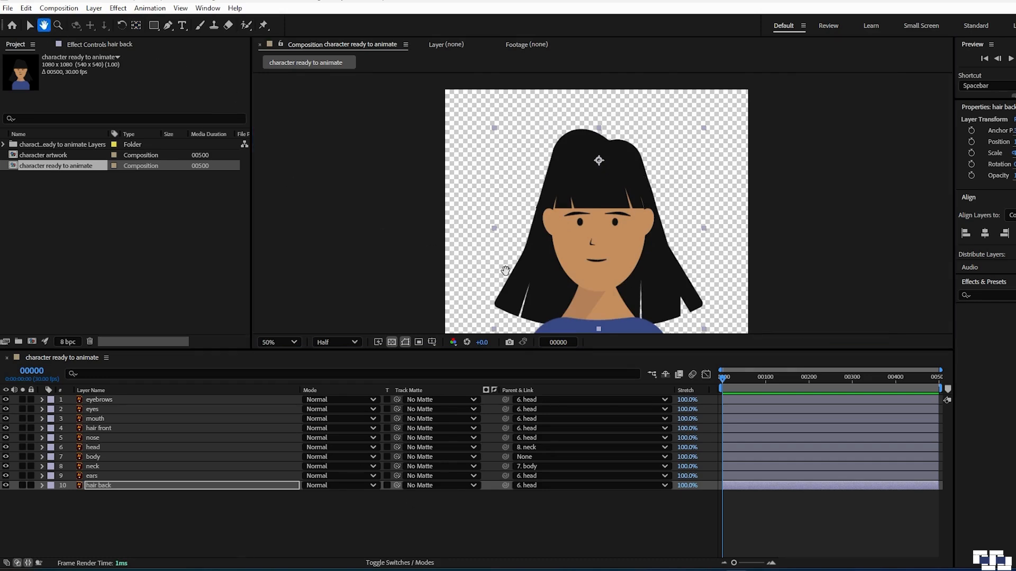
{"action": "double_click", "coordinate": [43, 25]}
{"action": "left_click", "coordinate": [31, 26]}
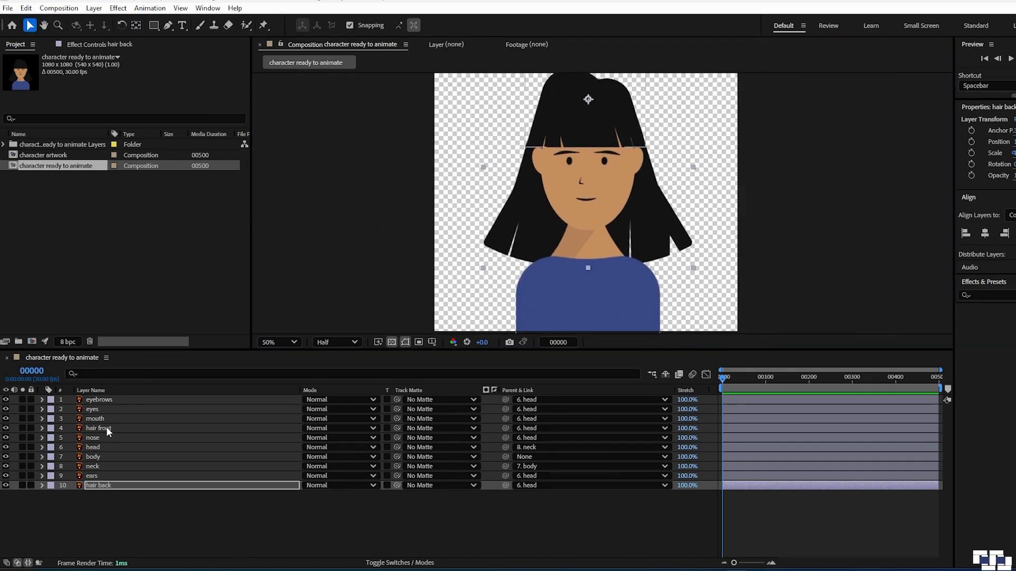
{"action": "left_click", "coordinate": [106, 447]}
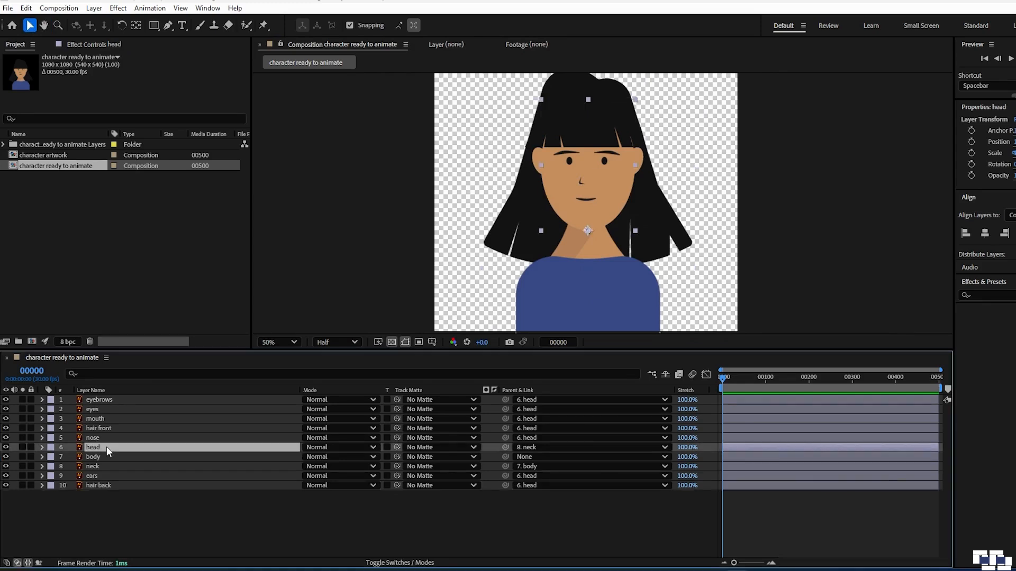
{"action": "key", "text": "r"}
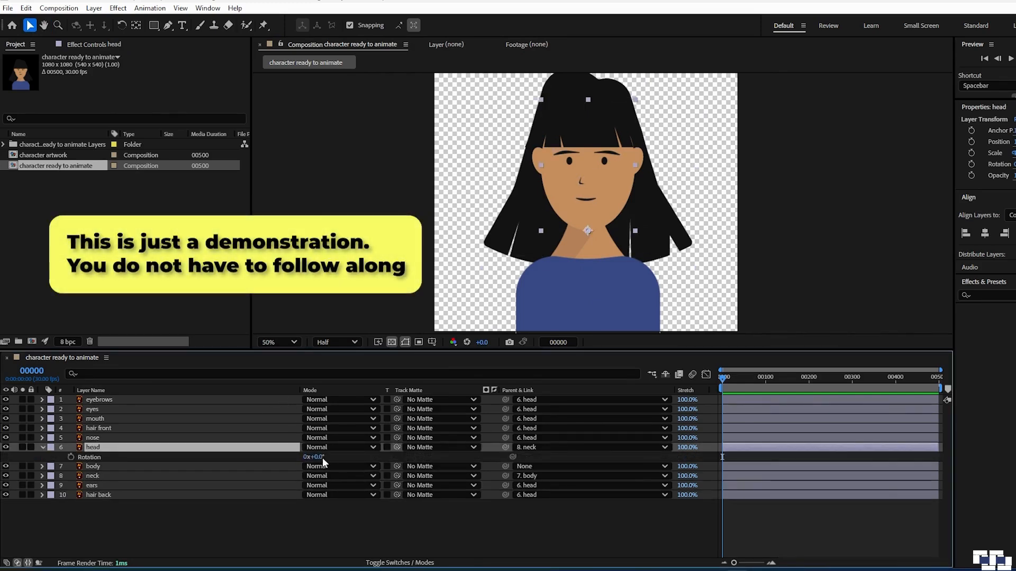
{"action": "left_click_drag", "start_coordinate": [322, 457], "coordinate": [312, 486]}
{"action": "left_click", "coordinate": [115, 475]}
{"action": "key", "text": "r"}
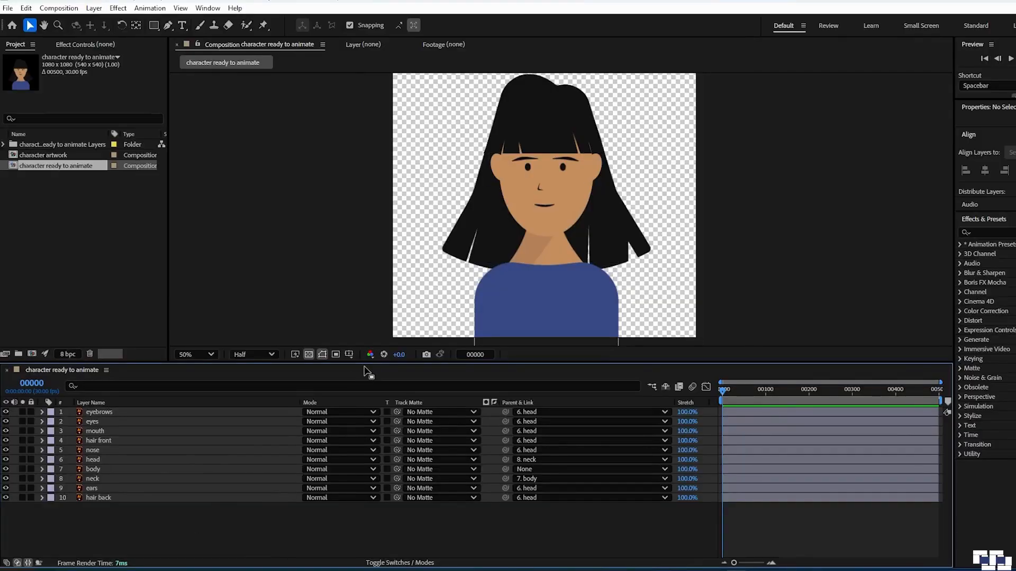
Enlarge the composition viewer and fit the whole composition inside it.
{"action": "left_click_drag", "start_coordinate": [368, 361], "coordinate": [366, 383]}
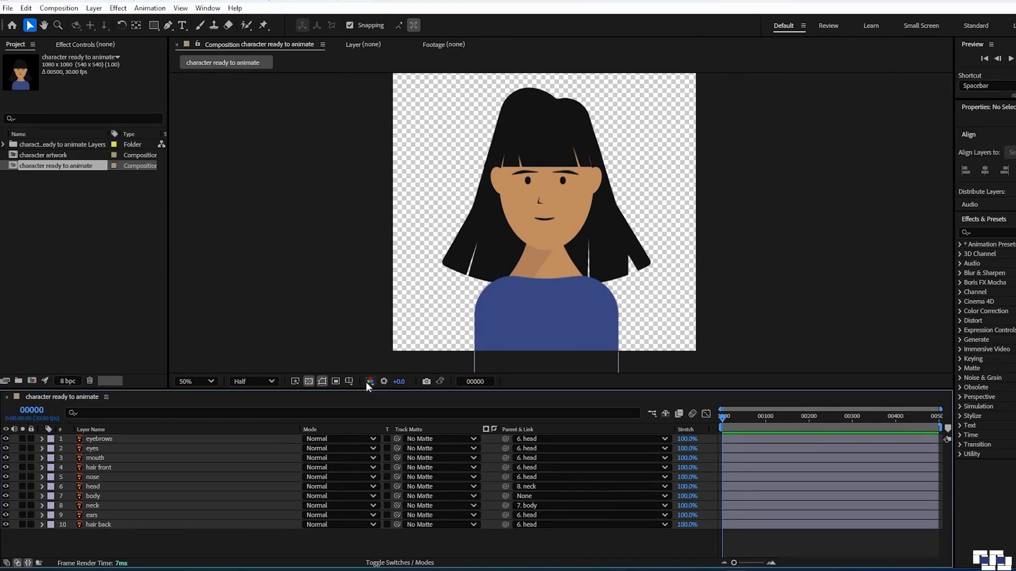
{"action": "left_click", "coordinate": [205, 377]}
{"action": "left_click", "coordinate": [185, 152]}
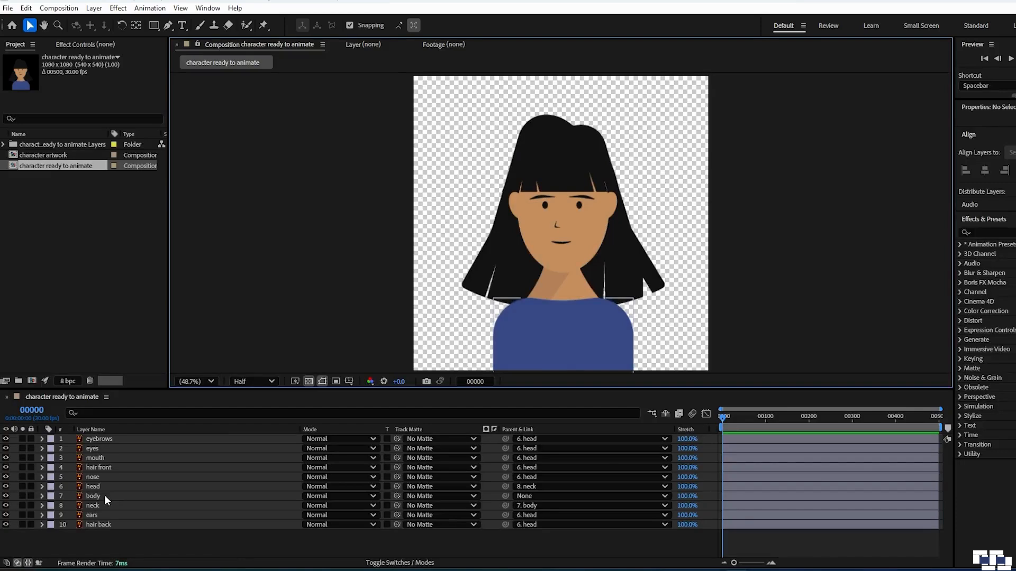
Reveal the body layer's position and rotation properties and separate its position into X and Y dimensions.
{"action": "left_click", "coordinate": [103, 495]}
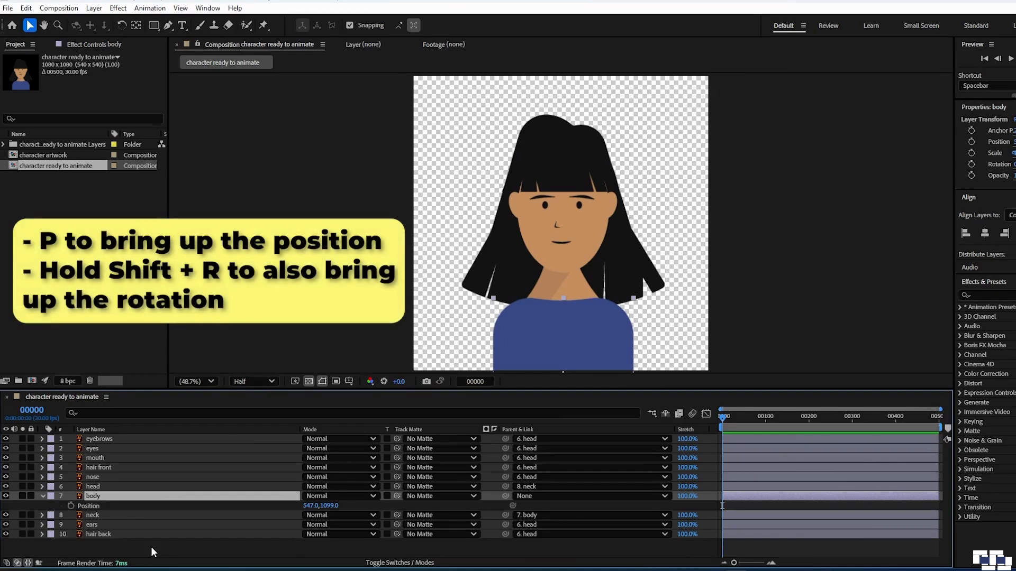
{"action": "key", "text": "shift+r"}
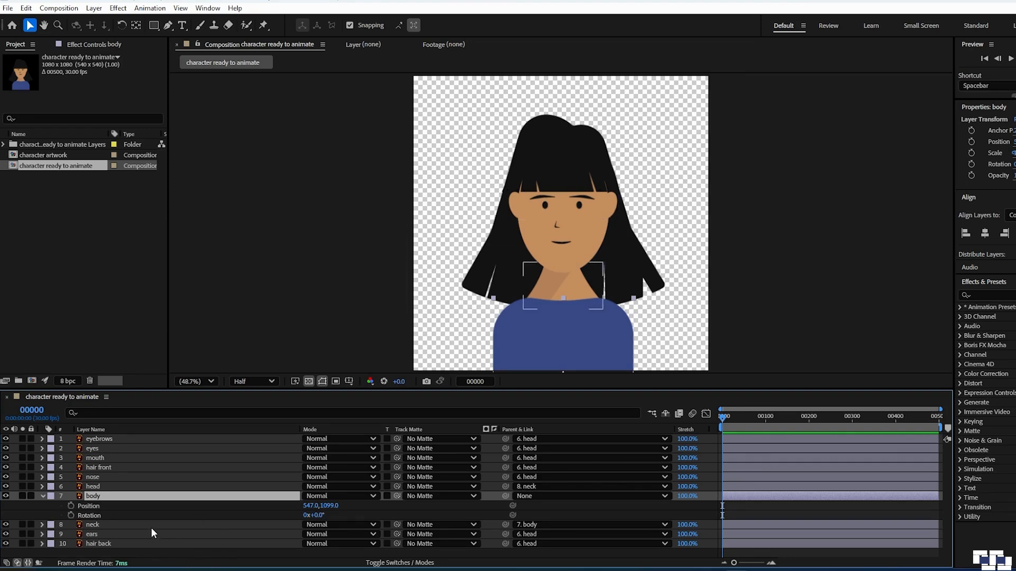
{"action": "right_click", "coordinate": [93, 506]}
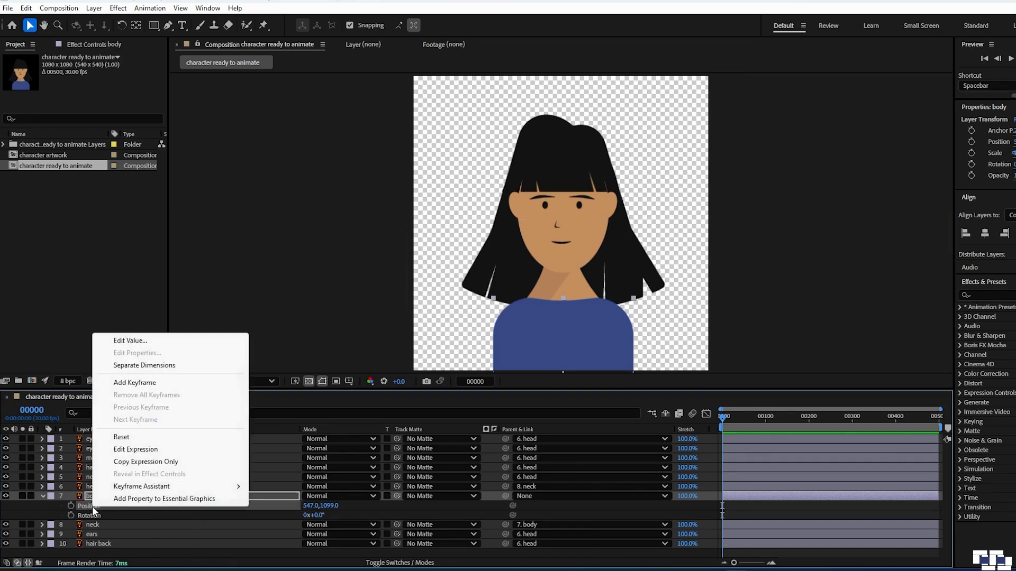
{"action": "left_click", "coordinate": [163, 365]}
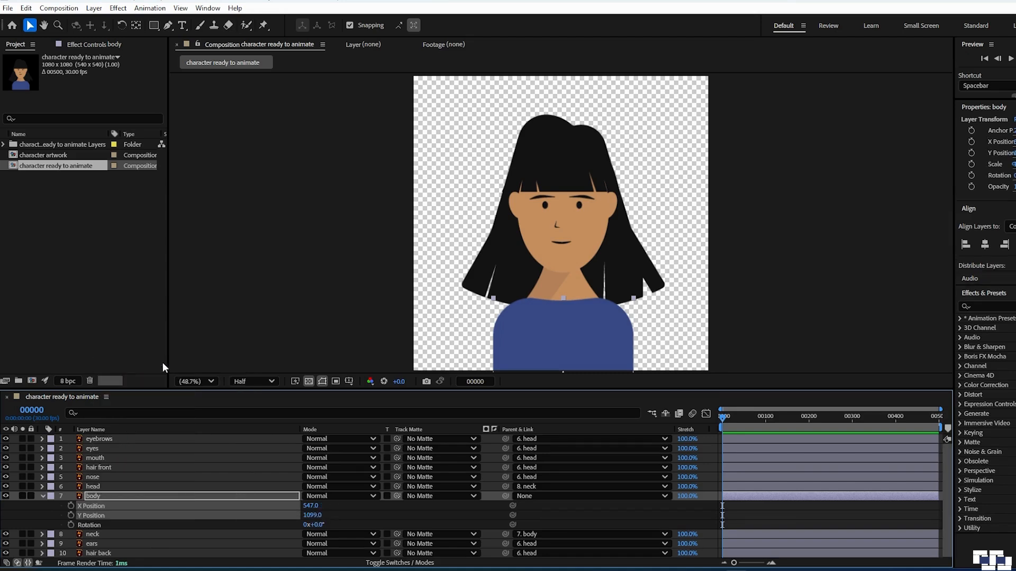
{"action": "left_click", "coordinate": [595, 516]}
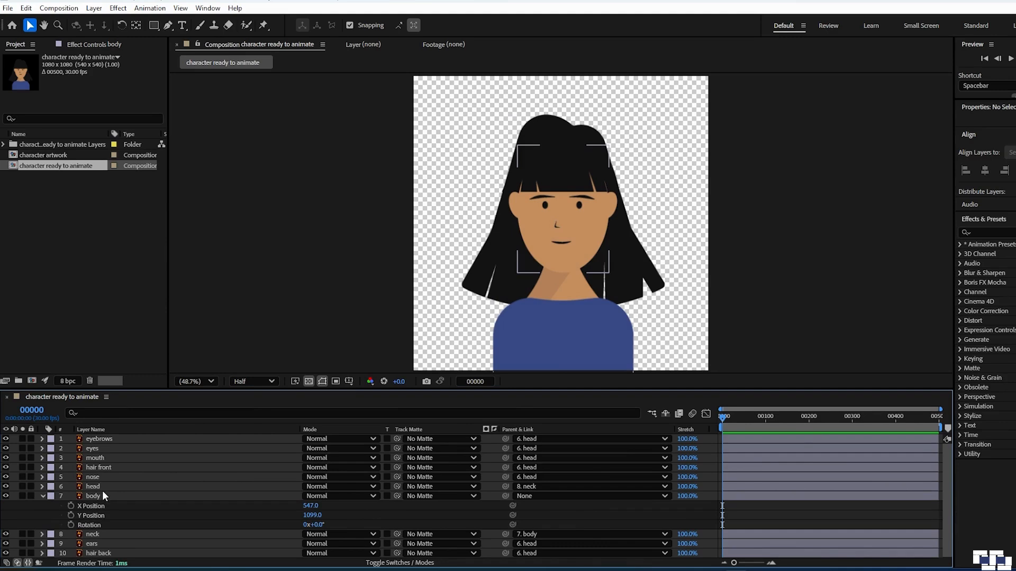
Set the body layer's rotation to 90° and start keyframing it at frame 0.
{"action": "left_click", "coordinate": [319, 525]}
{"action": "type", "text": "90"}
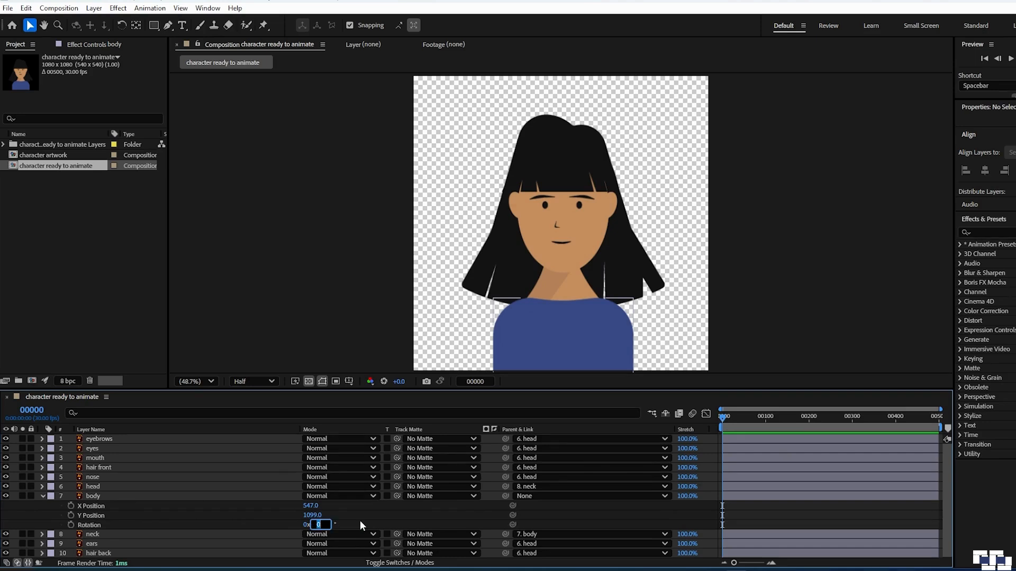
{"action": "key", "text": "Return"}
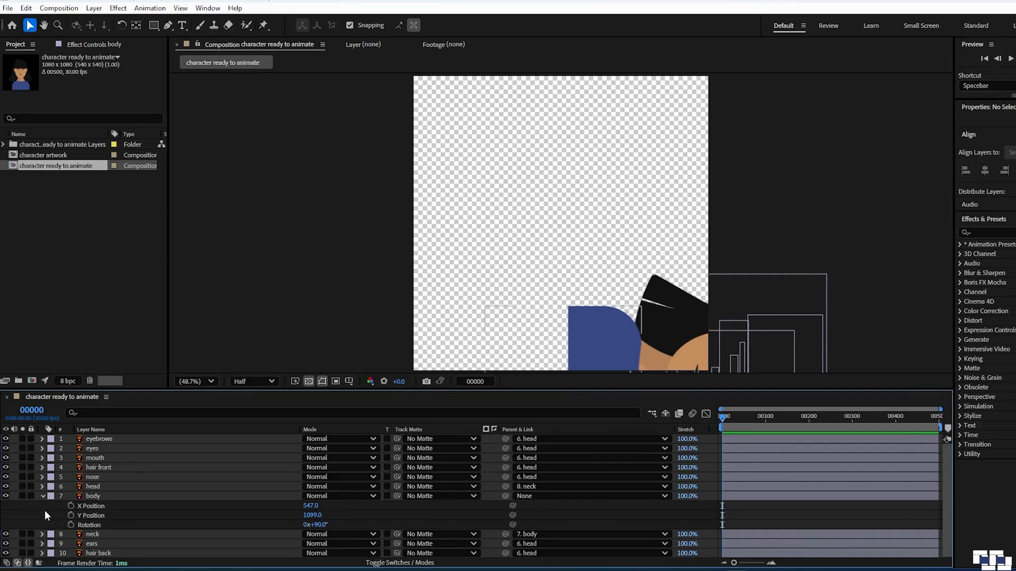
{"action": "left_click", "coordinate": [71, 525]}
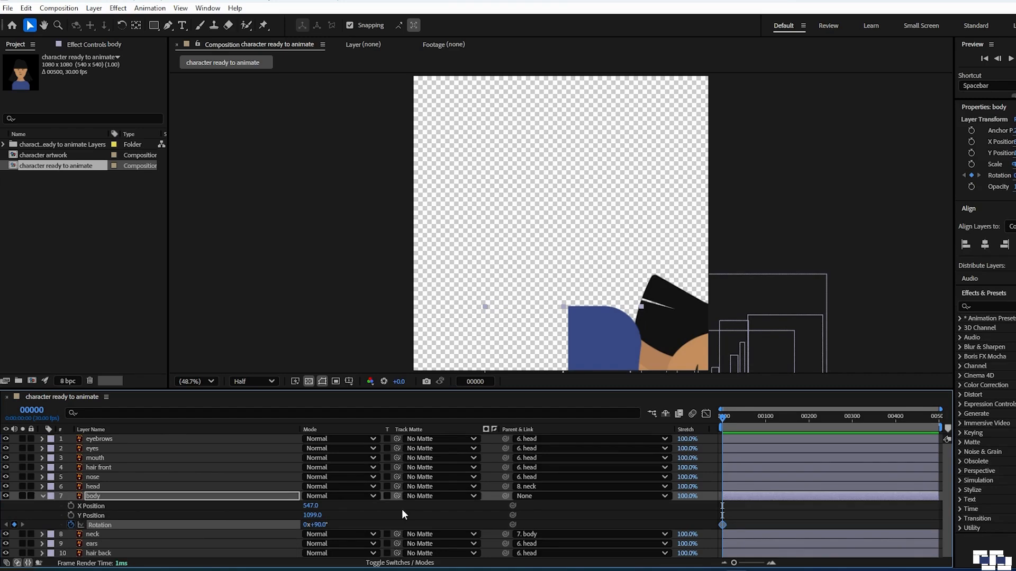
Add a rotation keyframe of -8° to the body layer at frame 15.
{"action": "key", "text": "shift+Page_Down"}
{"action": "key", "text": "Page_Down"}
{"action": "key", "text": "Page_Down"}
{"action": "key", "text": "Page_Down"}
{"action": "left_click_drag", "start_coordinate": [734, 563], "coordinate": [758, 563]}
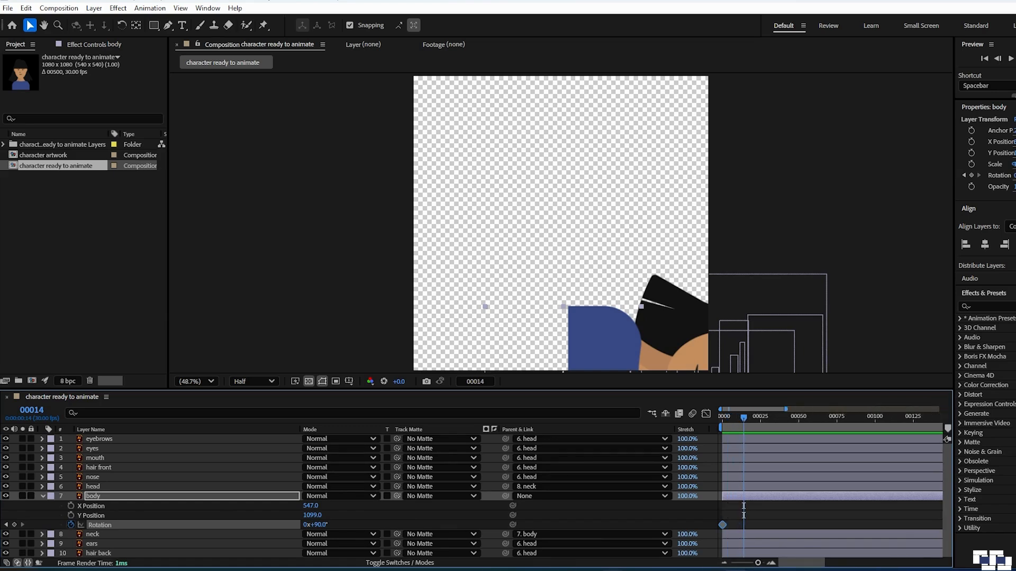
{"action": "key", "text": "Page_Down"}
{"action": "left_click", "coordinate": [560, 522]}
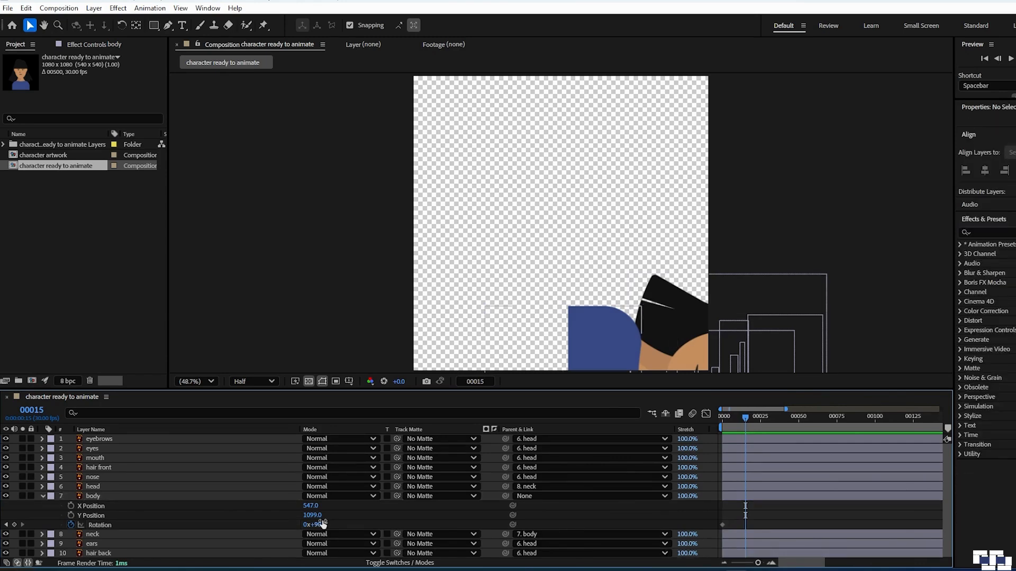
{"action": "left_click_drag", "start_coordinate": [319, 525], "coordinate": [269, 527]}
{"action": "left_click", "coordinate": [404, 522]}
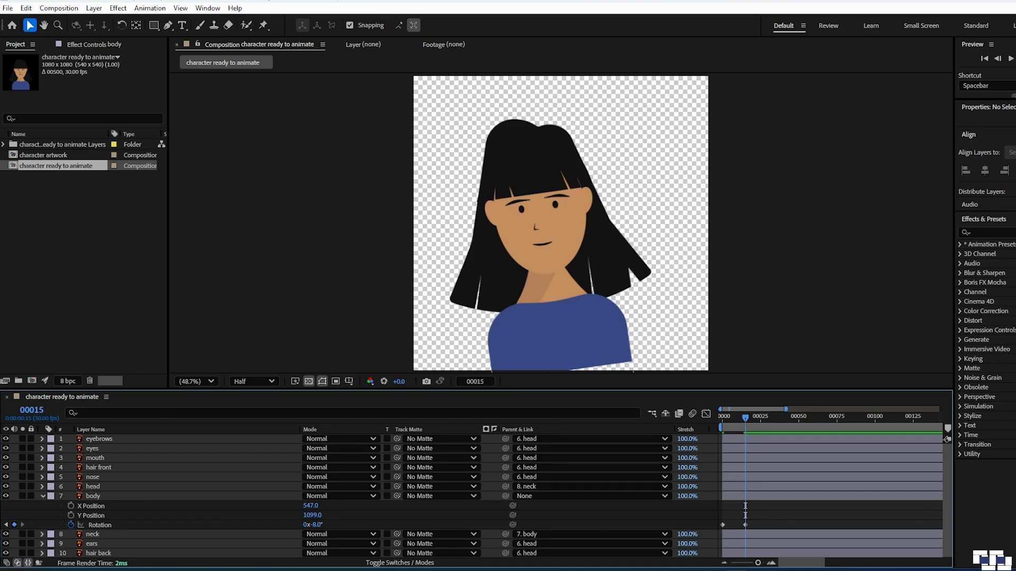
Add a rotation keyframe of 3° to the body layer at frame 23.
{"action": "key", "text": "Page_Down"}
{"action": "key", "text": "Page_Down"}
{"action": "key", "text": "Page_Down"}
{"action": "key", "text": "Page_Down"}
{"action": "key", "text": "Page_Down"}
{"action": "key", "text": "Page_Down"}
{"action": "key", "text": "Page_Down"}
{"action": "key", "text": "Page_Down"}
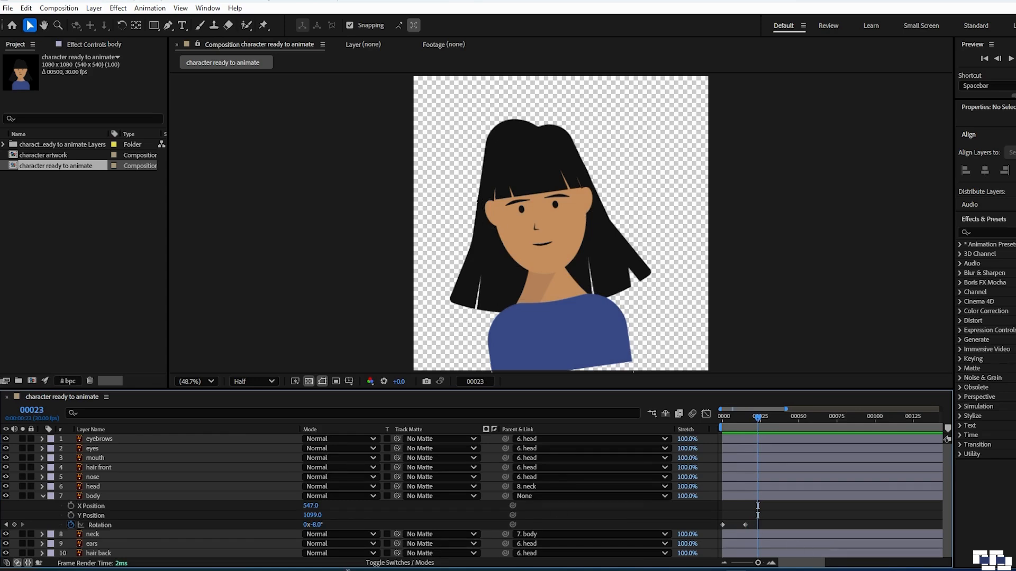
{"action": "left_click_drag", "start_coordinate": [315, 525], "coordinate": [327, 525]}
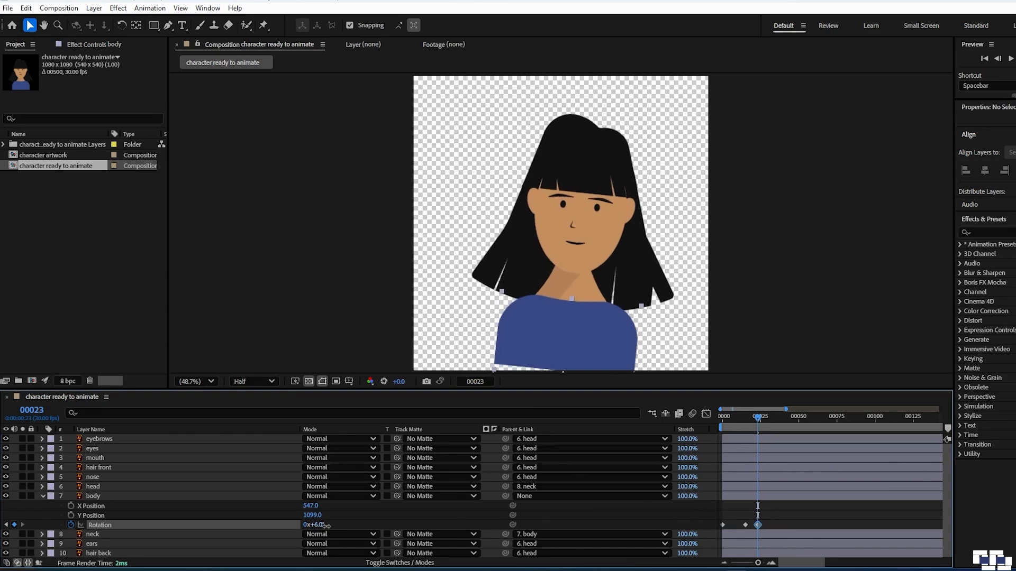
{"action": "left_click_drag", "start_coordinate": [326, 525], "coordinate": [324, 525]}
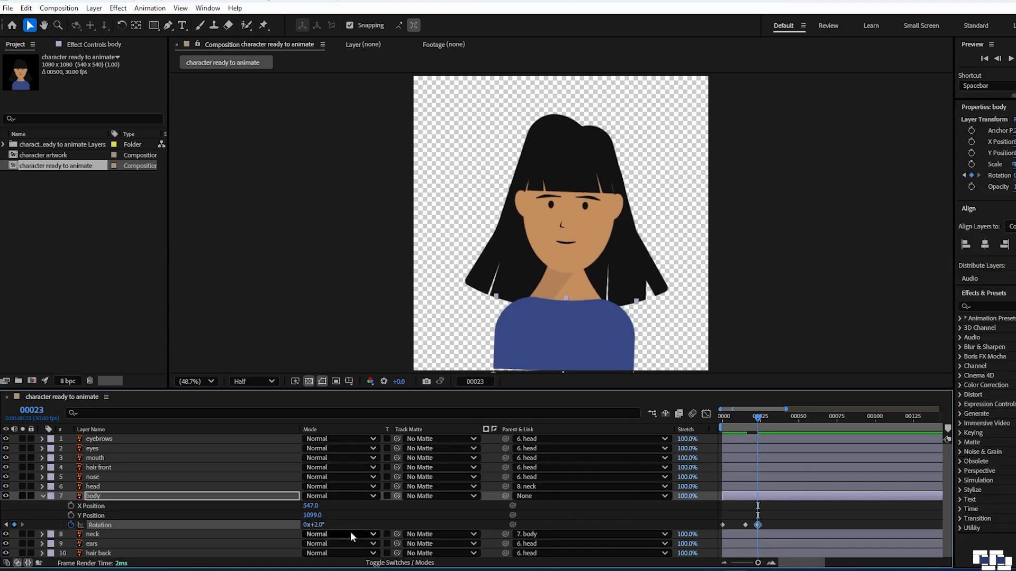
{"action": "left_click", "coordinate": [323, 525]}
{"action": "type", "text": "3"}
{"action": "left_click", "coordinate": [396, 524]}
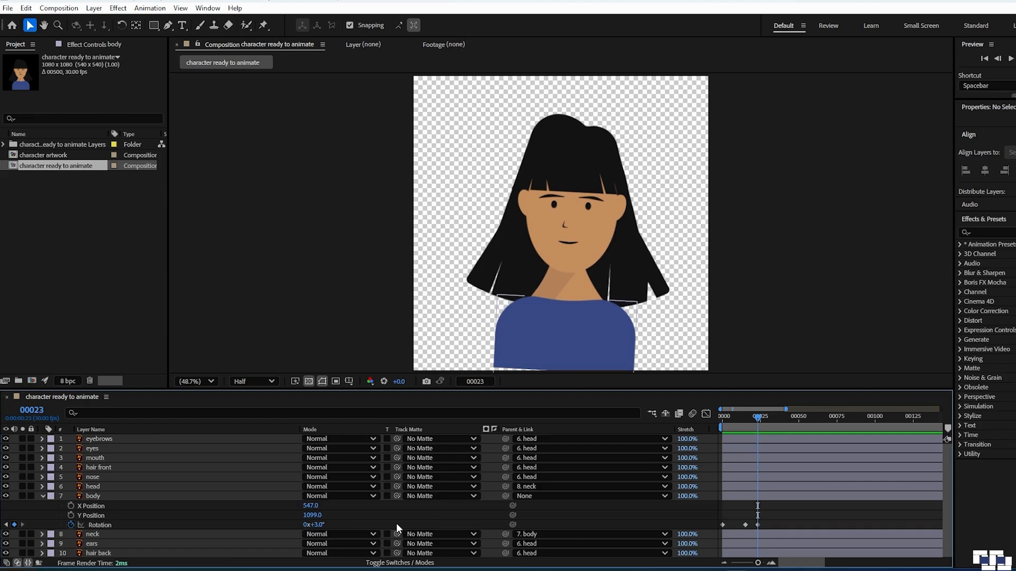
Add a rotation keyframe of 0° to the body layer at frame 28 and preview the swing.
{"action": "key", "text": "Page_Down"}
{"action": "key", "text": "Page_Down"}
{"action": "key", "text": "Page_Down"}
{"action": "key", "text": "Page_Down"}
{"action": "key", "text": "Page_Down"}
{"action": "left_click", "coordinate": [317, 525]}
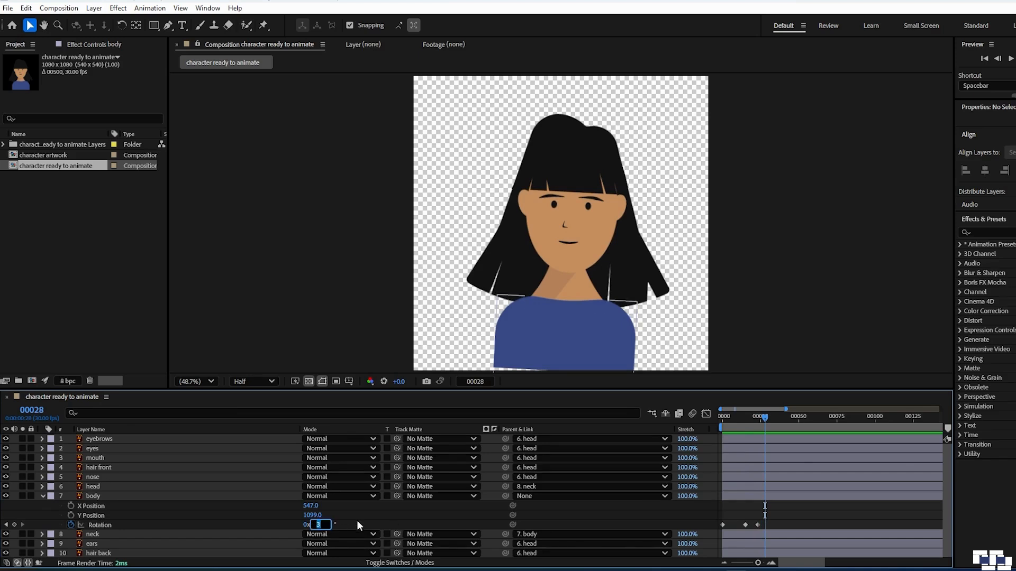
{"action": "type", "text": "0"}
{"action": "key", "text": "Return"}
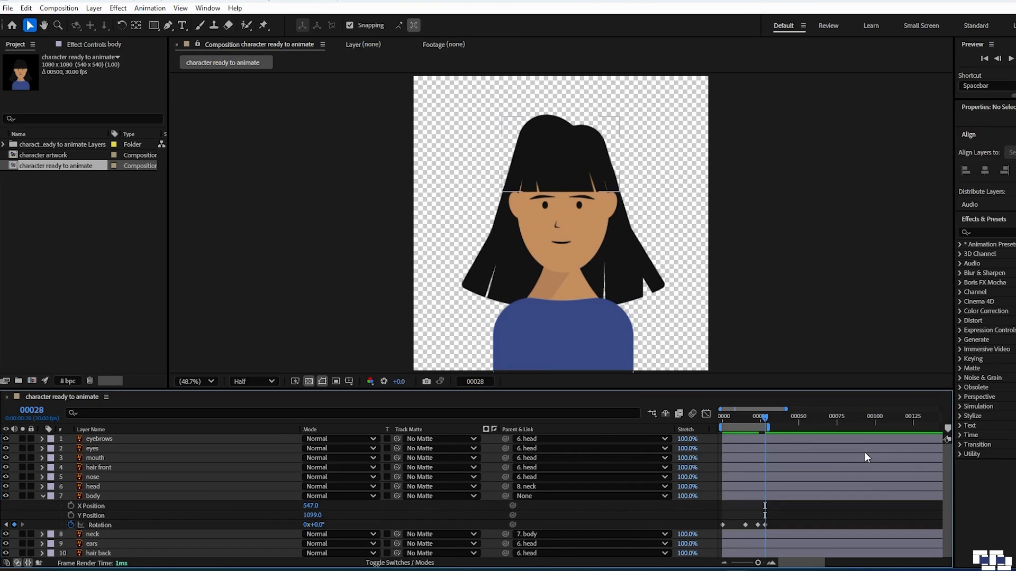
{"action": "key", "text": "space"}
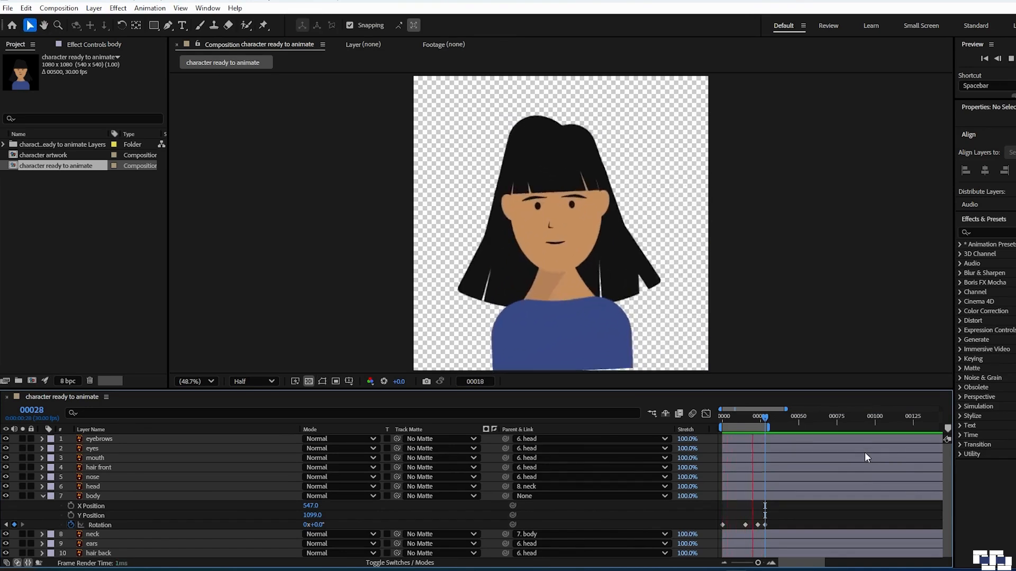
{"action": "key", "text": "space"}
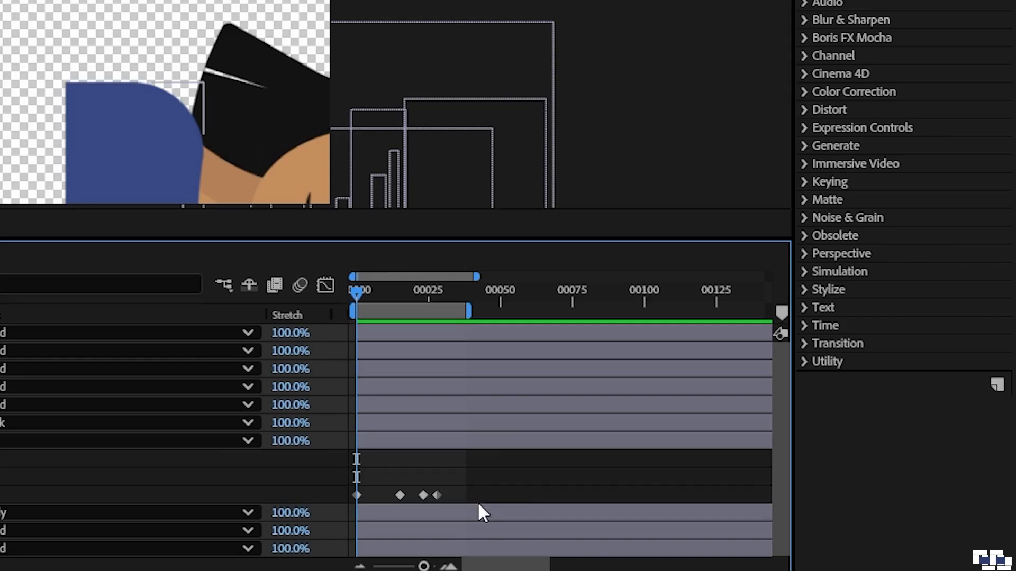
Apply Easy Ease to all the body layer's rotation keyframes and display their speed graph in the Graph Editor.
{"action": "left_click_drag", "start_coordinate": [476, 483], "coordinate": [327, 506]}
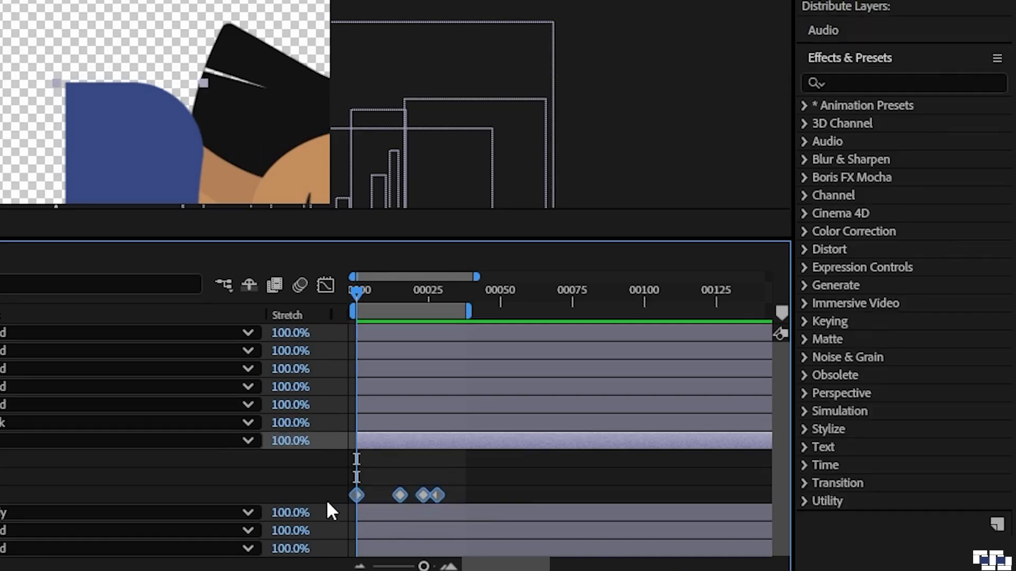
{"action": "left_click", "coordinate": [327, 285]}
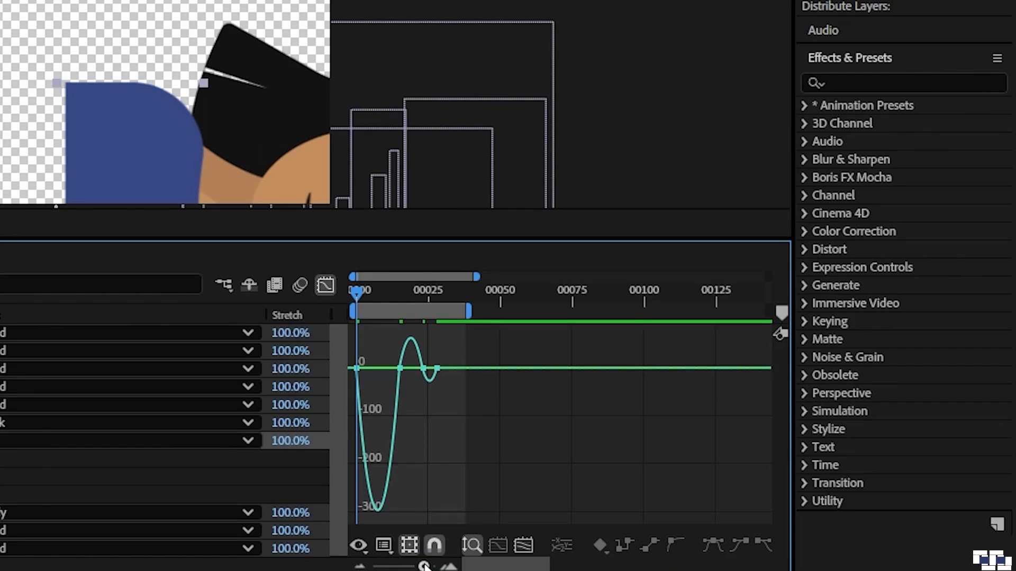
{"action": "left_click_drag", "start_coordinate": [425, 566], "coordinate": [433, 566]}
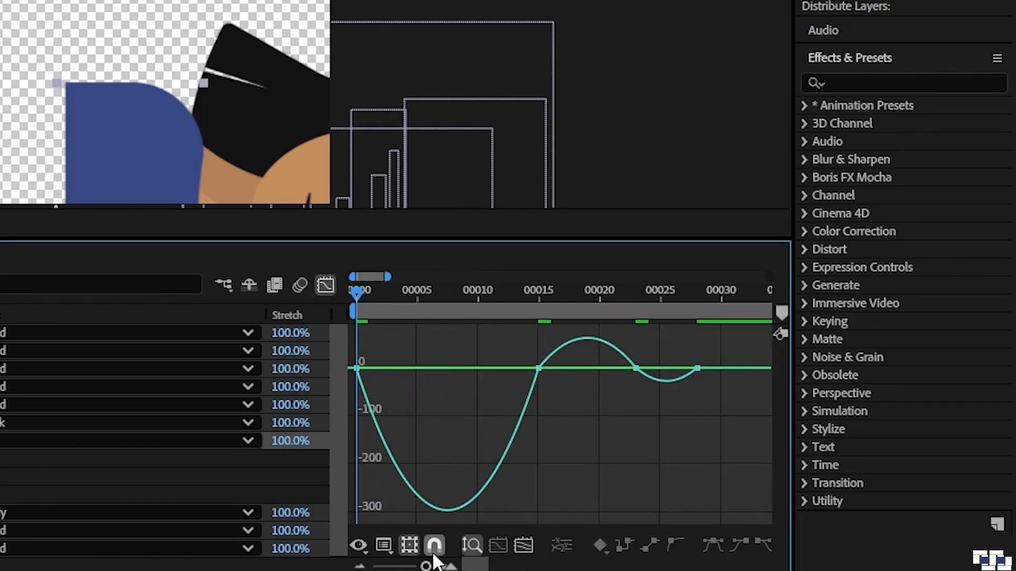
{"action": "left_click", "coordinate": [384, 545]}
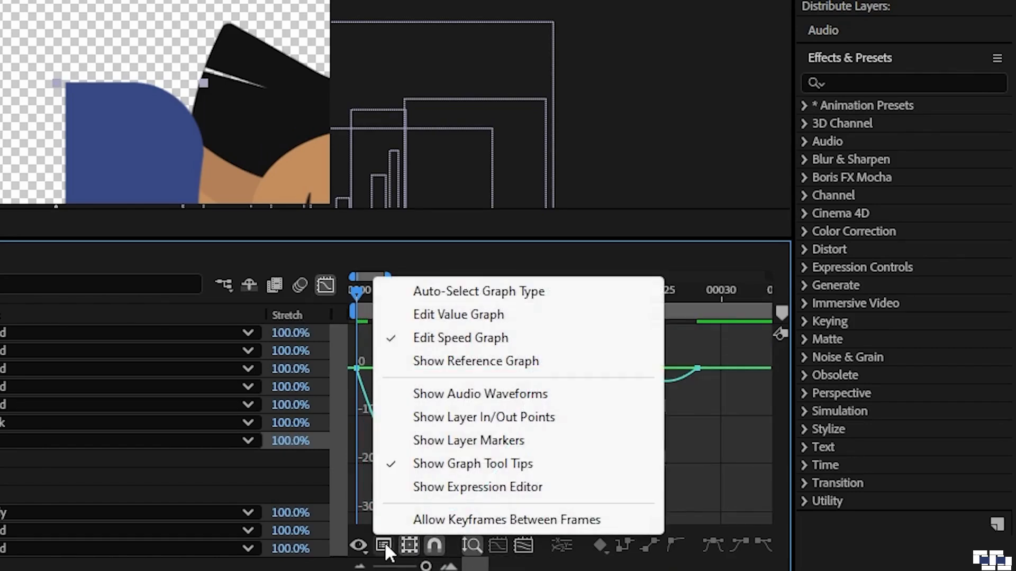
{"action": "left_click", "coordinate": [547, 340]}
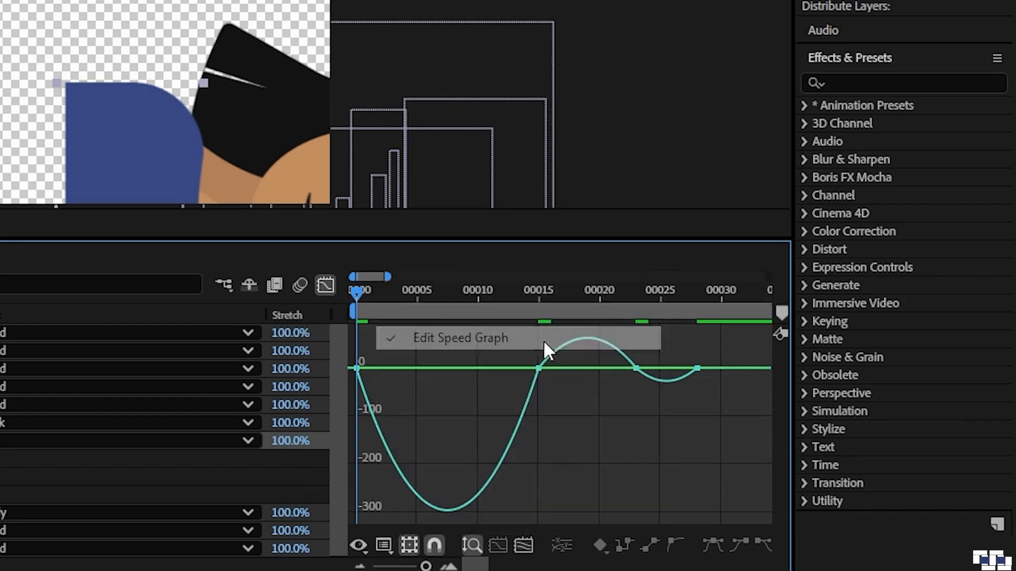
Shape the rotation speed curve between frames 0 and 15 so it starts very fast and slows gradually into frame 15.
{"action": "left_click", "coordinate": [358, 369]}
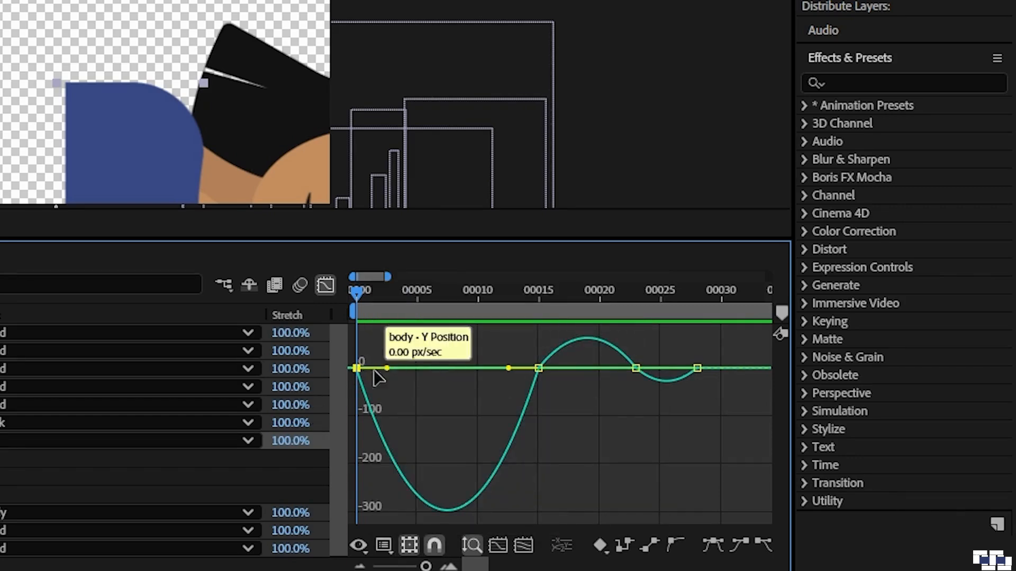
{"action": "left_click_drag", "start_coordinate": [388, 368], "coordinate": [347, 369]}
{"action": "left_click", "coordinate": [347, 370]}
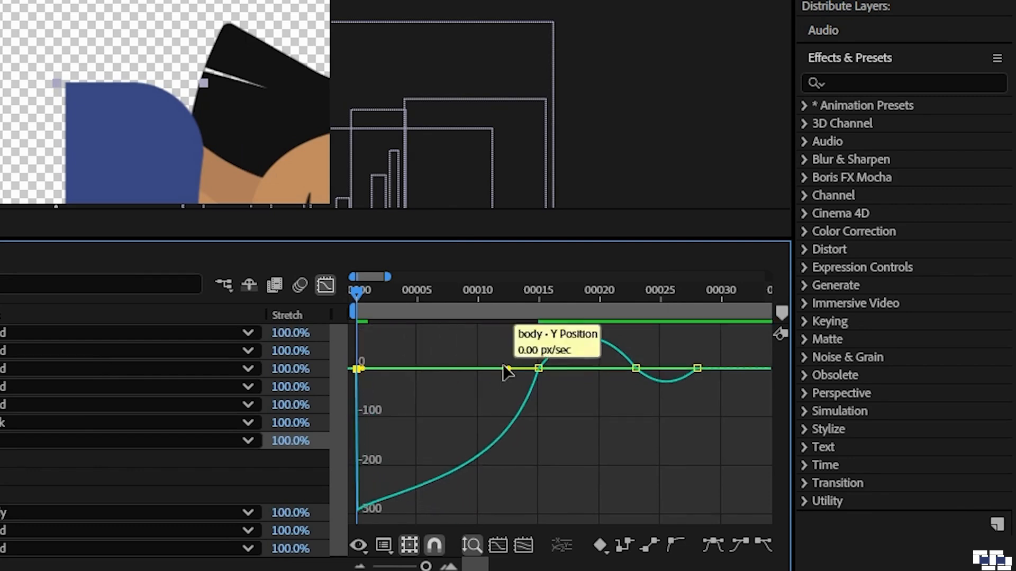
{"action": "left_click_drag", "start_coordinate": [507, 369], "coordinate": [419, 371]}
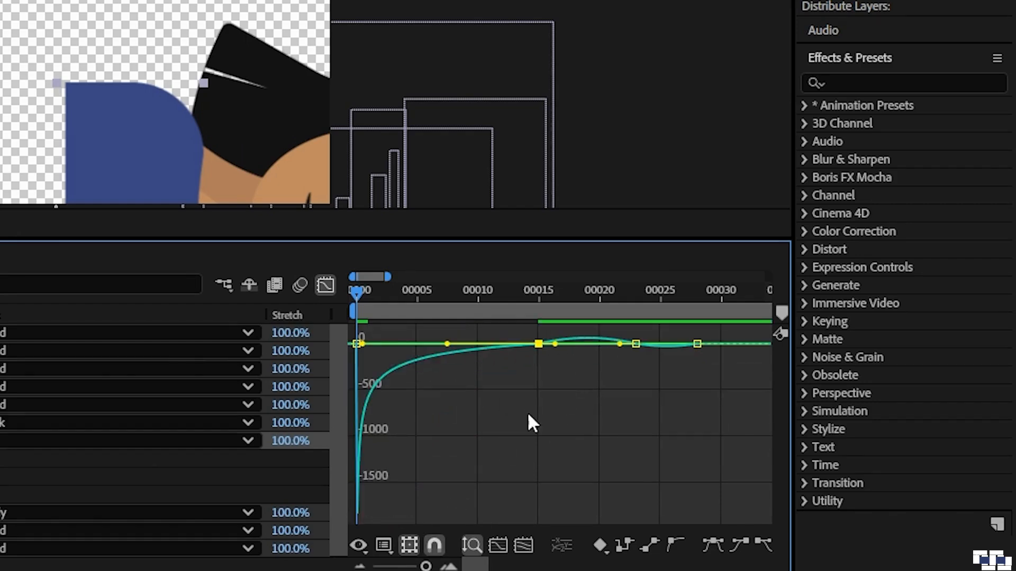
Lengthen the easing between frames 15 and 23 and between frames 23 and 28 so each rotation speed curve peaks sharply midway.
{"action": "left_click_drag", "start_coordinate": [429, 564], "coordinate": [428, 564]}
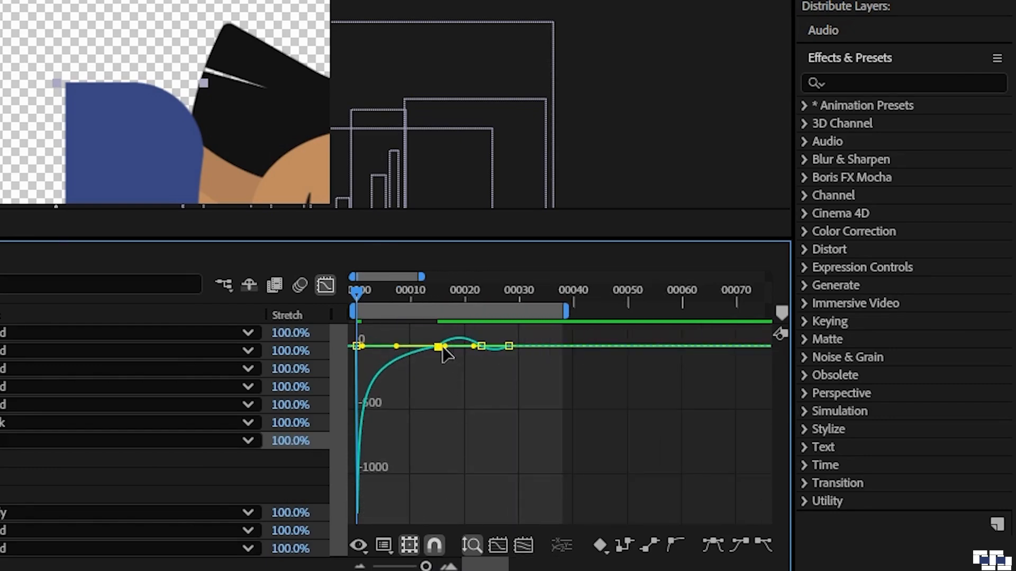
{"action": "left_click_drag", "start_coordinate": [444, 346], "coordinate": [457, 348]}
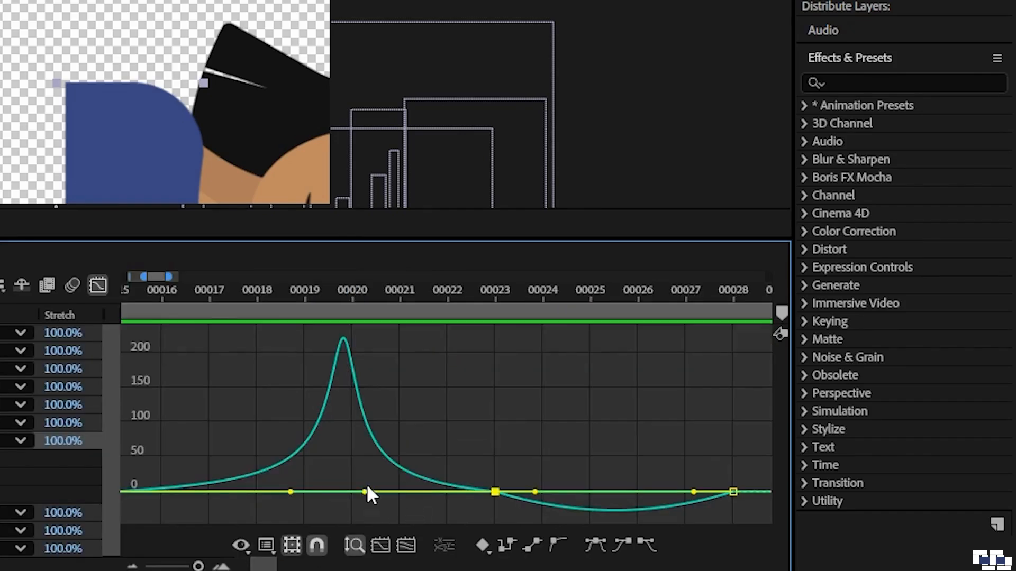
{"action": "left_click_drag", "start_coordinate": [365, 491], "coordinate": [350, 492]}
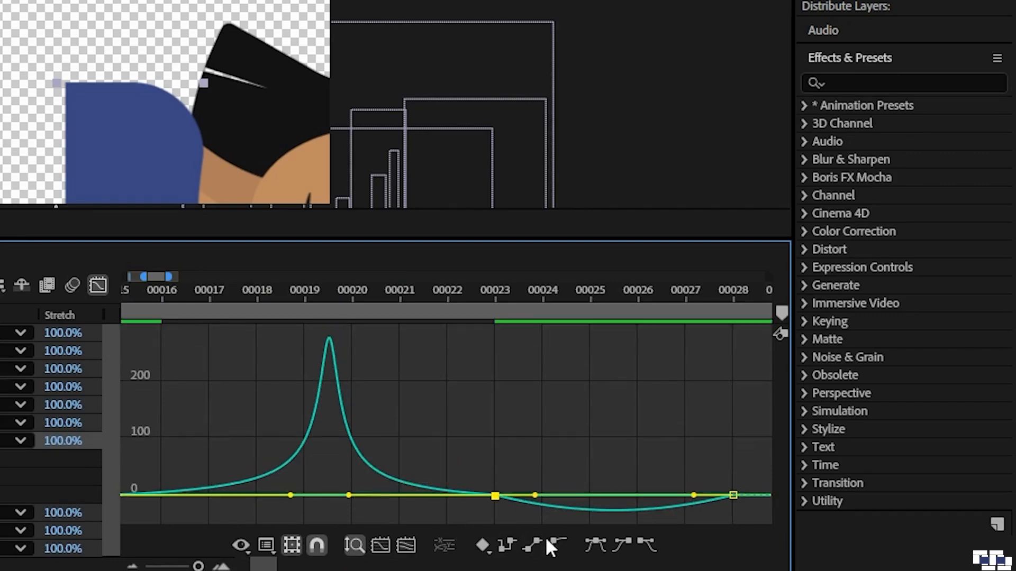
{"action": "left_click_drag", "start_coordinate": [536, 494], "coordinate": [587, 495]}
{"action": "left_click_drag", "start_coordinate": [693, 487], "coordinate": [644, 486]}
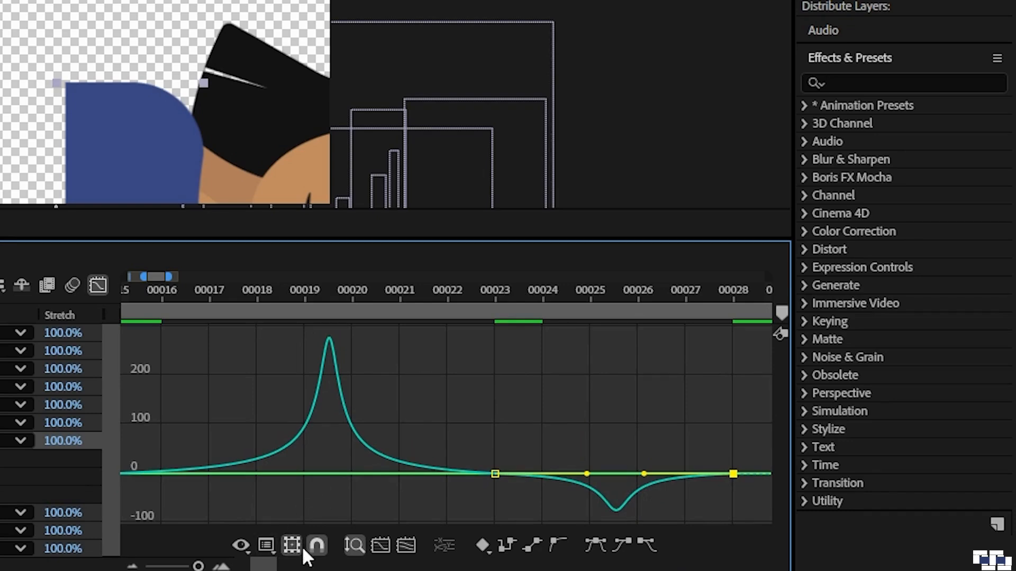
{"action": "left_click", "coordinate": [405, 546]}
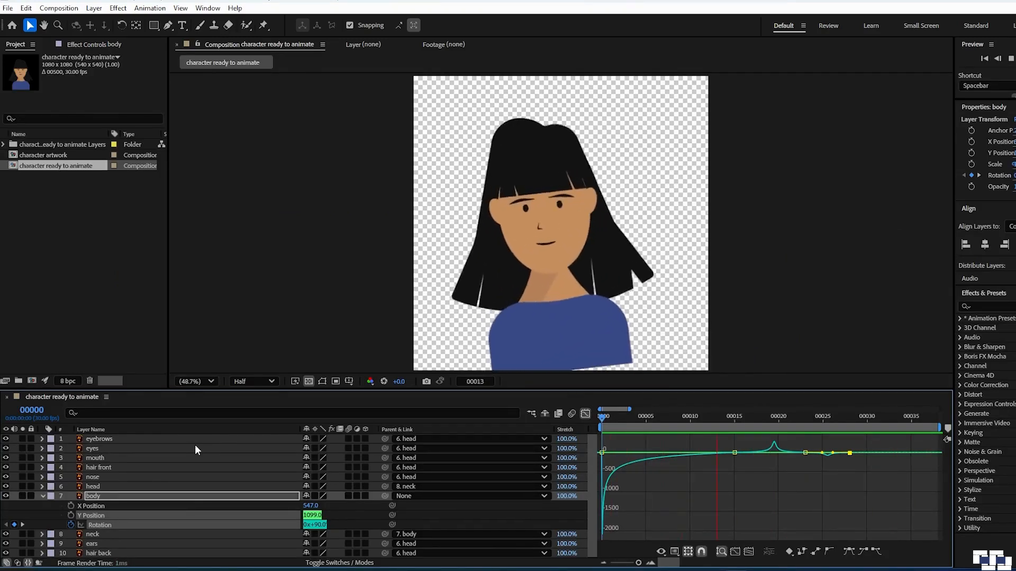
Stop the preview of the eased rotation and close the Graph Editor to return to the layer keyframes.
{"action": "key", "text": "space"}
{"action": "left_click", "coordinate": [581, 416]}
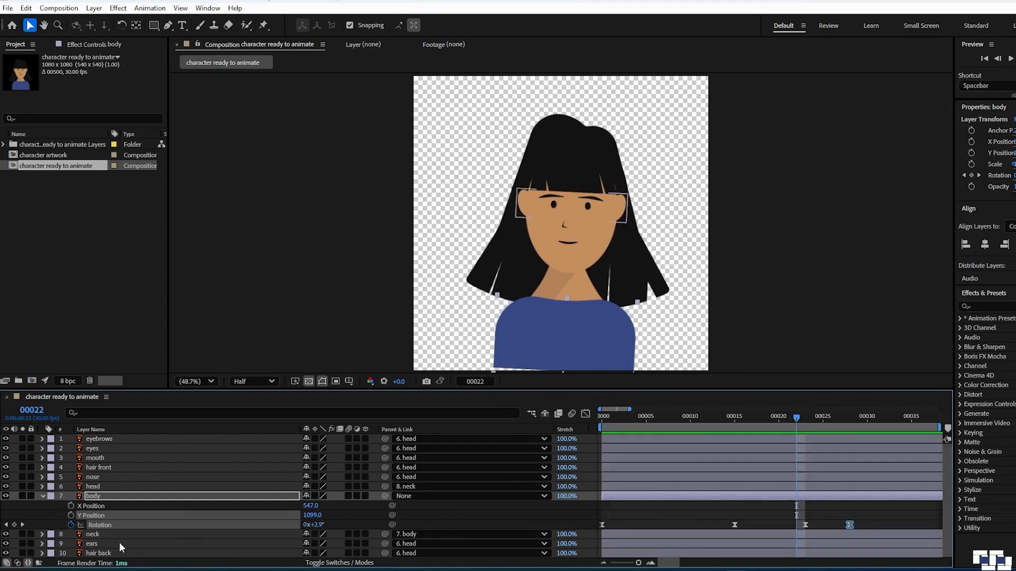
{"action": "left_click", "coordinate": [61, 509]}
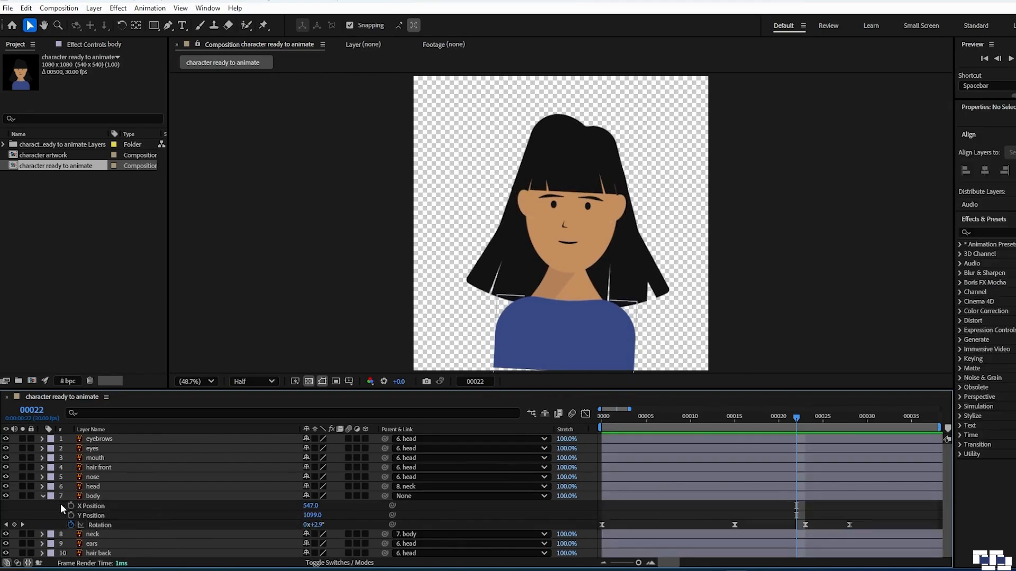
Set the body layer's X position to 1400 and start keyframing it at frame 0.
{"action": "left_click", "coordinate": [6, 525]}
{"action": "left_click", "coordinate": [7, 525]}
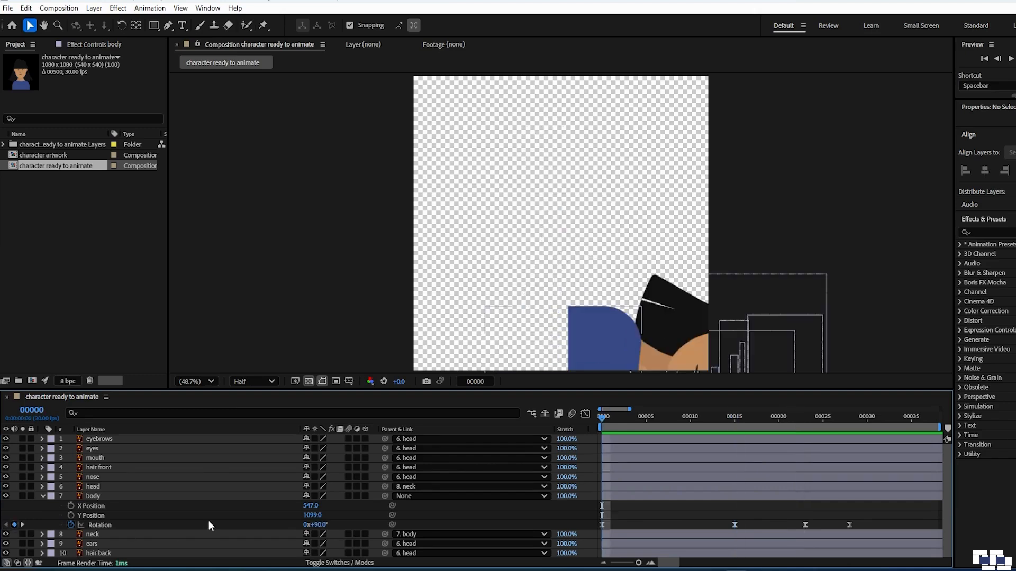
{"action": "left_click_drag", "start_coordinate": [311, 508], "coordinate": [805, 513]}
{"action": "left_click", "coordinate": [312, 507]}
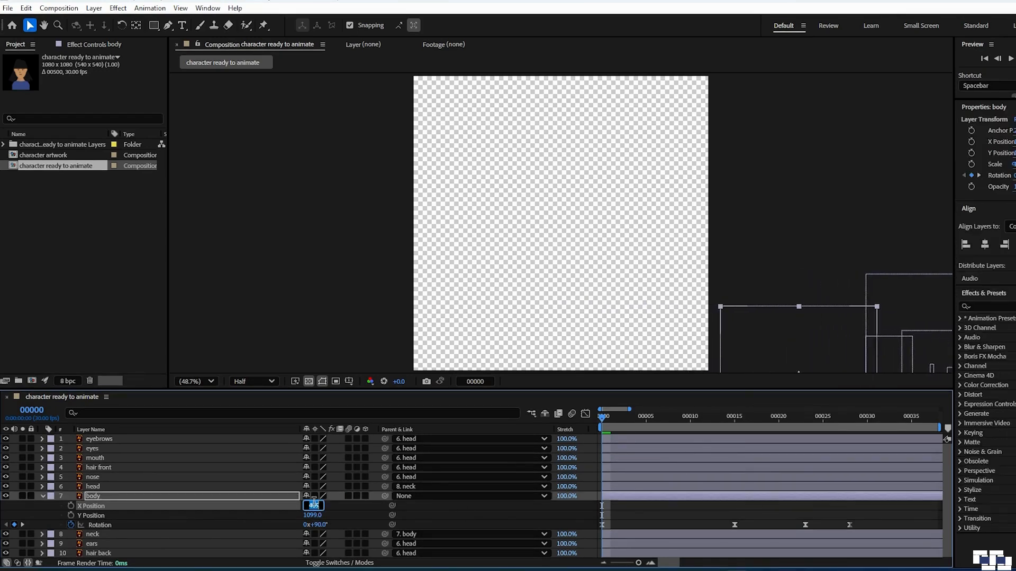
{"action": "type", "text": "1400"}
{"action": "left_click", "coordinate": [355, 511]}
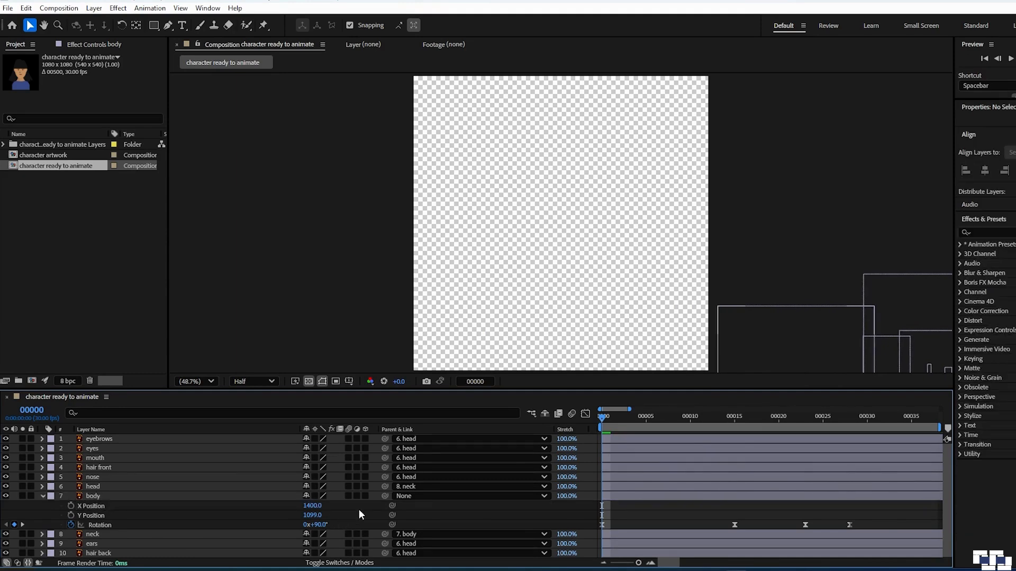
{"action": "left_click", "coordinate": [70, 506]}
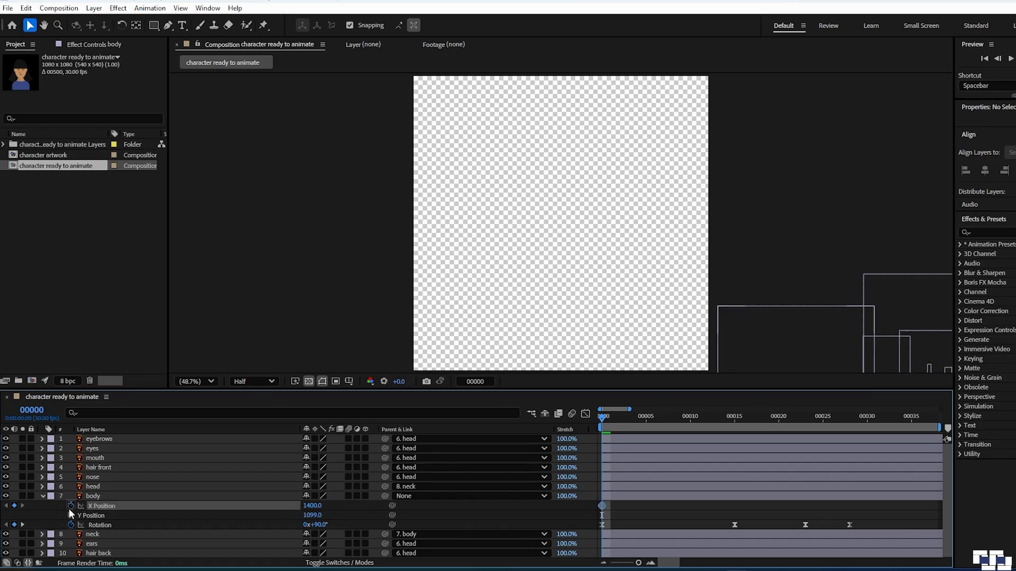
{"action": "left_click", "coordinate": [446, 505]}
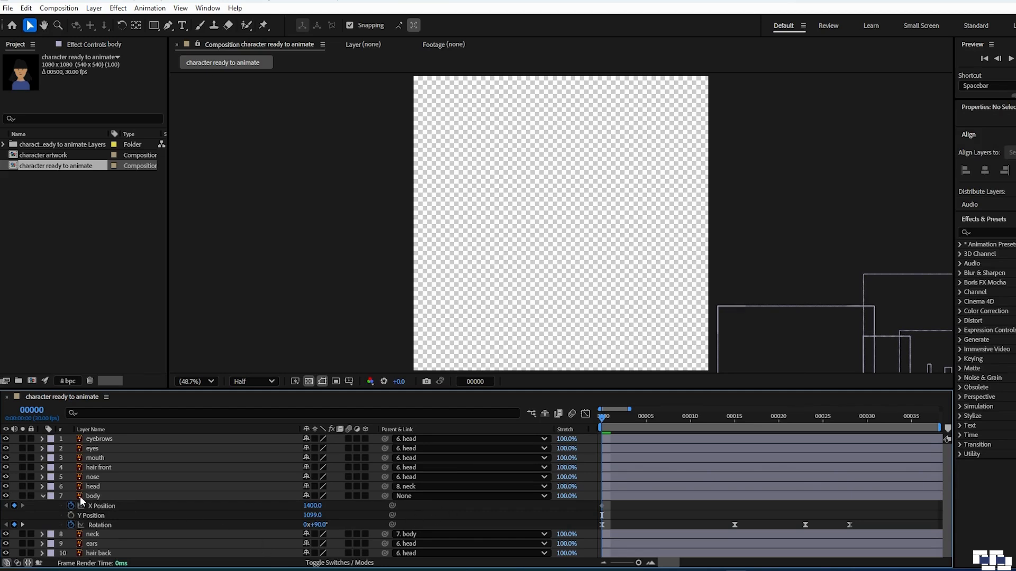
Add an X position keyframe of 525 to the body layer at frame 15.
{"action": "left_click", "coordinate": [24, 523]}
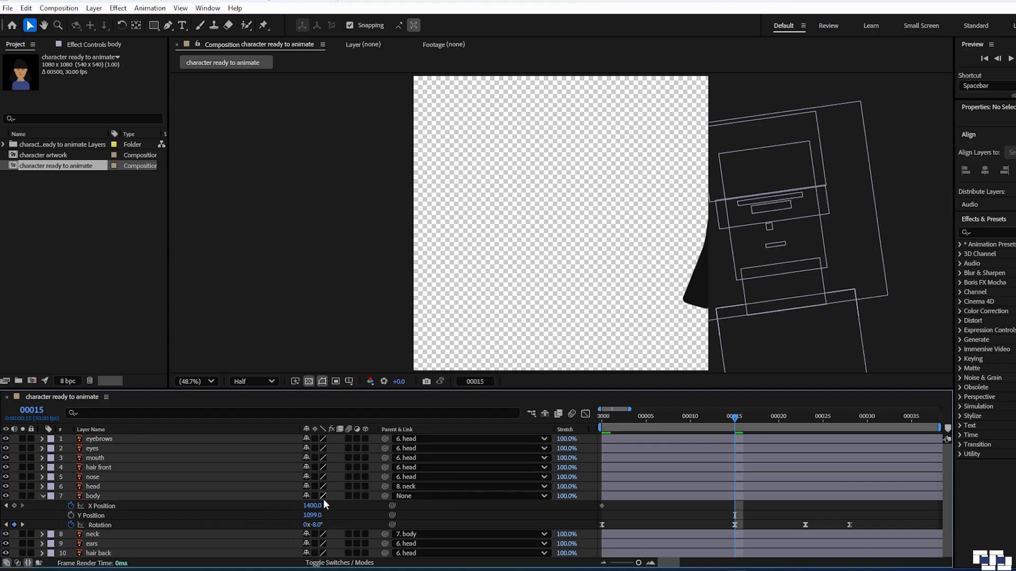
{"action": "left_click_drag", "start_coordinate": [312, 505], "coordinate": [138, 511]}
{"action": "left_click_drag", "start_coordinate": [311, 506], "coordinate": [155, 525]}
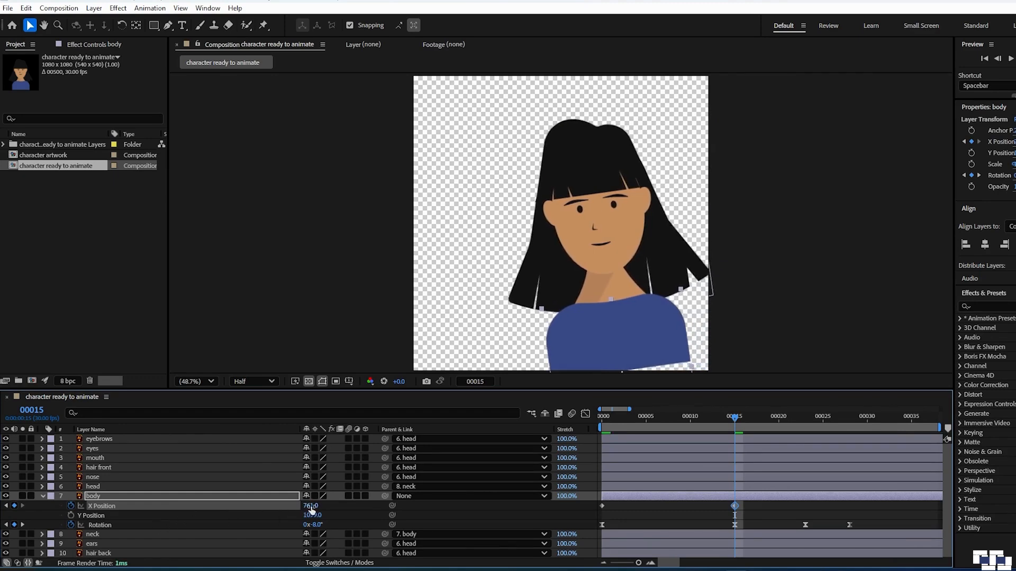
{"action": "left_click_drag", "start_coordinate": [311, 507], "coordinate": [264, 507]}
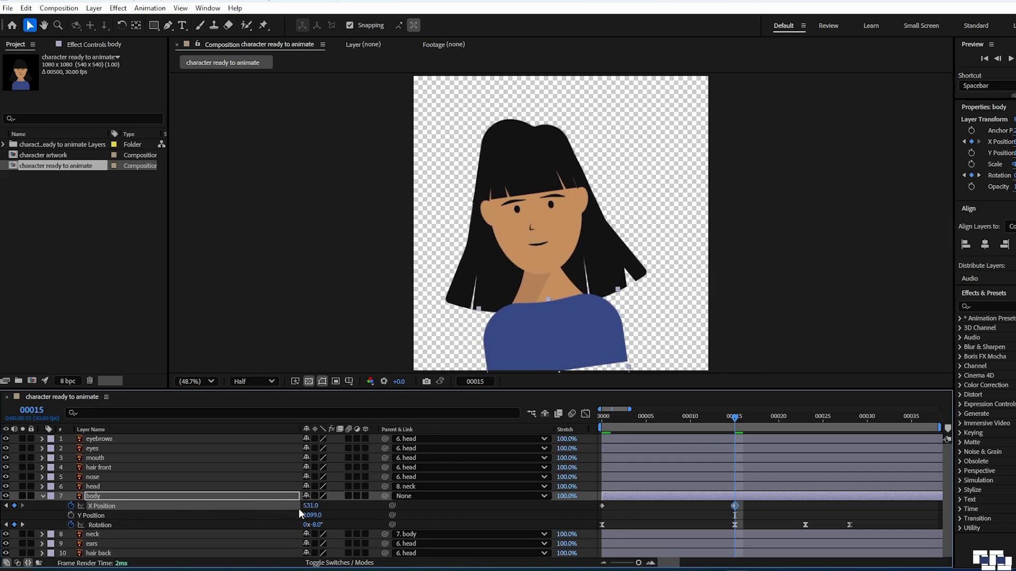
{"action": "left_click_drag", "start_coordinate": [307, 506], "coordinate": [314, 508]}
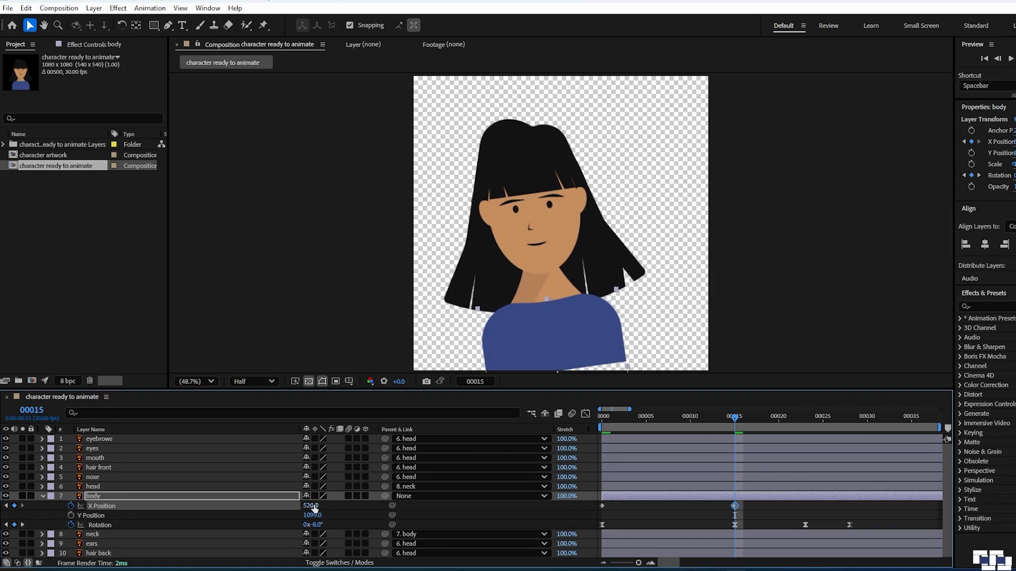
{"action": "left_click", "coordinate": [316, 506]}
{"action": "type", "text": "525"}
{"action": "left_click", "coordinate": [360, 504]}
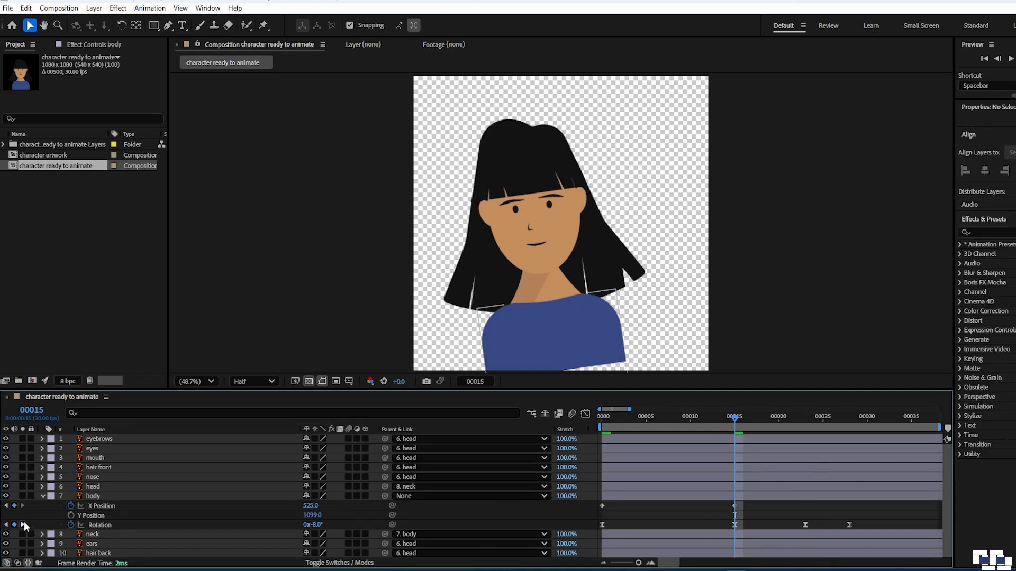
Add X position keyframes to the body layer: 555 at frame 23 and 540 at frame 28.
{"action": "left_click", "coordinate": [23, 523]}
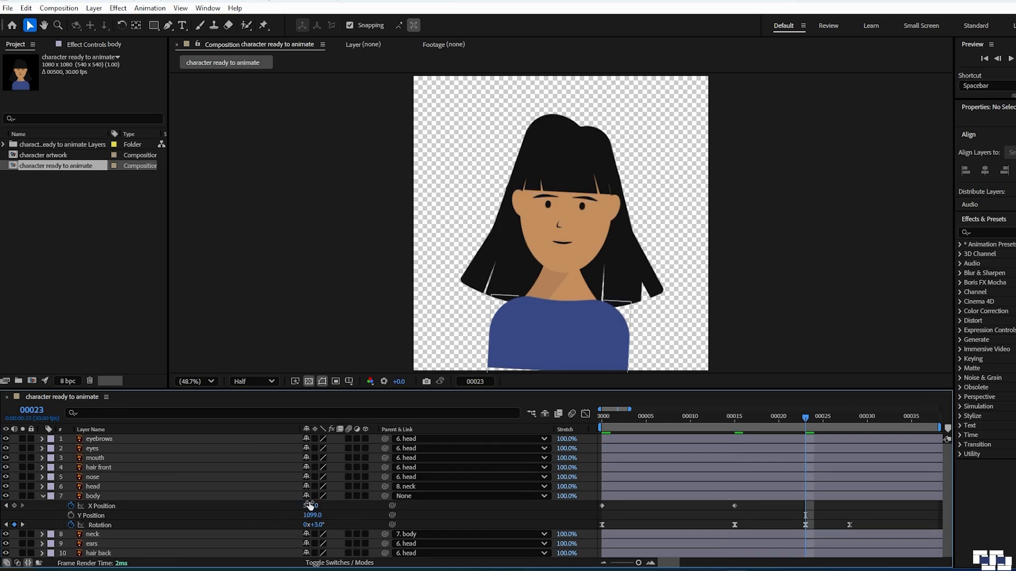
{"action": "left_click_drag", "start_coordinate": [310, 506], "coordinate": [329, 506]}
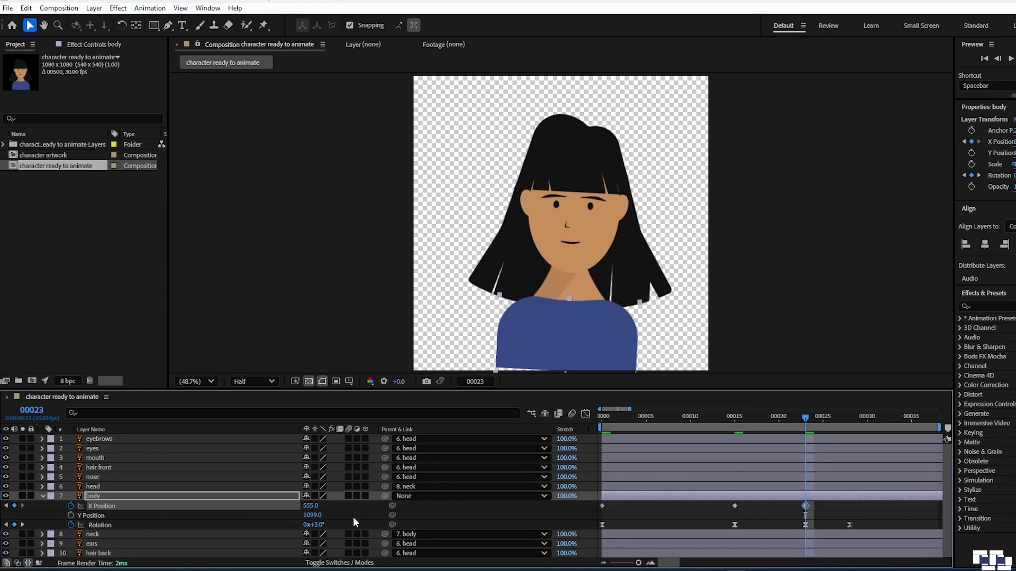
{"action": "left_click", "coordinate": [23, 525]}
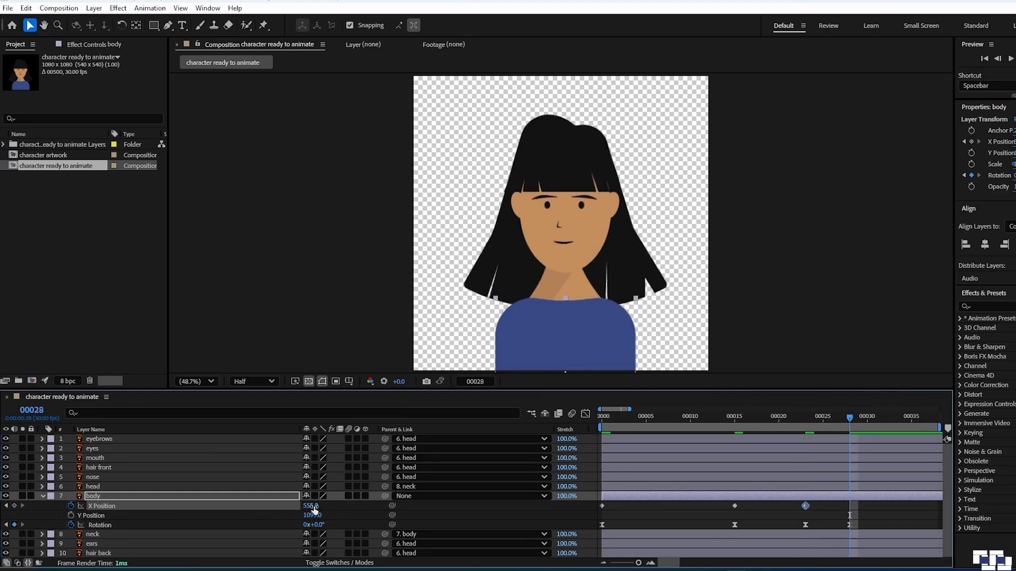
{"action": "left_click_drag", "start_coordinate": [312, 507], "coordinate": [304, 506]}
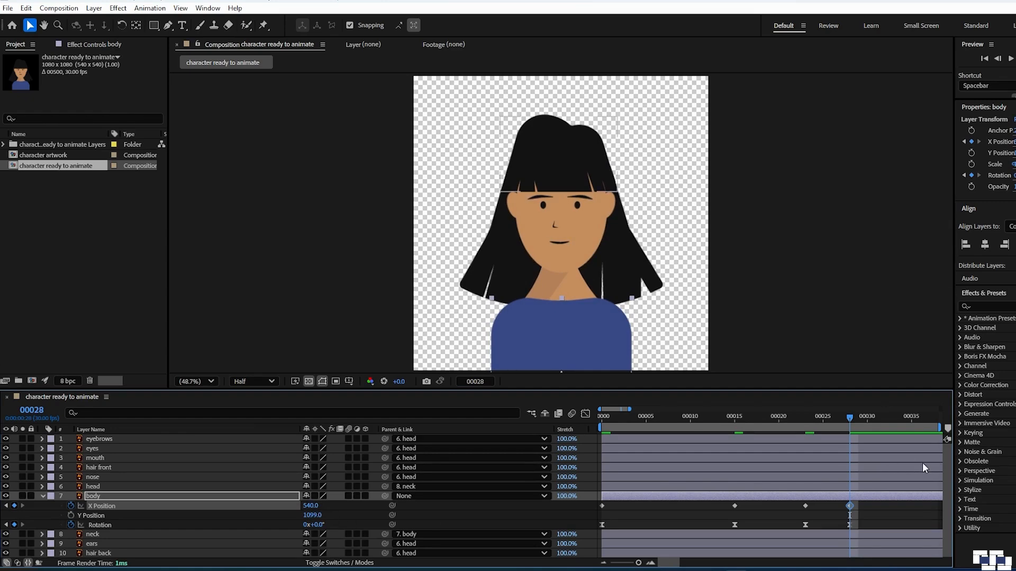
{"action": "left_click", "coordinate": [311, 506]}
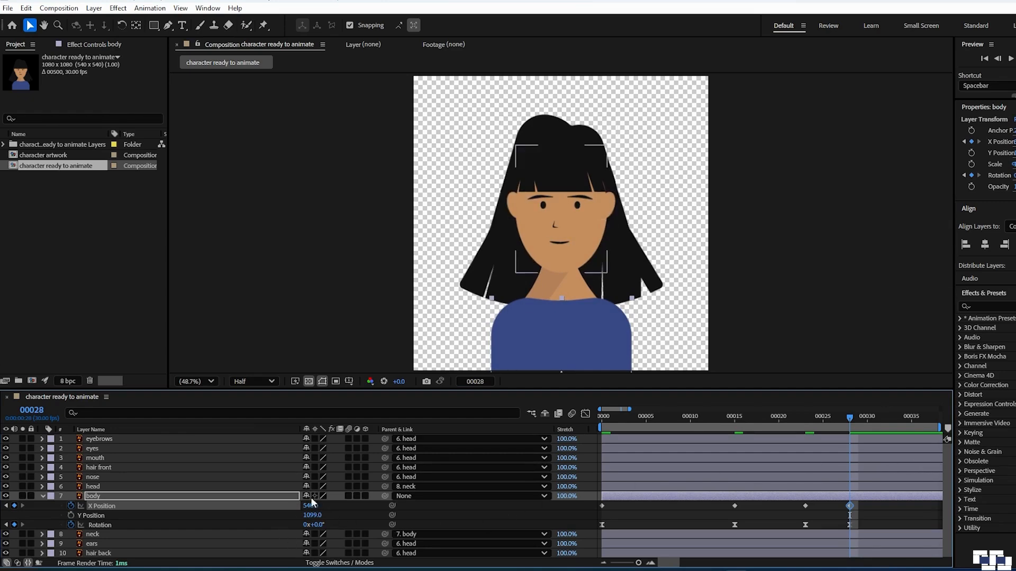
{"action": "left_click", "coordinate": [355, 509]}
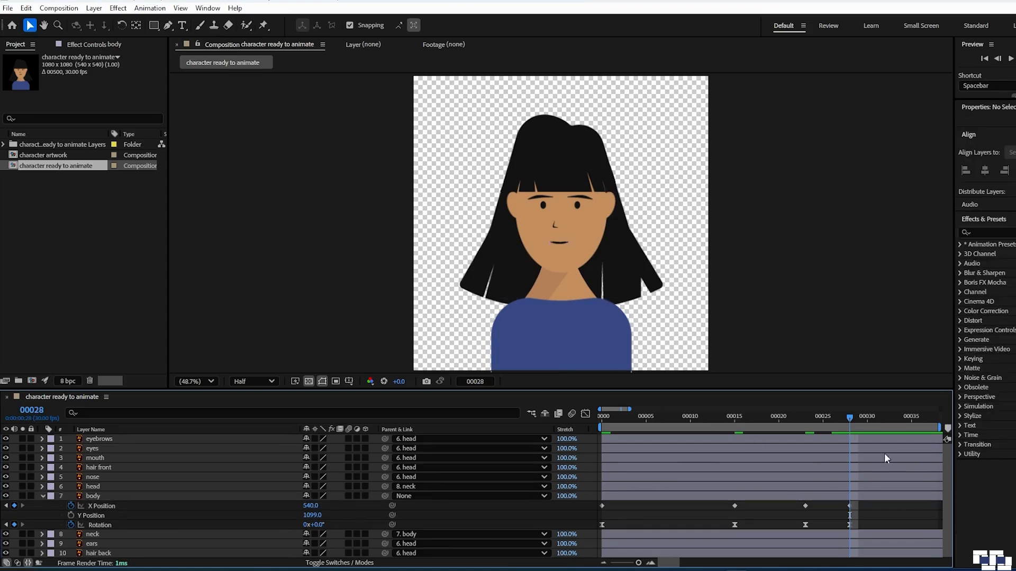
Apply Easy Ease to all of the body layer's X position keyframes and show their speed curve in the Graph Editor.
{"action": "left_click_drag", "start_coordinate": [874, 507], "coordinate": [590, 485]}
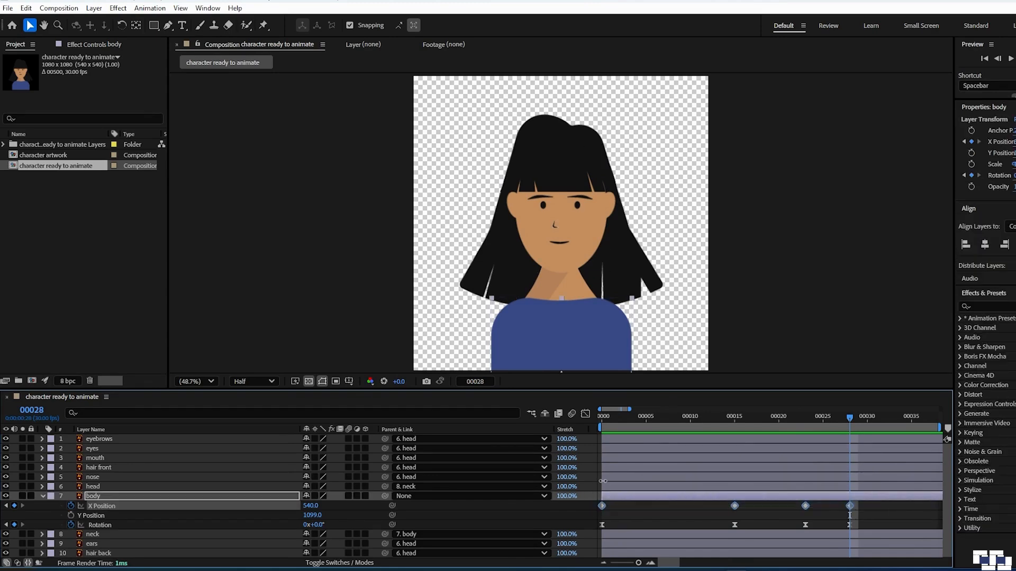
{"action": "key", "text": "F9"}
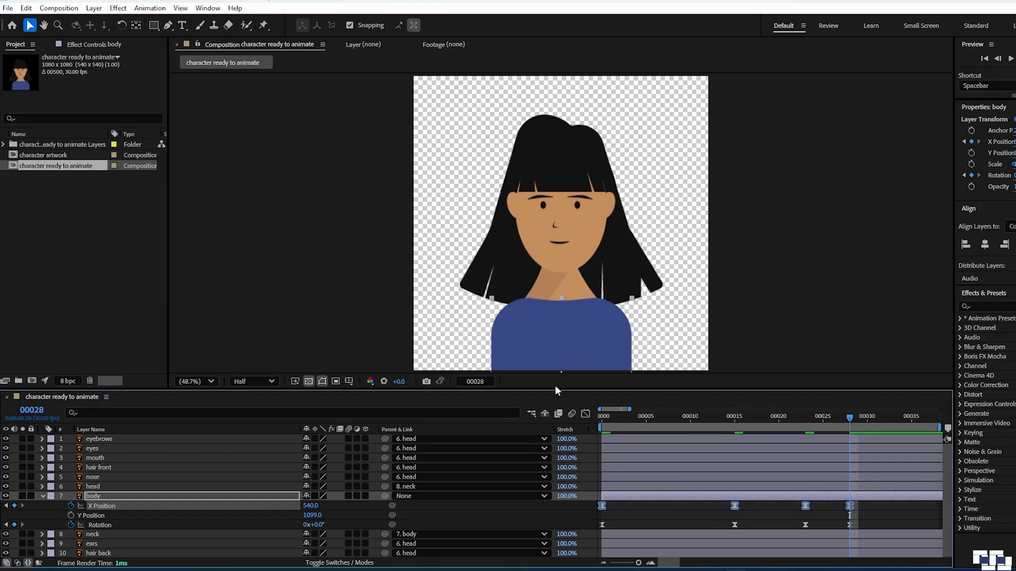
{"action": "left_click", "coordinate": [585, 413]}
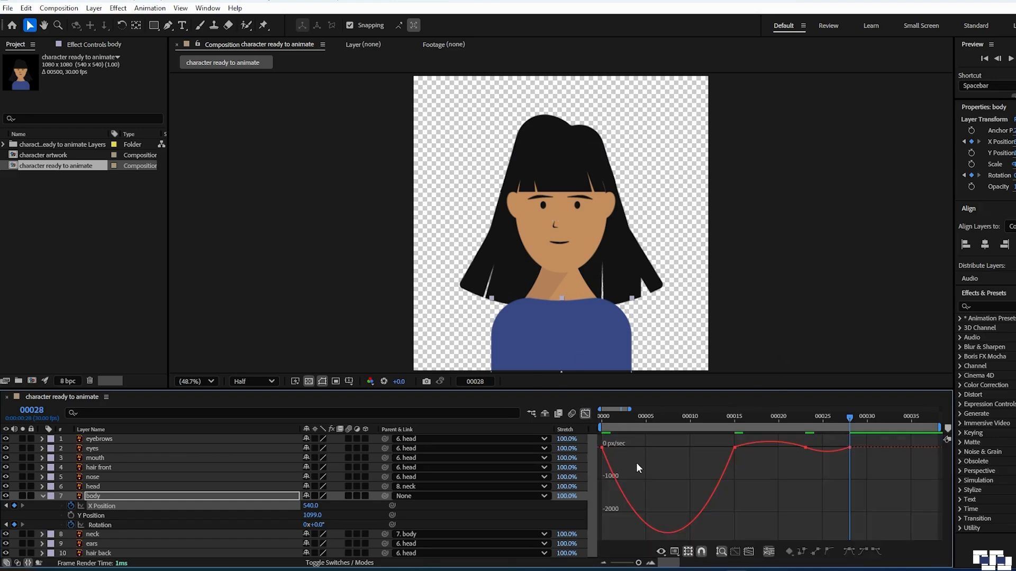
Reshape the body's X position speed curve between frames 0 and 15 so it starts fast and slows gradually.
{"action": "left_click", "coordinate": [603, 447]}
{"action": "mouse_move", "coordinate": [623, 449]}
{"action": "left_mouse_down"}
{"action": "mouse_move", "coordinate": [592, 449]}
{"action": "mouse_move", "coordinate": [644, 450]}
{"action": "mouse_move", "coordinate": [606, 460]}
{"action": "mouse_move", "coordinate": [605, 447]}
{"action": "left_mouse_up"}
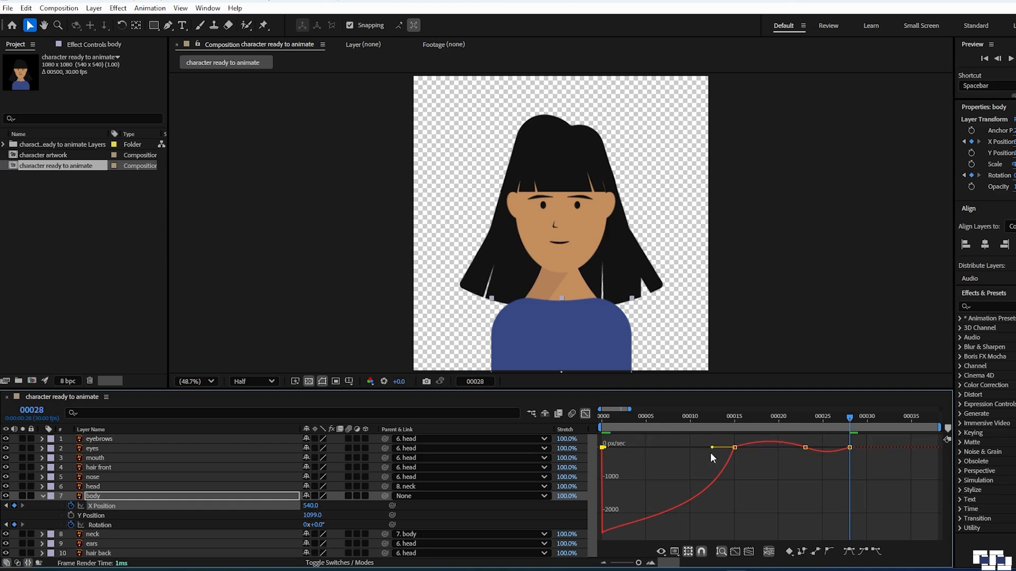
{"action": "left_click_drag", "start_coordinate": [712, 448], "coordinate": [637, 442]}
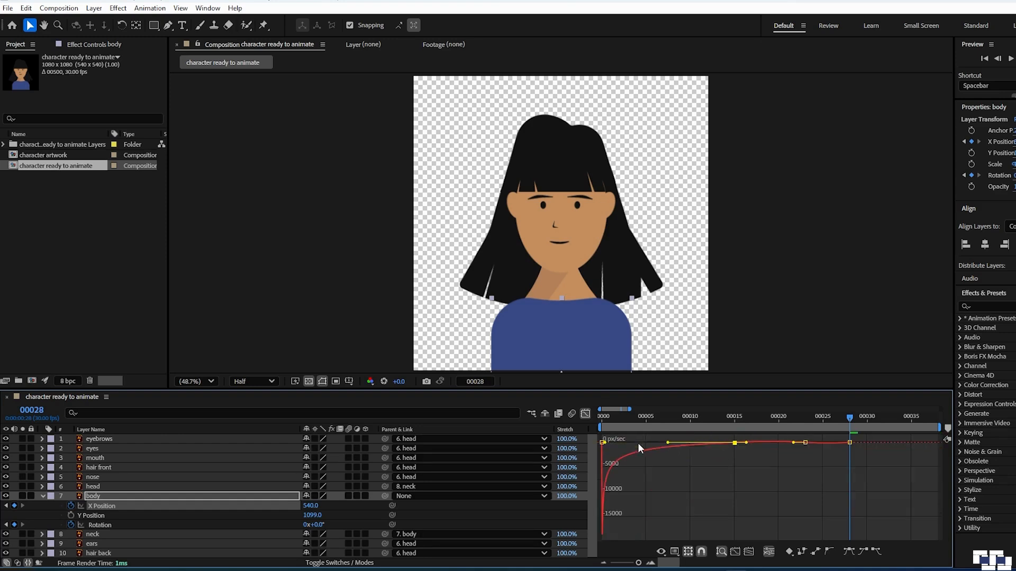
Lengthen the speed handles of the body's X position between frames 15 and 23 and between frames 23 and 28 for sharp mid-segment peaks.
{"action": "left_click", "coordinate": [748, 552]}
{"action": "left_click", "coordinate": [736, 552]}
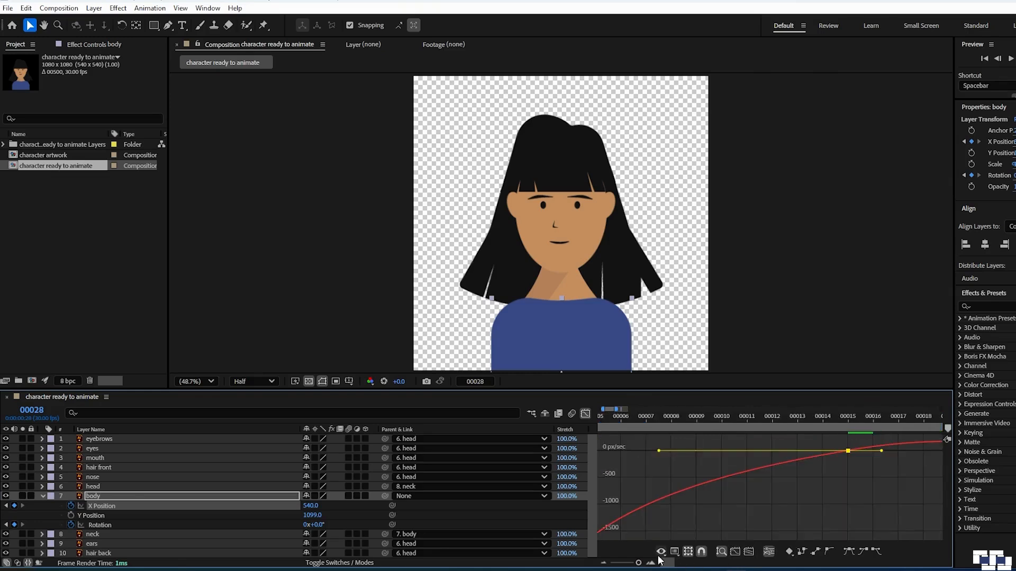
{"action": "left_click_drag", "start_coordinate": [666, 563], "coordinate": [670, 563]}
{"action": "left_click_drag", "start_coordinate": [703, 479], "coordinate": [760, 479]}
{"action": "left_click_drag", "start_coordinate": [838, 494], "coordinate": [792, 505]}
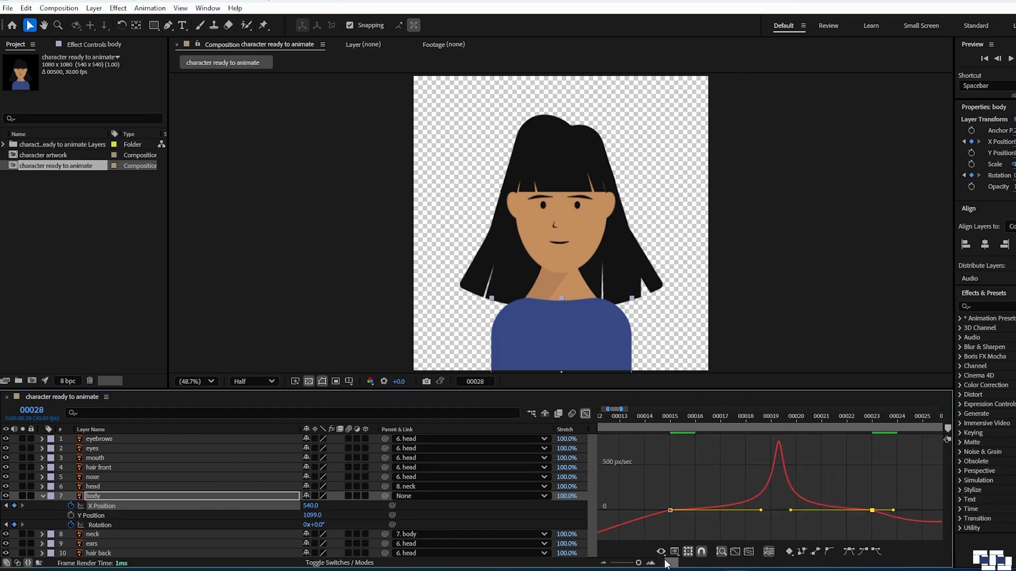
{"action": "left_click_drag", "start_coordinate": [670, 563], "coordinate": [672, 563]}
{"action": "left_click_drag", "start_coordinate": [767, 523], "coordinate": [820, 515]}
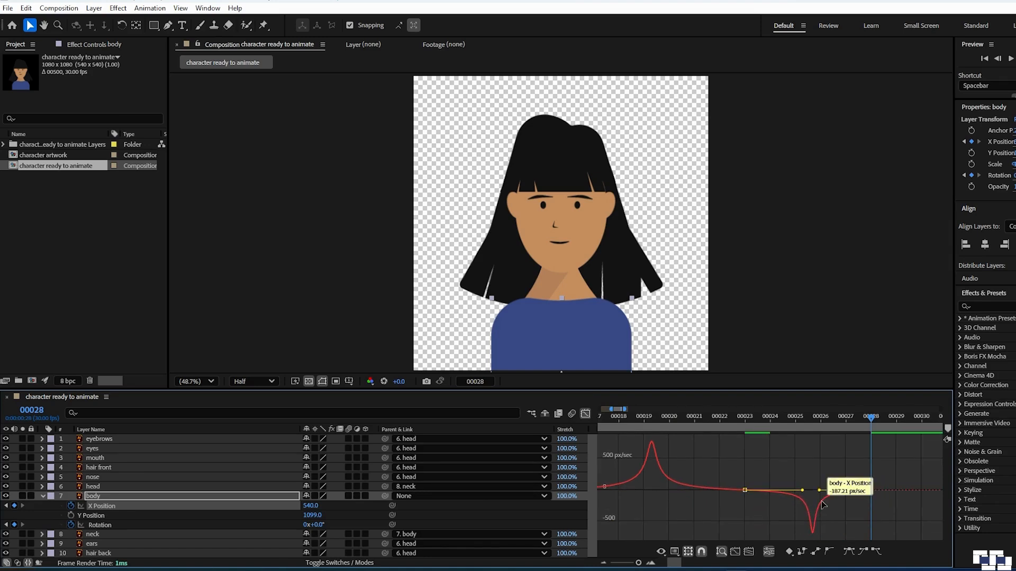
Close the Graph Editor and preview the body's combined slide and swing entrance.
{"action": "left_click", "coordinate": [585, 414]}
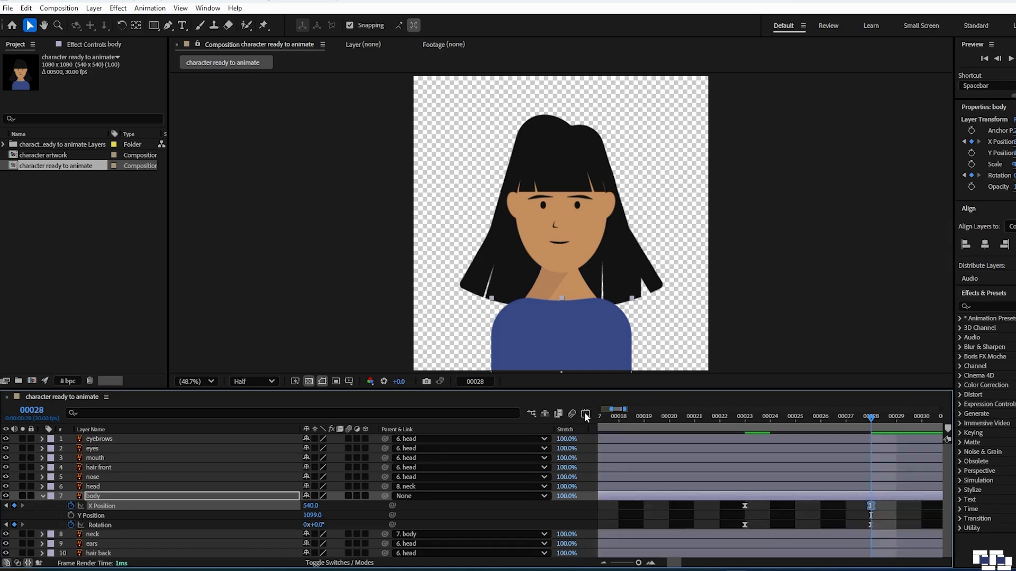
{"action": "key", "text": "space"}
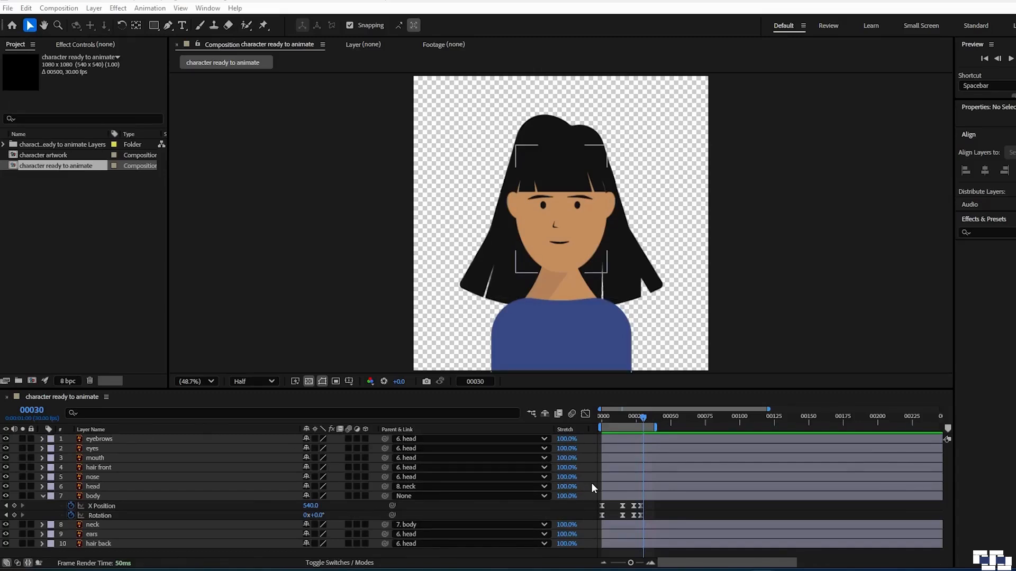
{"action": "left_click", "coordinate": [591, 484]}
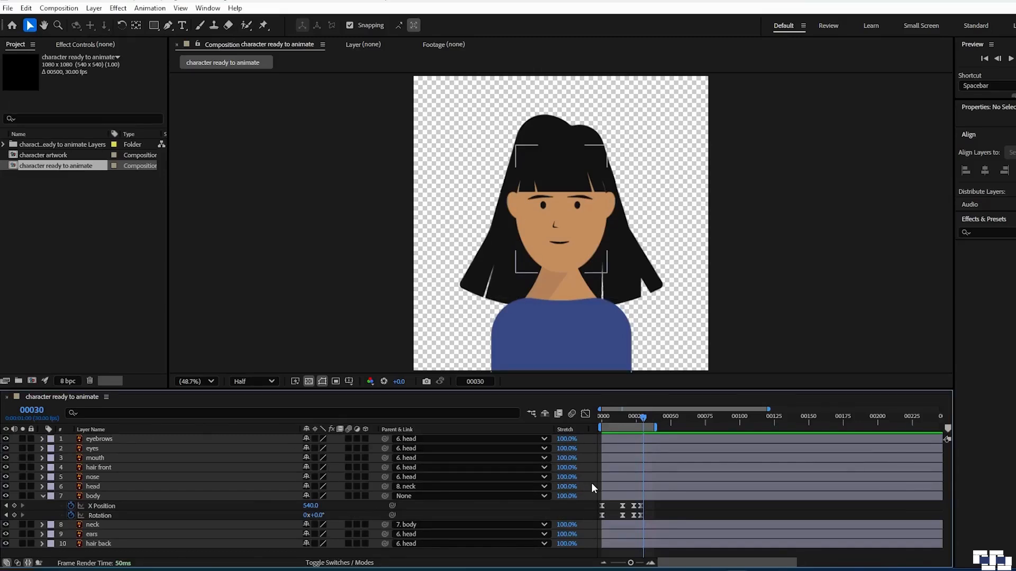
Collapse the body layer, show the head layer's rotation and start keyframing it with 0° at frame 32.
{"action": "left_click", "coordinate": [42, 496]}
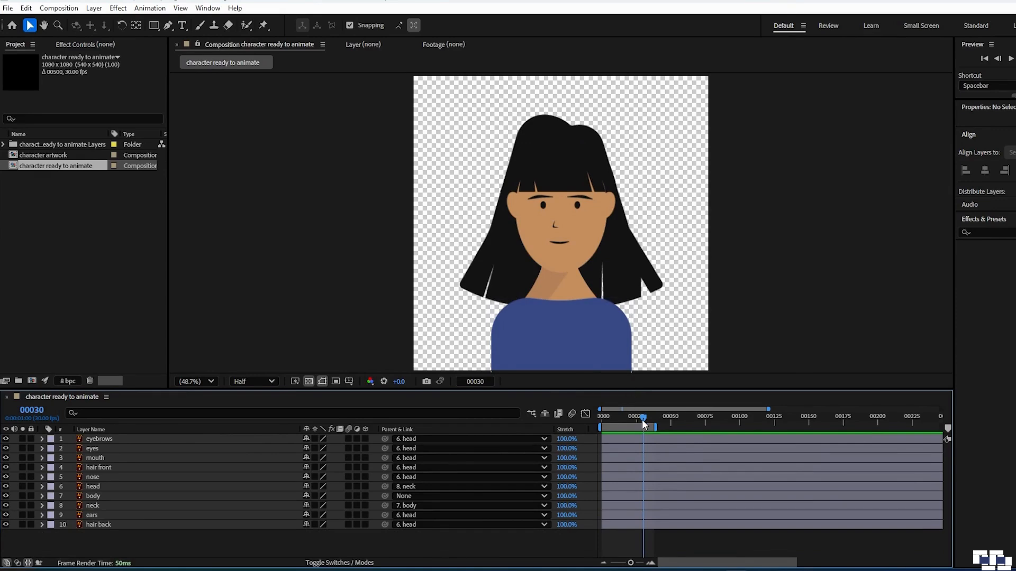
{"action": "left_click_drag", "start_coordinate": [642, 420], "coordinate": [603, 419]}
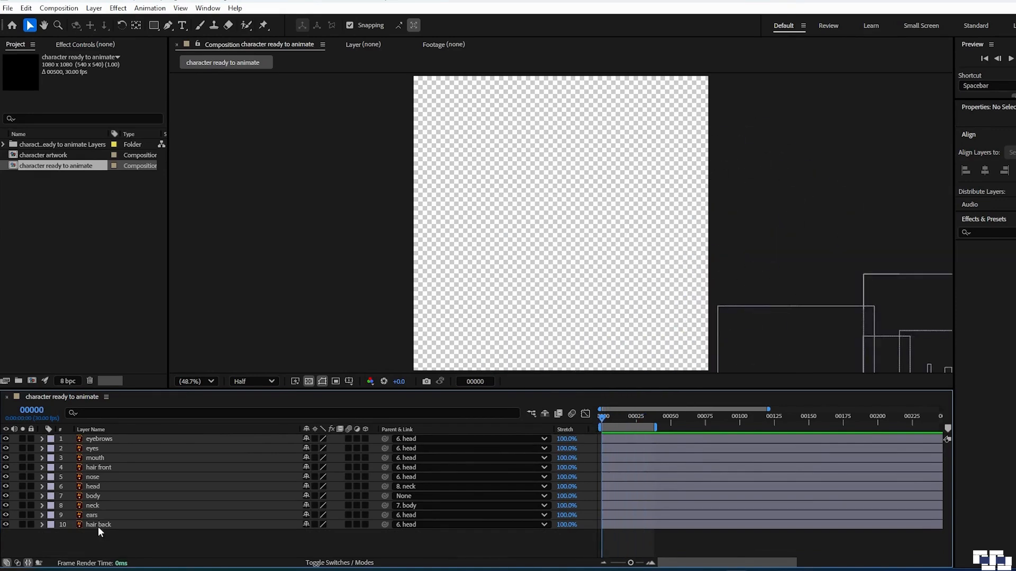
{"action": "left_click", "coordinate": [96, 488]}
{"action": "key", "text": "r"}
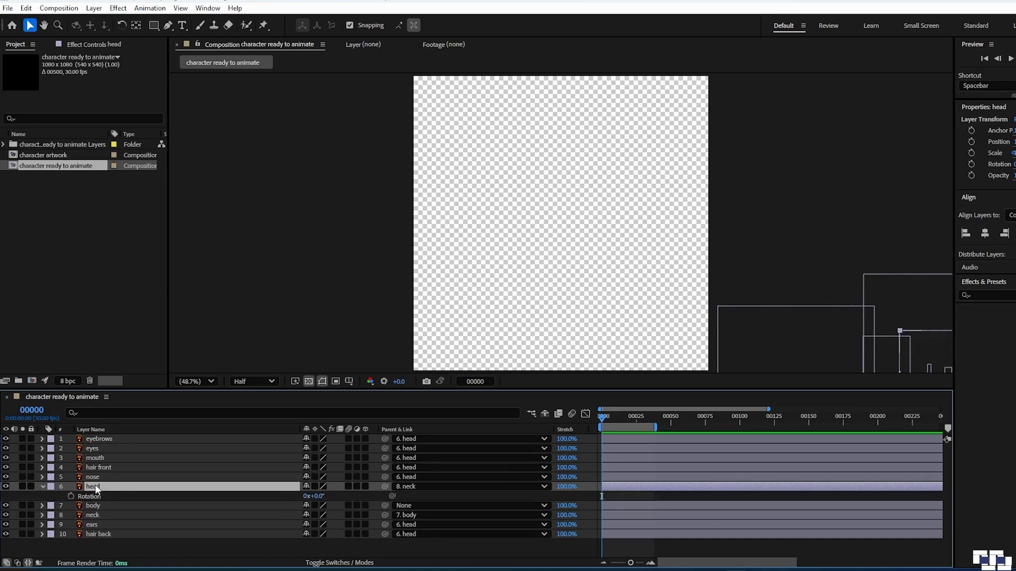
{"action": "left_click", "coordinate": [621, 416]}
{"action": "left_click_drag", "start_coordinate": [620, 413], "coordinate": [648, 411]}
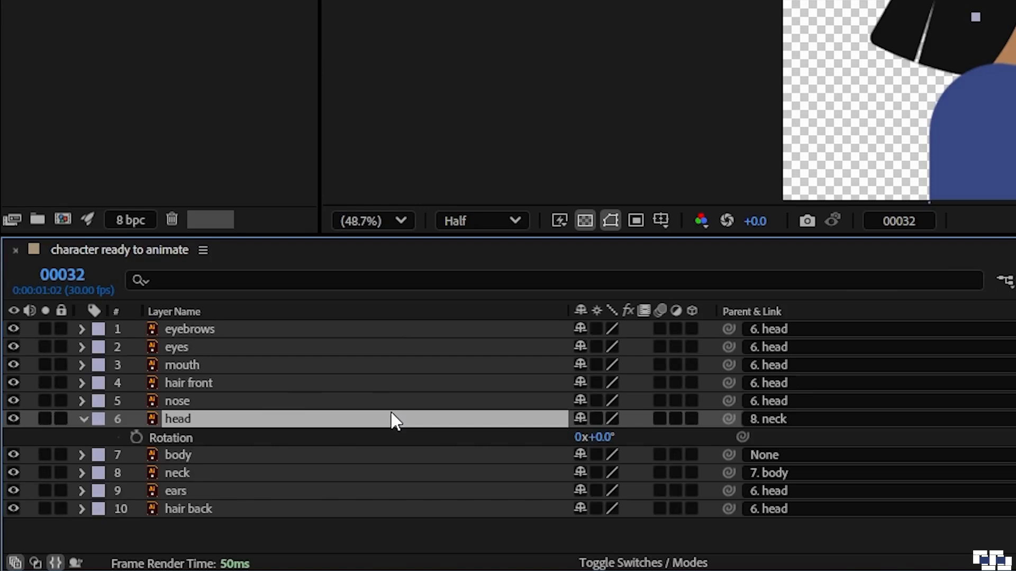
{"action": "left_click", "coordinate": [136, 437]}
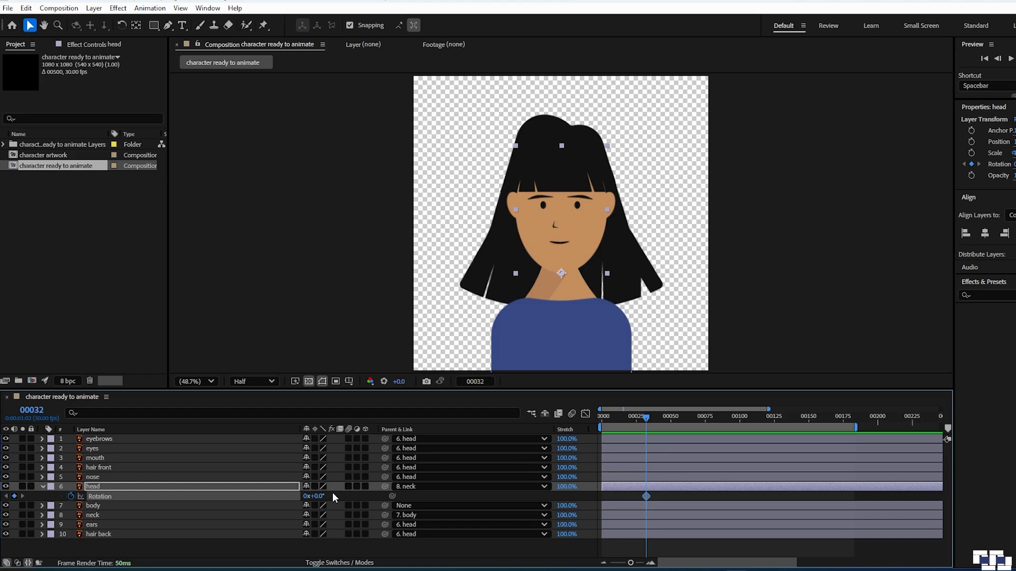
Add a rotation keyframe of 4° to the head layer at frame 36.
{"action": "key", "text": "Page_Down"}
{"action": "key", "text": "Page_Down"}
{"action": "key", "text": "Page_Down"}
{"action": "key", "text": "Page_Down"}
{"action": "left_click", "coordinate": [336, 497]}
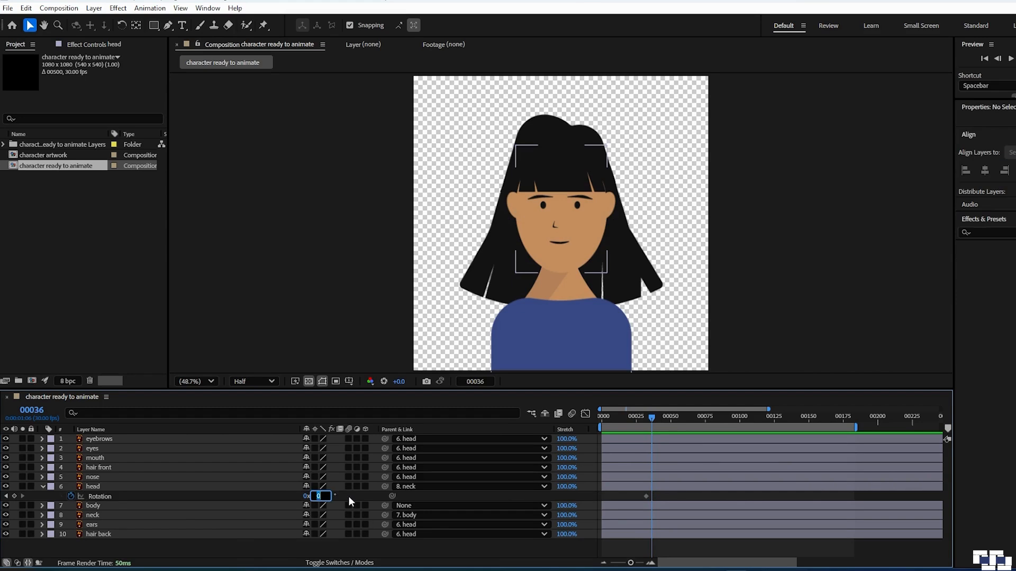
{"action": "type", "text": "4"}
{"action": "key", "text": "Return"}
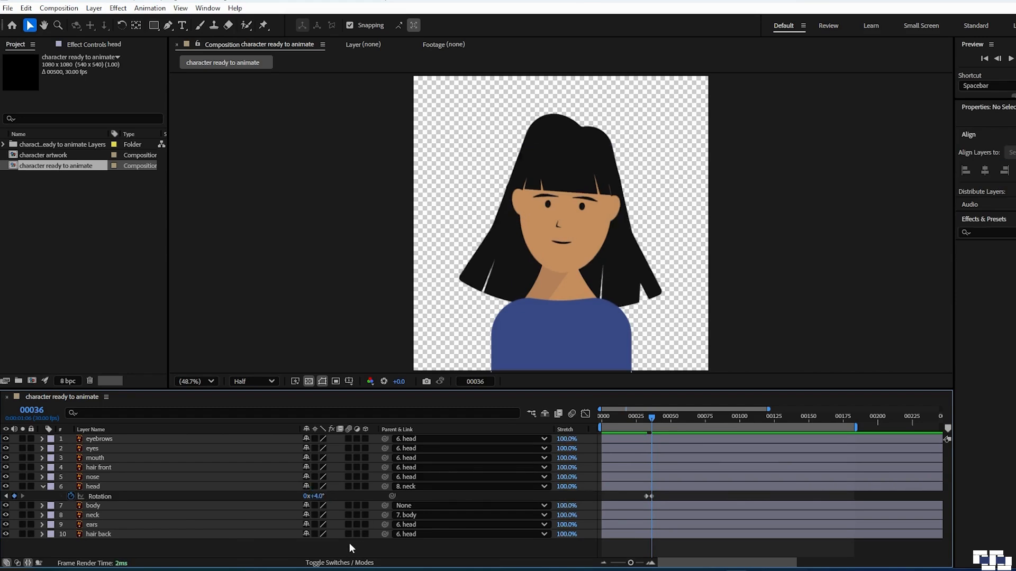
Hold the head's 4° tilt with another rotation keyframe at frame 42.
{"action": "key", "text": "Page_Down"}
{"action": "key", "text": "Page_Down"}
{"action": "key", "text": "Page_Down"}
{"action": "key", "text": "Page_Down"}
{"action": "key", "text": "Page_Down"}
{"action": "key", "text": "Page_Down"}
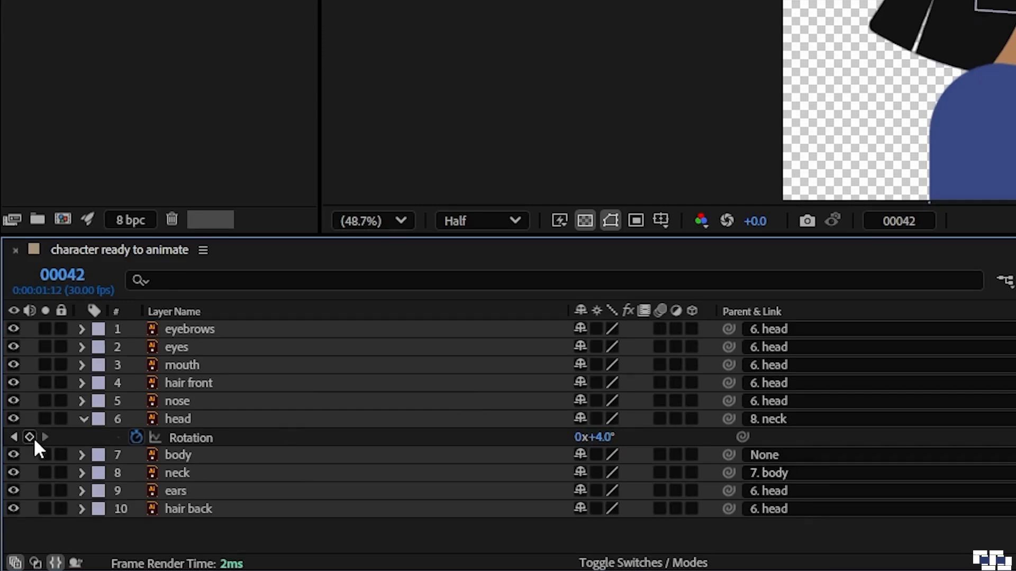
{"action": "left_click", "coordinate": [32, 437]}
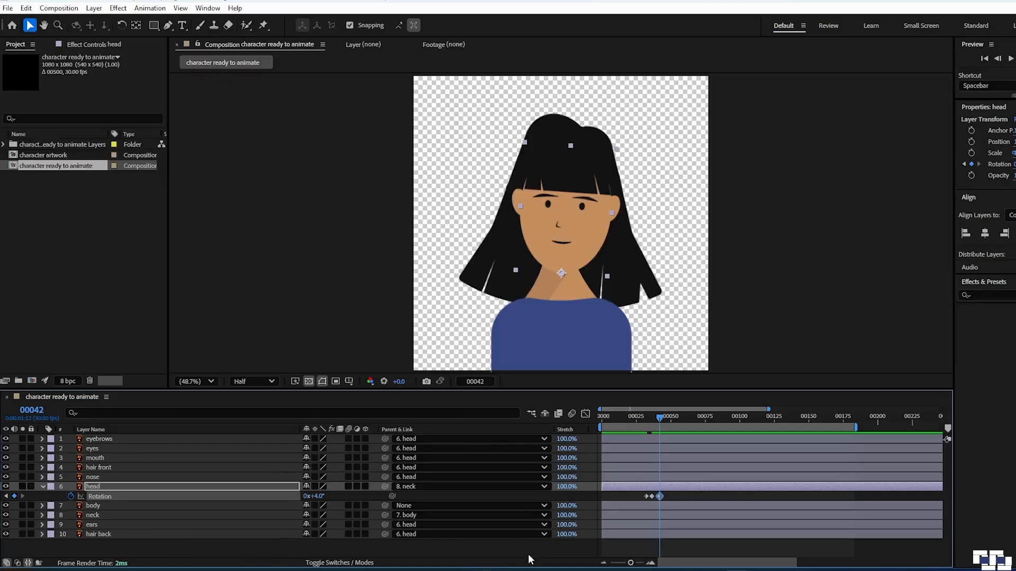
{"action": "left_click", "coordinate": [6, 496]}
{"action": "left_click", "coordinate": [24, 496]}
Add a rotation keyframe of -4° to the head layer at frame 46.
{"action": "key", "text": "Page_Down"}
{"action": "key", "text": "Page_Down"}
{"action": "key", "text": "Page_Down"}
{"action": "key", "text": "Page_Down"}
{"action": "left_click", "coordinate": [317, 496]}
{"action": "type", "text": "-4"}
{"action": "left_click", "coordinate": [361, 494]}
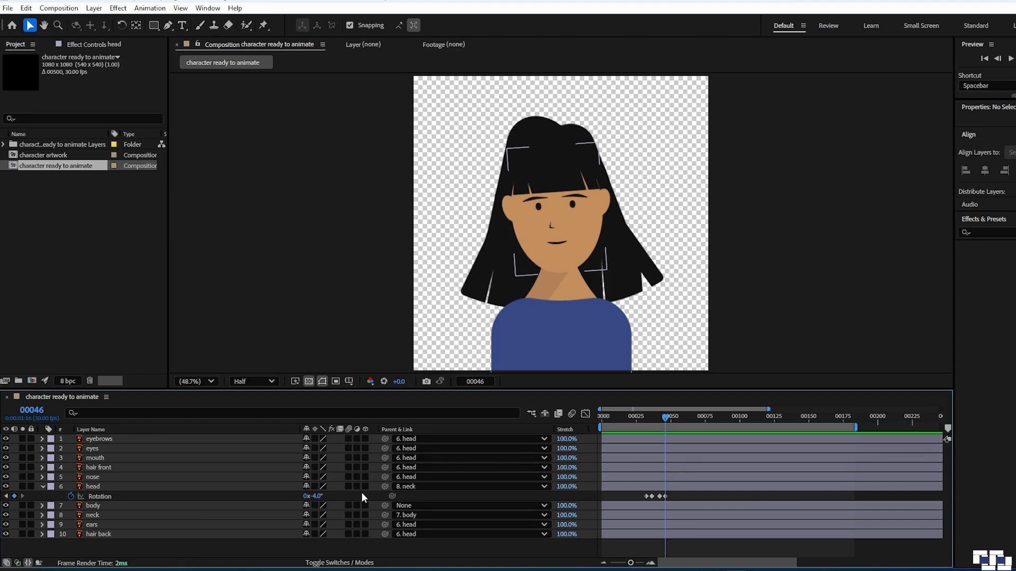
Hold the head's -4° tilt with another rotation keyframe at frame 64.
{"action": "key", "text": "space"}
{"action": "key", "text": "Page_Down"}
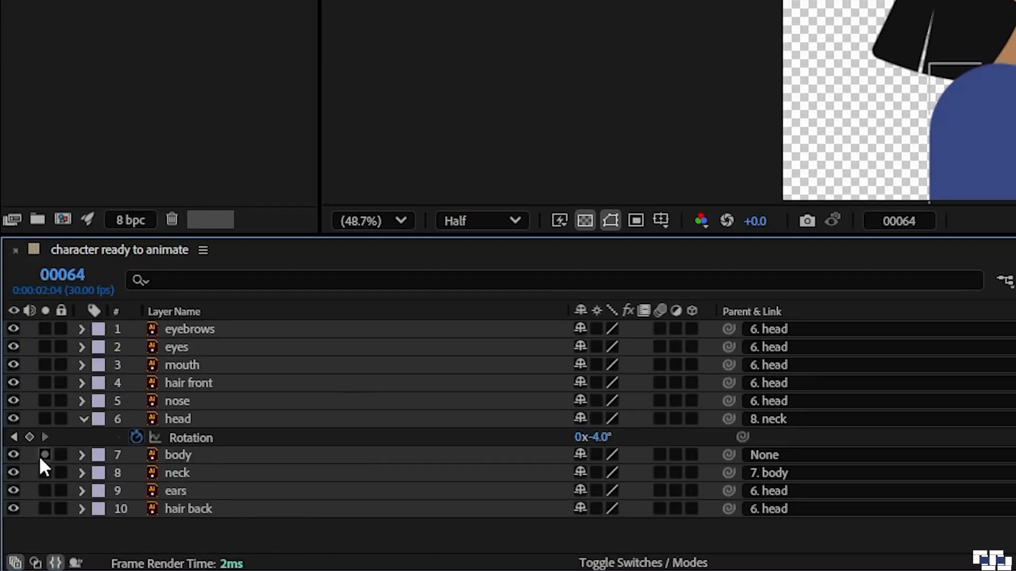
{"action": "left_click", "coordinate": [14, 496]}
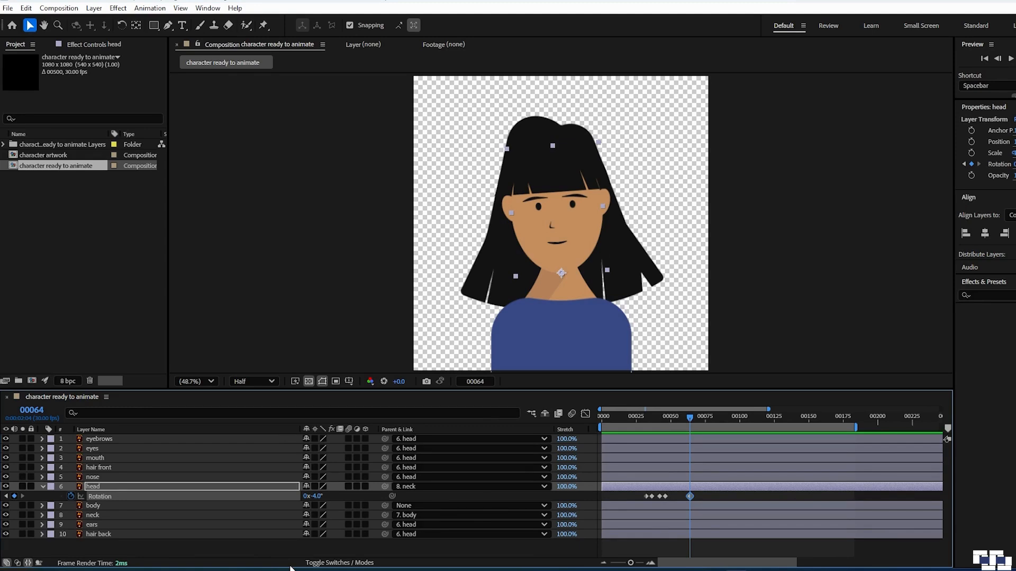
Add a head rotation keyframe of 0° at frame 69 and preview the head tilts.
{"action": "key", "text": "Page_Down"}
{"action": "key", "text": "Page_Down"}
{"action": "key", "text": "Page_Down"}
{"action": "key", "text": "Page_Down"}
{"action": "key", "text": "Page_Down"}
{"action": "left_click", "coordinate": [322, 497]}
{"action": "type", "text": "0"}
{"action": "left_click", "coordinate": [358, 499]}
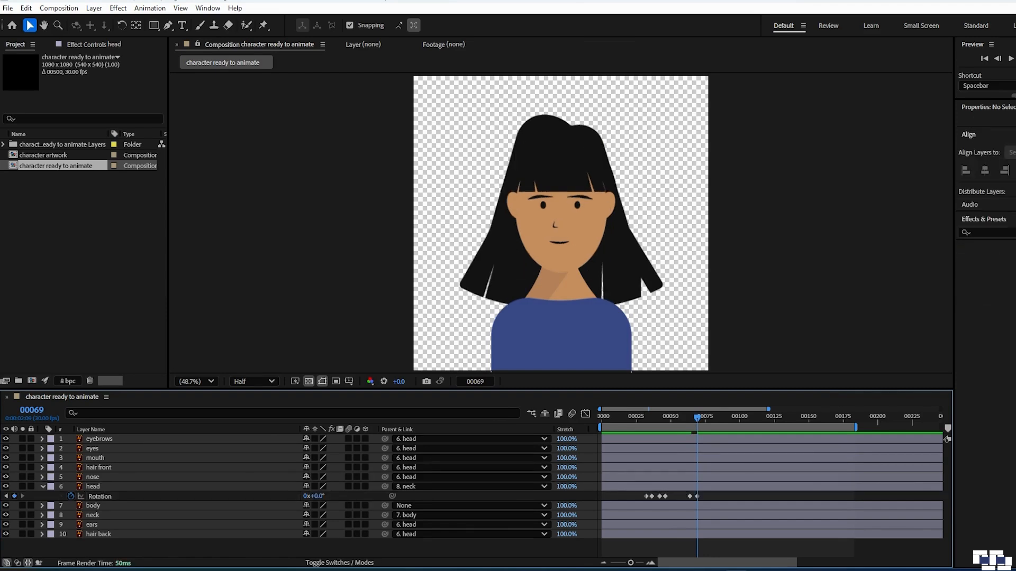
{"action": "key", "text": "space"}
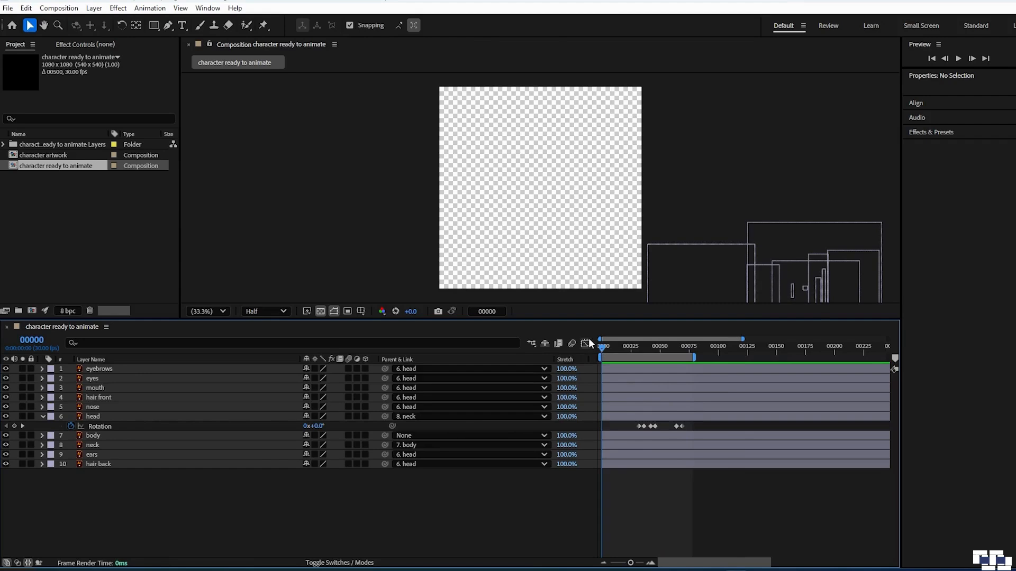
Apply Easy Ease to all of the head layer's rotation keyframes and show their speed curve in the Graph Editor.
{"action": "left_click_drag", "start_coordinate": [602, 348], "coordinate": [689, 349]}
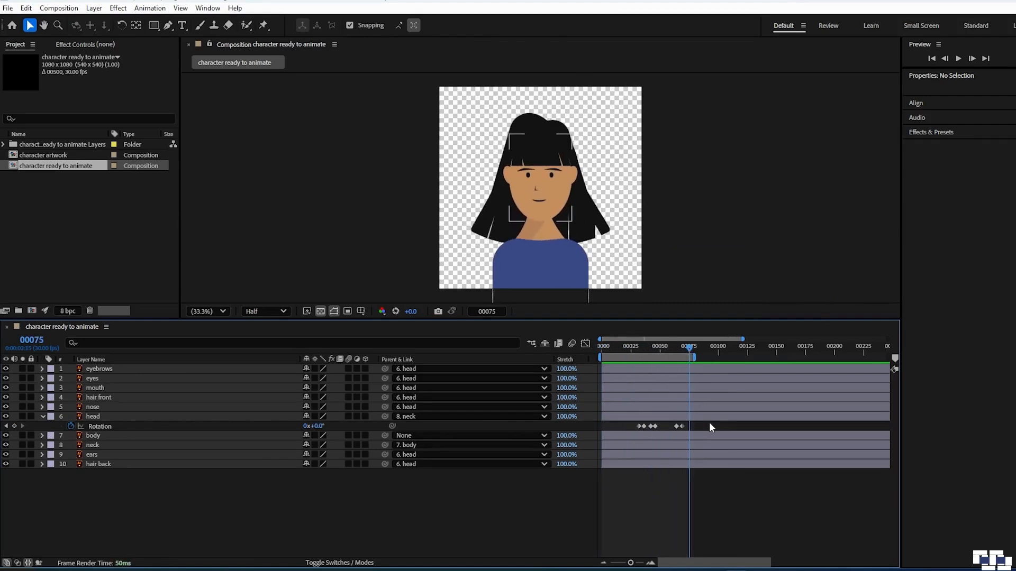
{"action": "left_click_drag", "start_coordinate": [677, 431], "coordinate": [620, 426]}
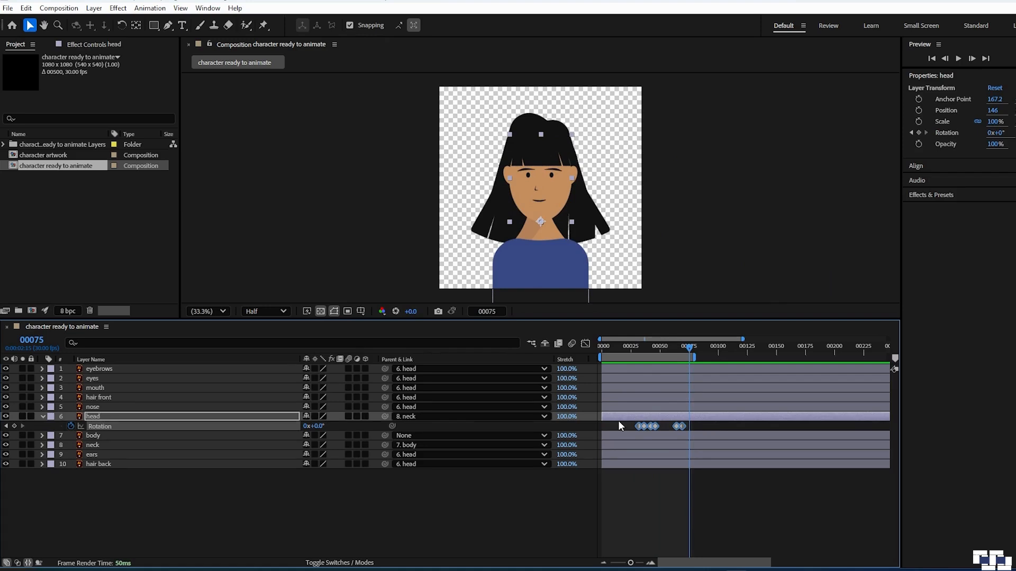
{"action": "key", "text": "F9"}
{"action": "left_click_drag", "start_coordinate": [630, 563], "coordinate": [636, 563]}
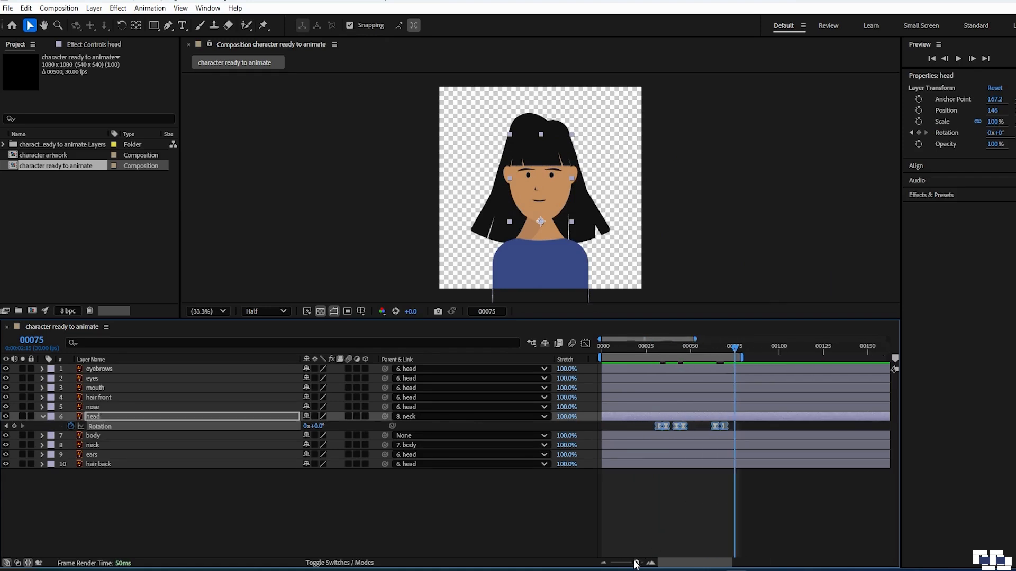
{"action": "left_click", "coordinate": [584, 345]}
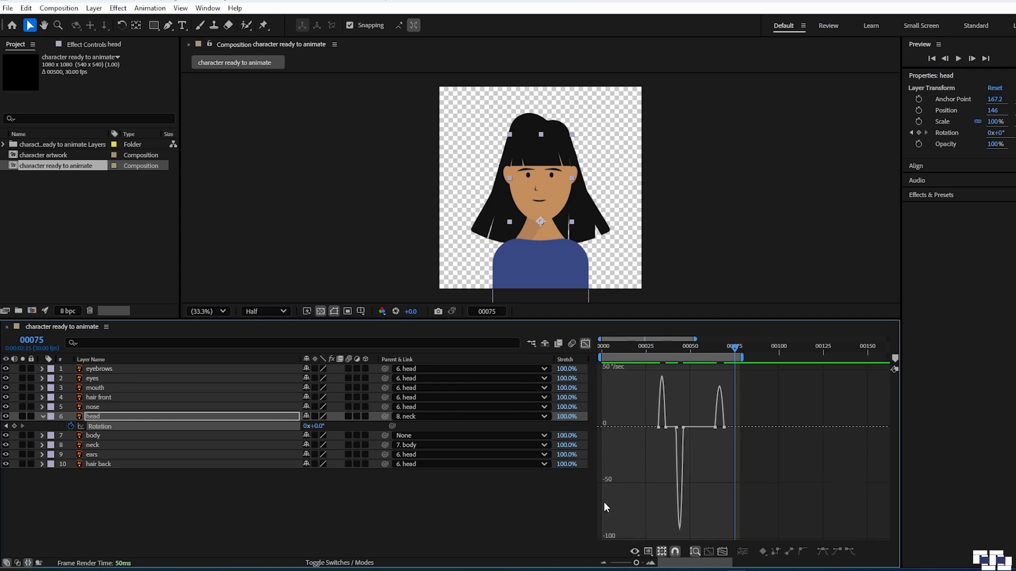
{"action": "left_click_drag", "start_coordinate": [638, 565], "coordinate": [681, 563]}
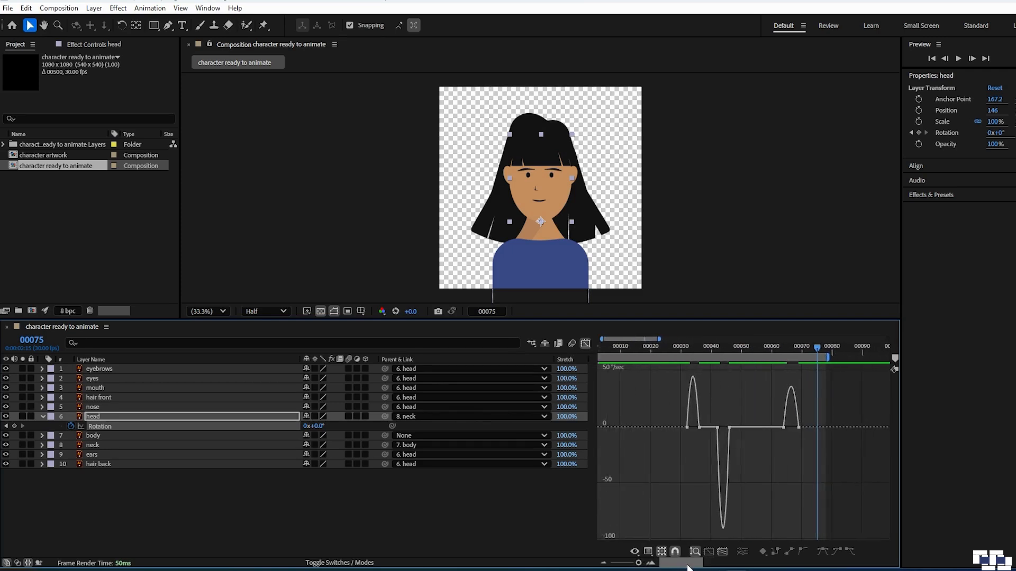
Reshape the head's rotation speed curve between frames 32 and 36 so it starts fast and eases out.
{"action": "left_click", "coordinate": [687, 427]}
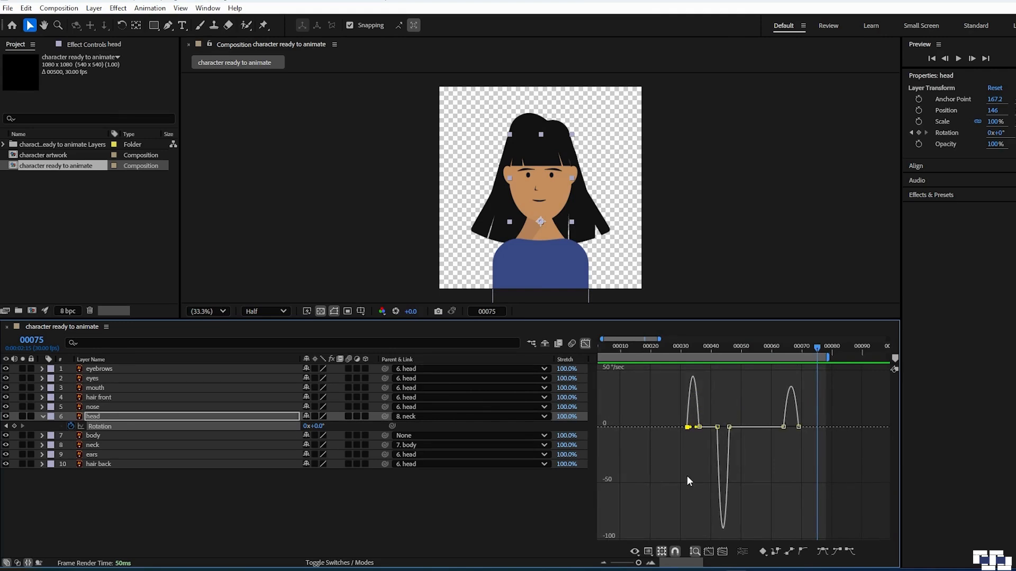
{"action": "left_click", "coordinate": [708, 552]}
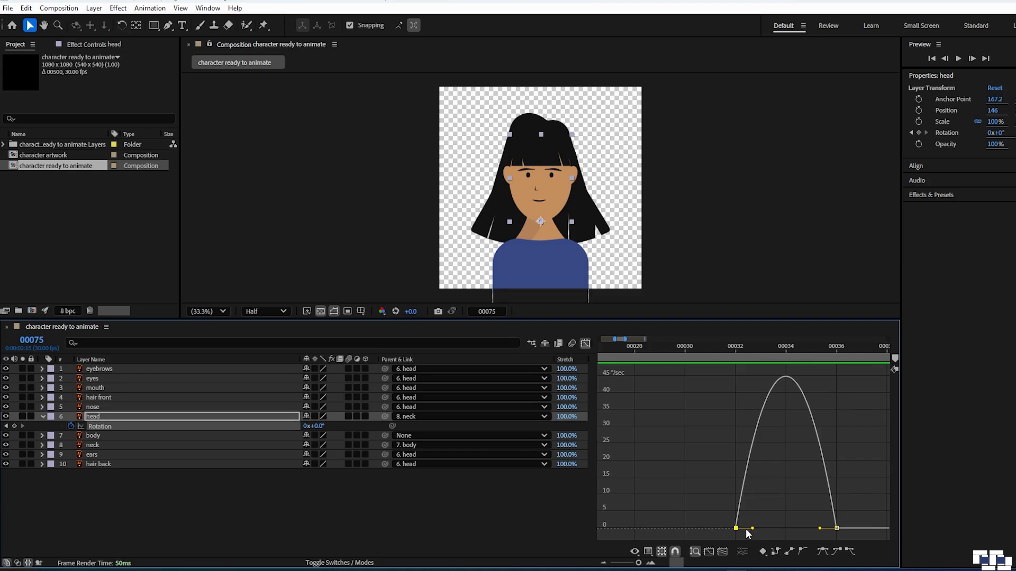
{"action": "left_click_drag", "start_coordinate": [752, 528], "coordinate": [737, 529]}
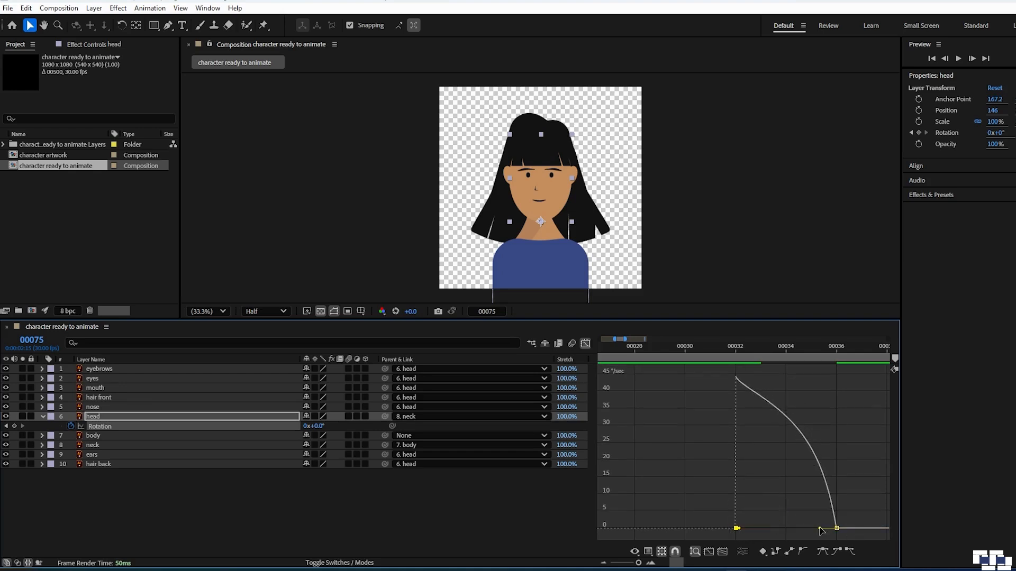
{"action": "left_click_drag", "start_coordinate": [819, 528], "coordinate": [786, 529]}
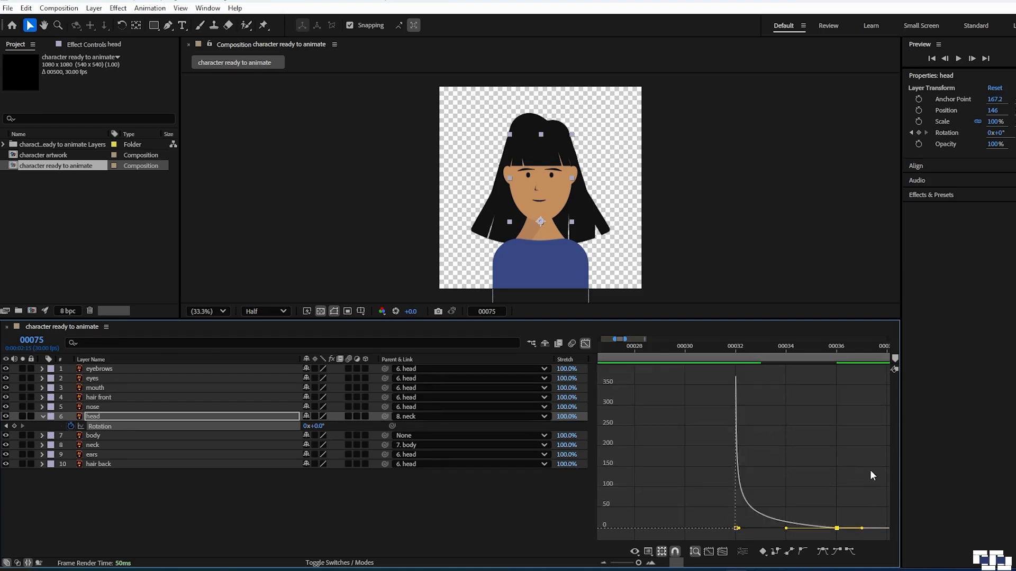
{"action": "left_click", "coordinate": [722, 552]}
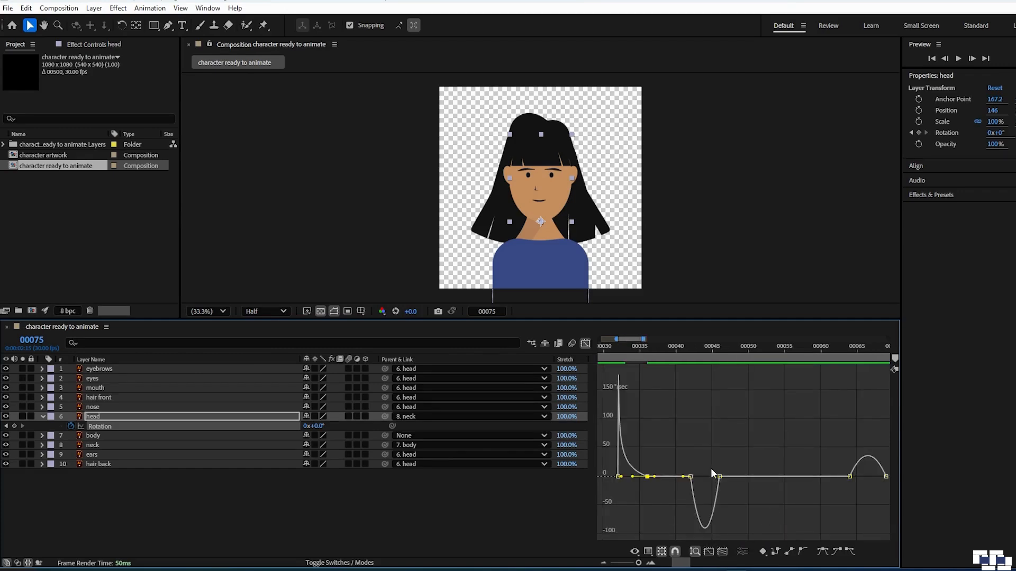
Reshape the head's rotation speed curves at frames 42–46 and 64–69 to start fast and ease out, and preview the animation.
{"action": "left_click", "coordinate": [691, 477]}
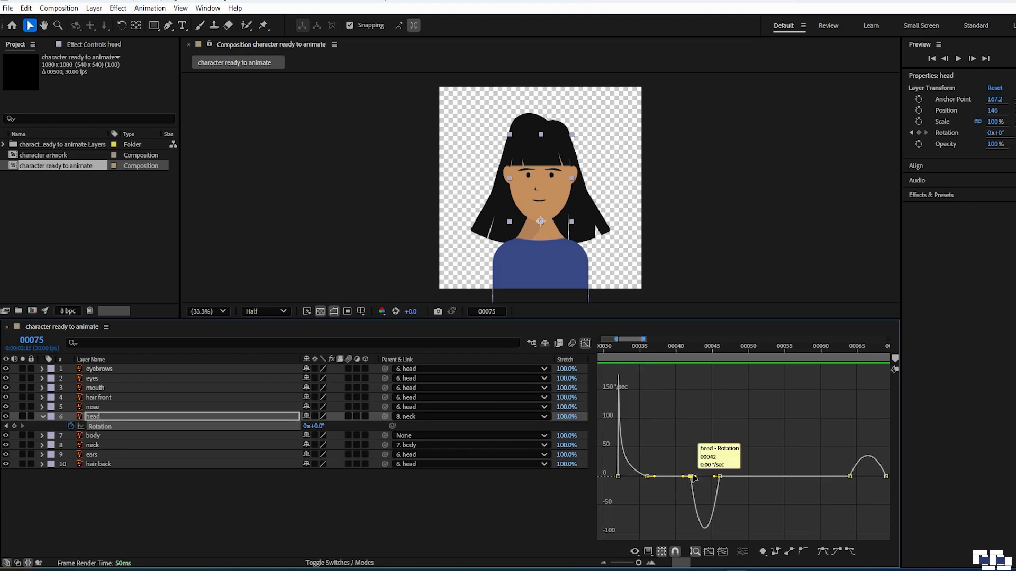
{"action": "mouse_move", "coordinate": [695, 477]}
{"action": "left_mouse_down"}
{"action": "mouse_move", "coordinate": [716, 478]}
{"action": "mouse_move", "coordinate": [704, 478]}
{"action": "left_mouse_up"}
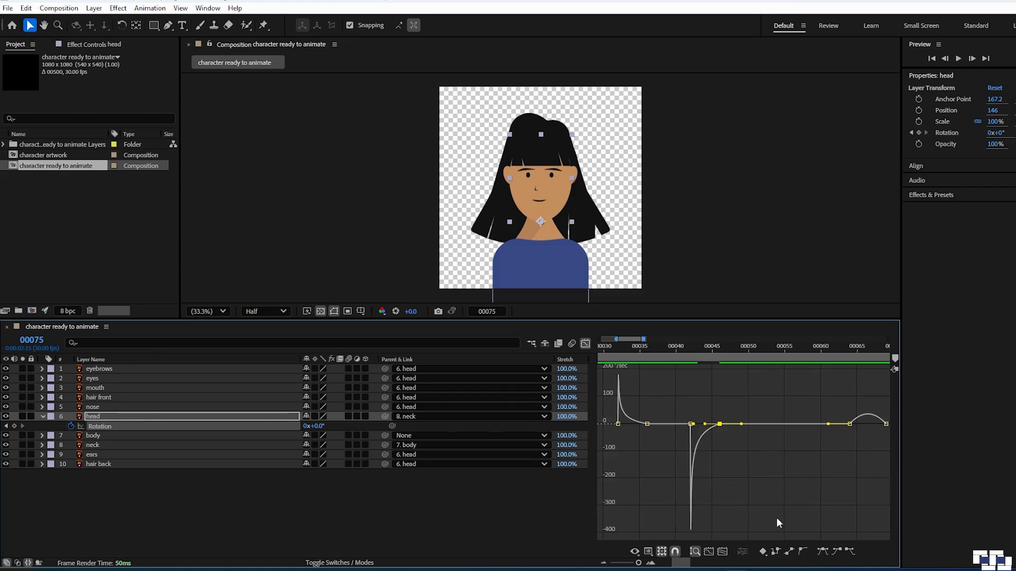
{"action": "left_click", "coordinate": [850, 425]}
{"action": "mouse_move", "coordinate": [855, 425]}
{"action": "left_mouse_down"}
{"action": "mouse_move", "coordinate": [878, 426]}
{"action": "mouse_move", "coordinate": [864, 431]}
{"action": "left_mouse_up"}
{"action": "left_click", "coordinate": [709, 551]}
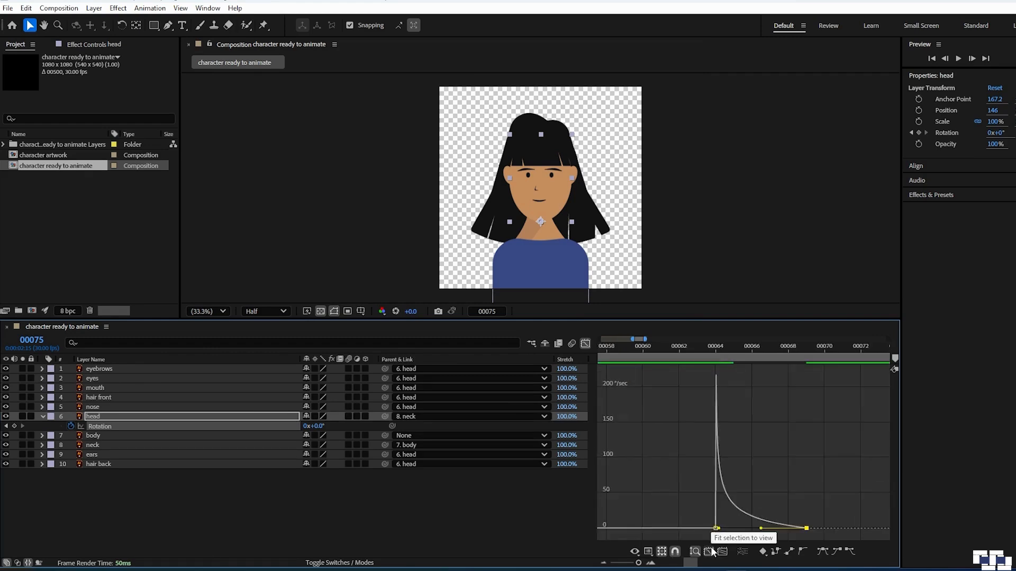
{"action": "left_click", "coordinate": [723, 552]}
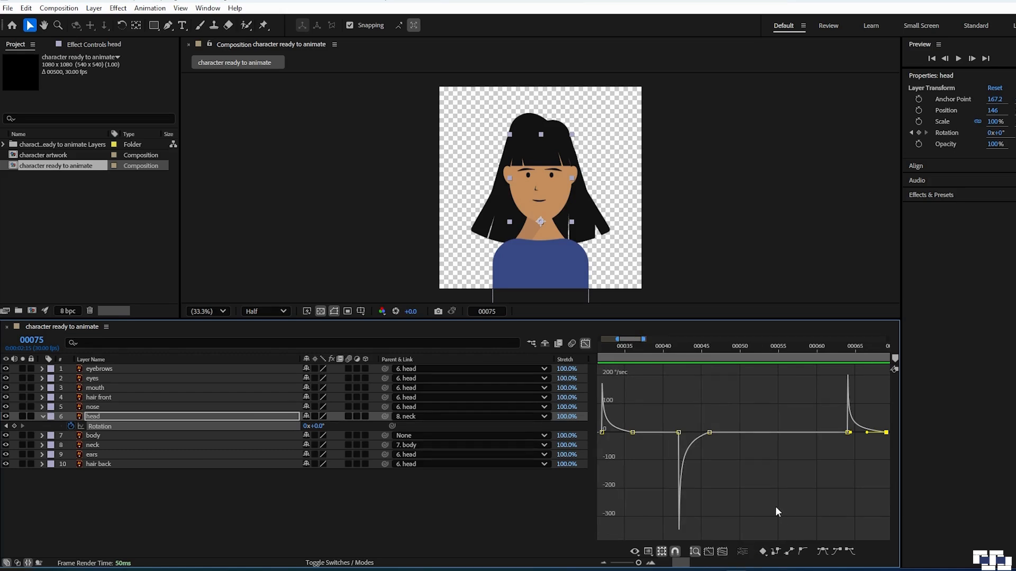
{"action": "key", "text": "space"}
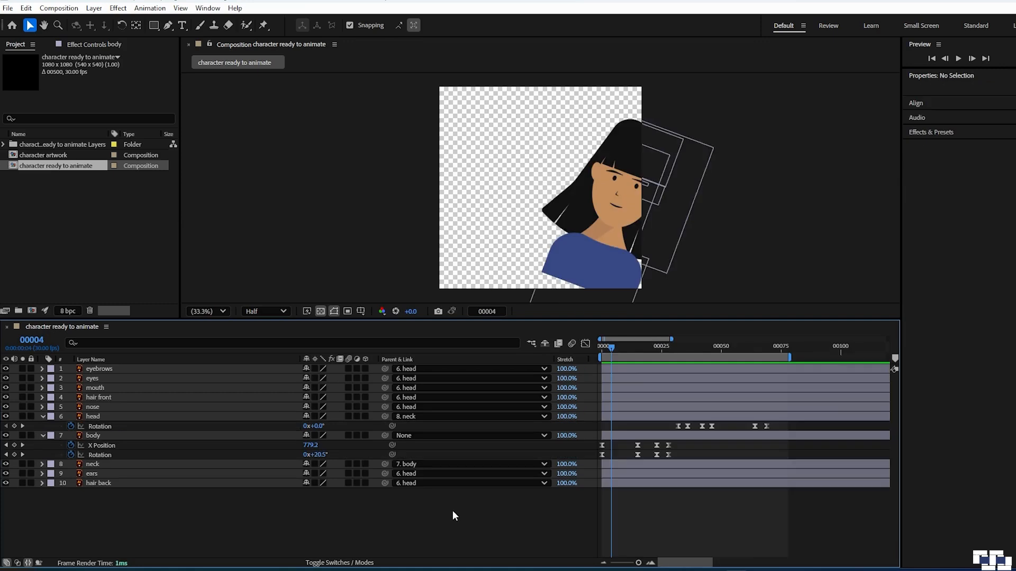
{"action": "key", "text": "space"}
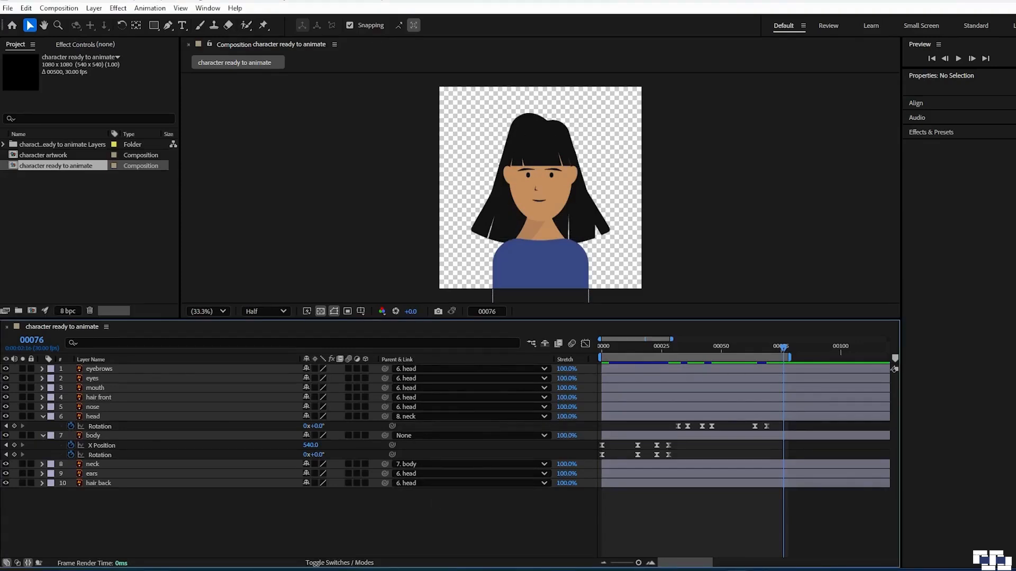
Return to the head's first rotation keyframe at frame 32 and collapse the head and body layers' properties.
{"action": "left_click", "coordinate": [6, 427]}
{"action": "left_click", "coordinate": [6, 426]}
{"action": "left_click", "coordinate": [6, 426]}
{"action": "left_click", "coordinate": [6, 427]}
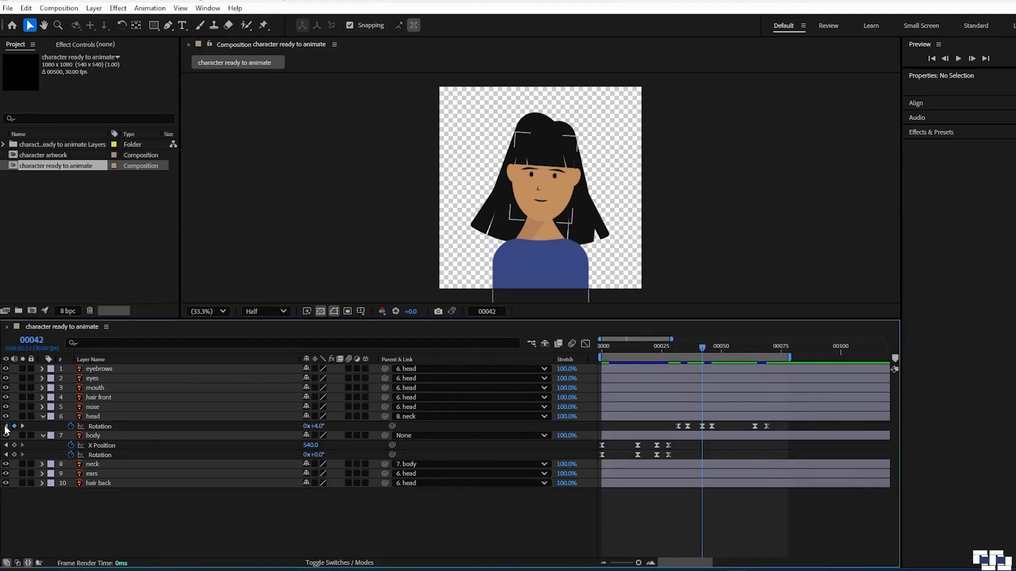
{"action": "left_click", "coordinate": [6, 426]}
{"action": "left_click", "coordinate": [6, 427]}
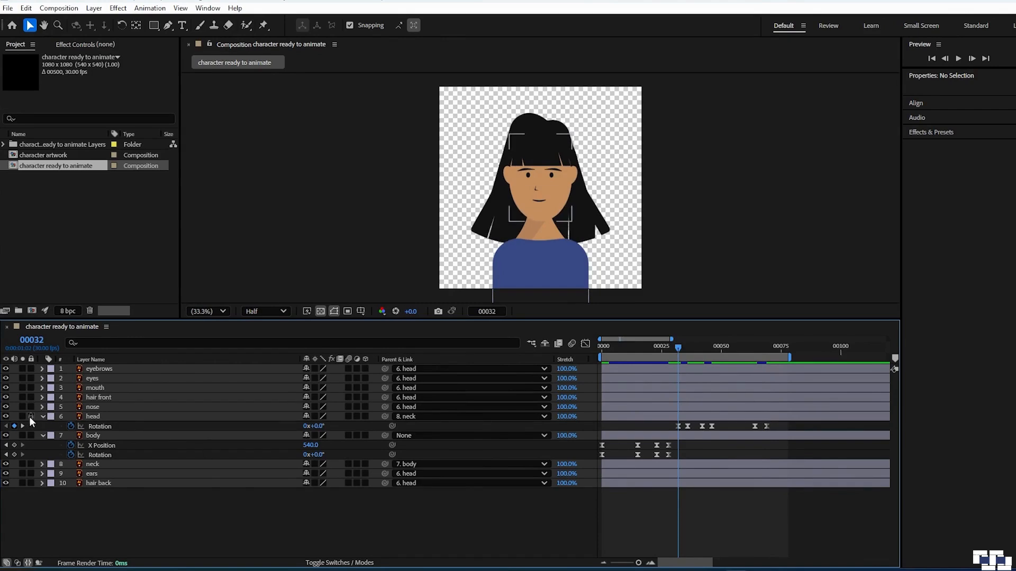
{"action": "left_click", "coordinate": [43, 416]}
{"action": "left_click", "coordinate": [42, 426]}
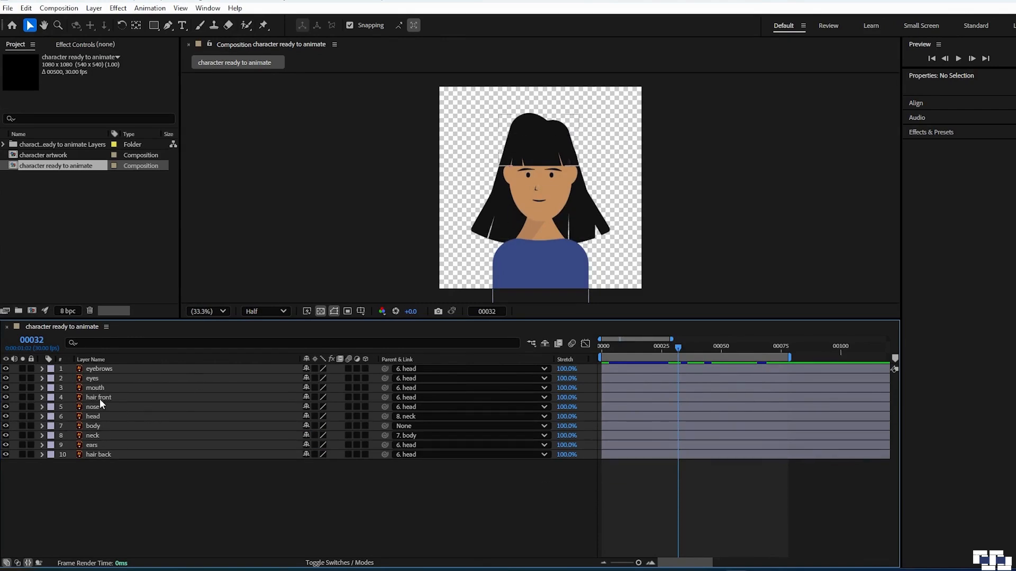
Reveal the eyes layer's Position property and set its first keyframe at frame 32.
{"action": "left_click", "coordinate": [109, 379]}
{"action": "key", "text": "p"}
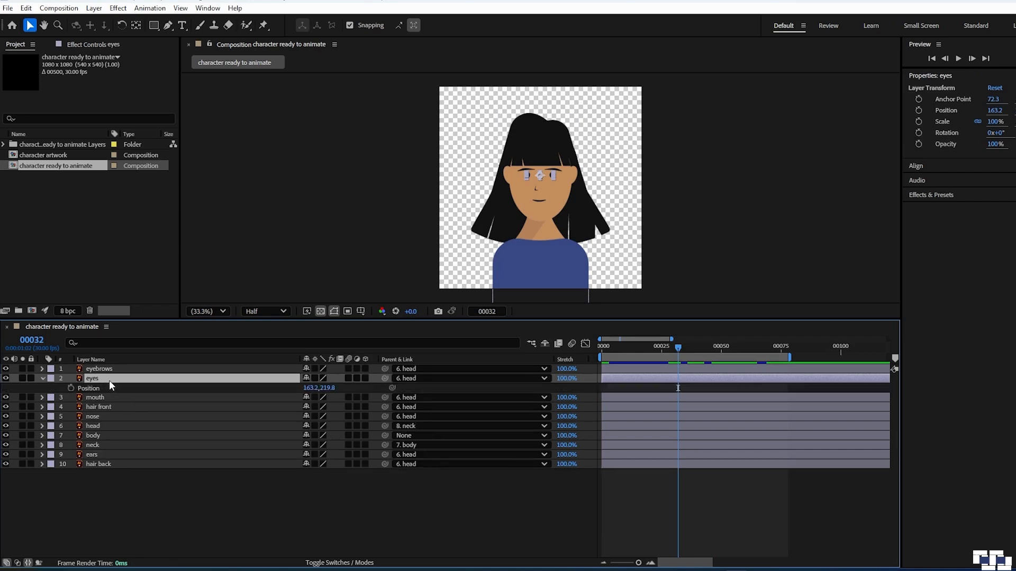
{"action": "left_click", "coordinate": [70, 388]}
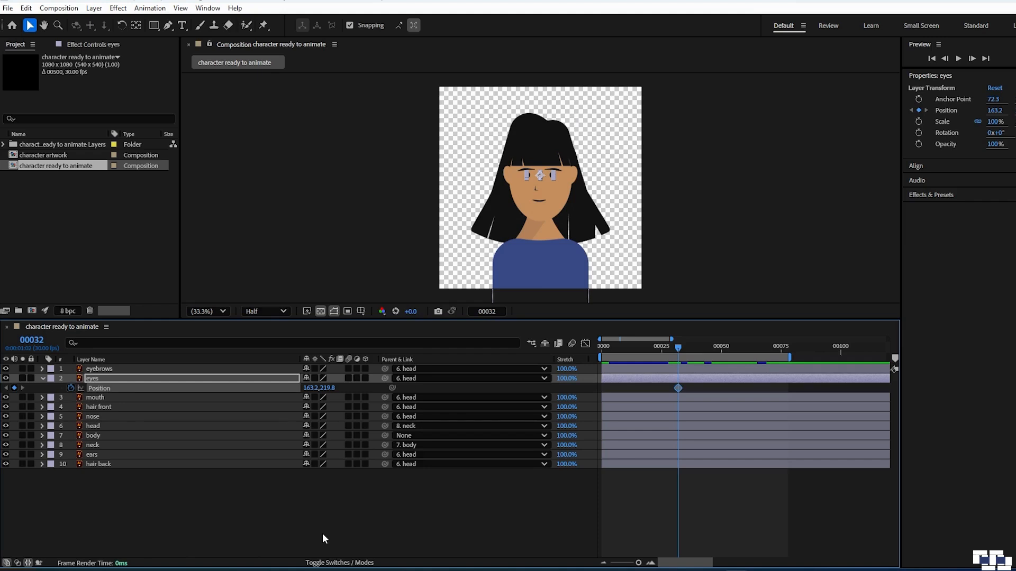
Add an eyes position keyframe at frame 36 with the X value set to 180.
{"action": "key", "text": "Page_Down"}
{"action": "key", "text": "Page_Down"}
{"action": "key", "text": "Page_Down"}
{"action": "key", "text": "Page_Down"}
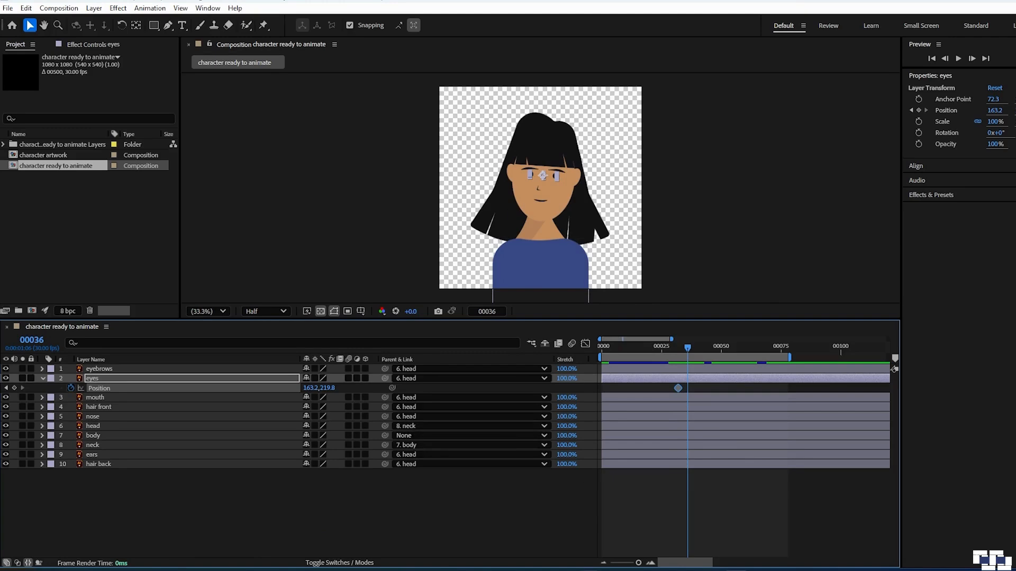
{"action": "left_click", "coordinate": [537, 528]}
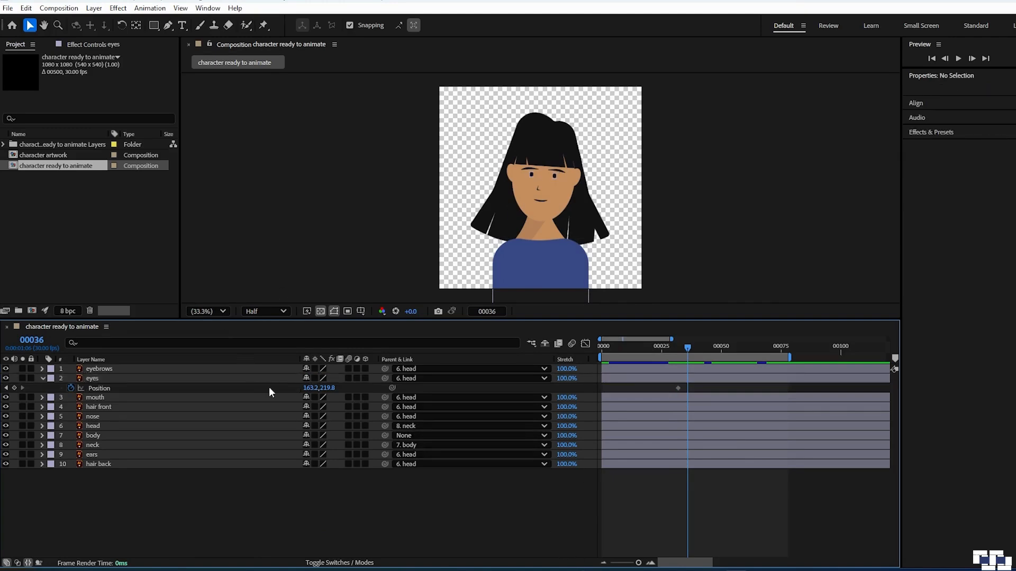
{"action": "left_click_drag", "start_coordinate": [307, 389], "coordinate": [318, 389]}
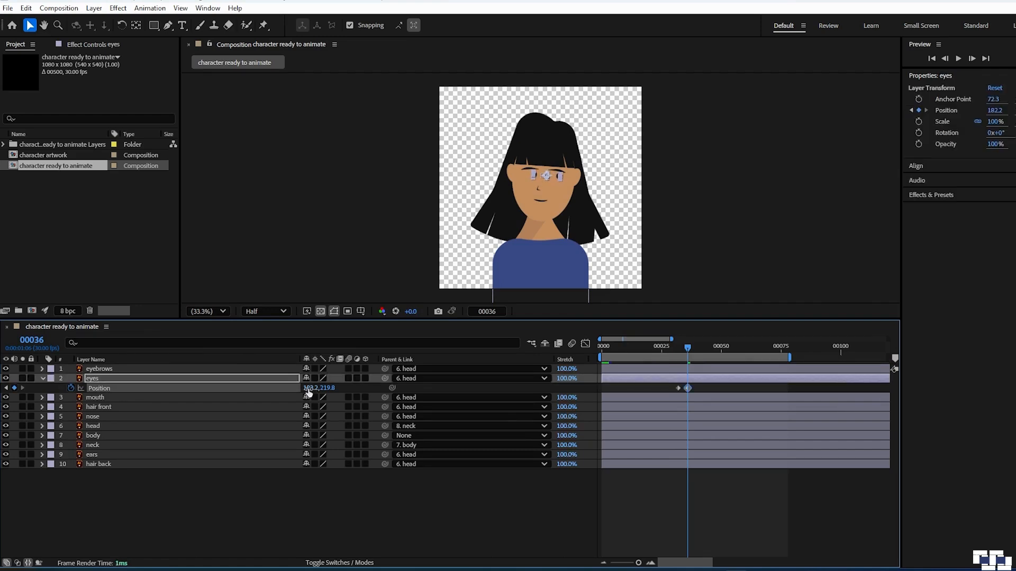
{"action": "left_click", "coordinate": [311, 389]}
{"action": "type", "text": "180"}
{"action": "left_click", "coordinate": [447, 499]}
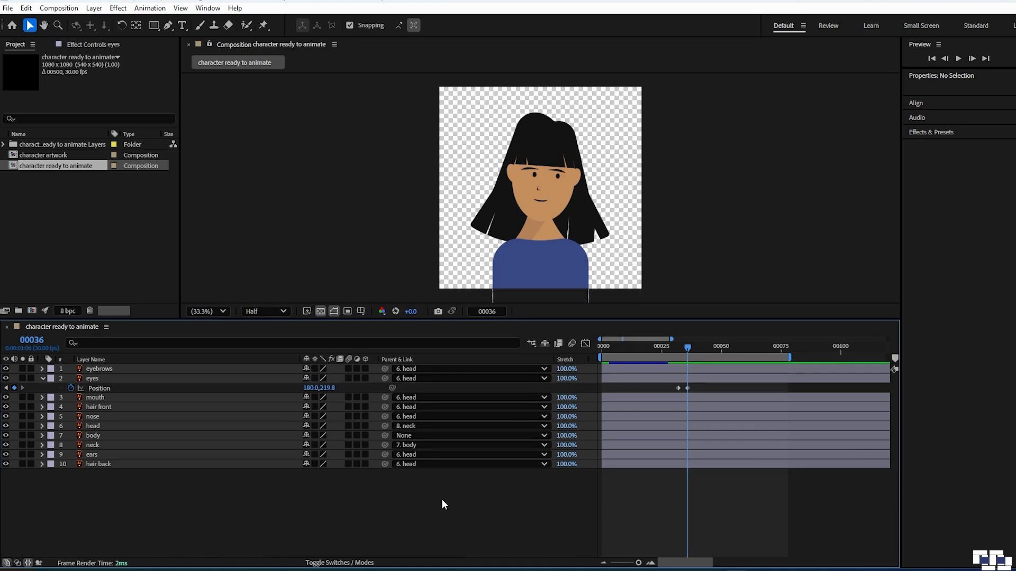
Hold the eyes' sideways position with another position keyframe at frame 42.
{"action": "key", "text": "Page_Down"}
{"action": "key", "text": "Page_Down"}
{"action": "key", "text": "Page_Down"}
{"action": "key", "text": "Page_Down"}
{"action": "key", "text": "Page_Down"}
{"action": "key", "text": "Page_Down"}
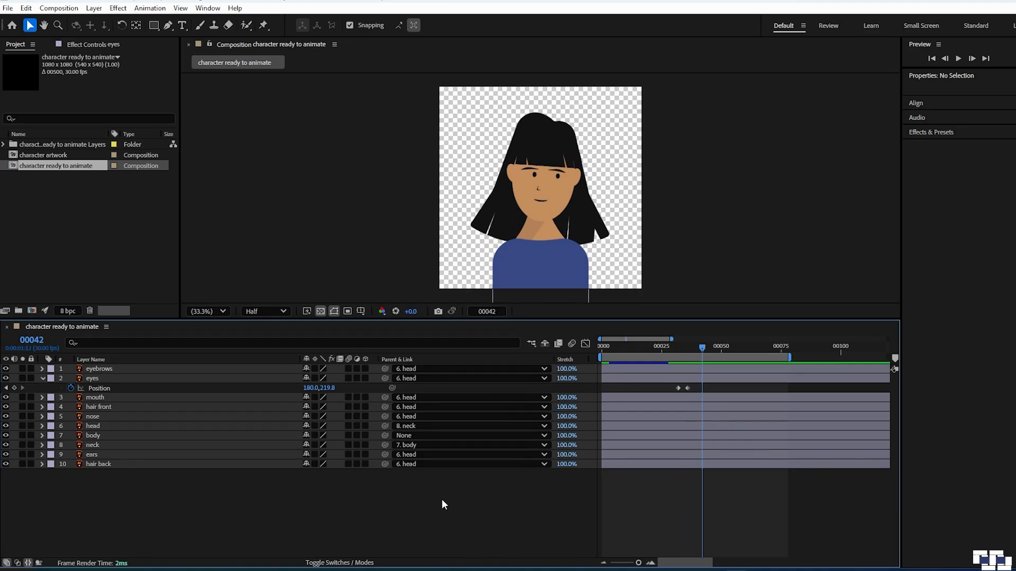
{"action": "left_click", "coordinate": [14, 388]}
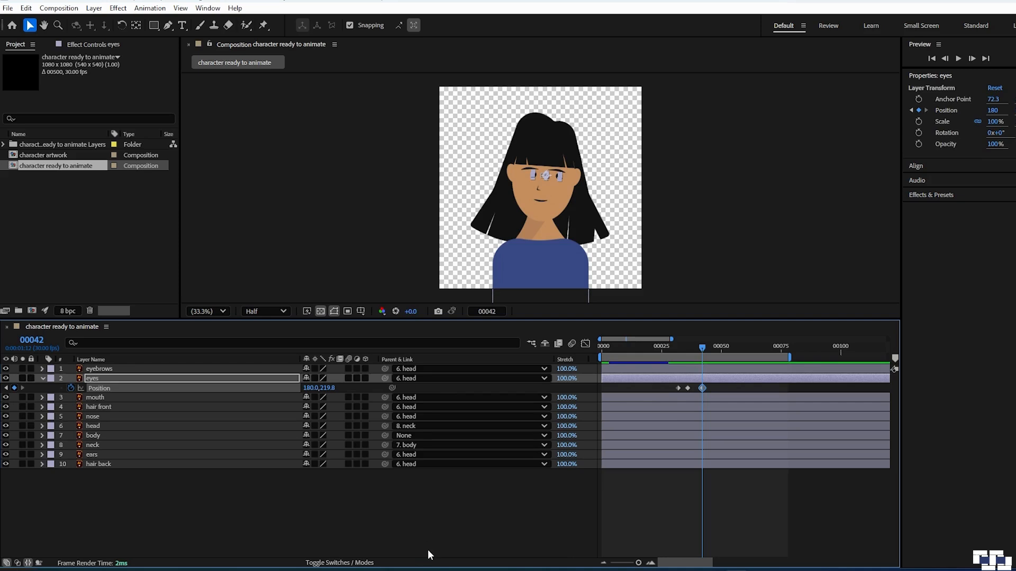
Shift the eyes to the opposite side with a position keyframe at frame 46, setting X to 141.
{"action": "key", "text": "Page_Down"}
{"action": "key", "text": "Page_Down"}
{"action": "key", "text": "Page_Down"}
{"action": "key", "text": "Page_Down"}
{"action": "key", "text": "Page_Down"}
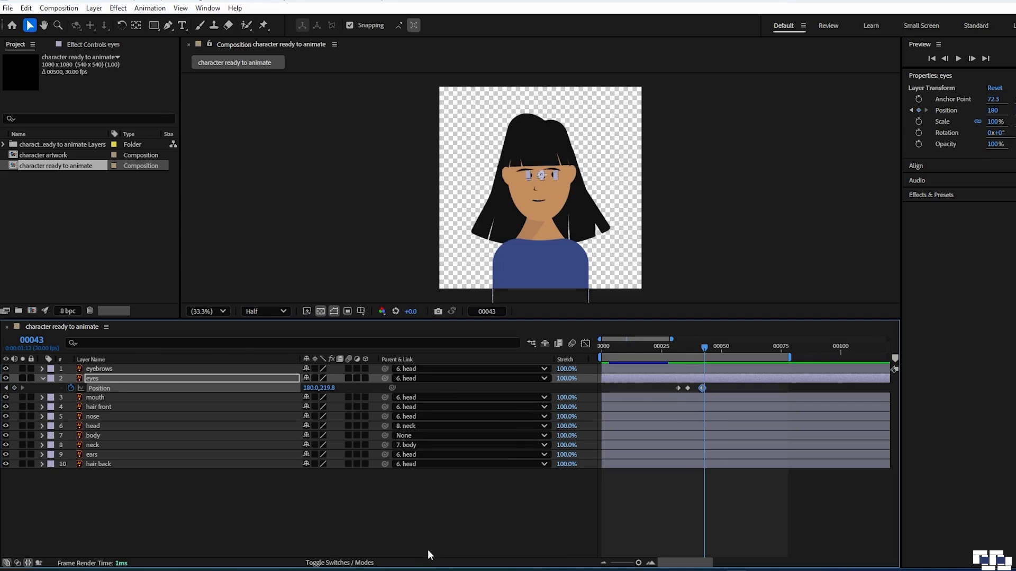
{"action": "key", "text": "Page_Up"}
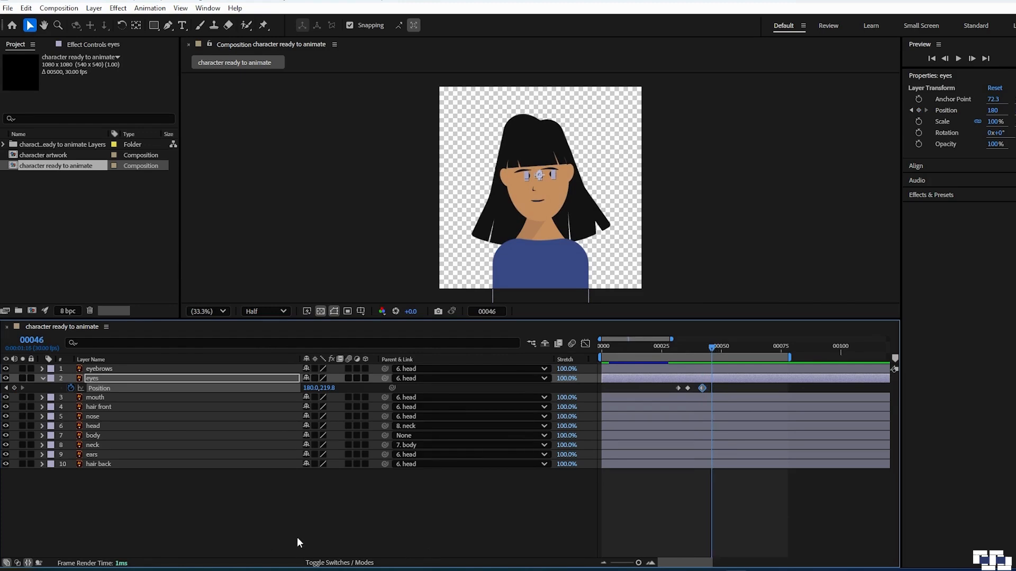
{"action": "left_click_drag", "start_coordinate": [306, 388], "coordinate": [287, 395]}
{"action": "left_click", "coordinate": [311, 388]}
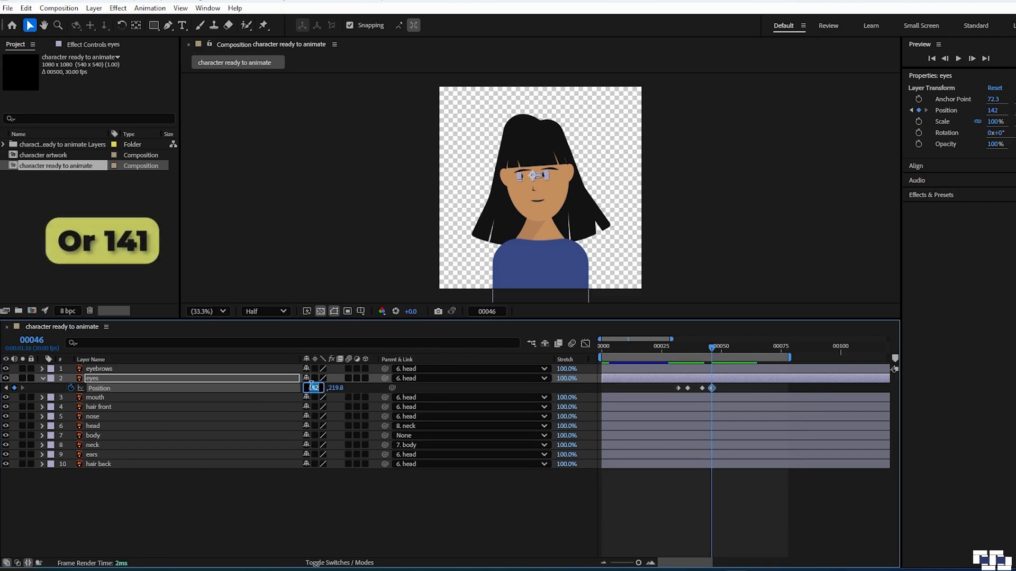
{"action": "type", "text": "141"}
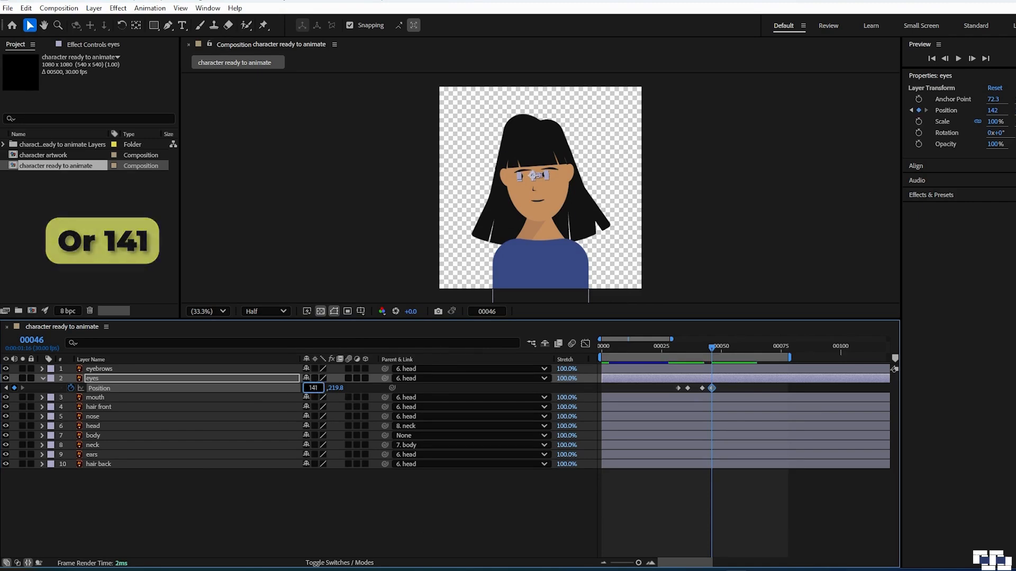
{"action": "left_click", "coordinate": [434, 515]}
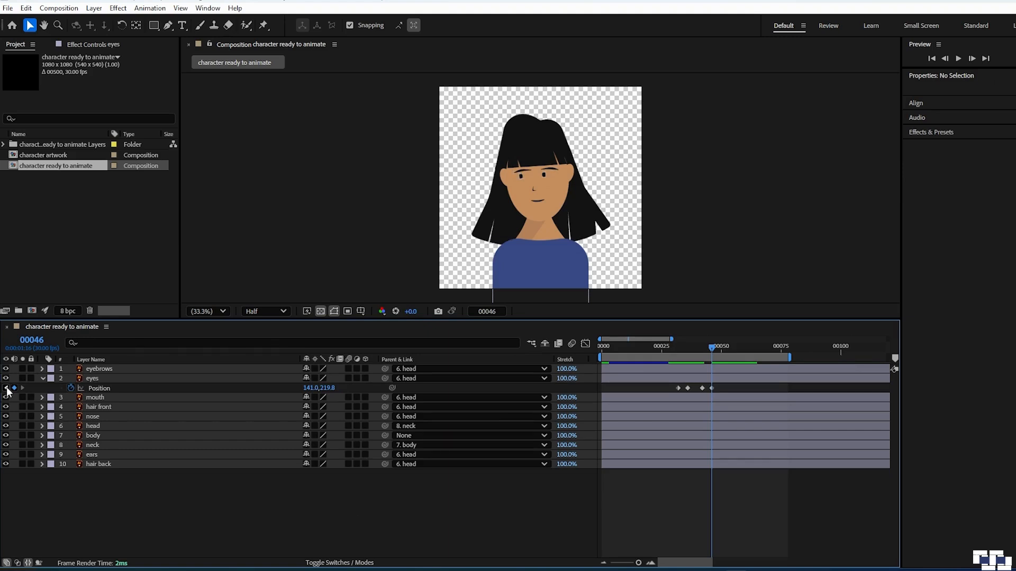
Check the eyes' existing position keyframes and add another at frame 52 holding the current position.
{"action": "left_click", "coordinate": [6, 389]}
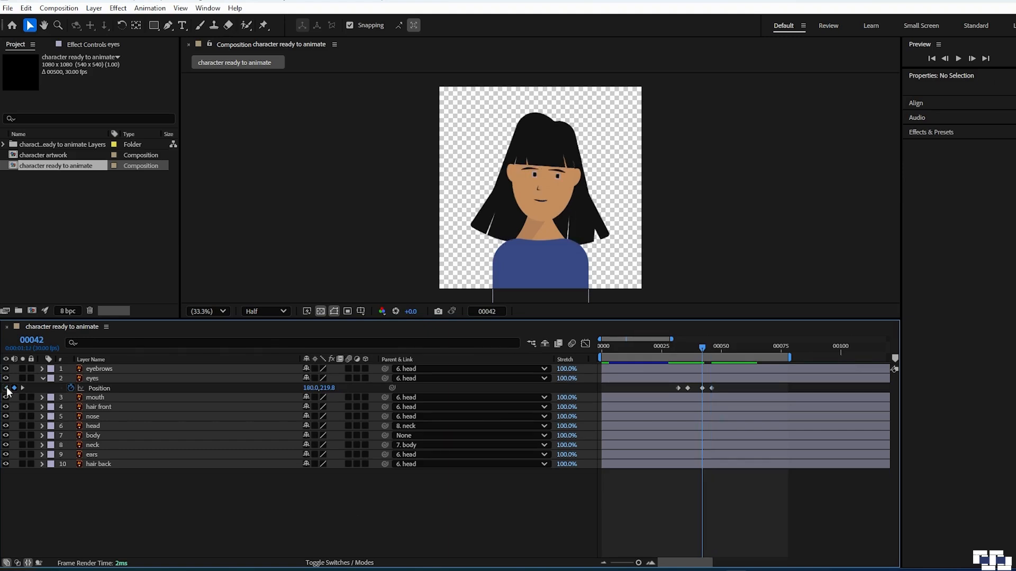
{"action": "left_click", "coordinate": [6, 388]}
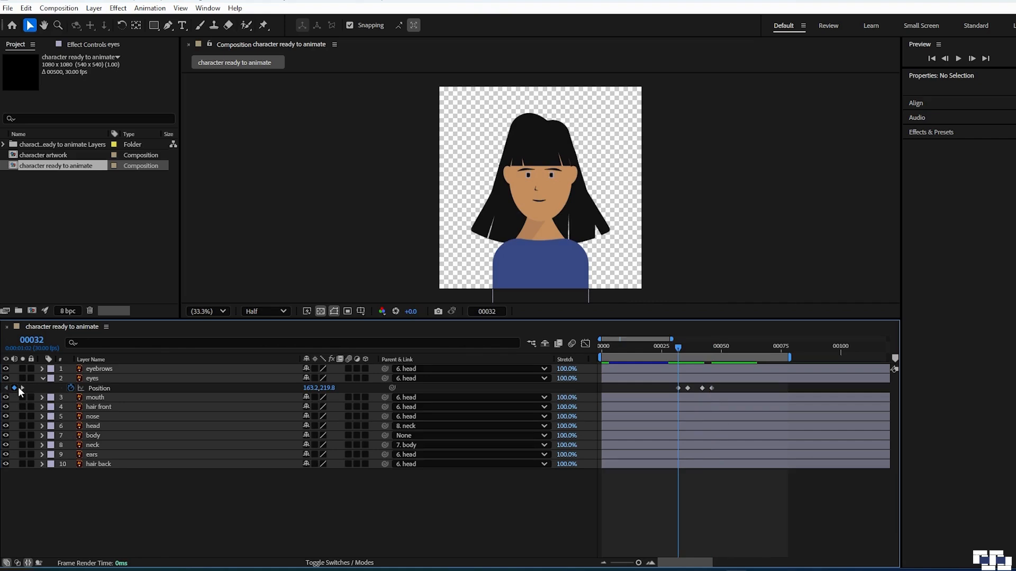
{"action": "left_click", "coordinate": [23, 389]}
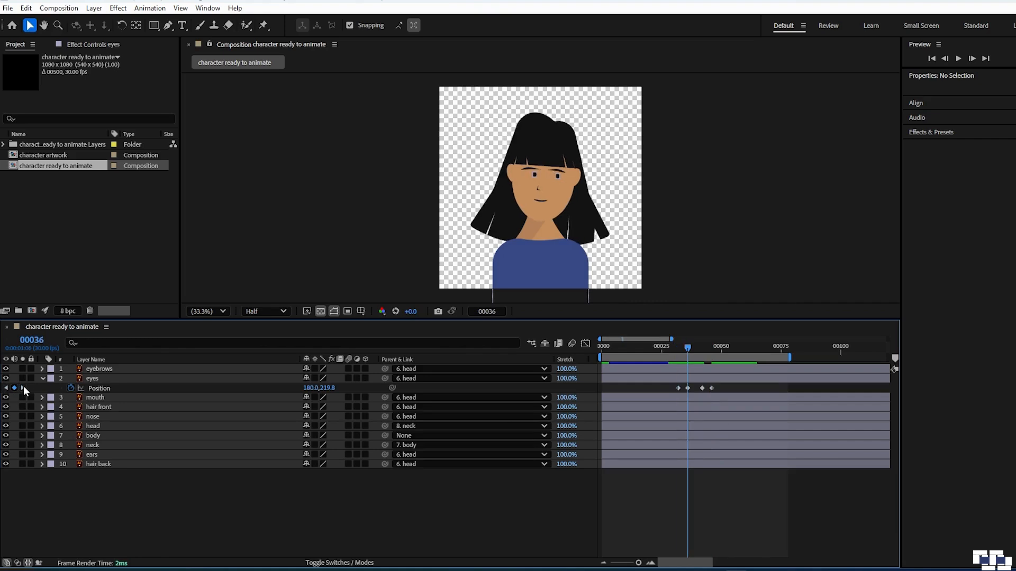
{"action": "left_click", "coordinate": [22, 388]}
{"action": "left_click", "coordinate": [23, 388]}
{"action": "key", "text": "space"}
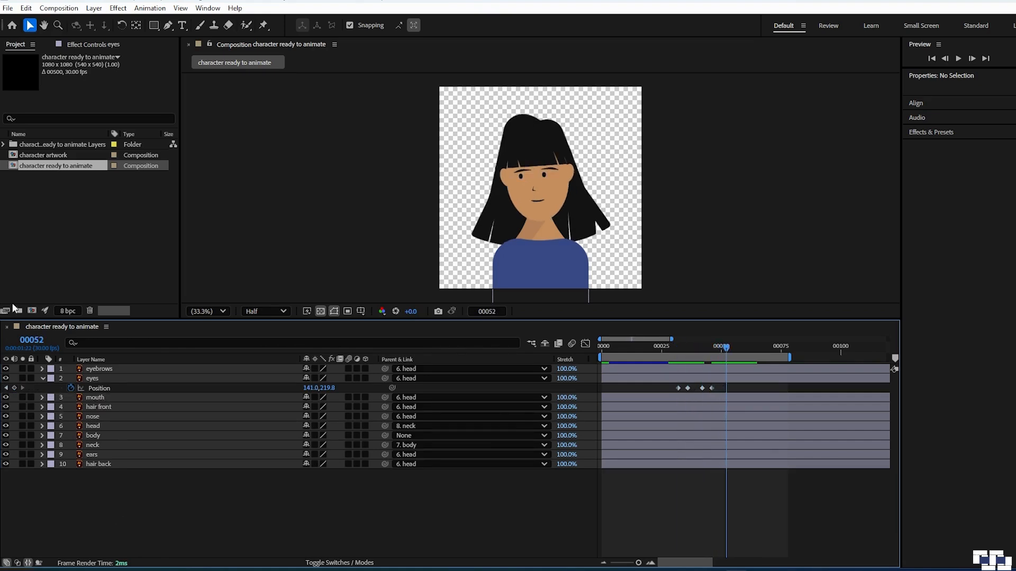
{"action": "left_click", "coordinate": [14, 387]}
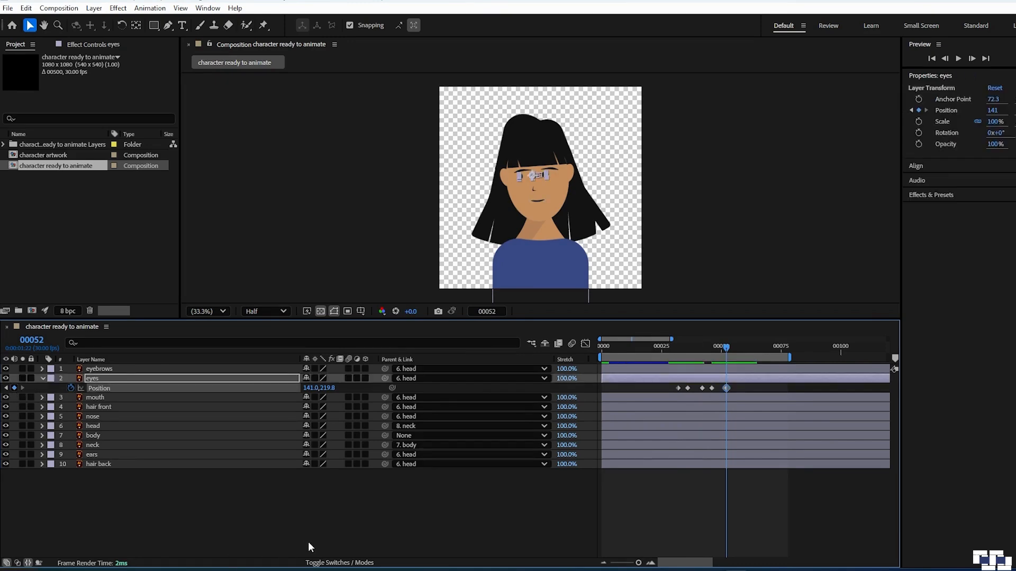
Lower the eyes with a position keyframe at frame 56, setting Y to about 235.
{"action": "key", "text": "Page_Down"}
{"action": "key", "text": "Page_Down"}
{"action": "key", "text": "Page_Down"}
{"action": "key", "text": "Page_Down"}
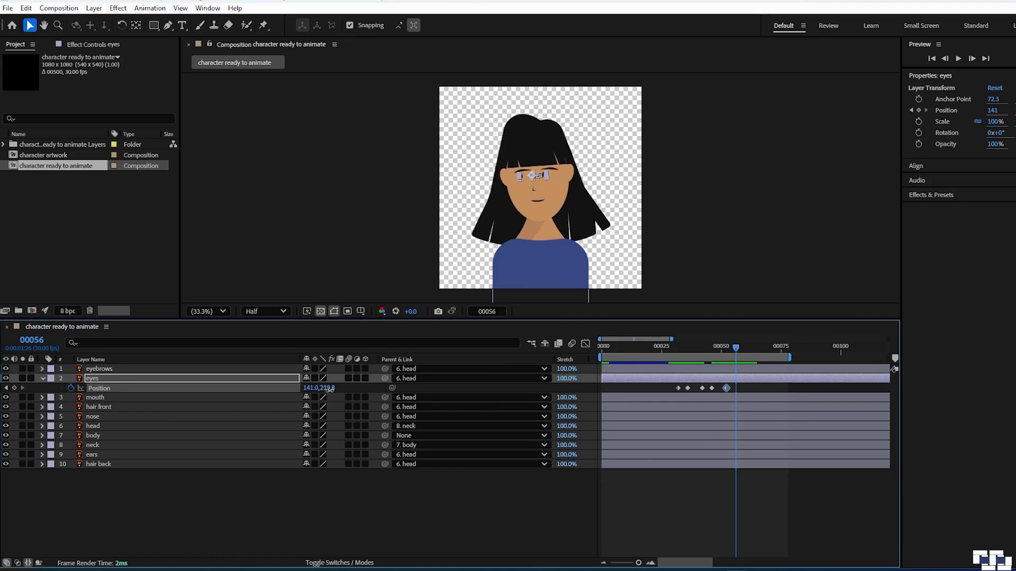
{"action": "left_click_drag", "start_coordinate": [329, 390], "coordinate": [337, 391]}
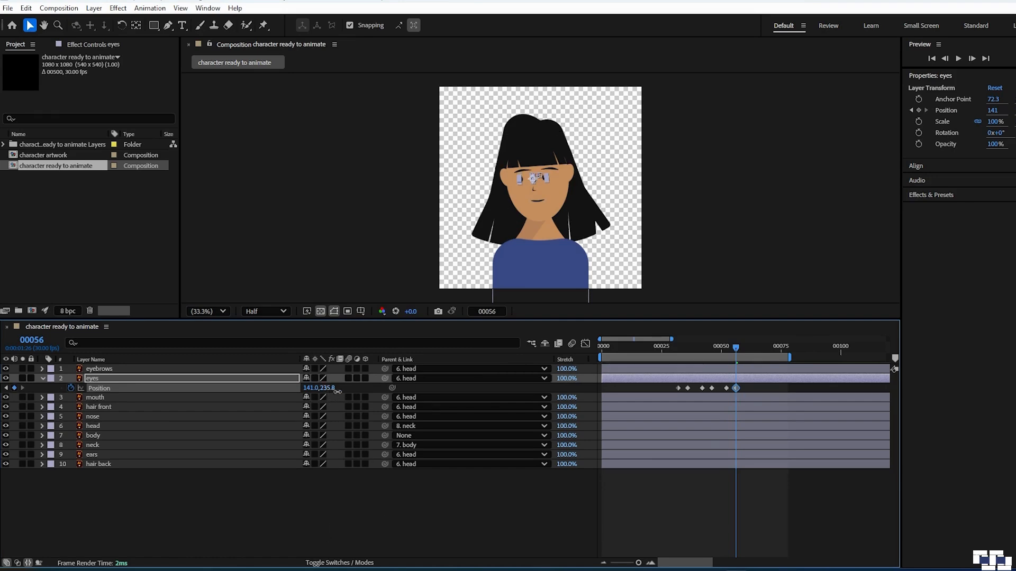
{"action": "left_click", "coordinate": [385, 525]}
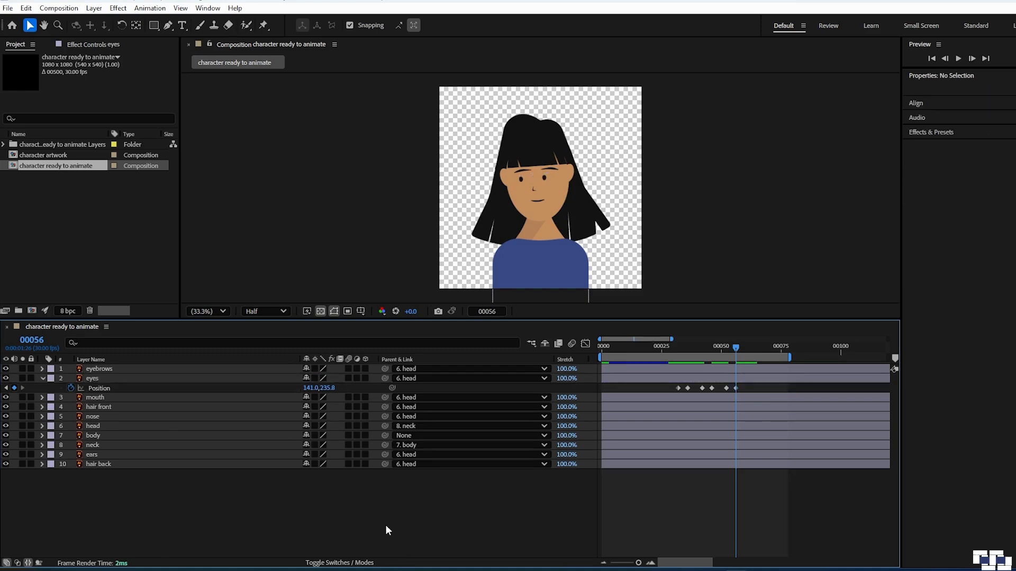
Hold the eyes' lowered position with another position keyframe at frame 64.
{"action": "left_click", "coordinate": [5, 388]}
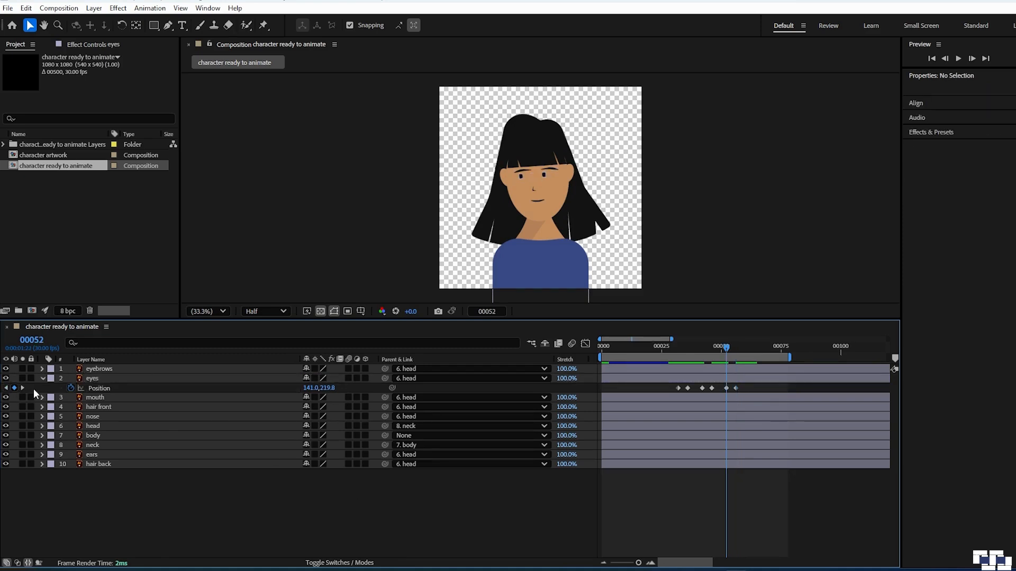
{"action": "key", "text": "space"}
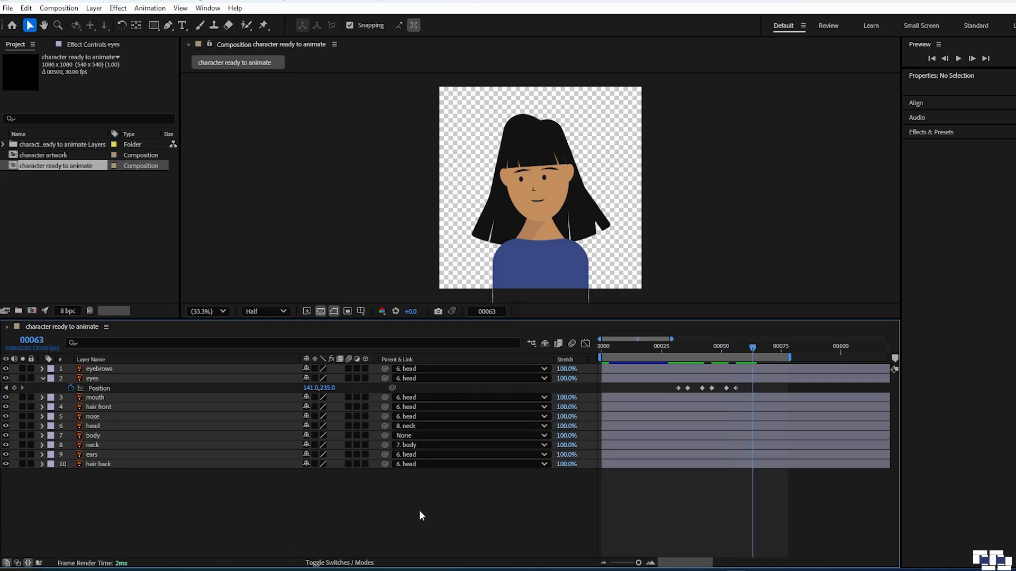
{"action": "left_click", "coordinate": [15, 388]}
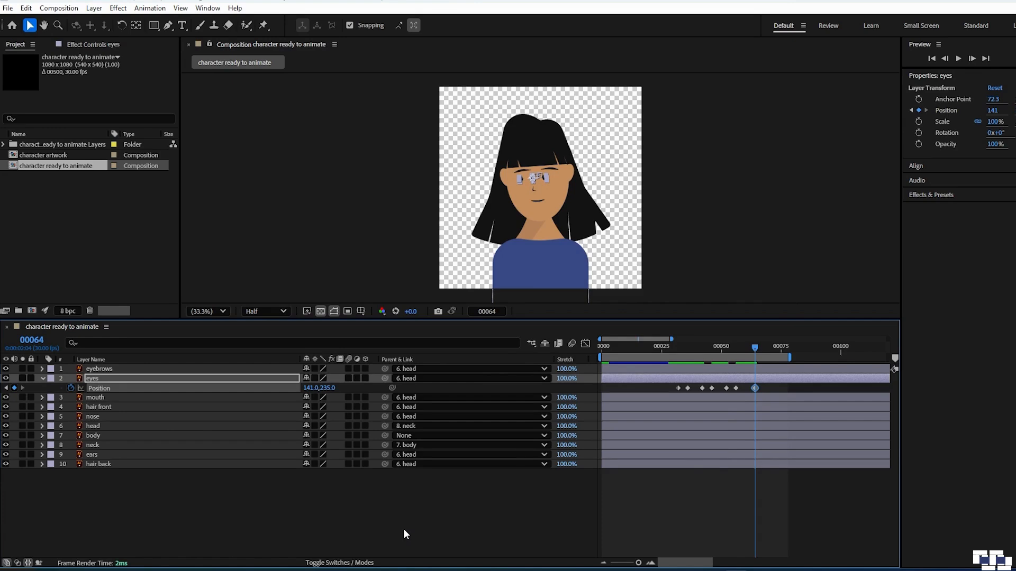
Copy the eyes' first position keyframe to frame 69 and preview the animation from the start.
{"action": "key", "text": "space"}
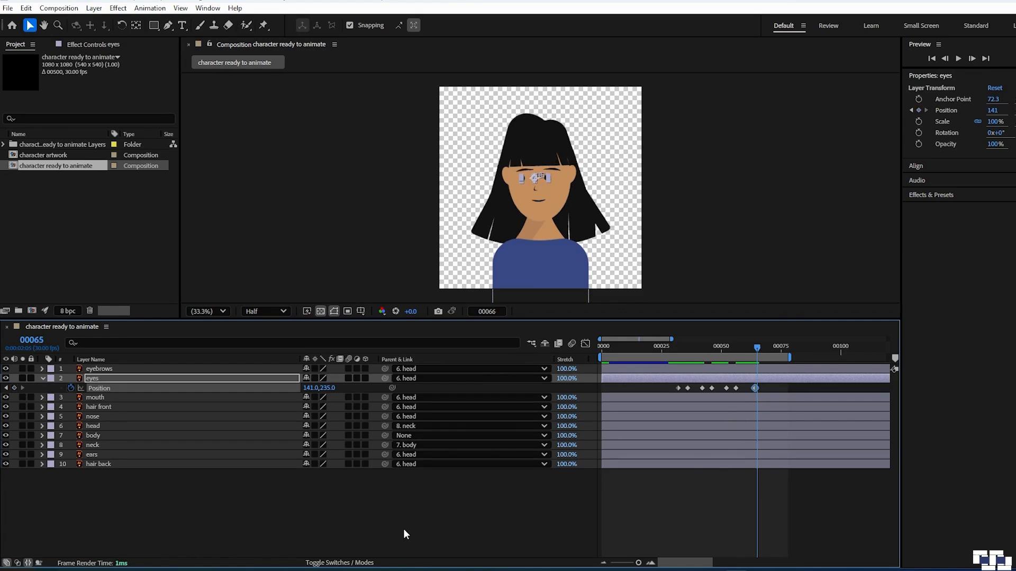
{"action": "left_click", "coordinate": [678, 388]}
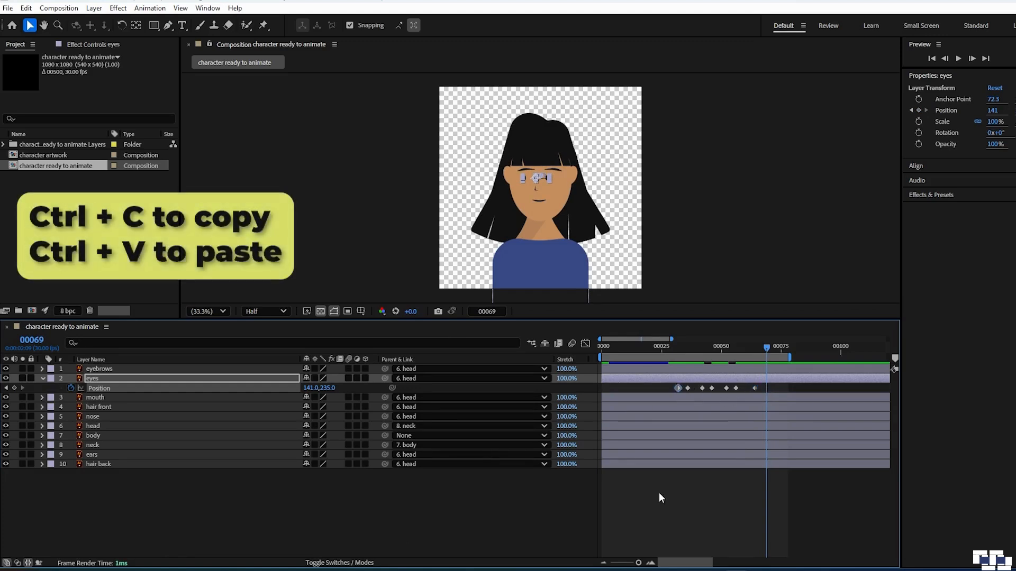
{"action": "key", "text": "ctrl+c"}
{"action": "key", "text": "ctrl+v"}
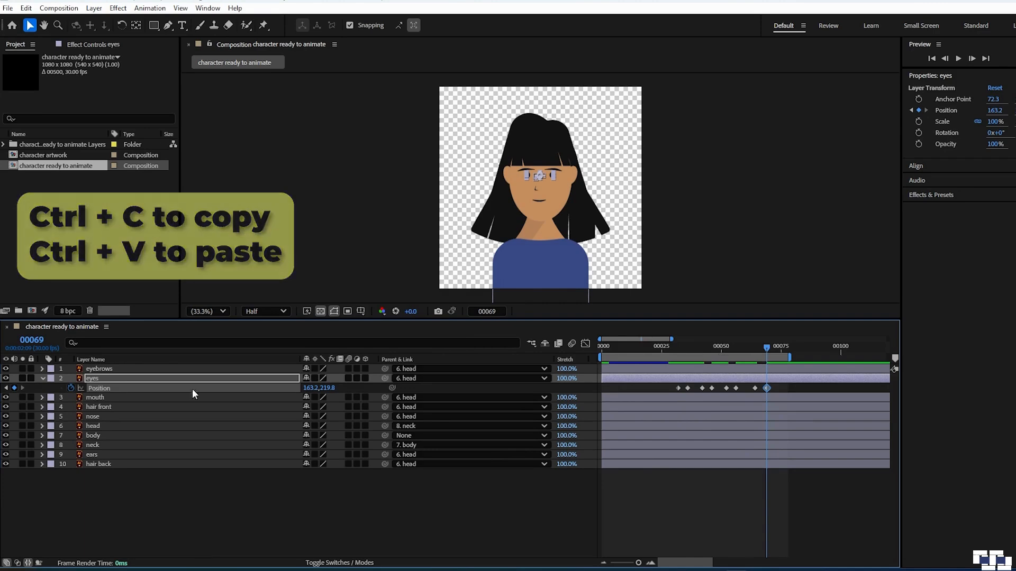
{"action": "key", "text": "space"}
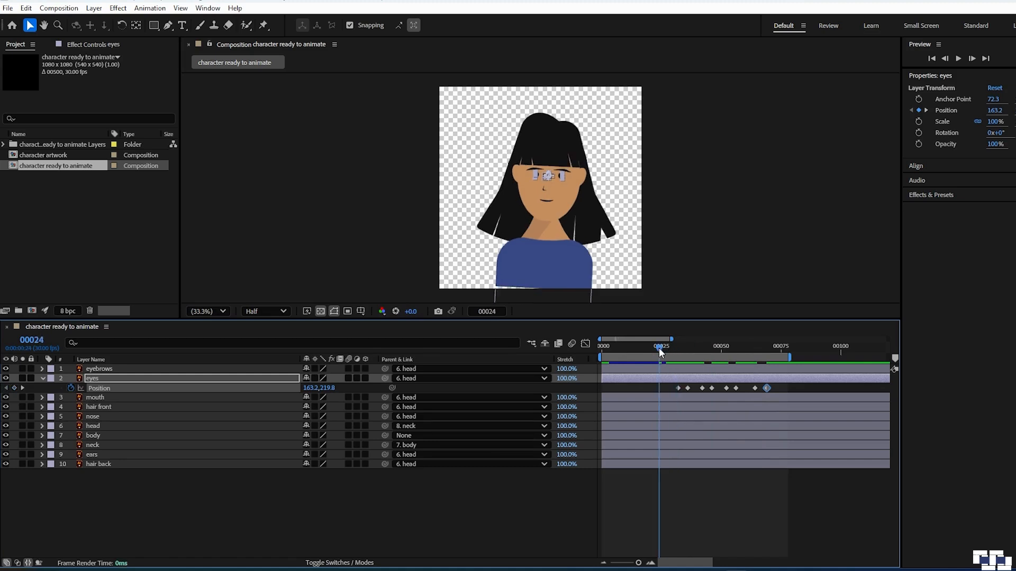
{"action": "left_click", "coordinate": [597, 346]}
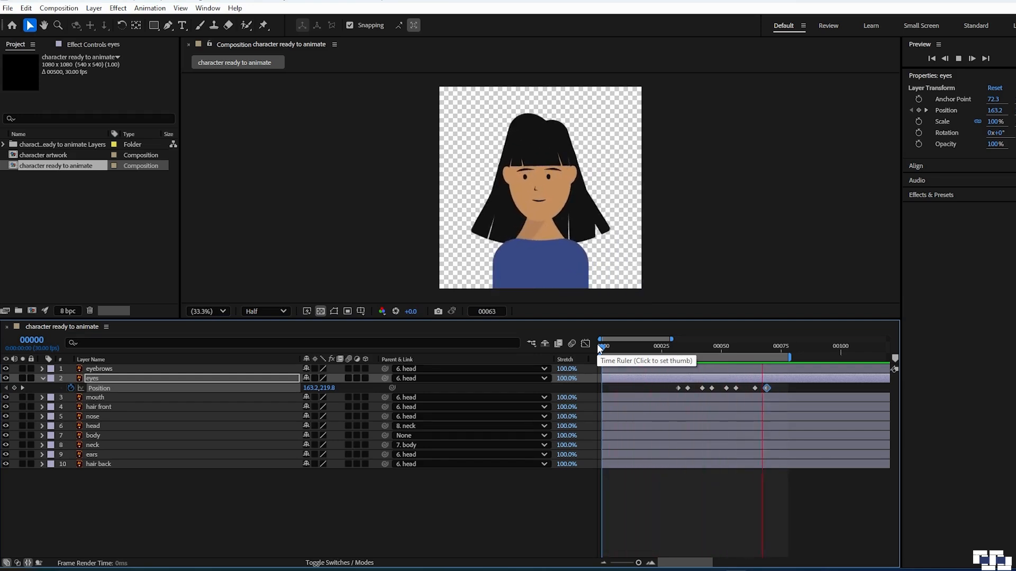
{"action": "key", "text": "space"}
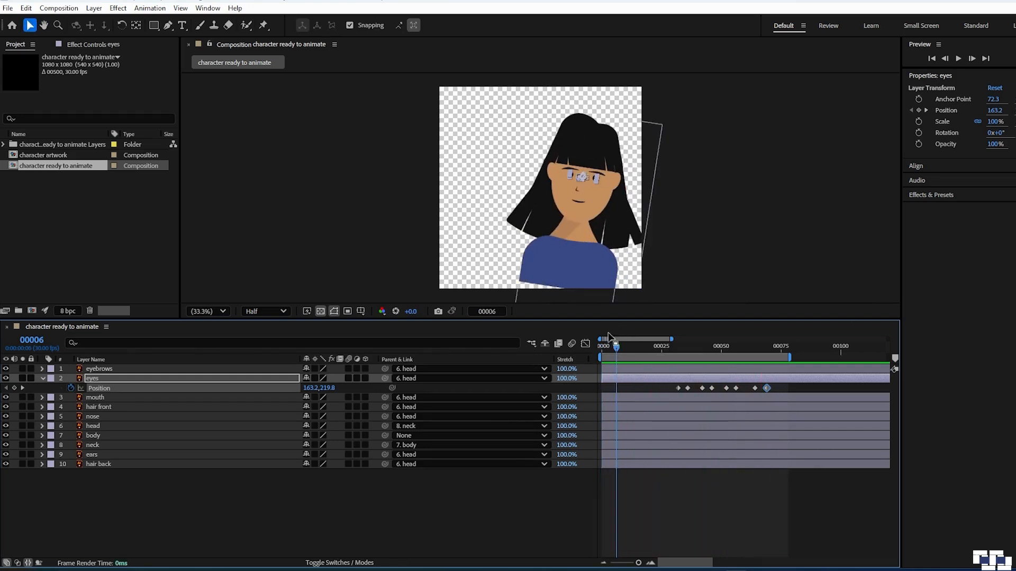
Apply Easy Ease to all of the eyes' position keyframes and fit their speed curves in the Graph Editor.
{"action": "left_click", "coordinate": [789, 390]}
{"action": "left_click_drag", "start_coordinate": [783, 391], "coordinate": [673, 395]}
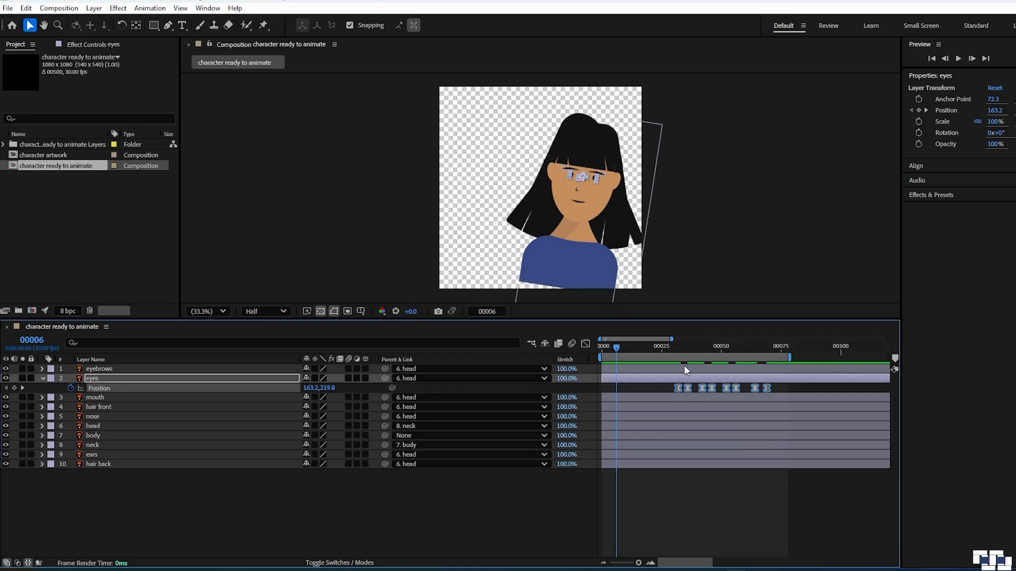
{"action": "left_click", "coordinate": [586, 343]}
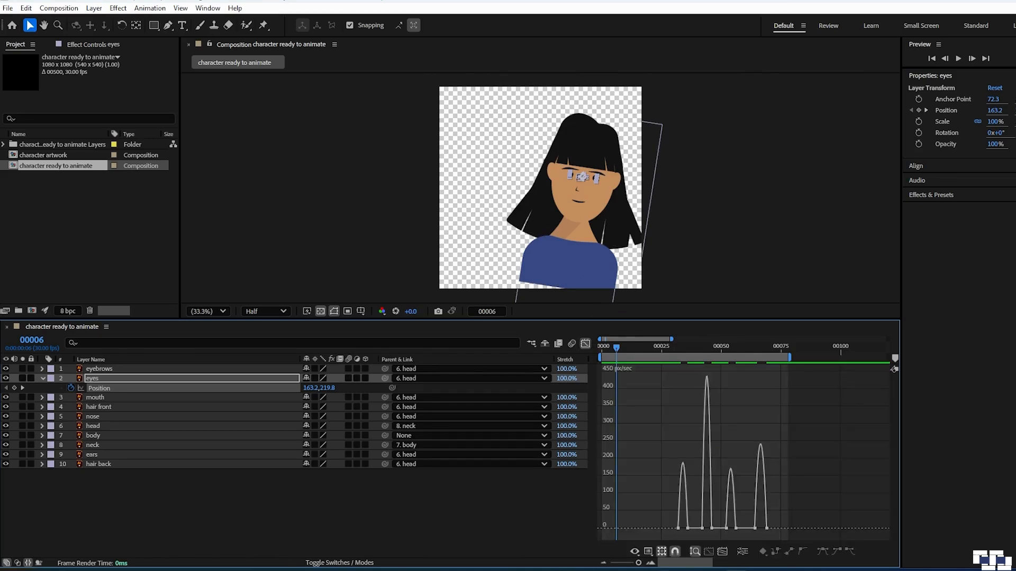
{"action": "left_click_drag", "start_coordinate": [638, 564], "coordinate": [681, 570]}
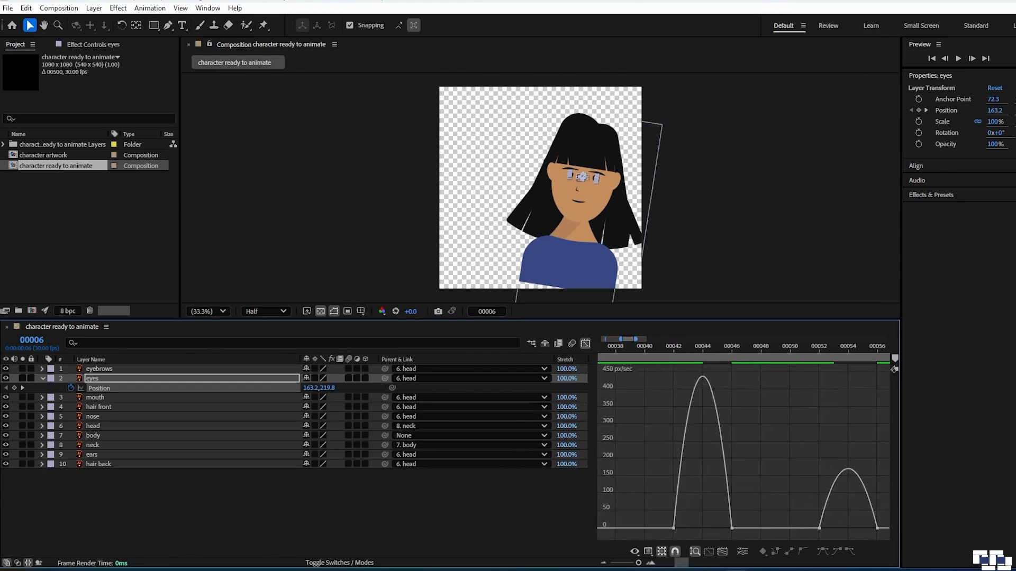
{"action": "left_click", "coordinate": [723, 554]}
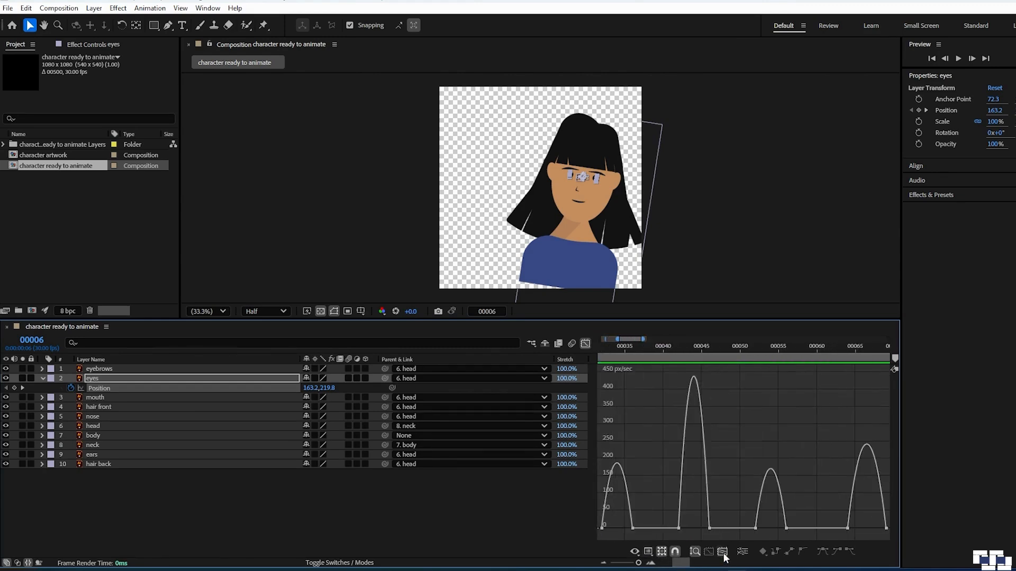
Reshape the speed curves of the first three eye movements to start fast and settle slowly, and preview the result.
{"action": "left_click", "coordinate": [603, 528]}
{"action": "mouse_move", "coordinate": [605, 529]}
{"action": "left_mouse_down"}
{"action": "mouse_move", "coordinate": [598, 533]}
{"action": "mouse_move", "coordinate": [608, 530]}
{"action": "left_mouse_up"}
{"action": "left_click", "coordinate": [679, 528]}
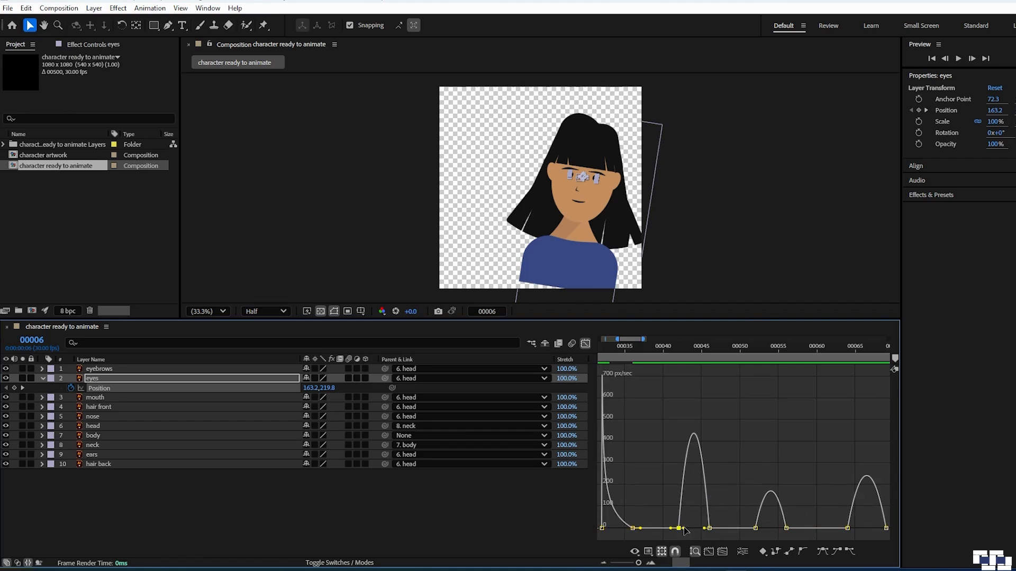
{"action": "left_click_drag", "start_coordinate": [686, 530], "coordinate": [770, 531]}
{"action": "left_click", "coordinate": [760, 528]}
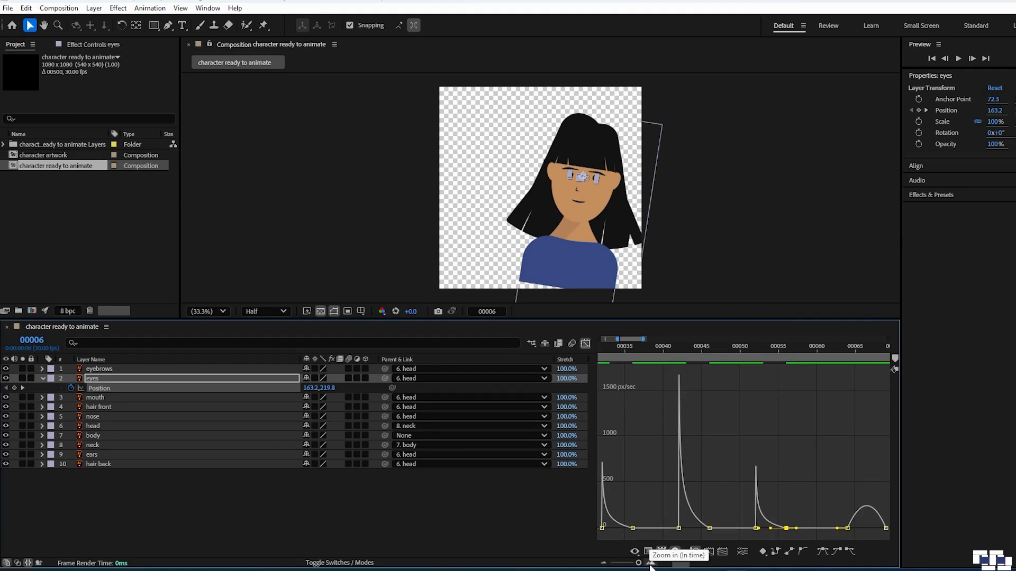
{"action": "key", "text": "space"}
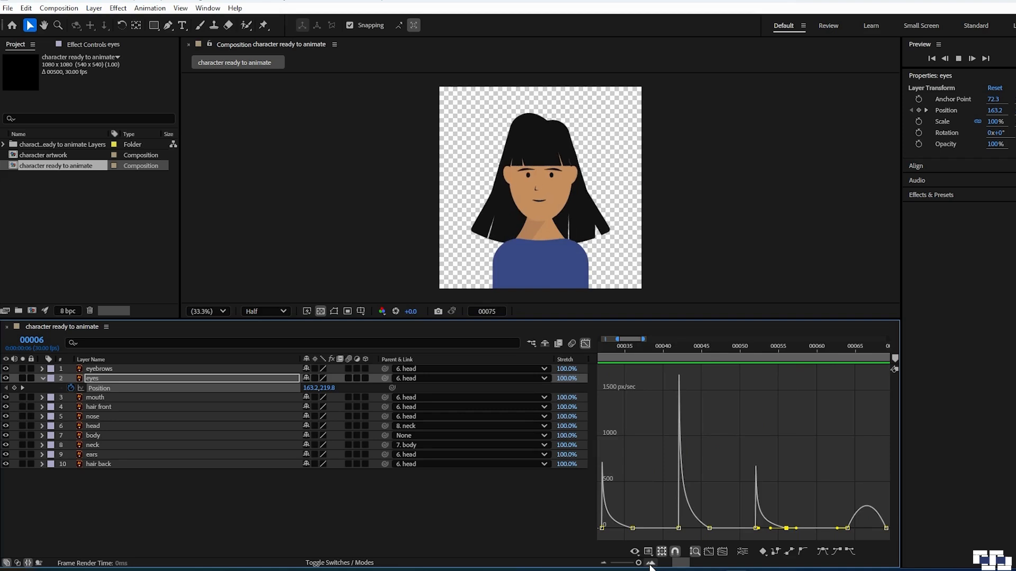
{"action": "key", "text": "space"}
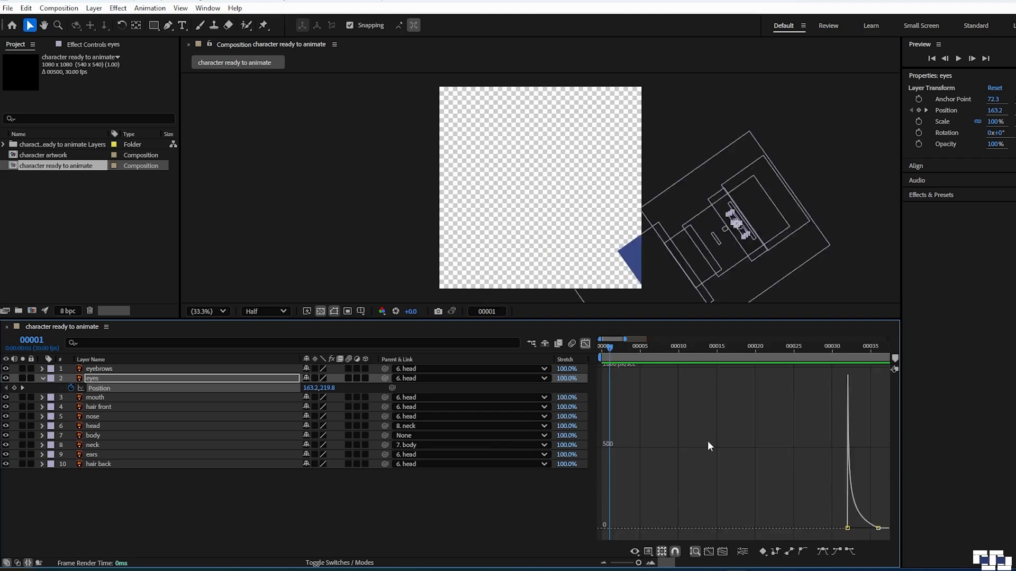
Leave the Graph Editor, reveal the keyframes of all layers and preview the whole animation.
{"action": "left_click", "coordinate": [586, 344]}
{"action": "key", "text": "ctrl+a"}
{"action": "key", "text": "u"}
{"action": "left_click_drag", "start_coordinate": [639, 563], "coordinate": [636, 565]}
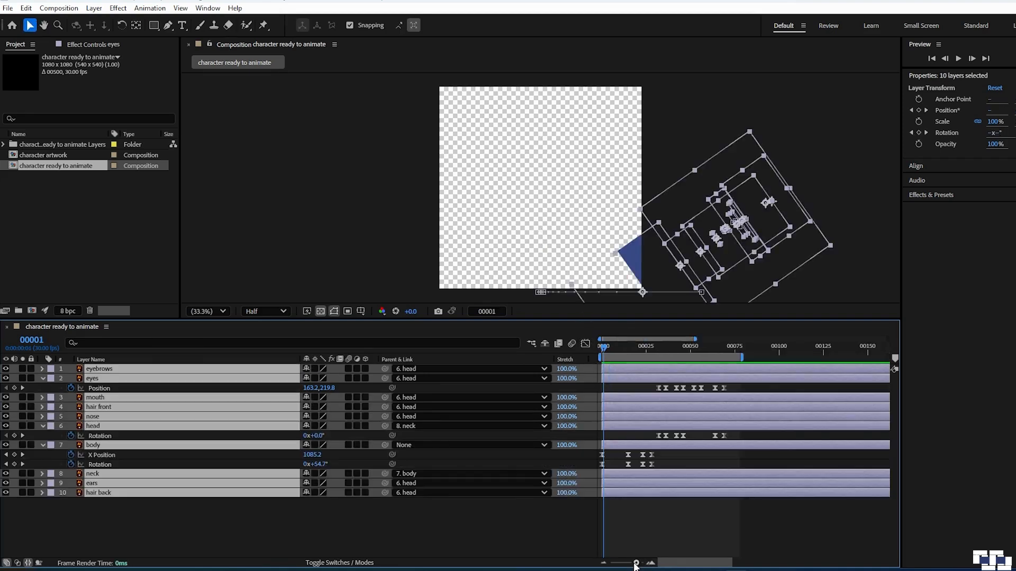
{"action": "key", "text": "space"}
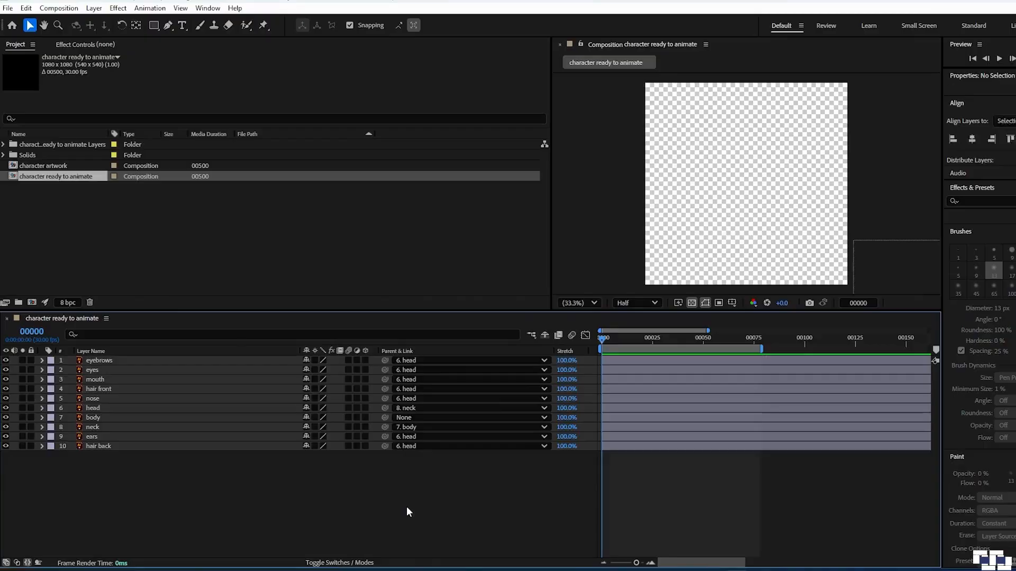
Review the keyframes of all layers, set the current time to frame 70 and collapse the layers again.
{"action": "left_click_drag", "start_coordinate": [198, 538], "coordinate": [126, 363]}
{"action": "key", "text": "u"}
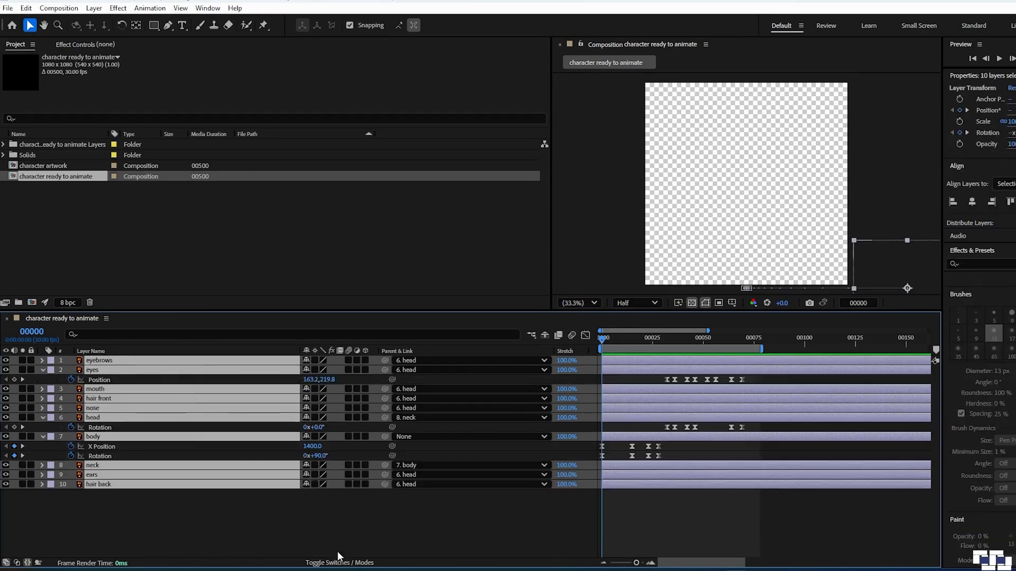
{"action": "left_click_drag", "start_coordinate": [601, 336], "coordinate": [743, 329]}
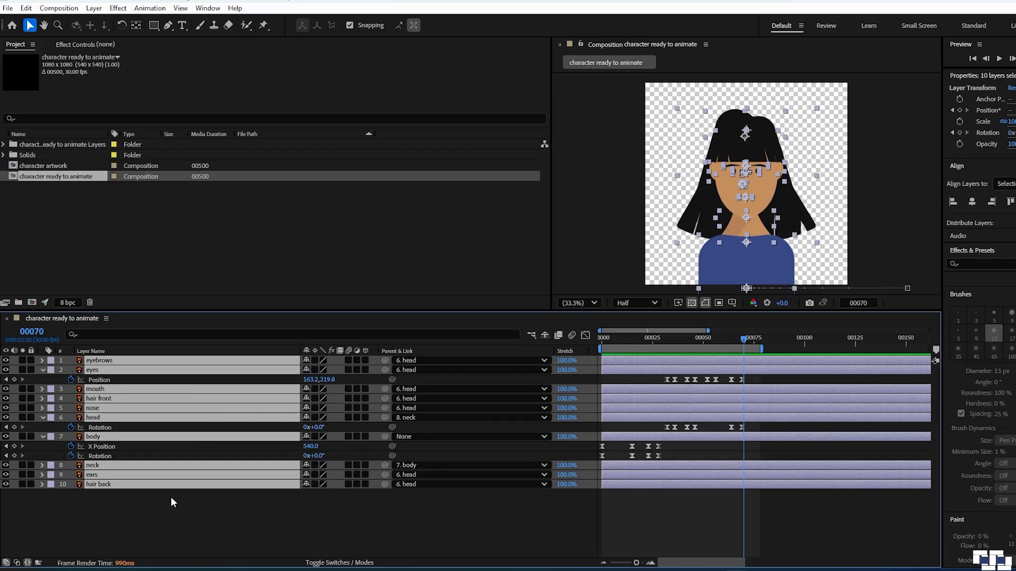
{"action": "key", "text": "u"}
{"action": "left_click", "coordinate": [224, 472]}
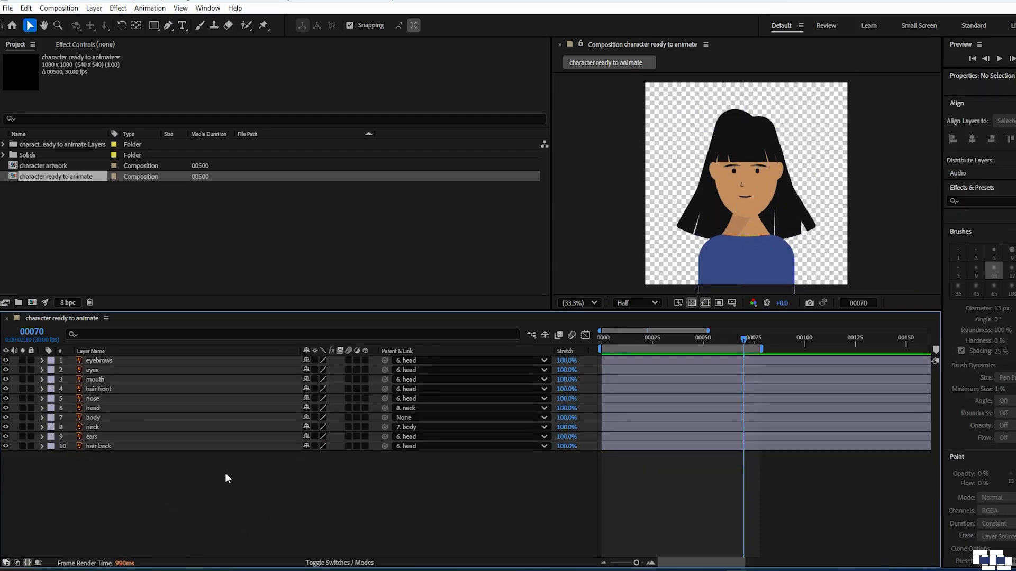
Add a null object to the composition and rename it Face Controls.
{"action": "left_click", "coordinate": [94, 8]}
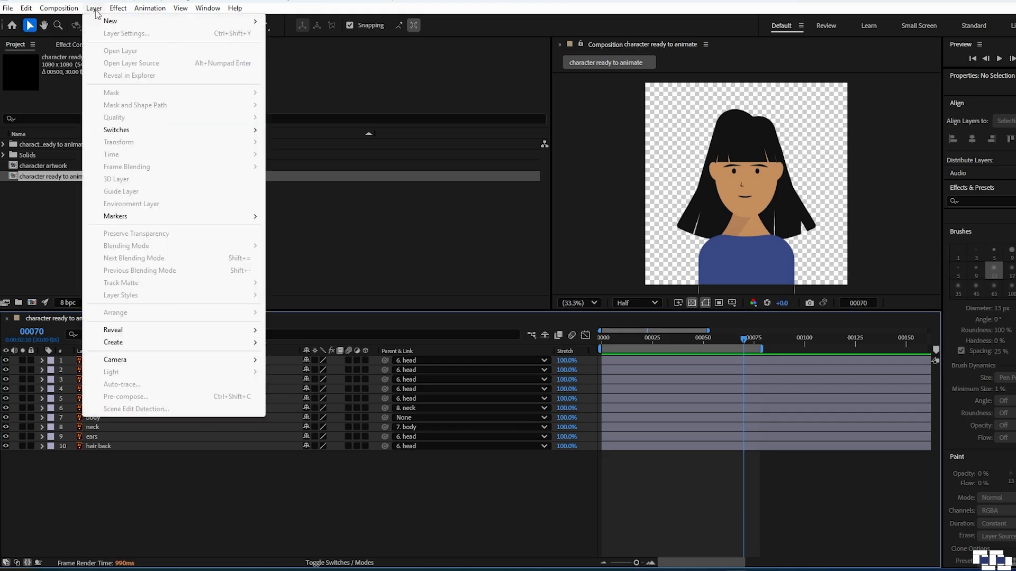
{"action": "mouse_move", "coordinate": [109, 22]}
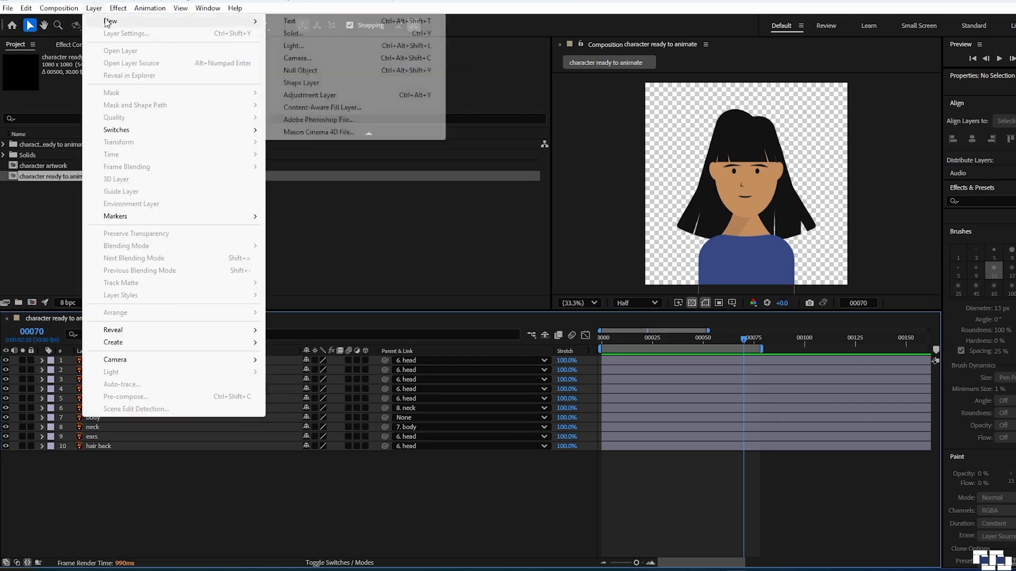
{"action": "left_click", "coordinate": [296, 71]}
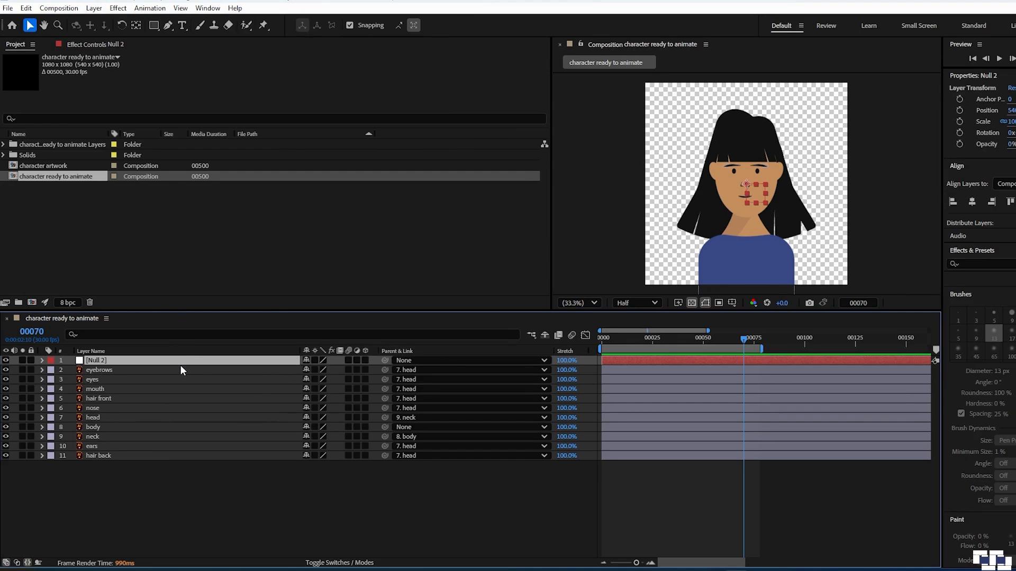
{"action": "key", "text": "Return"}
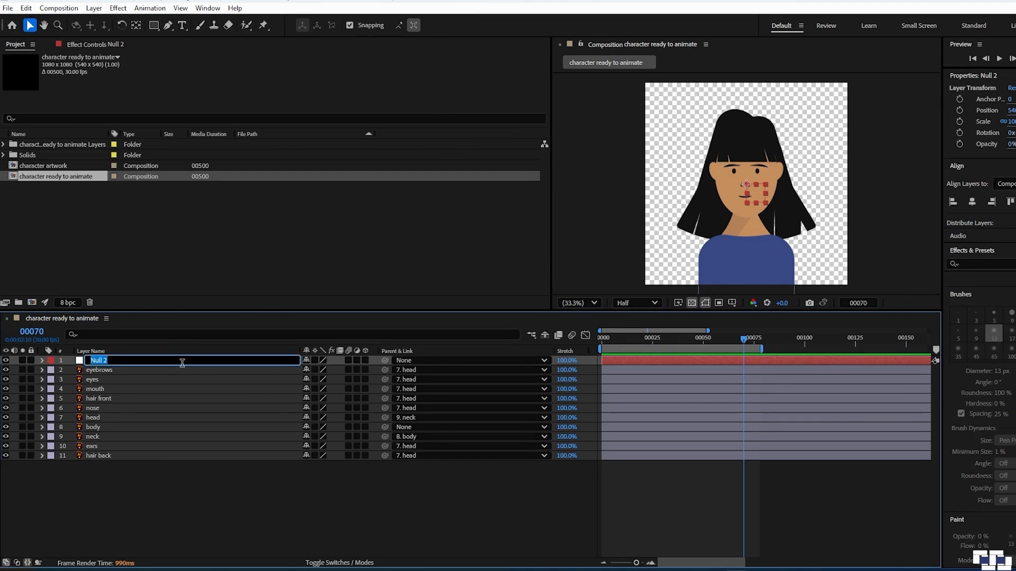
{"action": "type", "text": "Face Controls"}
{"action": "key", "text": "Return"}
Parent the eyebrows, mouth and nose layers to Face Controls, and parent Face Controls to the head.
{"action": "left_click", "coordinate": [267, 369]}
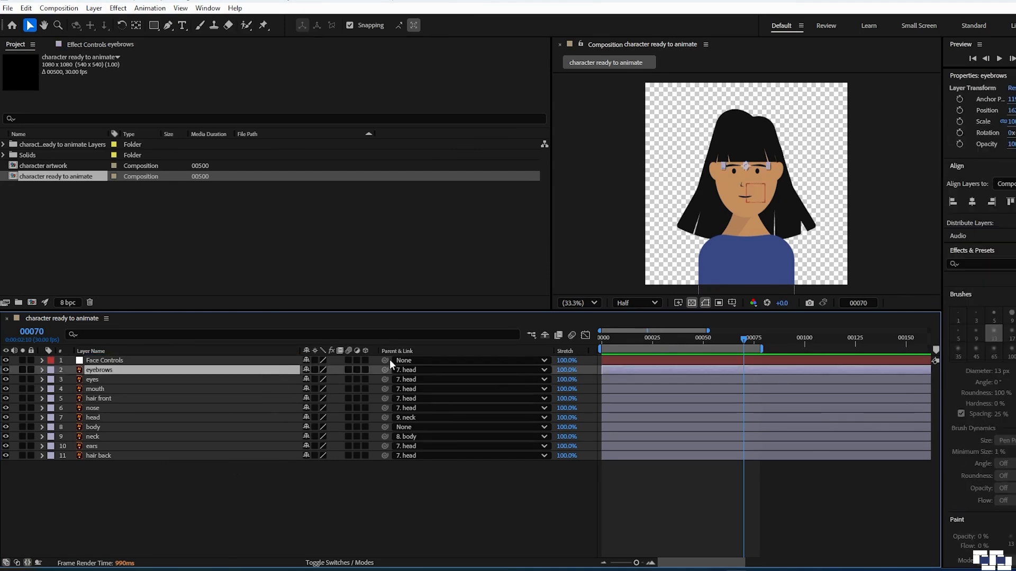
{"action": "left_click_drag", "start_coordinate": [385, 370], "coordinate": [283, 362]}
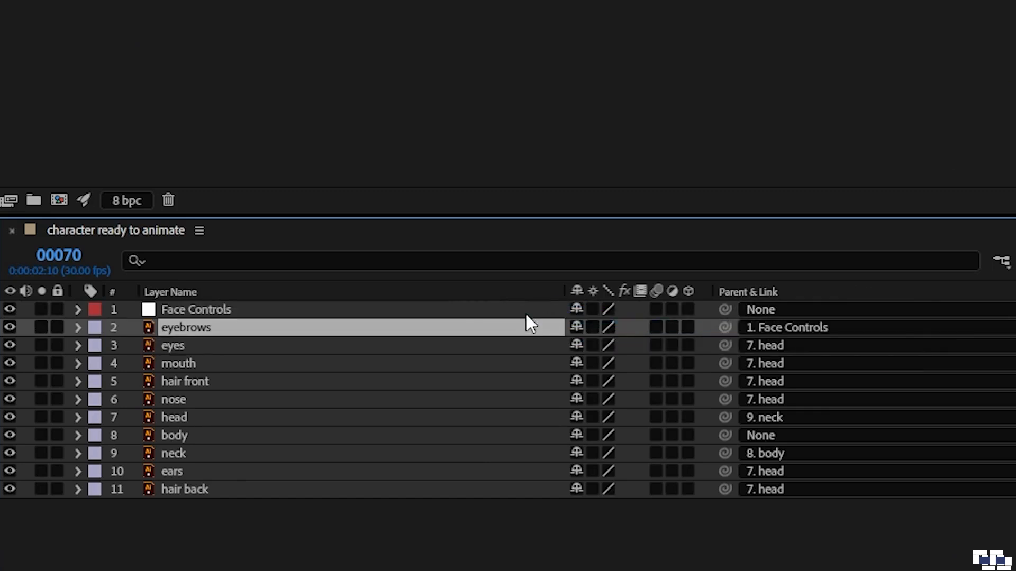
{"action": "left_click", "coordinate": [500, 363]}
{"action": "left_click_drag", "start_coordinate": [724, 364], "coordinate": [522, 312]}
{"action": "left_click", "coordinate": [475, 405]}
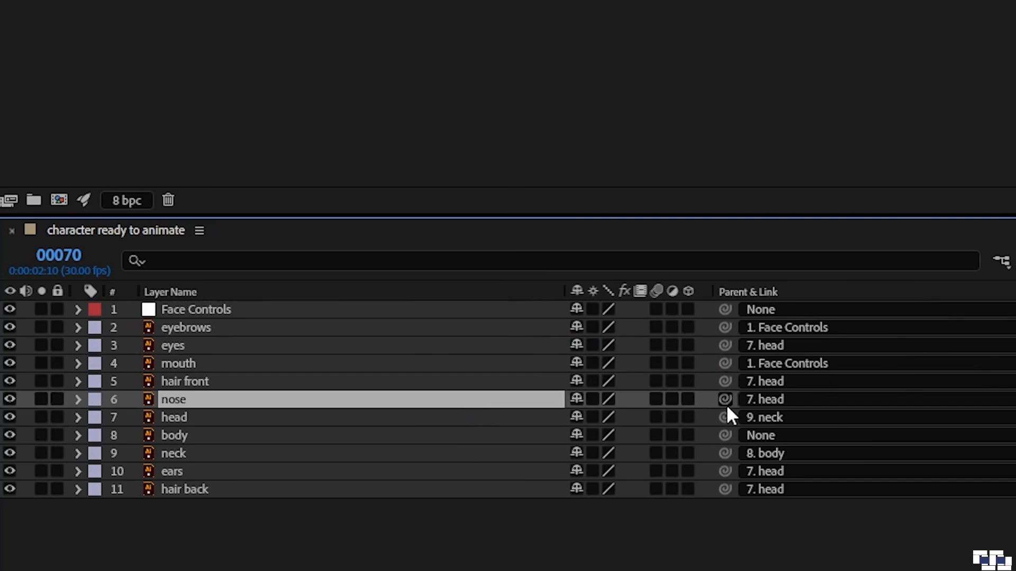
{"action": "left_click_drag", "start_coordinate": [725, 400], "coordinate": [480, 316]}
{"action": "left_click", "coordinate": [238, 312]}
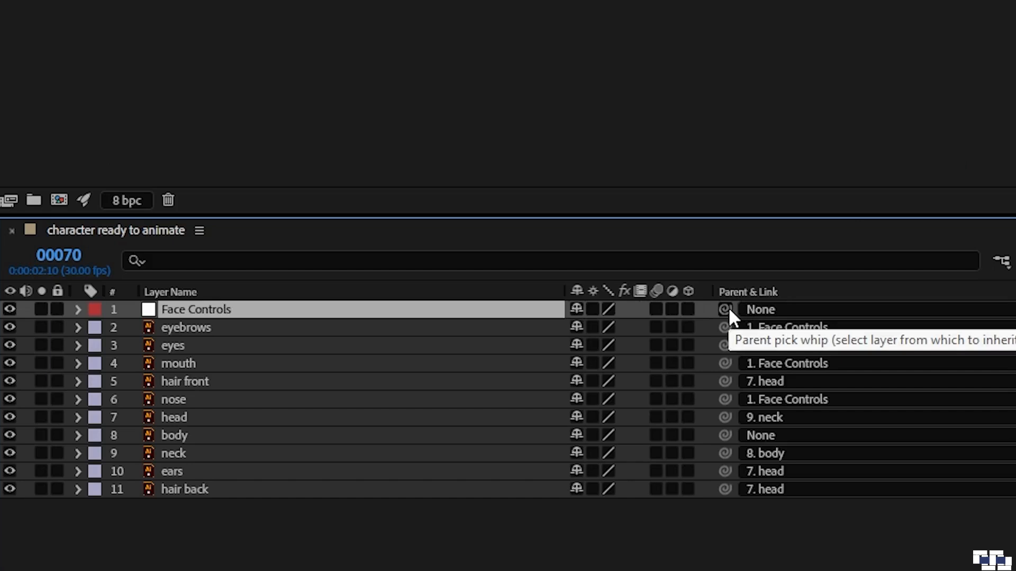
{"action": "left_click_drag", "start_coordinate": [725, 310], "coordinate": [286, 417]}
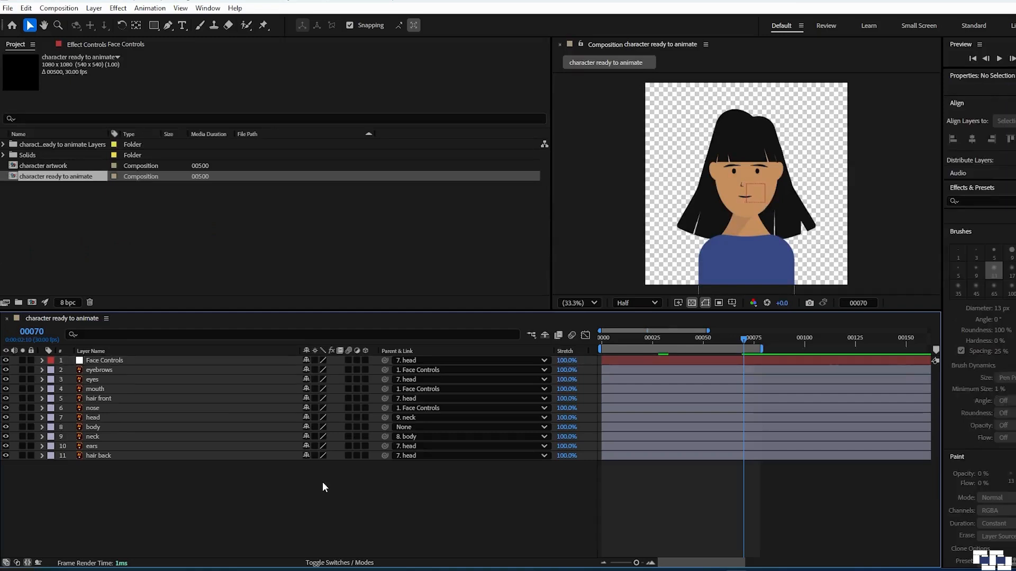
Add a starting position keyframe to Face Controls at frame 32 and reveal the eyes' position keyframes for reference.
{"action": "left_click", "coordinate": [100, 360]}
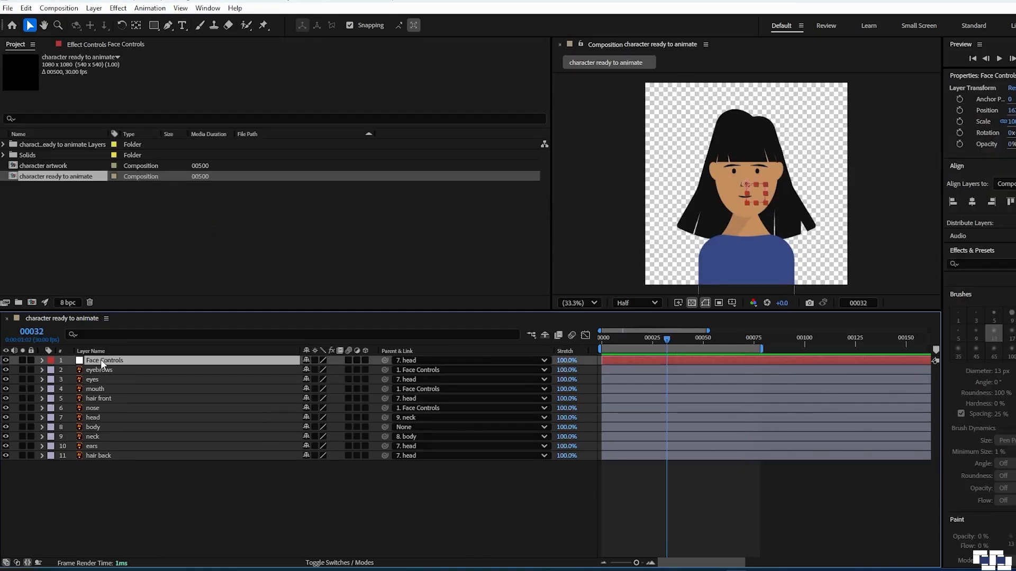
{"action": "key", "text": "p"}
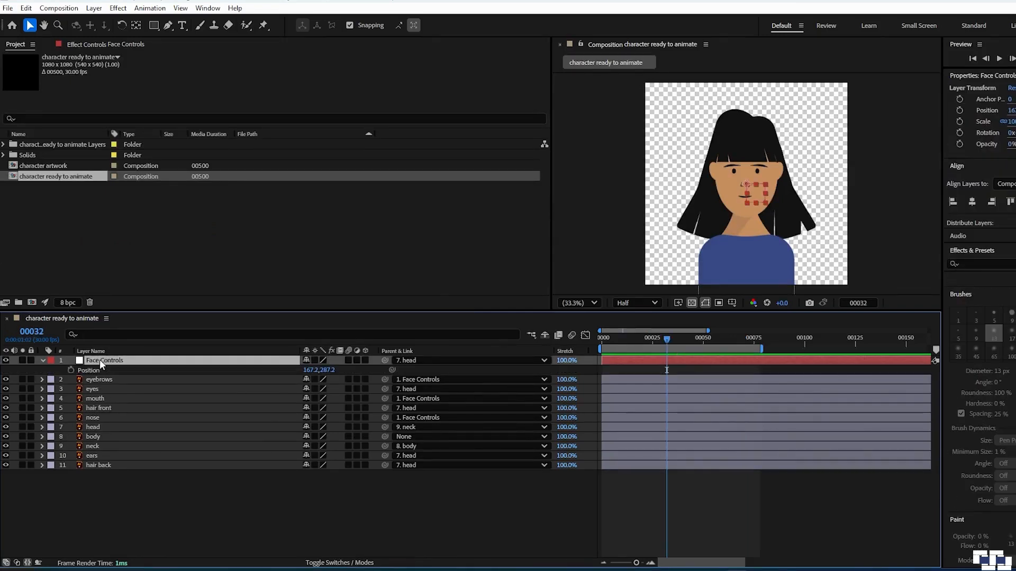
{"action": "left_click", "coordinate": [109, 390]}
{"action": "key", "text": "p"}
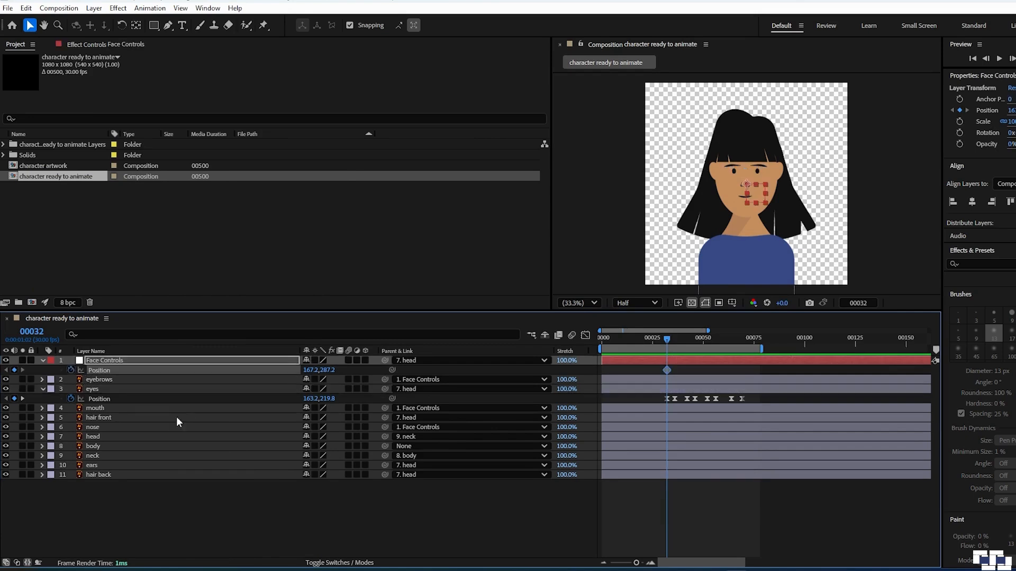
Shift Face Controls with a position keyframe at frame 36, setting X to 185.
{"action": "left_click", "coordinate": [23, 397]}
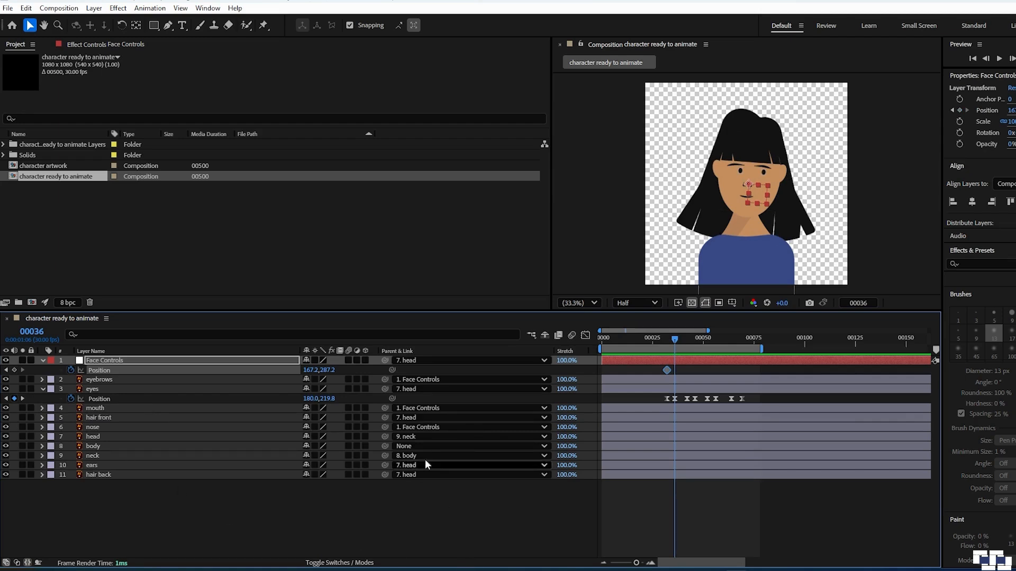
{"action": "left_click_drag", "start_coordinate": [311, 375], "coordinate": [325, 374]}
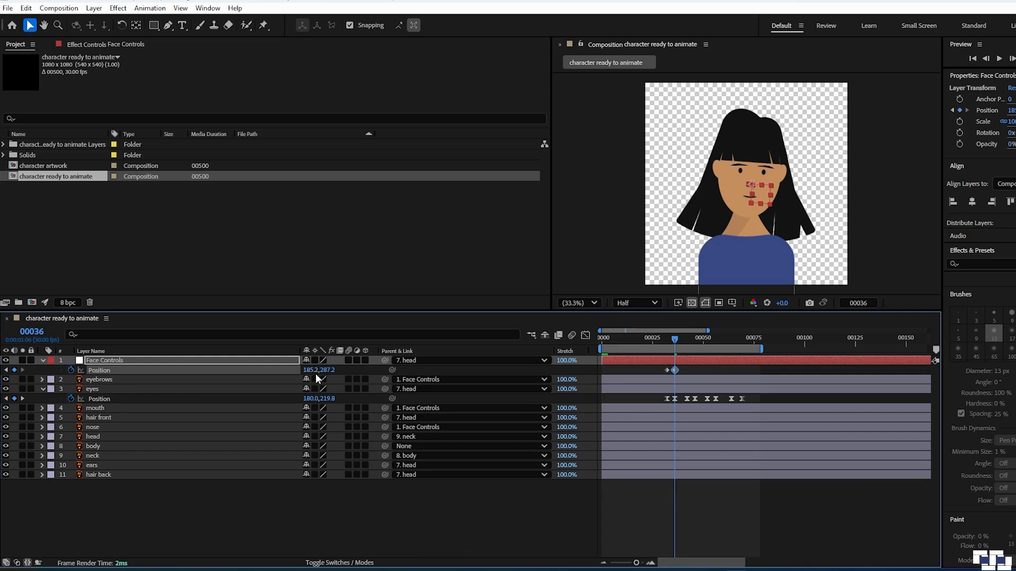
{"action": "left_click", "coordinate": [311, 370]}
{"action": "type", "text": "185"}
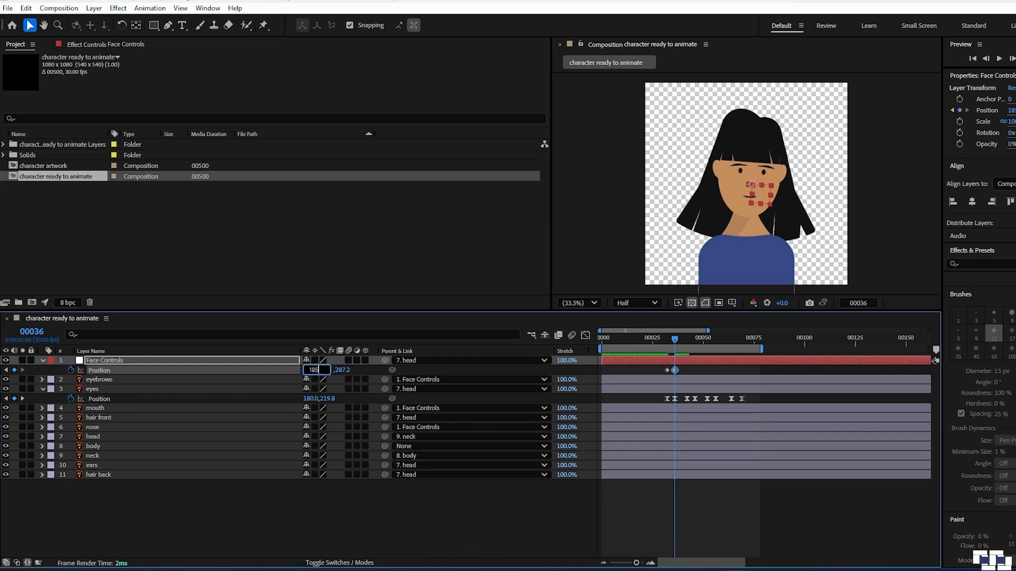
{"action": "left_click", "coordinate": [334, 502]}
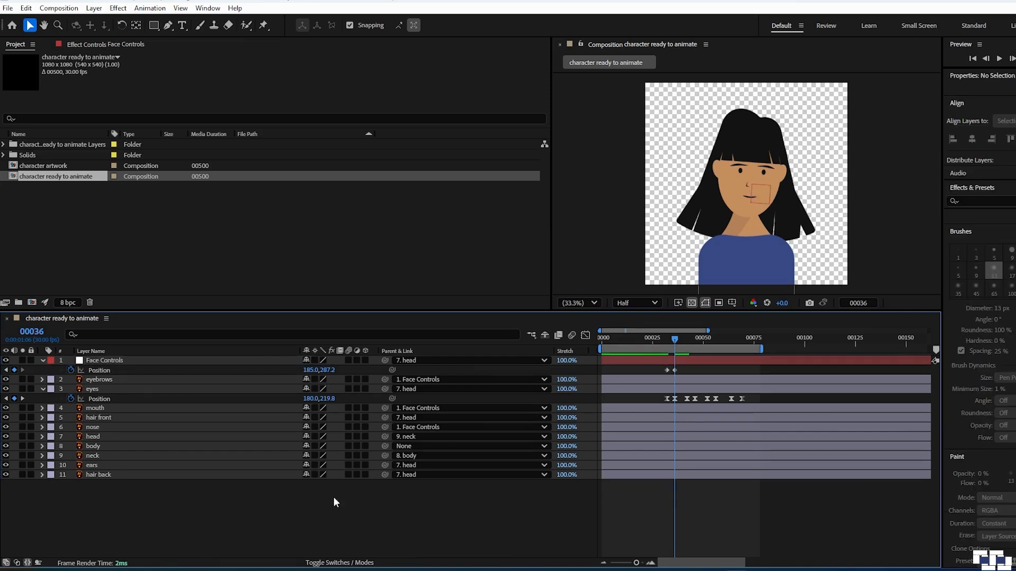
Hold Face Controls with a position keyframe at frame 42 and set its X position to 160 at frame 46.
{"action": "left_click", "coordinate": [22, 400]}
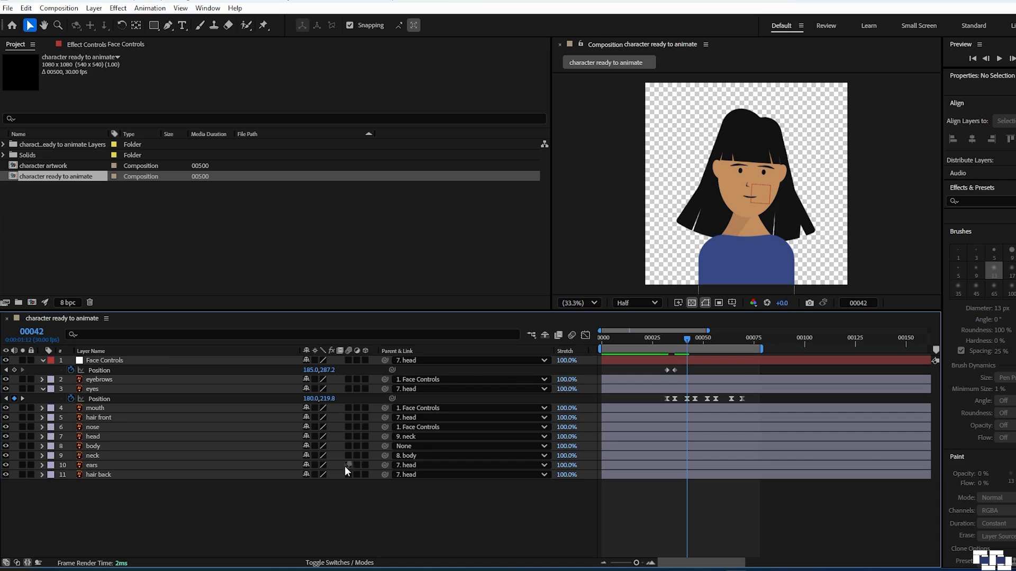
{"action": "left_click", "coordinate": [15, 370]}
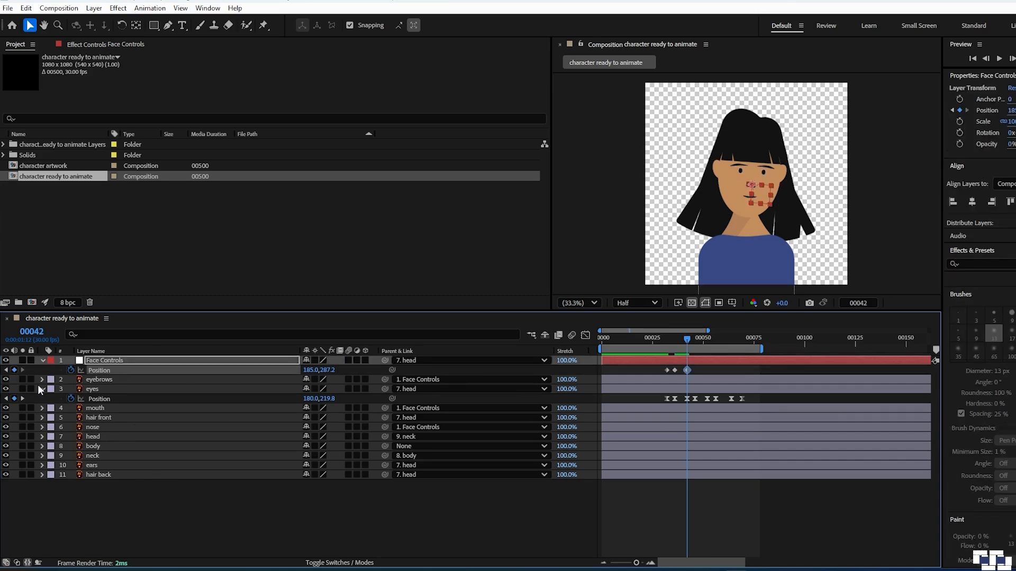
{"action": "left_click", "coordinate": [24, 400]}
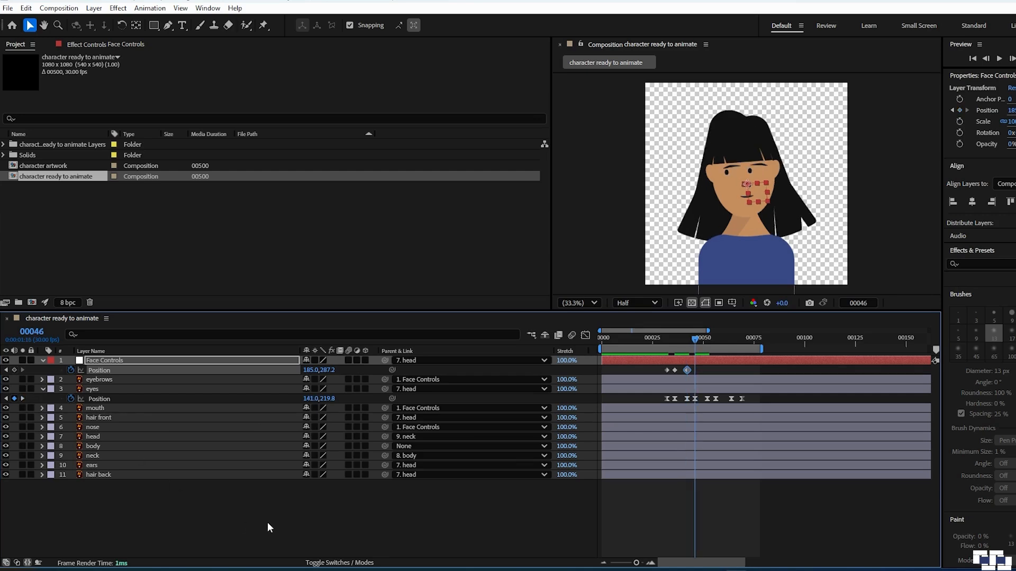
{"action": "left_click_drag", "start_coordinate": [311, 370], "coordinate": [299, 373]}
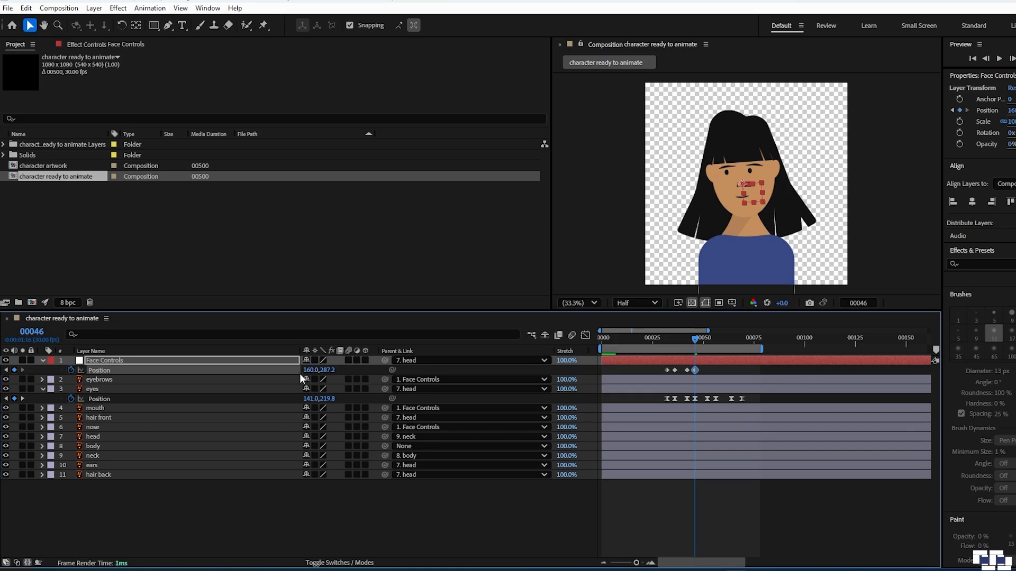
Add a holding position keyframe to Face Controls at frame 52 and set its Y position to 300 at frame 56.
{"action": "left_click", "coordinate": [21, 398]}
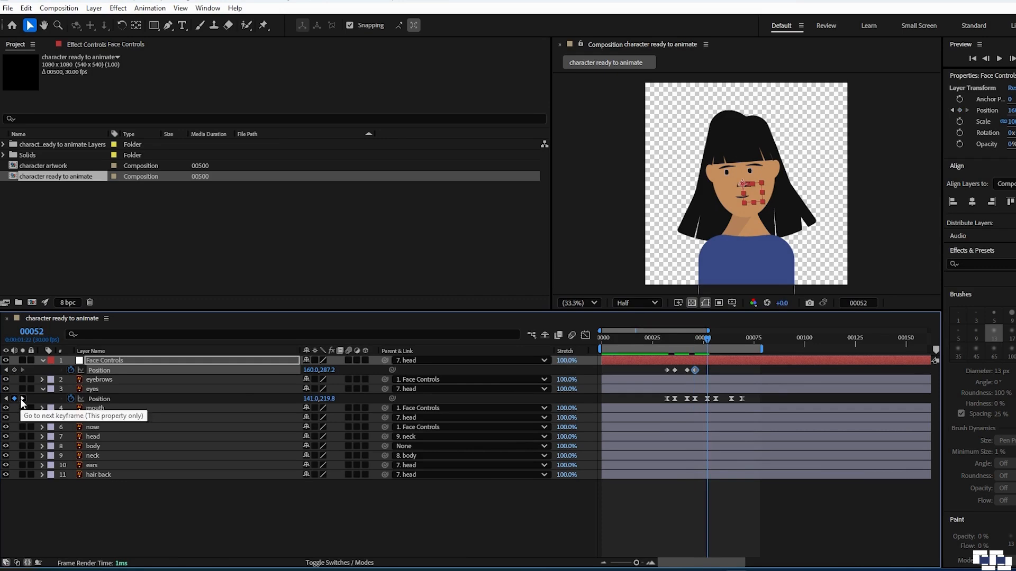
{"action": "left_click", "coordinate": [14, 370]}
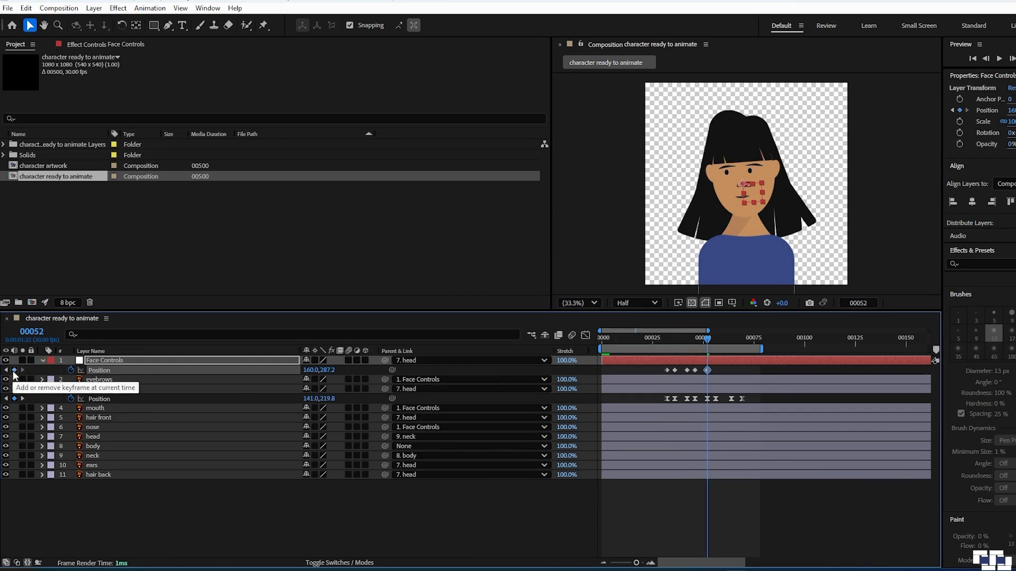
{"action": "left_click", "coordinate": [22, 399]}
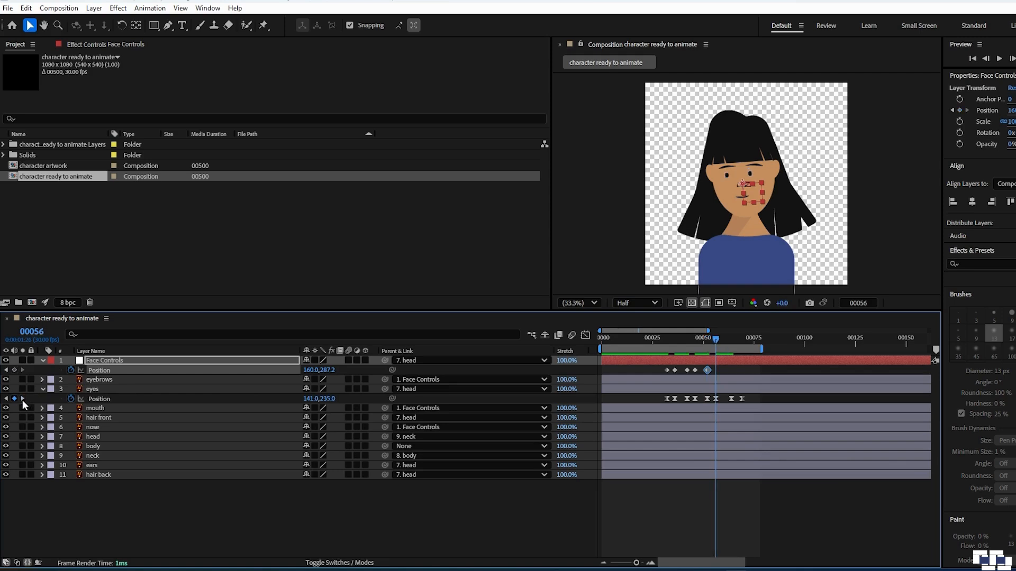
{"action": "left_click", "coordinate": [333, 371]}
{"action": "type", "text": "300"}
{"action": "left_click", "coordinate": [403, 491]}
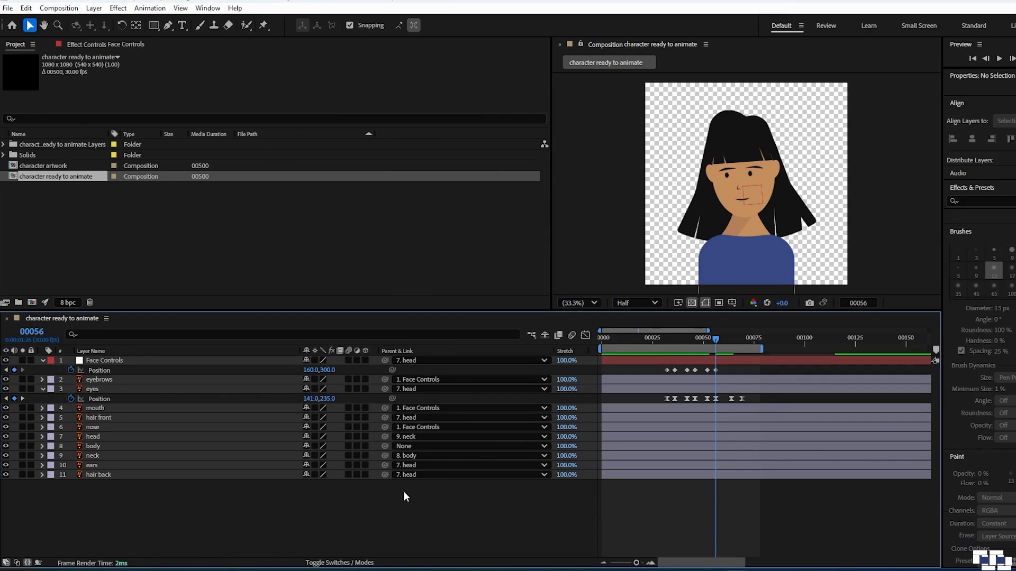
Add a holding position keyframe to Face Controls at frame 64 and copy its first position keyframe to frame 69.
{"action": "left_click", "coordinate": [22, 400]}
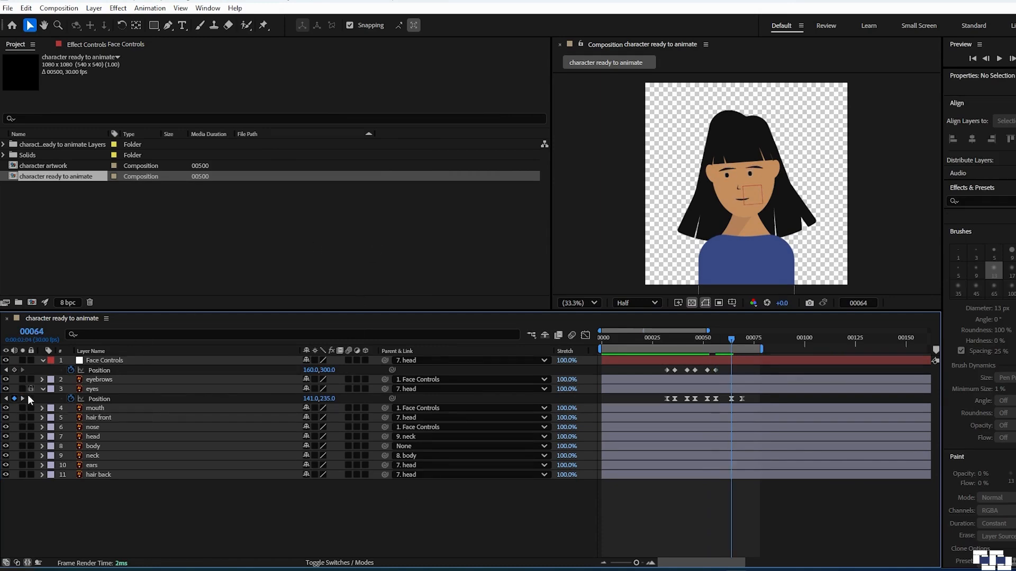
{"action": "left_click", "coordinate": [15, 371]}
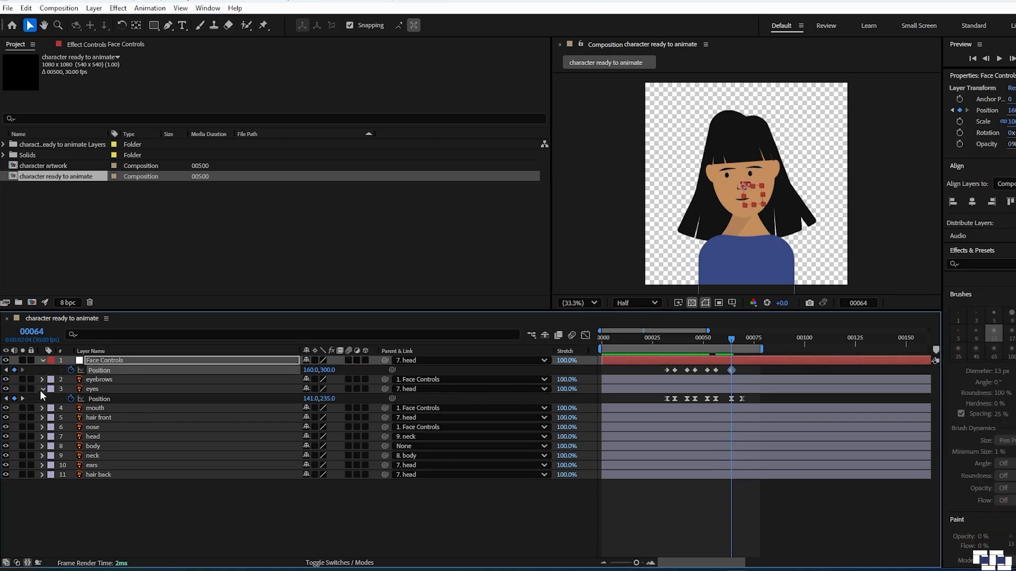
{"action": "left_click", "coordinate": [23, 399]}
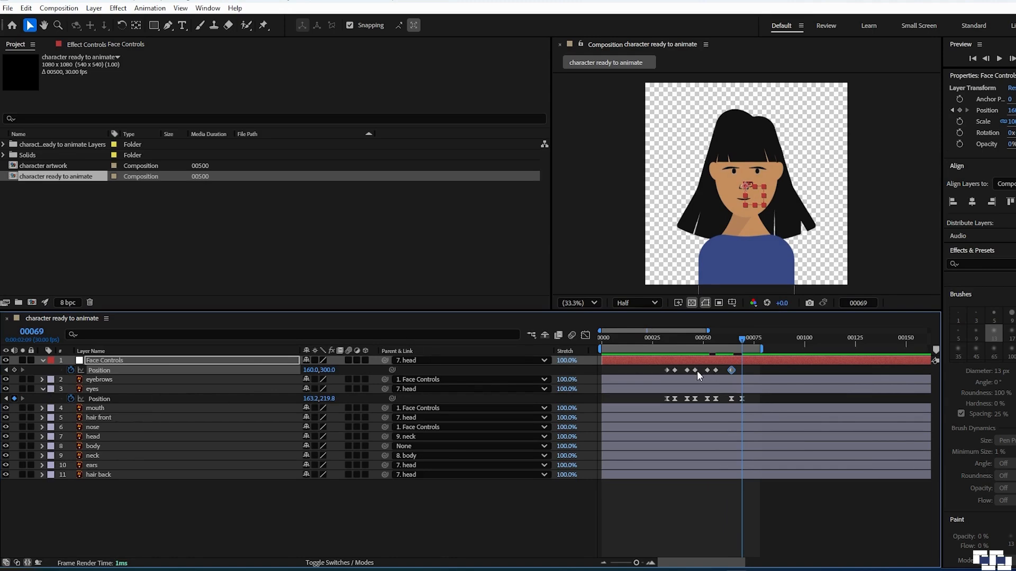
{"action": "left_click", "coordinate": [667, 371]}
{"action": "key", "text": "ctrl+c"}
{"action": "key", "text": "ctrl+v"}
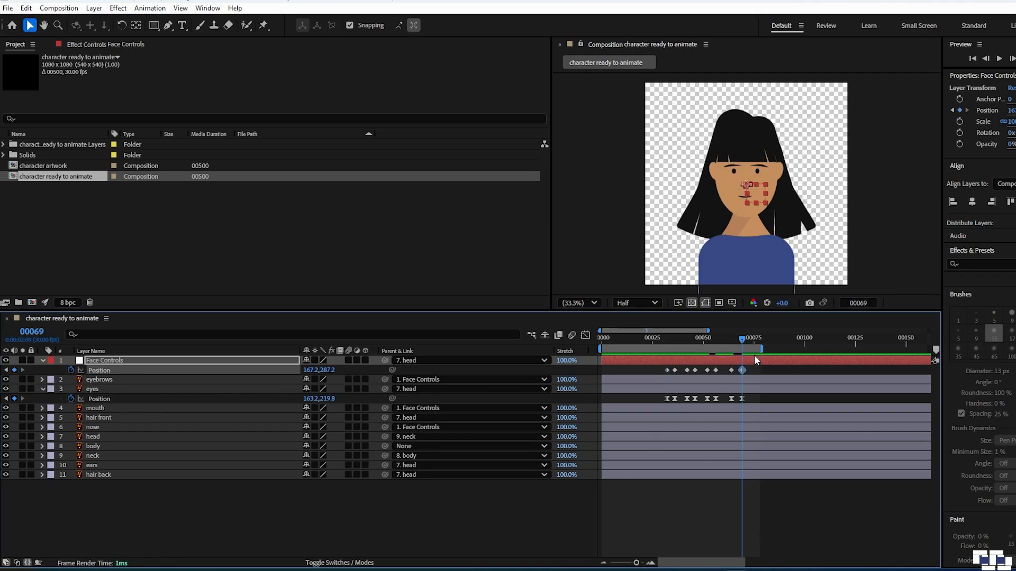
{"action": "left_click", "coordinate": [586, 481]}
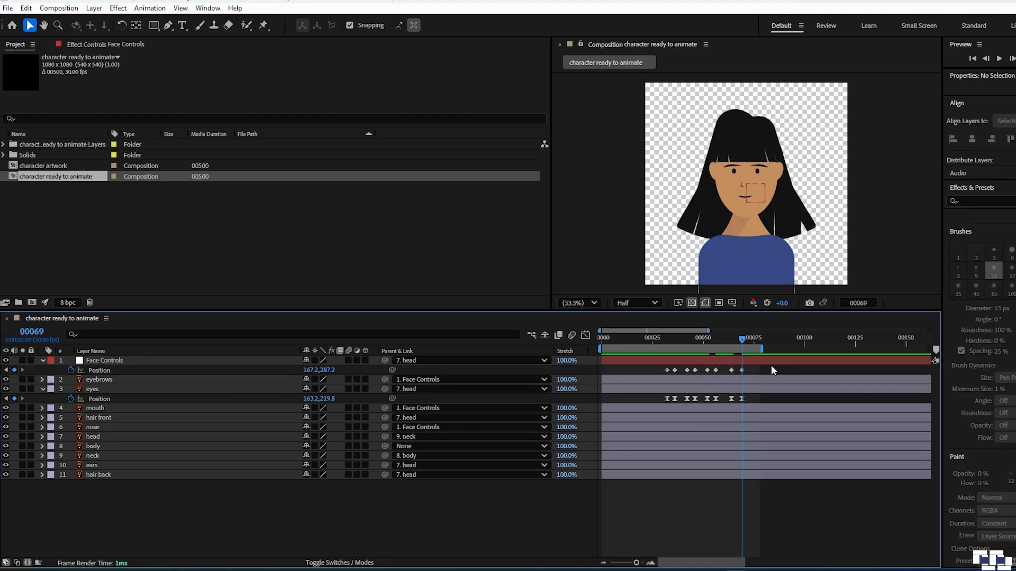
Apply Easy Ease to all Face Controls position keyframes and fit their speed curves in the Graph Editor.
{"action": "left_click_drag", "start_coordinate": [763, 370], "coordinate": [660, 370]}
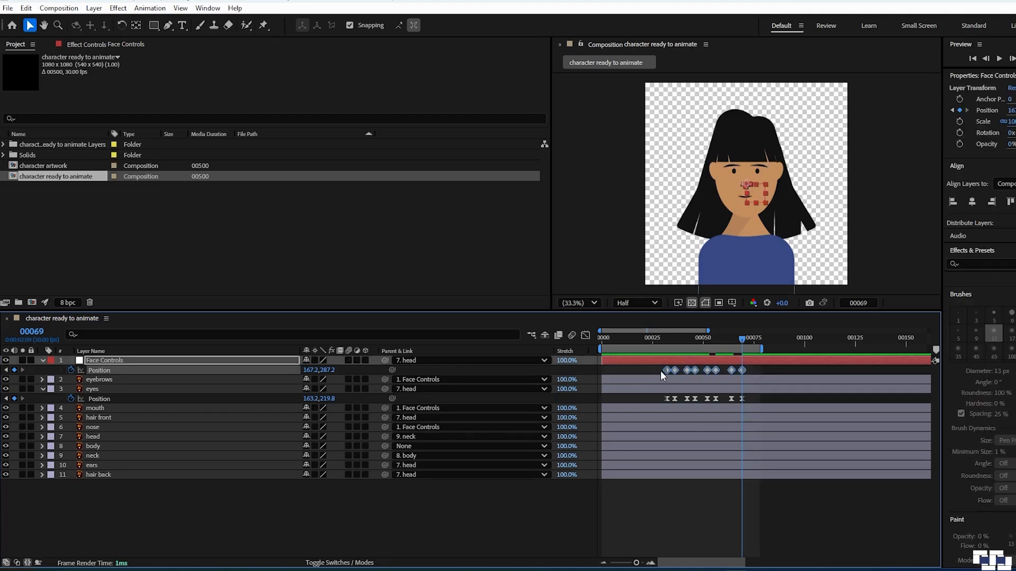
{"action": "key", "text": "F9"}
{"action": "left_click", "coordinate": [585, 336]}
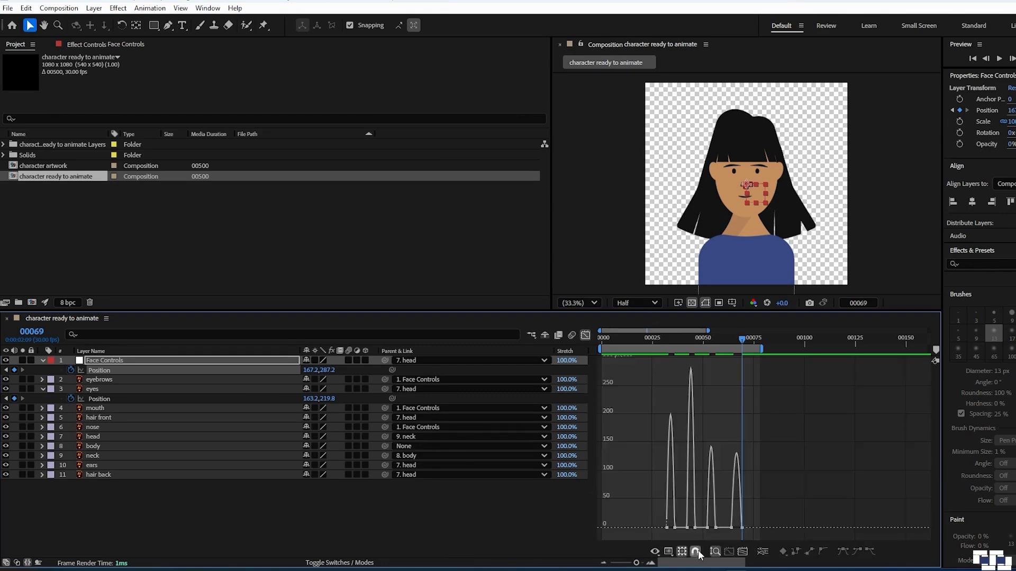
{"action": "left_click", "coordinate": [743, 552]}
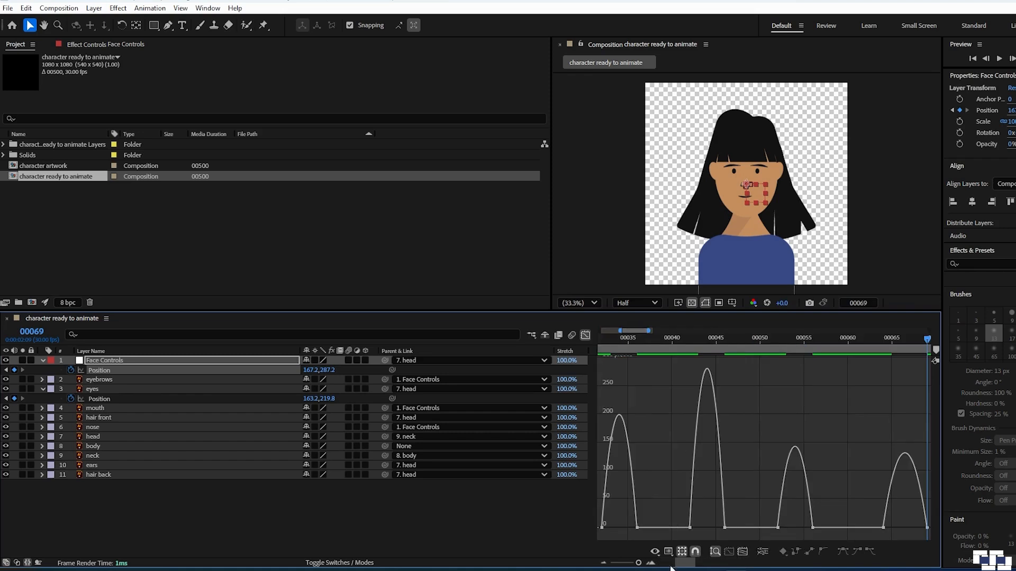
Reshape the speed curves of the Face Controls moves starting at frames 32, 42 and 52 to peak early, and preview the animation.
{"action": "left_click", "coordinate": [603, 527]}
{"action": "left_click_drag", "start_coordinate": [608, 528], "coordinate": [619, 527]}
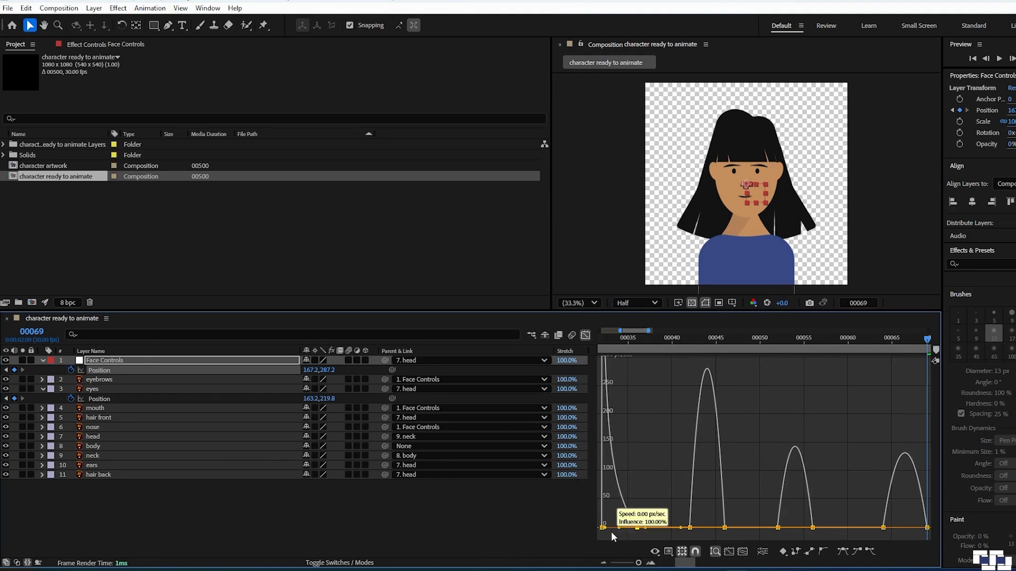
{"action": "left_click", "coordinate": [690, 528]}
{"action": "left_click_drag", "start_coordinate": [695, 527], "coordinate": [706, 528]}
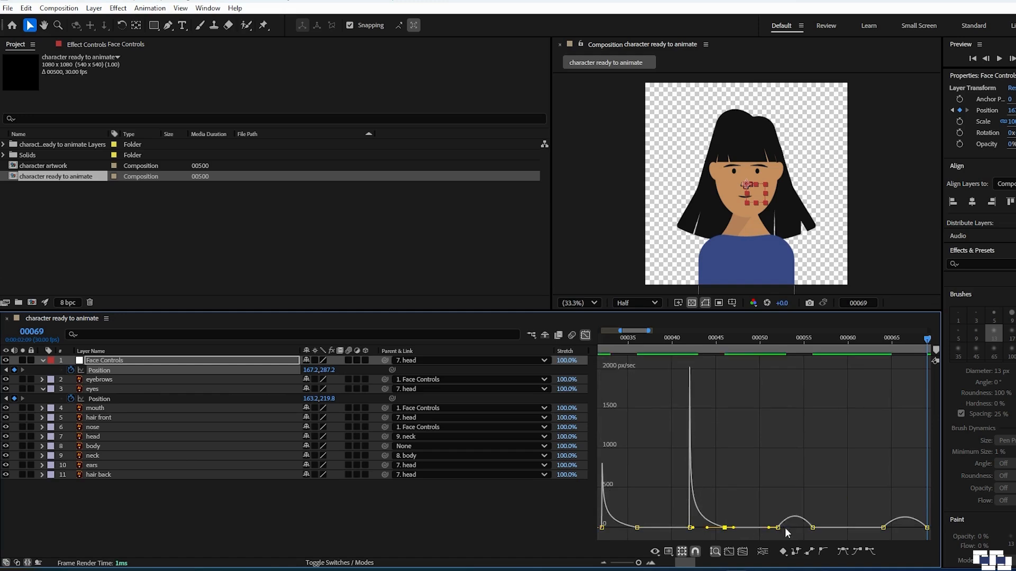
{"action": "left_click", "coordinate": [778, 529]}
{"action": "mouse_move", "coordinate": [783, 528]}
{"action": "left_mouse_down"}
{"action": "mouse_move", "coordinate": [771, 528]}
{"action": "mouse_move", "coordinate": [795, 528]}
{"action": "left_mouse_up"}
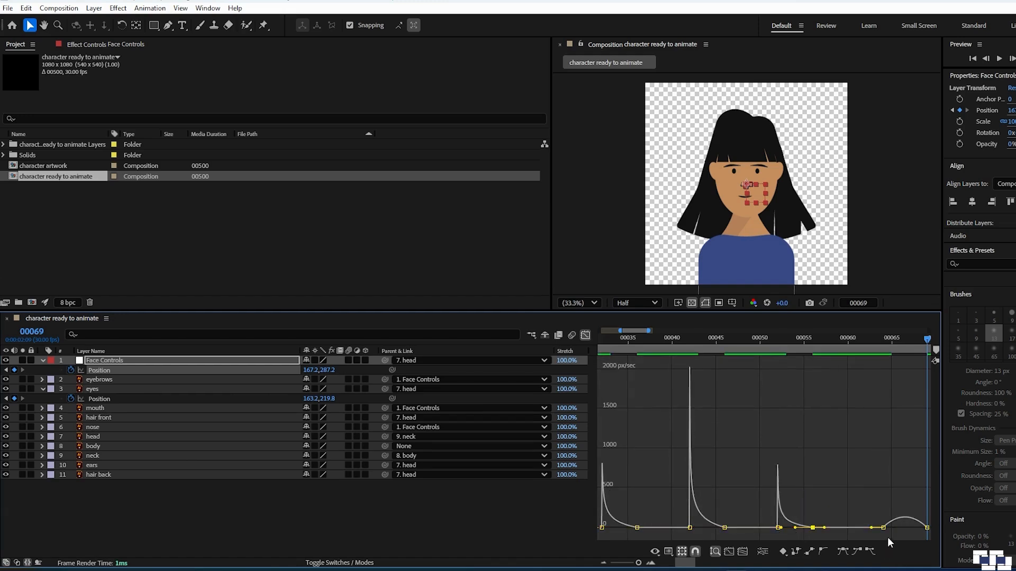
{"action": "left_click", "coordinate": [585, 336]}
{"action": "left_click", "coordinate": [555, 526]}
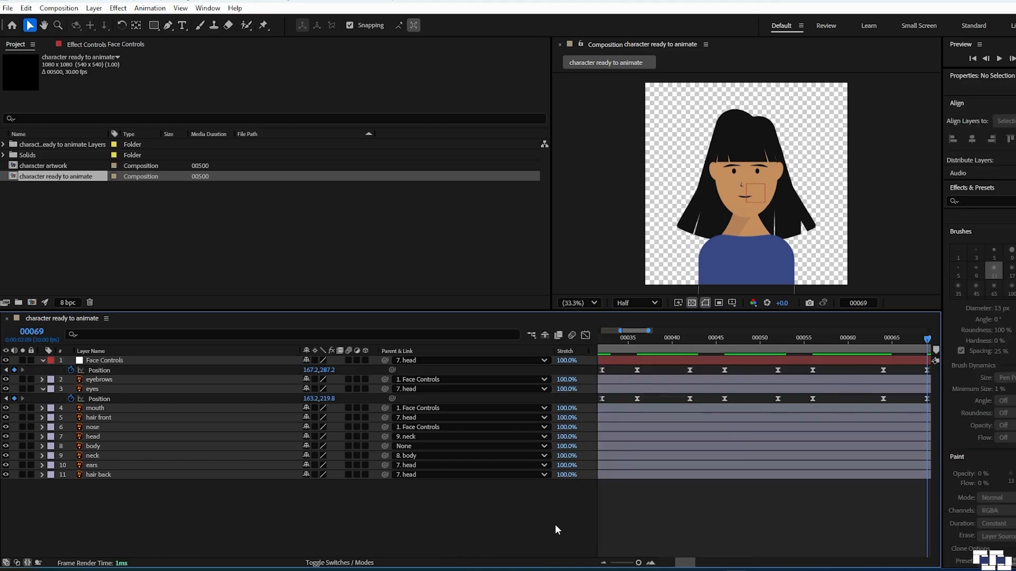
{"action": "key", "text": "space"}
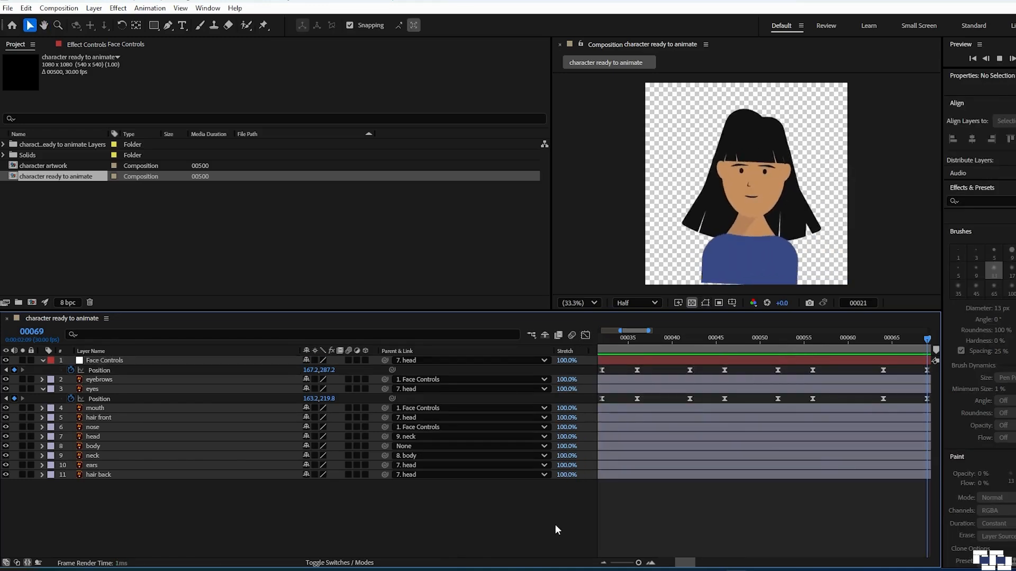
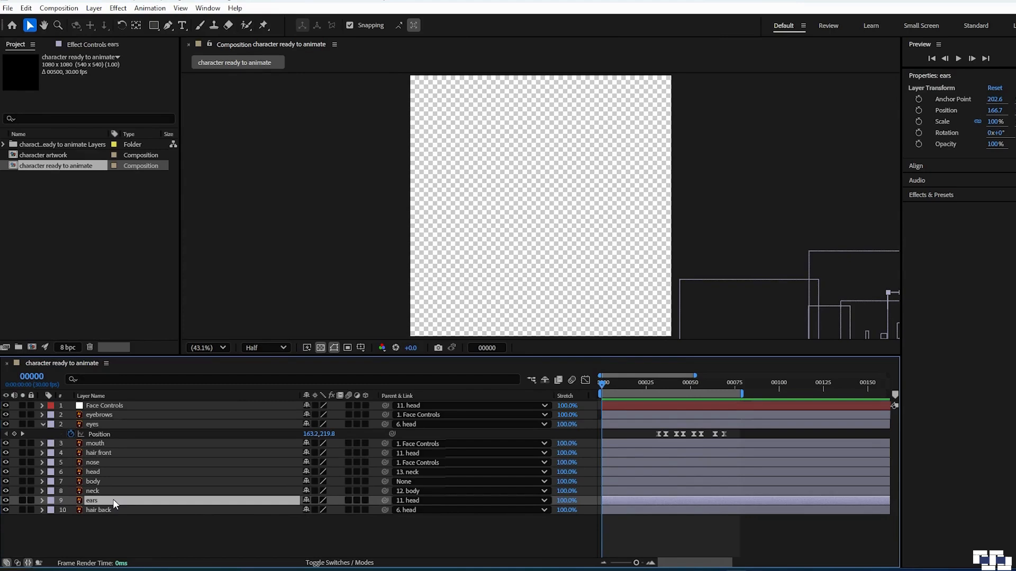
Reveal the ears layer's position and add a starting keyframe at frame 32.
{"action": "key", "text": "p"}
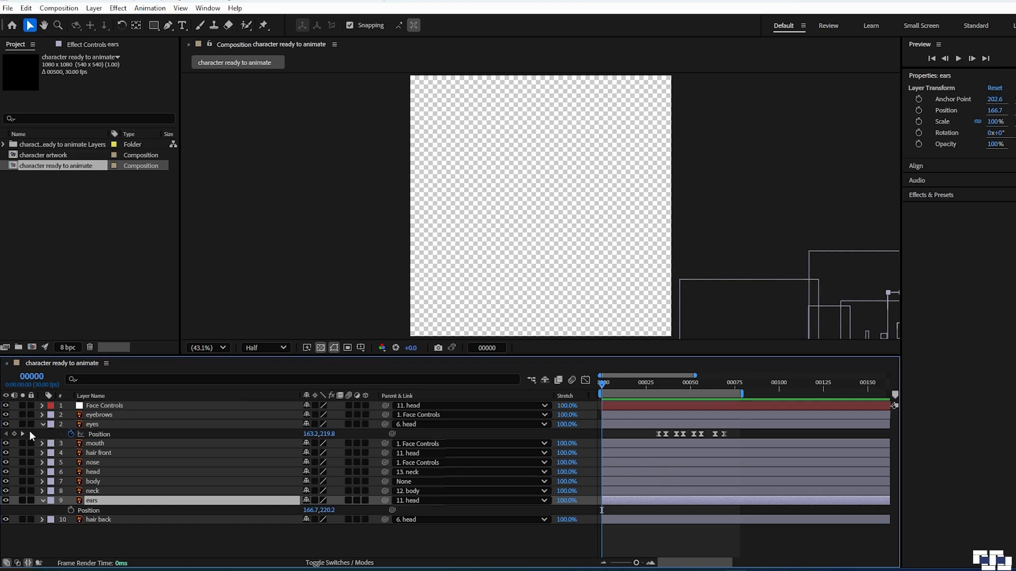
{"action": "left_click", "coordinate": [23, 433]}
{"action": "left_click", "coordinate": [443, 537]}
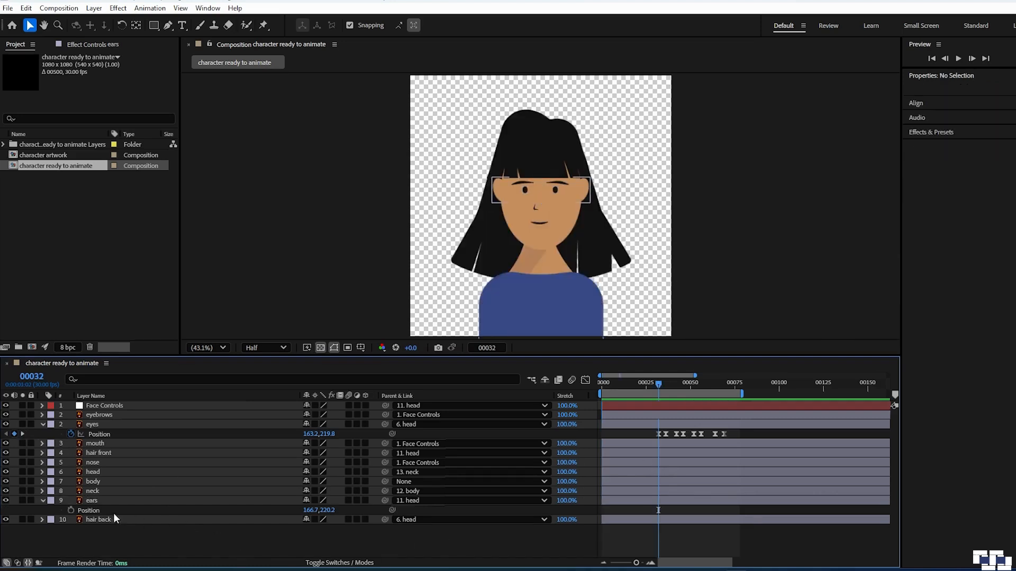
{"action": "left_click", "coordinate": [71, 510]}
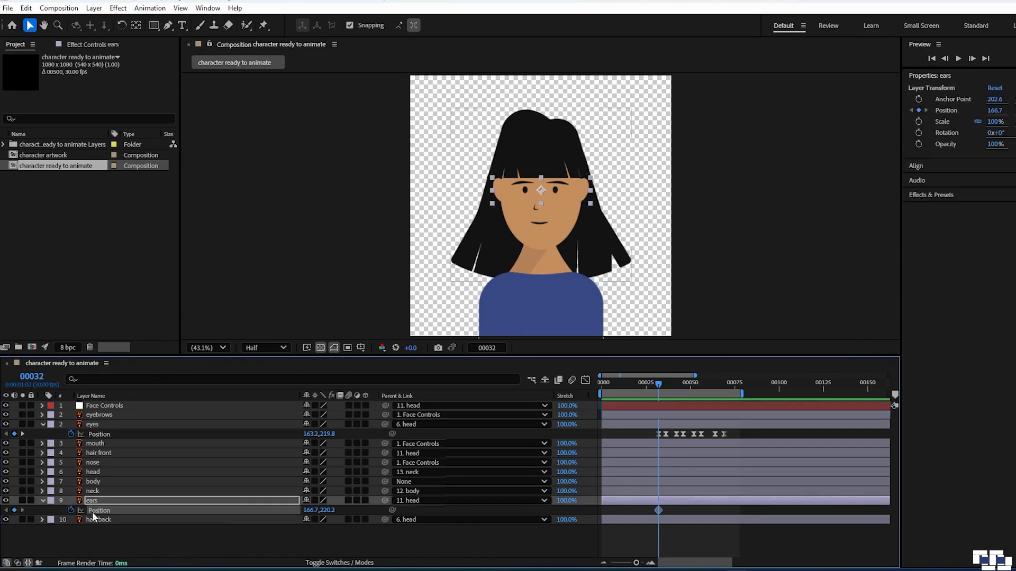
Shift the ears opposite to the face with a position keyframe at frame 36, setting X to 158.
{"action": "left_click", "coordinate": [22, 434]}
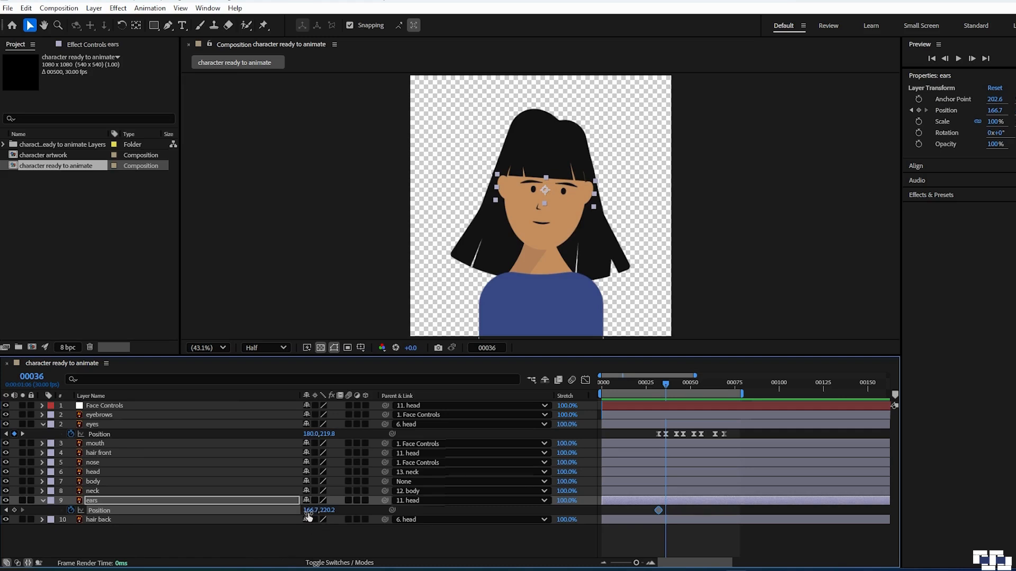
{"action": "left_click_drag", "start_coordinate": [308, 515], "coordinate": [303, 513]}
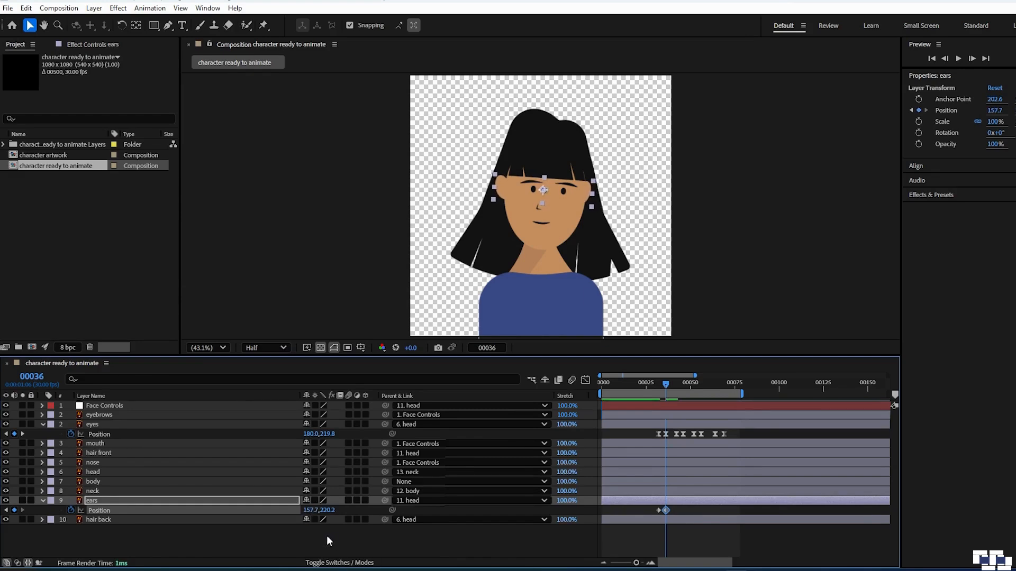
{"action": "left_click", "coordinate": [318, 510]}
{"action": "type", "text": "15"}
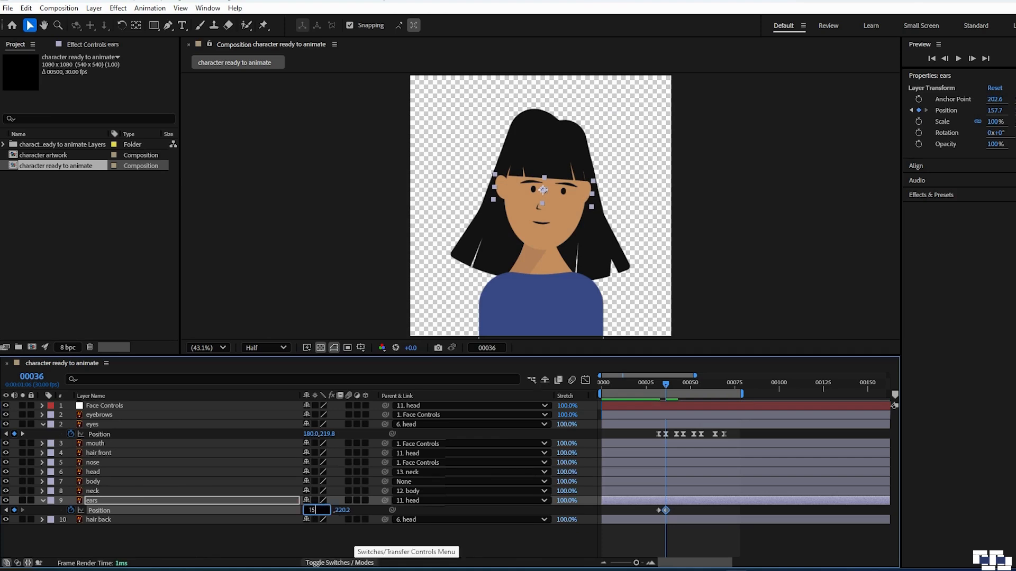
{"action": "type", "text": "8"}
{"action": "left_click", "coordinate": [335, 536]}
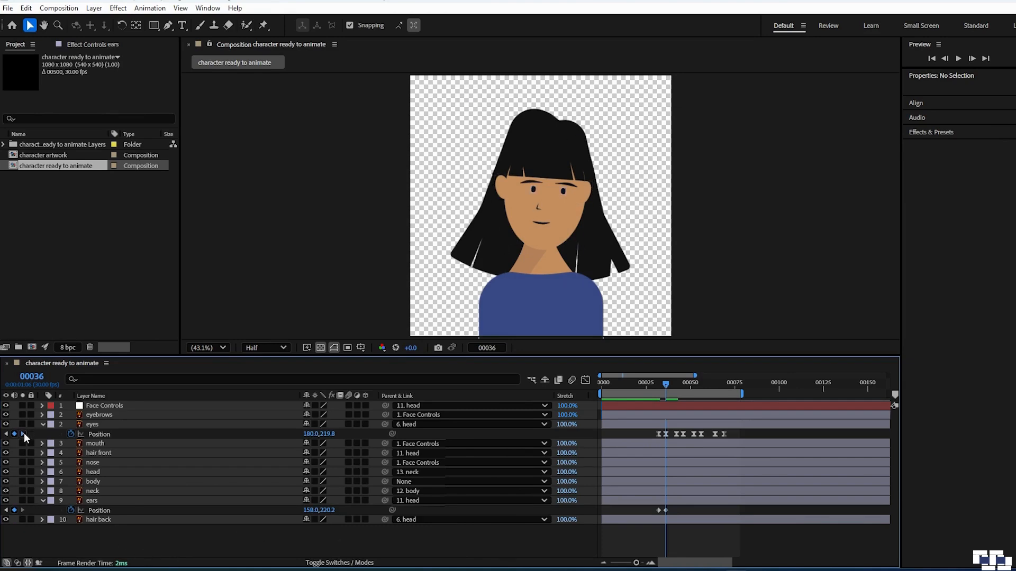
Hold the ears with a position keyframe at frame 42 and set their X position to 172 at frame 46.
{"action": "left_click", "coordinate": [23, 434]}
{"action": "left_click", "coordinate": [14, 510]}
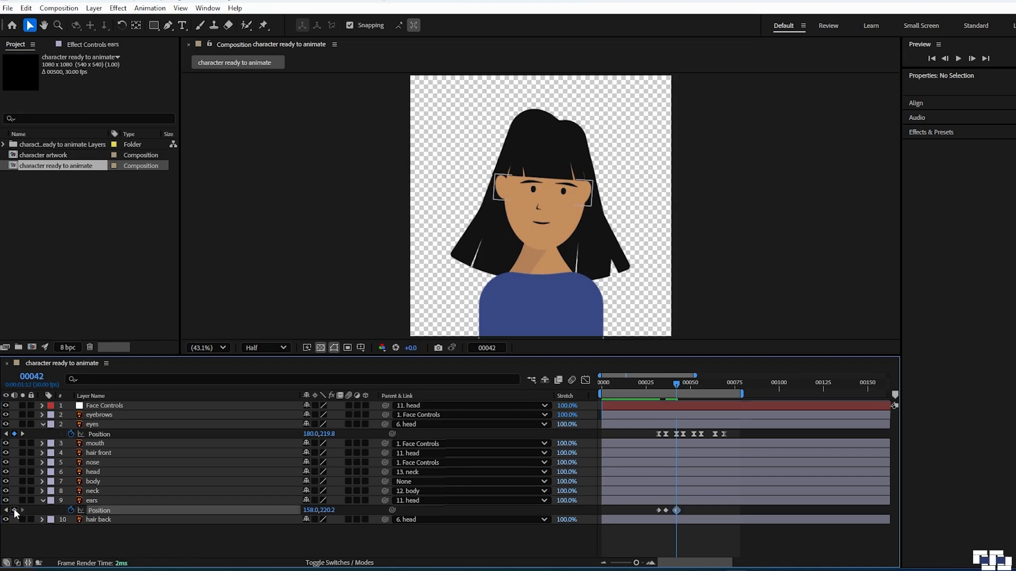
{"action": "left_click", "coordinate": [23, 434]}
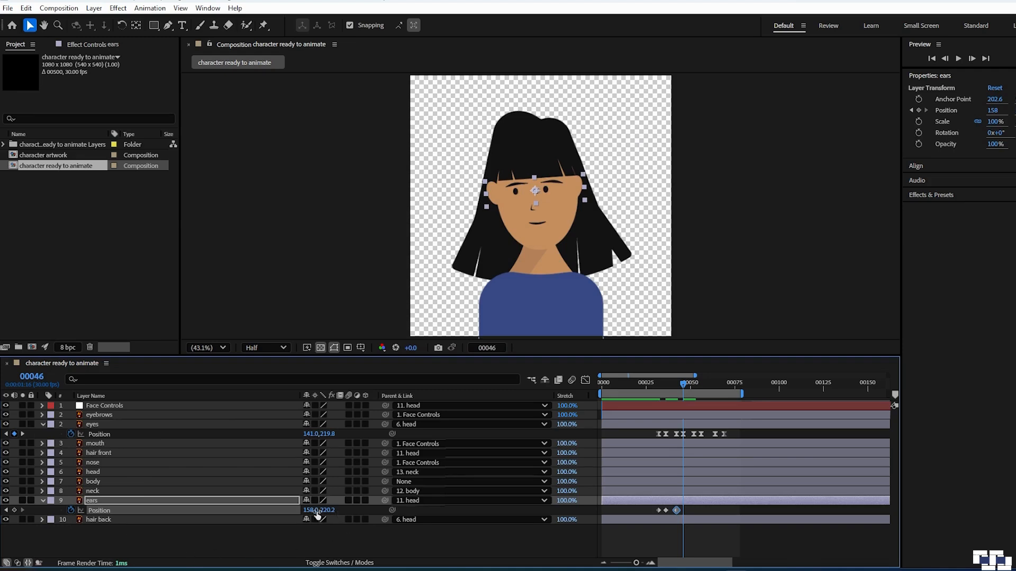
{"action": "left_click_drag", "start_coordinate": [309, 511], "coordinate": [317, 510]}
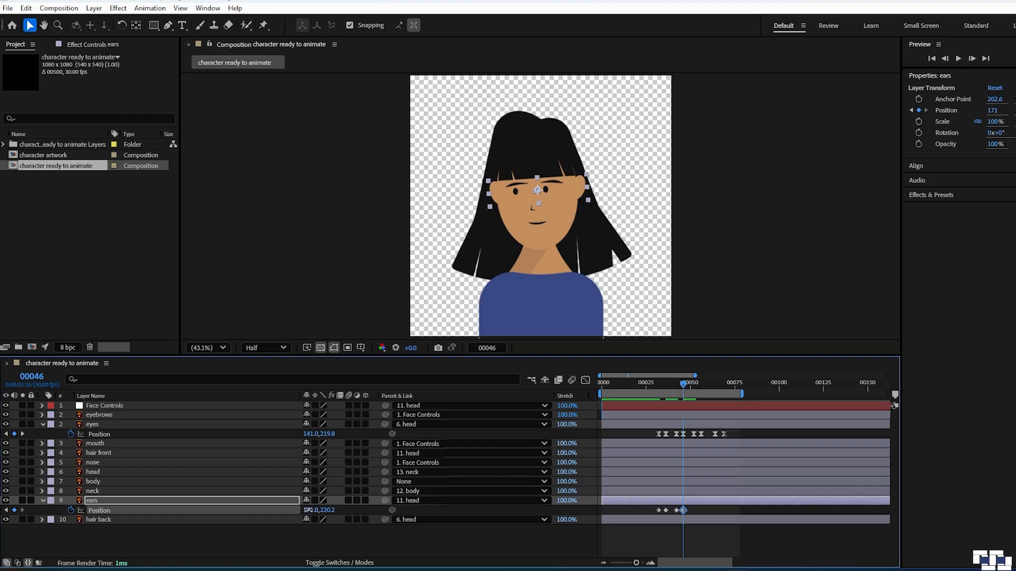
{"action": "type", "text": "2"}
{"action": "left_click", "coordinate": [334, 534]}
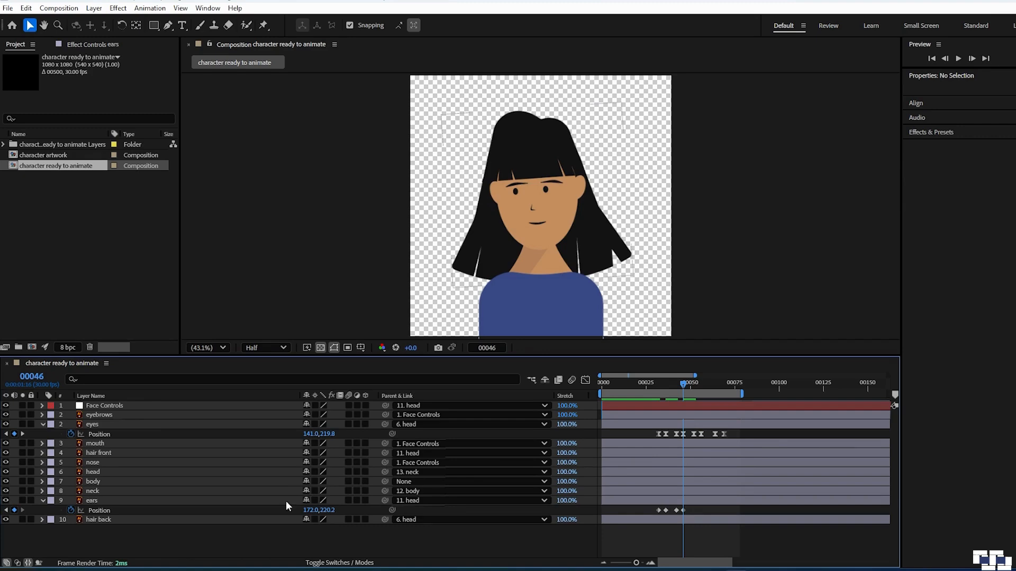
Hold the ears with a position keyframe at frame 52 and set their Y position to 210 at frame 56.
{"action": "left_click", "coordinate": [22, 434]}
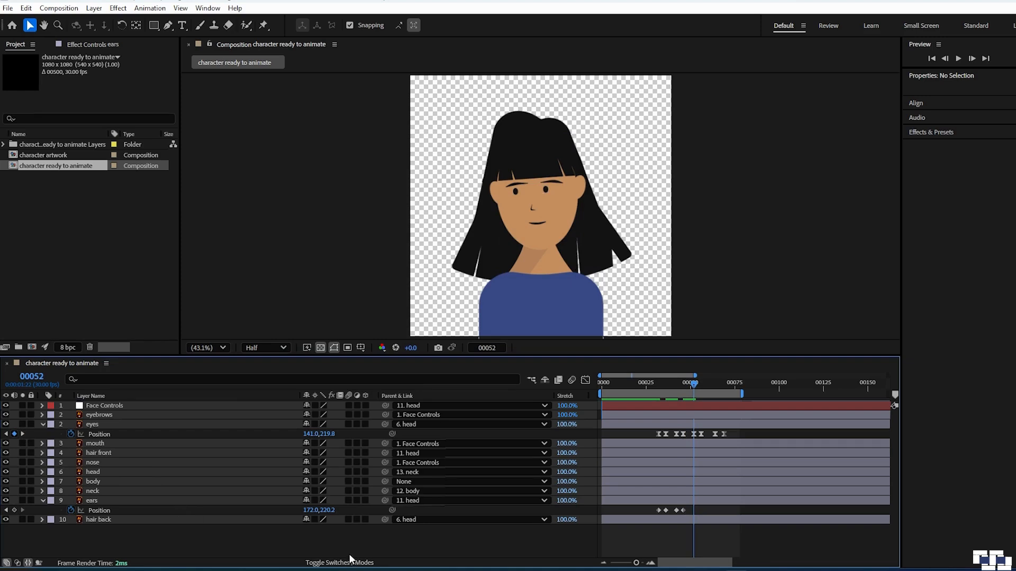
{"action": "left_click", "coordinate": [15, 510]}
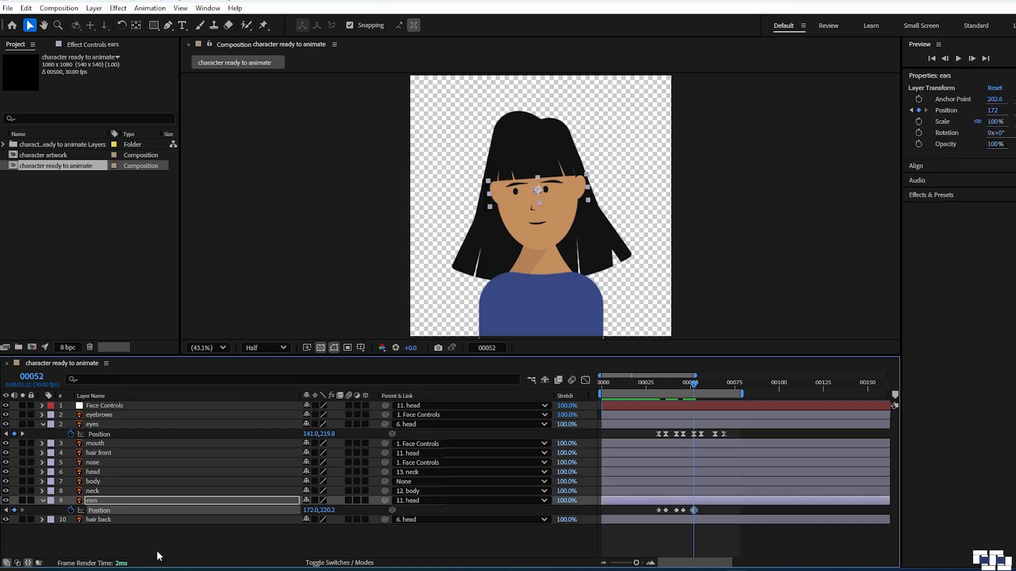
{"action": "left_click", "coordinate": [22, 434]}
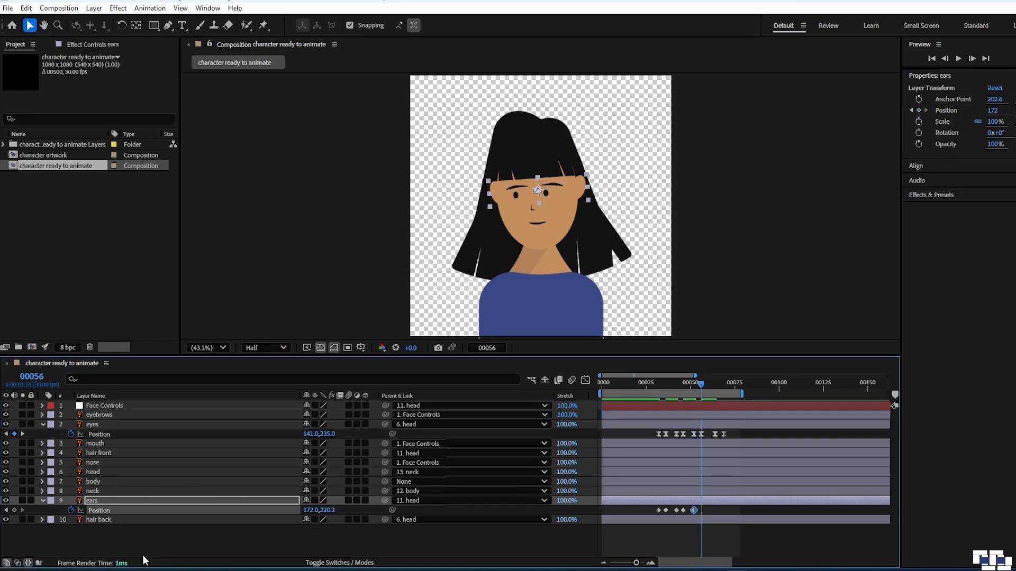
{"action": "left_click", "coordinate": [338, 538]}
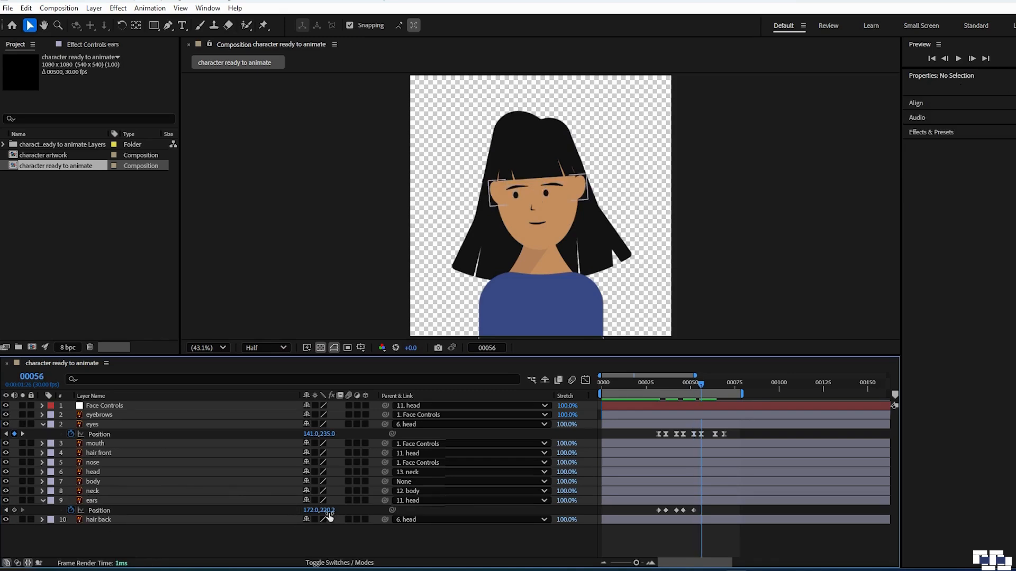
{"action": "left_click_drag", "start_coordinate": [329, 511], "coordinate": [324, 511]}
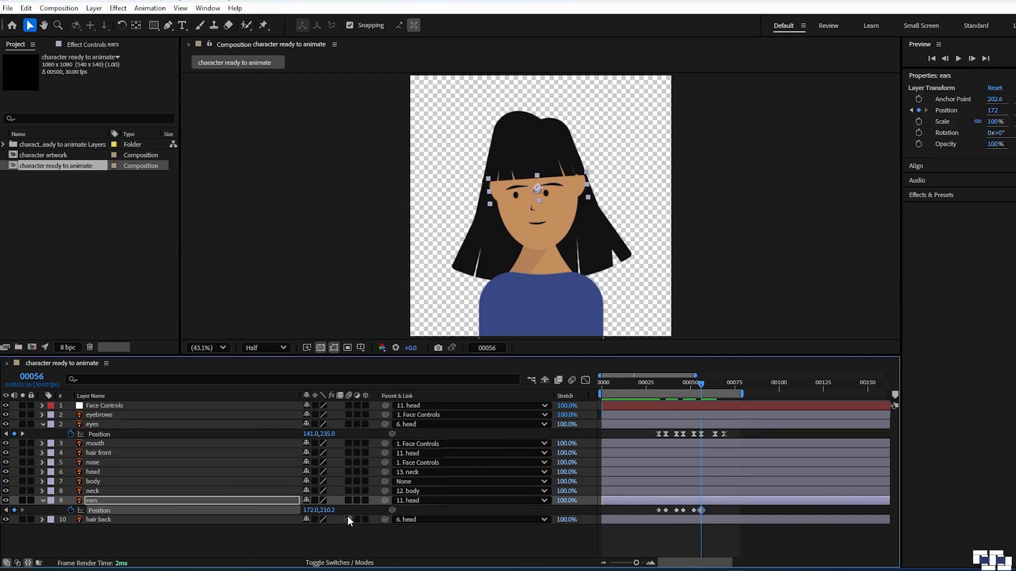
{"action": "left_click", "coordinate": [328, 511]}
{"action": "type", "text": "210"}
{"action": "left_click", "coordinate": [370, 541]}
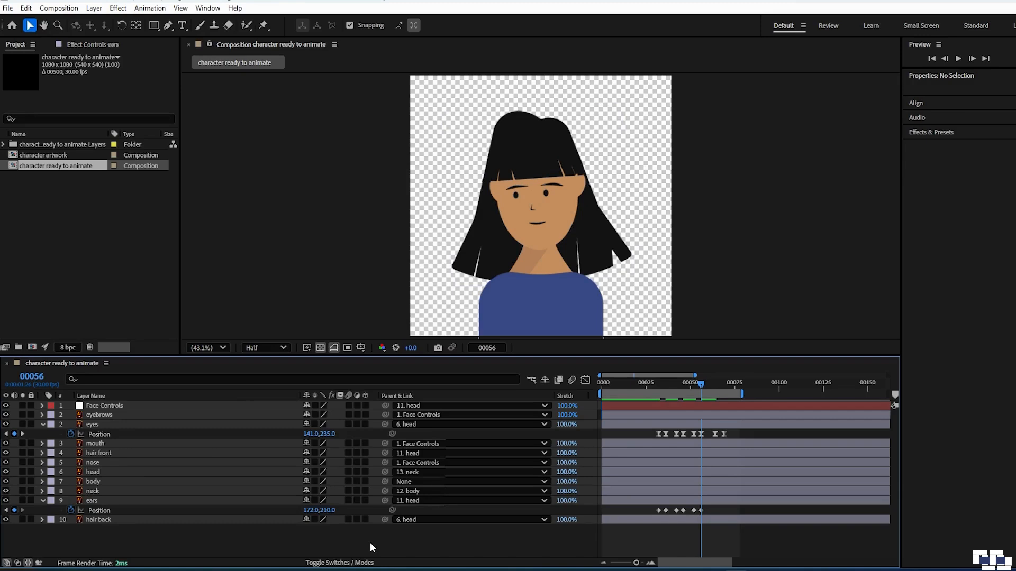
Hold the ears with a position keyframe at frame 64 and copy their frame 32 keyframe to frame 69.
{"action": "left_click", "coordinate": [23, 434]}
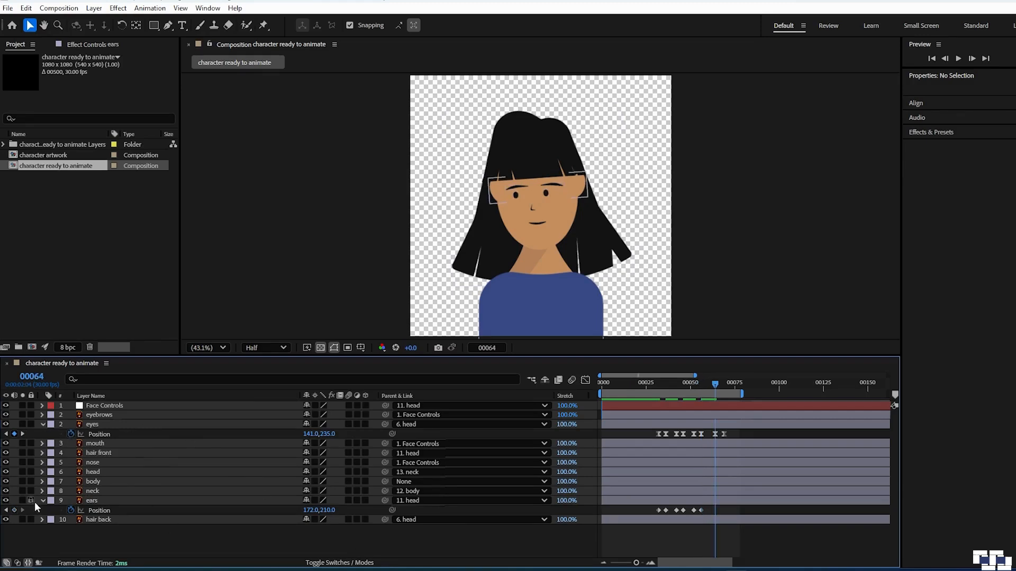
{"action": "left_click", "coordinate": [15, 510]}
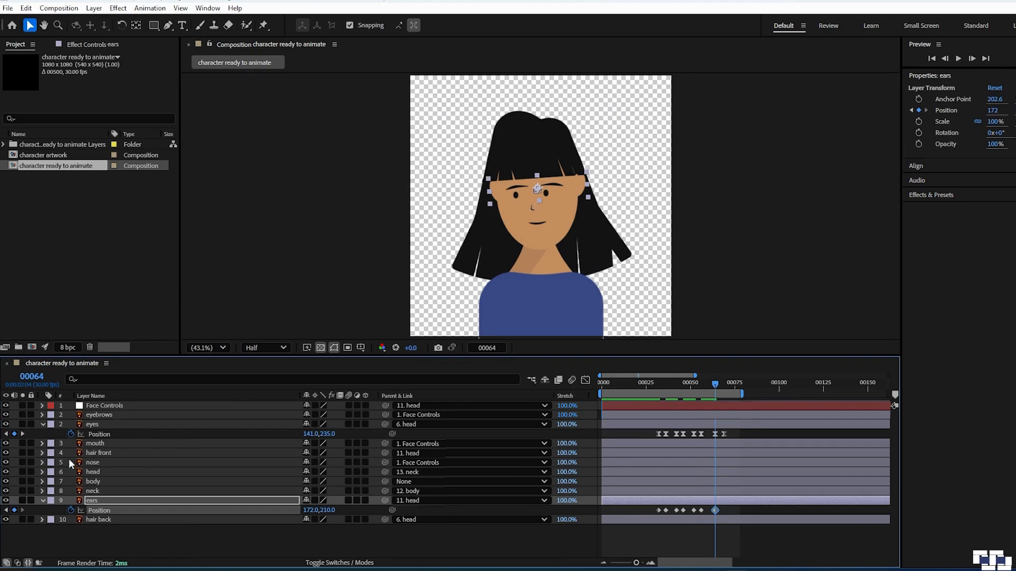
{"action": "left_click", "coordinate": [22, 435]}
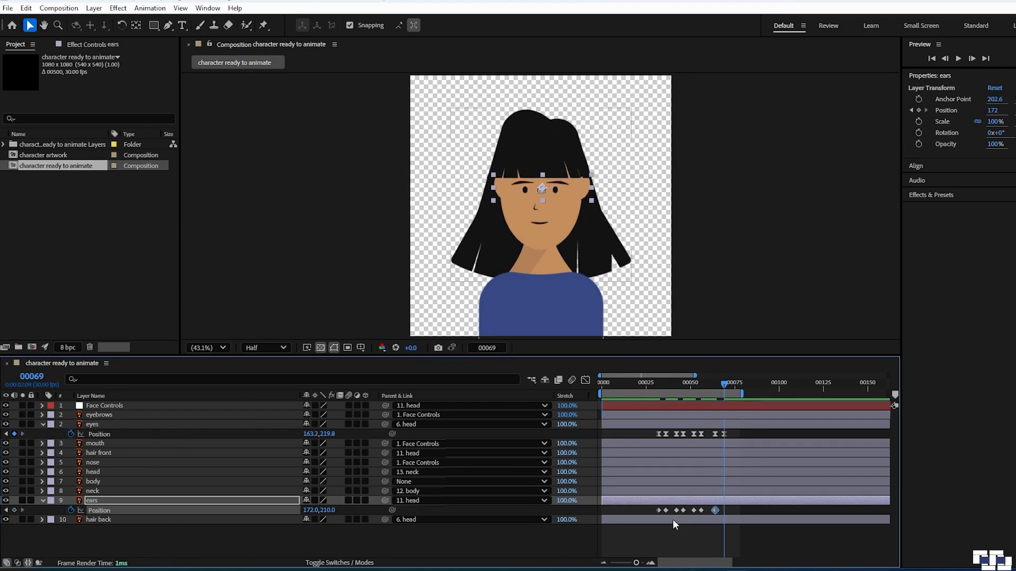
{"action": "left_click", "coordinate": [659, 510]}
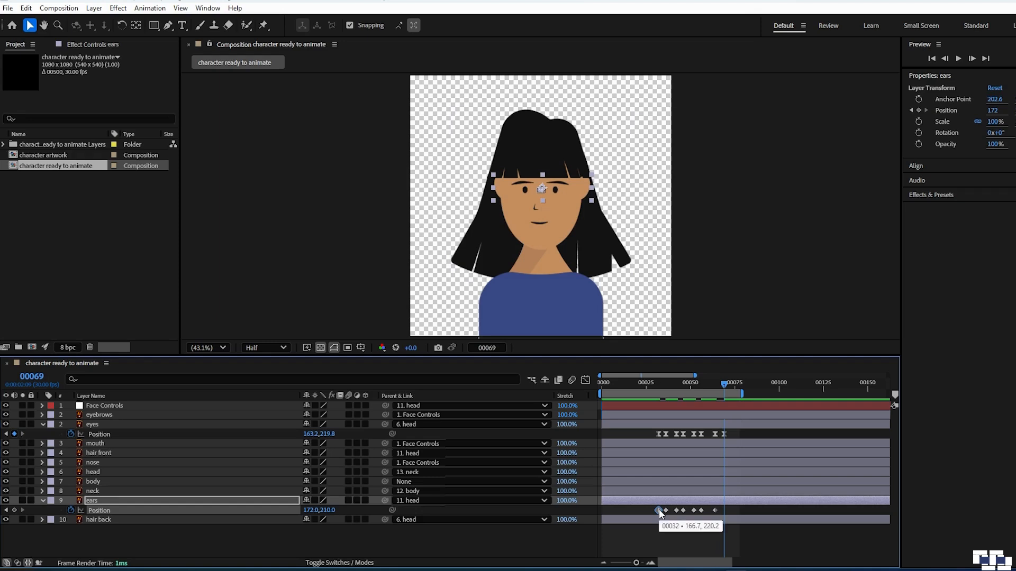
{"action": "key", "text": "ctrl+c"}
{"action": "key", "text": "ctrl+v"}
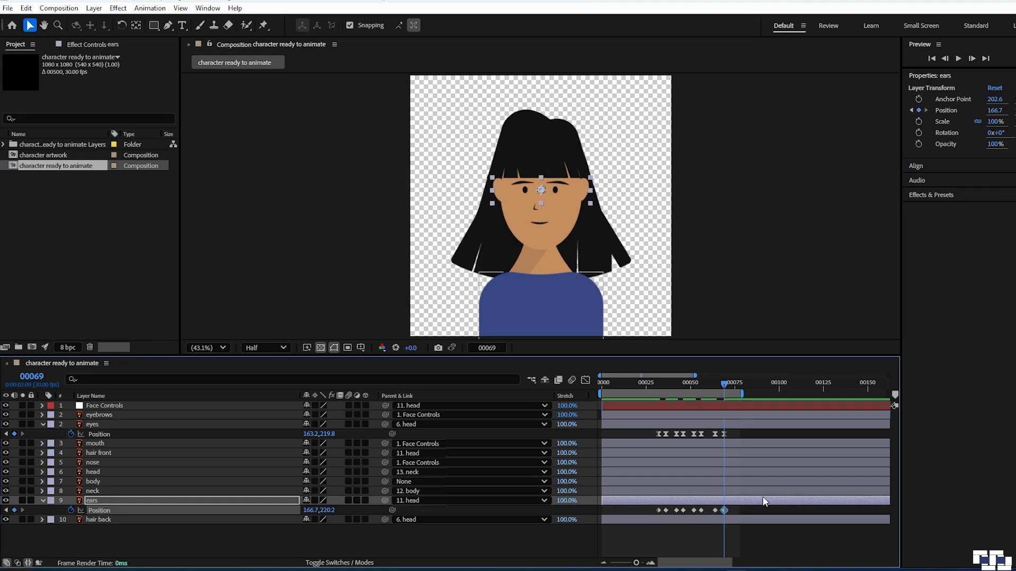
{"action": "left_click", "coordinate": [571, 538]}
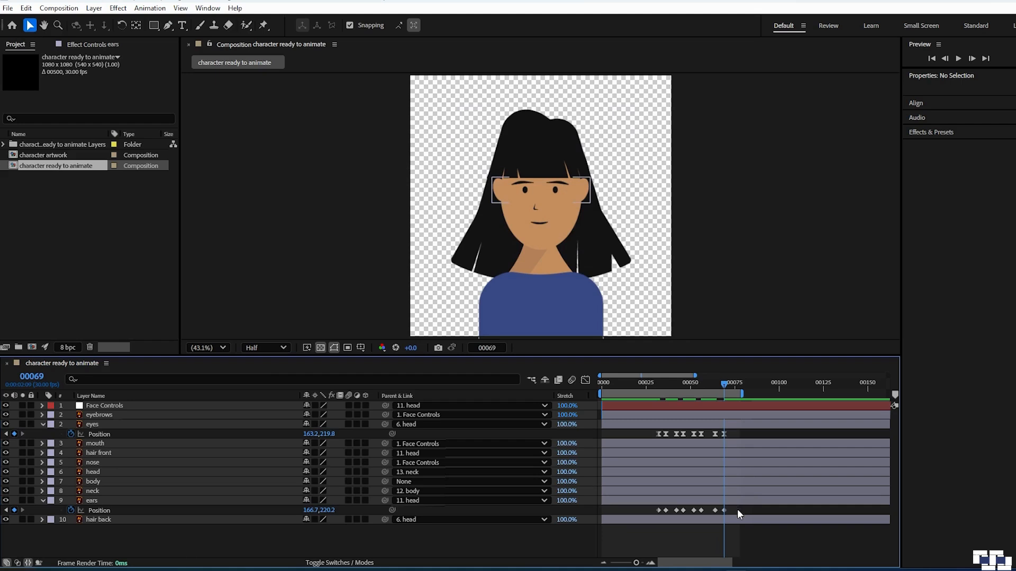
Apply Easy Ease to all the ears' position keyframes and fit their speed curves in the Graph Editor.
{"action": "left_click_drag", "start_coordinate": [737, 509], "coordinate": [655, 520]}
{"action": "key", "text": "F9"}
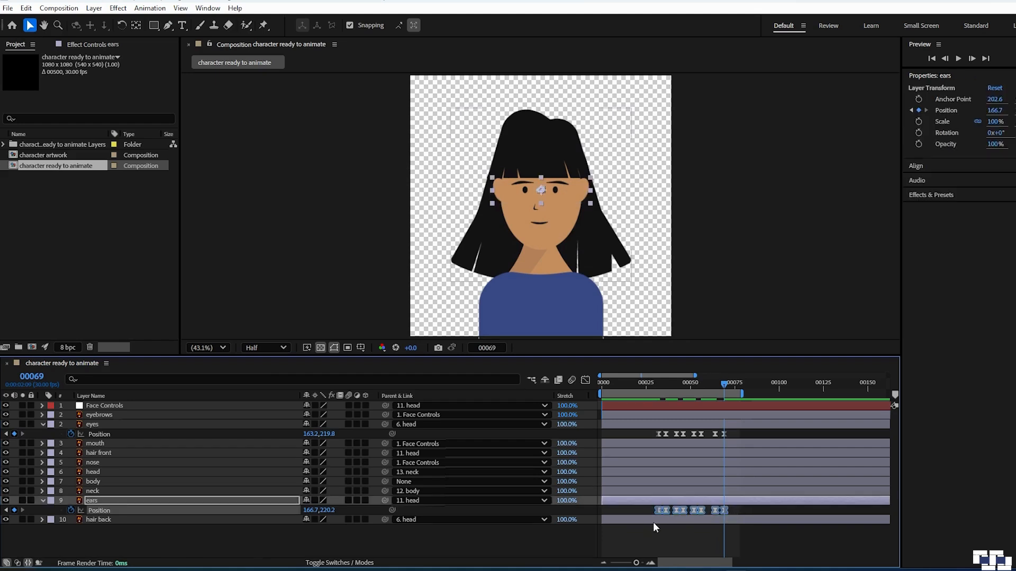
{"action": "left_click", "coordinate": [585, 380]}
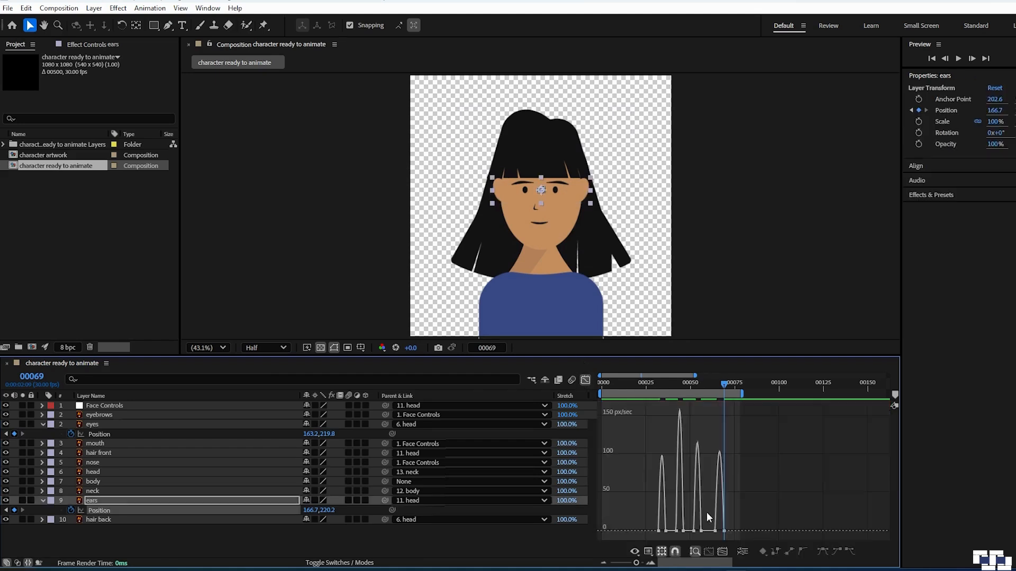
{"action": "left_click", "coordinate": [711, 551]}
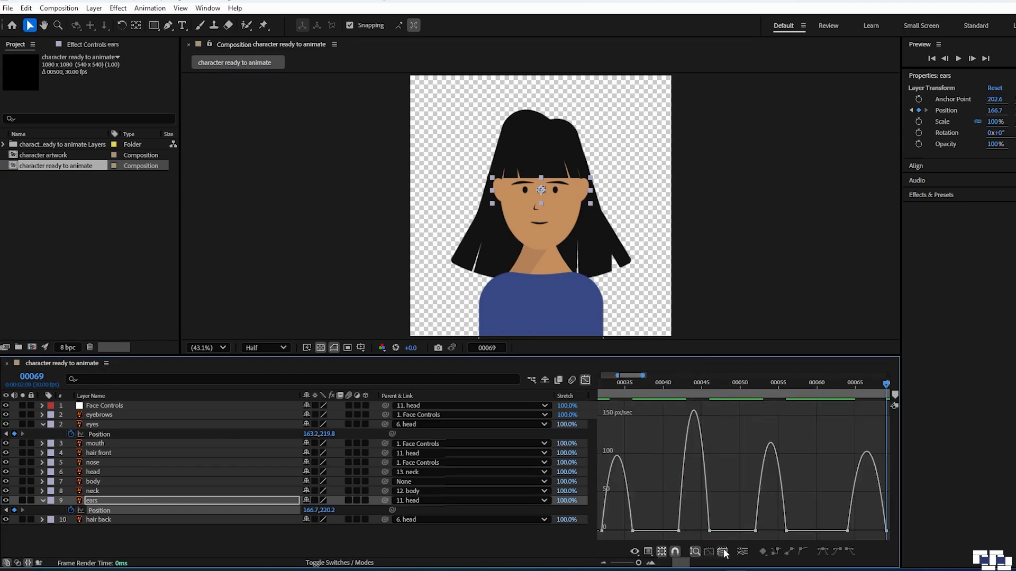
Reshape the speed curves of the ears' moves starting at frames 32, 42 and 52 to peak early, and preview the animation.
{"action": "left_click_drag", "start_coordinate": [607, 527], "coordinate": [691, 533]}
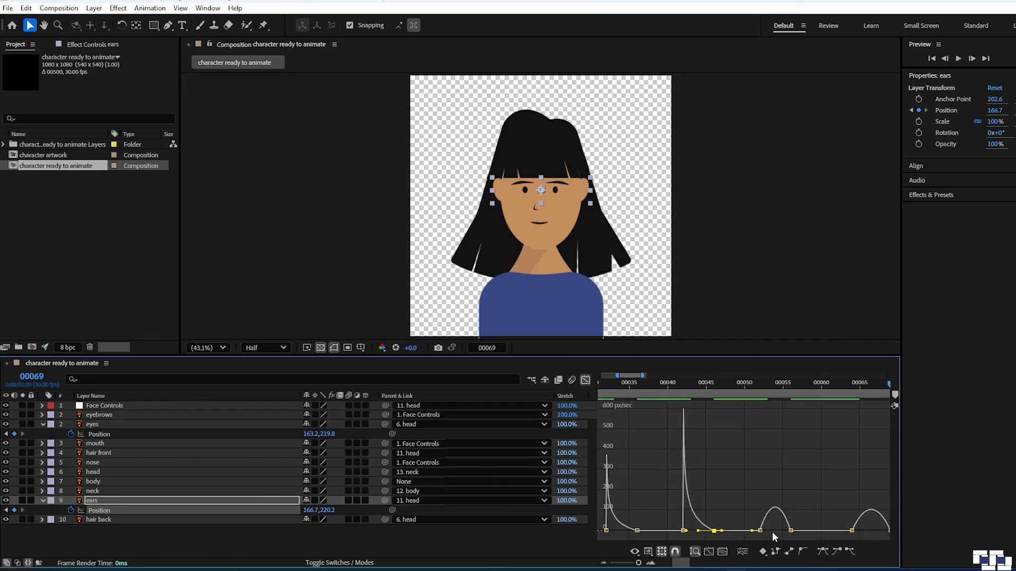
{"action": "left_click", "coordinate": [759, 532]}
{"action": "mouse_move", "coordinate": [765, 531]}
{"action": "left_mouse_down"}
{"action": "mouse_move", "coordinate": [754, 535]}
{"action": "mouse_move", "coordinate": [766, 532]}
{"action": "left_mouse_up"}
{"action": "left_click", "coordinate": [852, 531]}
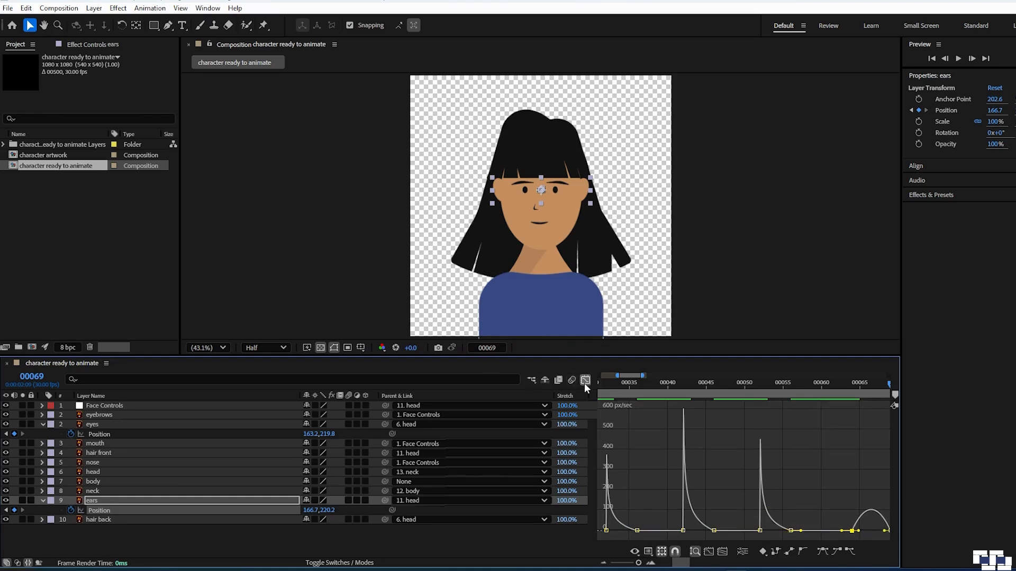
{"action": "left_click", "coordinate": [585, 381]}
{"action": "key", "text": "space"}
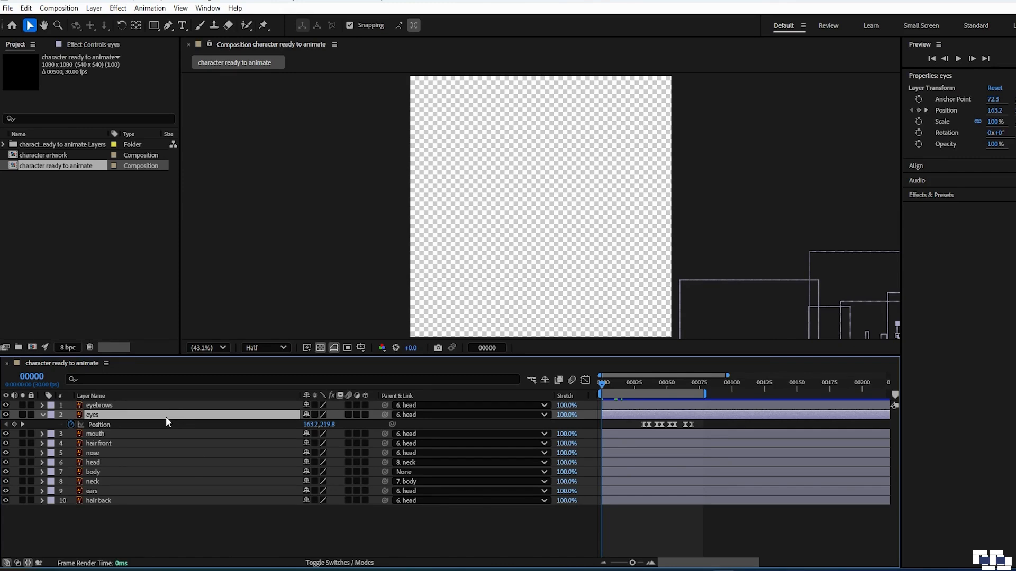
Keyframe the eyes layer's unlinked scale at frame 0 and set its vertical scale to 15% at frame 10.
{"action": "key", "text": "s"}
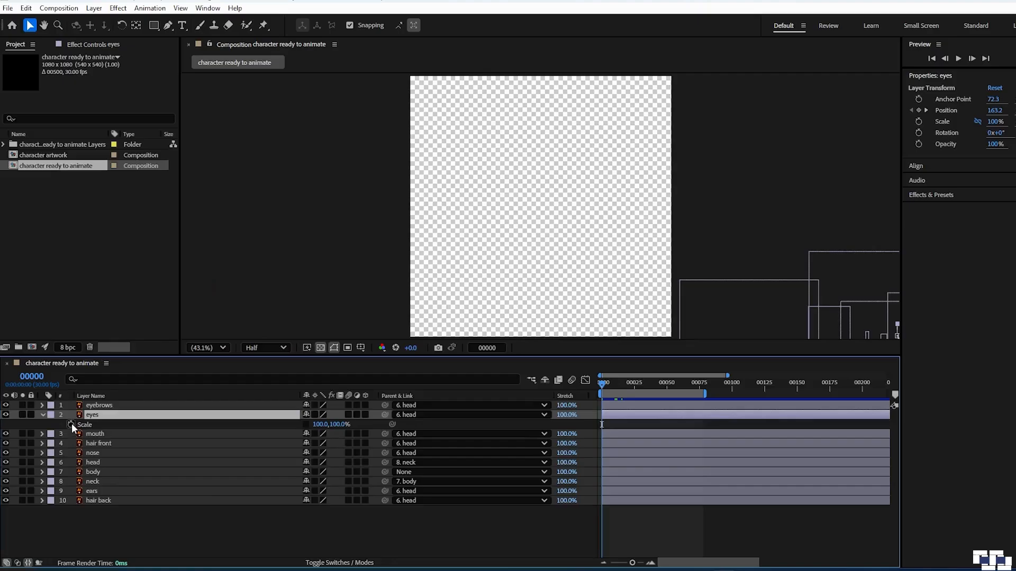
{"action": "left_click", "coordinate": [131, 405]}
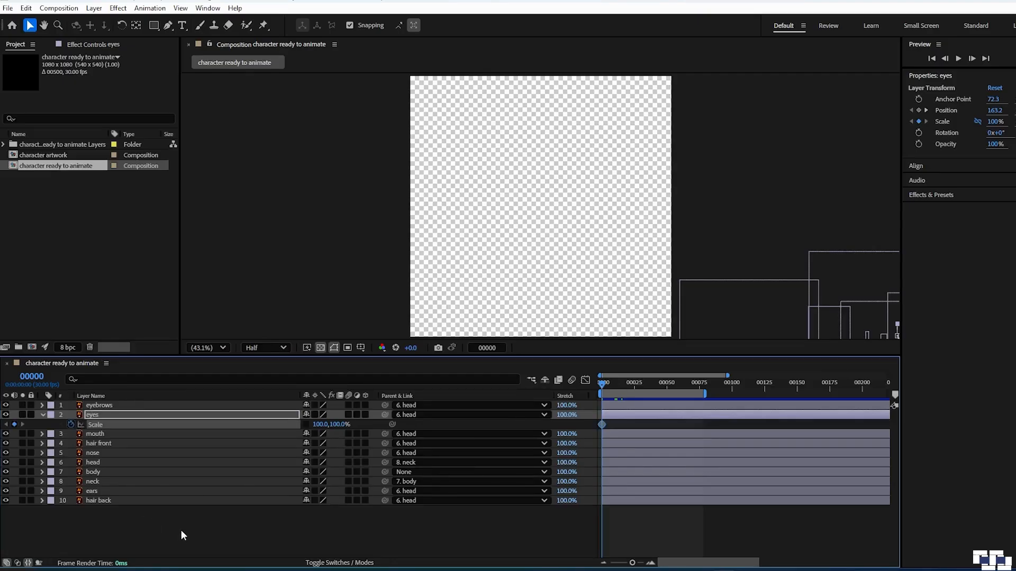
{"action": "key", "text": "space"}
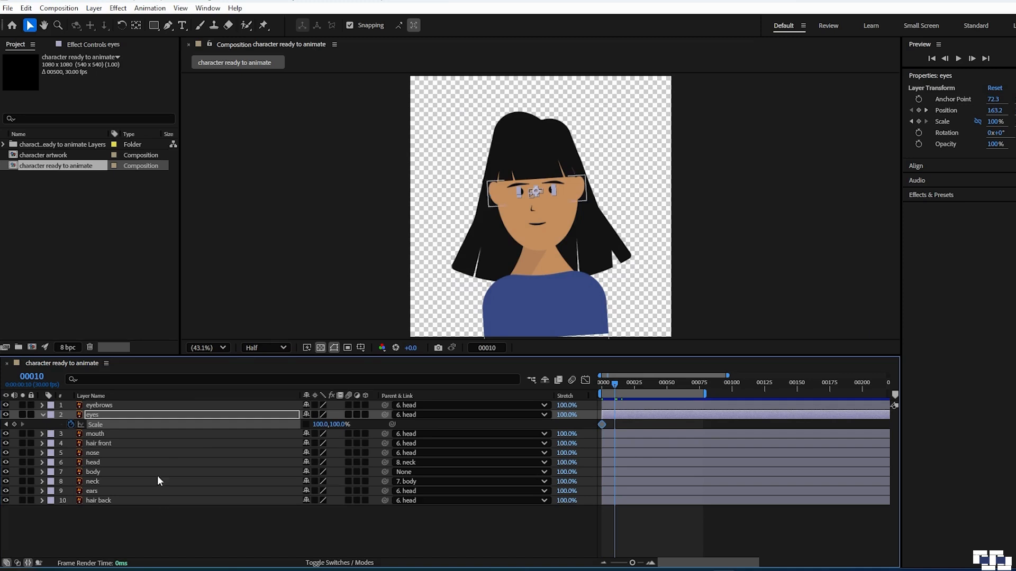
{"action": "left_click", "coordinate": [340, 425]}
{"action": "type", "text": "15"}
{"action": "key", "text": "Return"}
{"action": "left_click", "coordinate": [370, 514]}
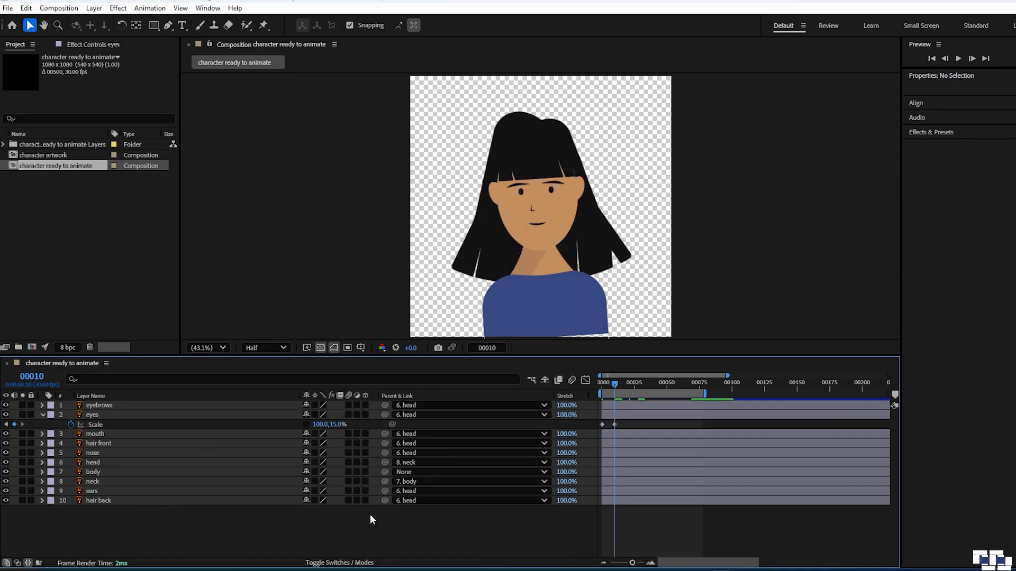
Set the eyes' vertical scale to 100% at frame 15, ease the three scale keyframes and preview the blink.
{"action": "key", "text": "Page_Down"}
{"action": "key", "text": "Page_Down"}
{"action": "key", "text": "Page_Down"}
{"action": "key", "text": "Page_Down"}
{"action": "key", "text": "Page_Down"}
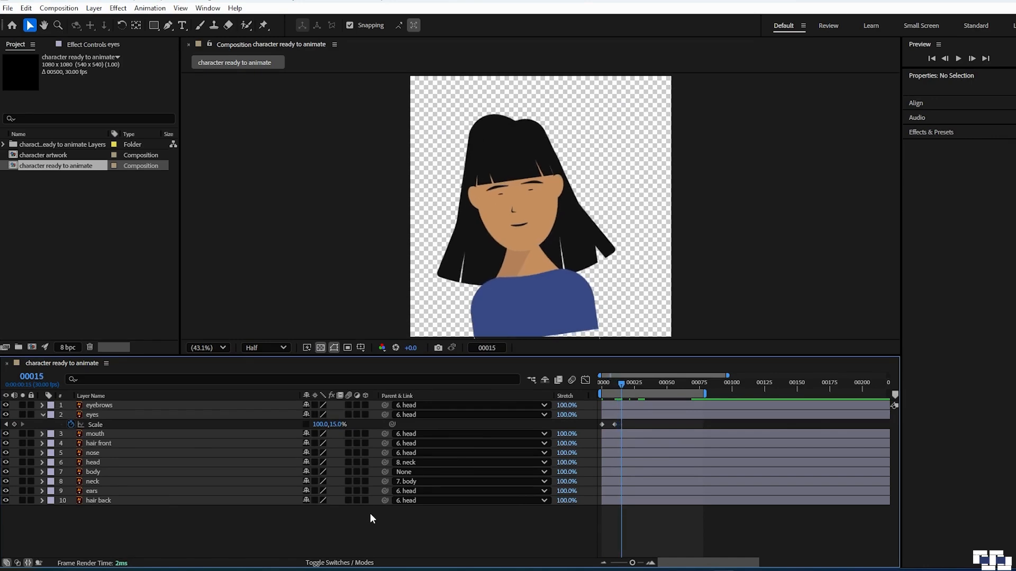
{"action": "left_click", "coordinate": [339, 425]}
{"action": "type", "text": "100"}
{"action": "key", "text": "Return"}
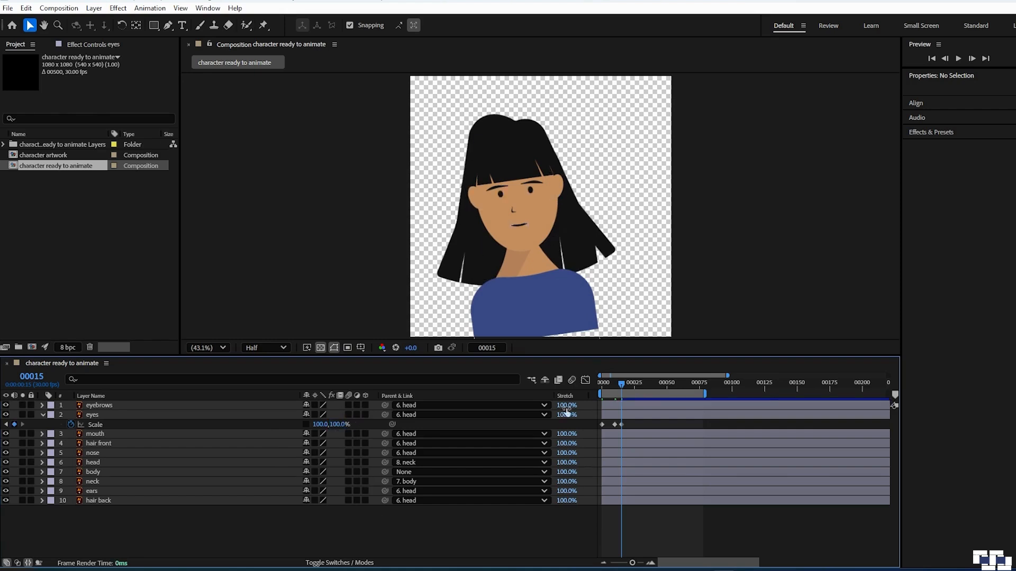
{"action": "left_click_drag", "start_coordinate": [643, 423], "coordinate": [596, 433]}
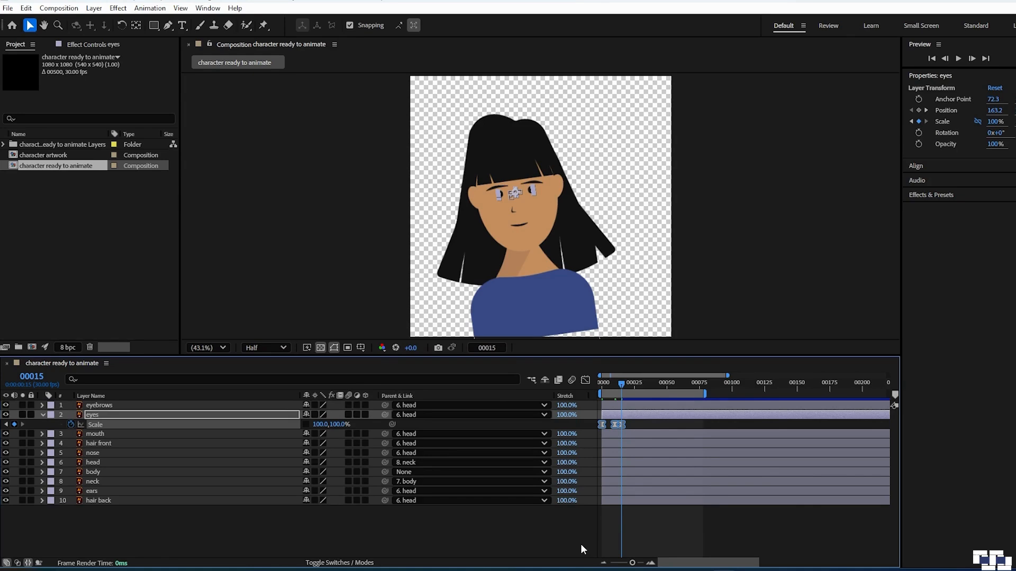
{"action": "key", "text": "space"}
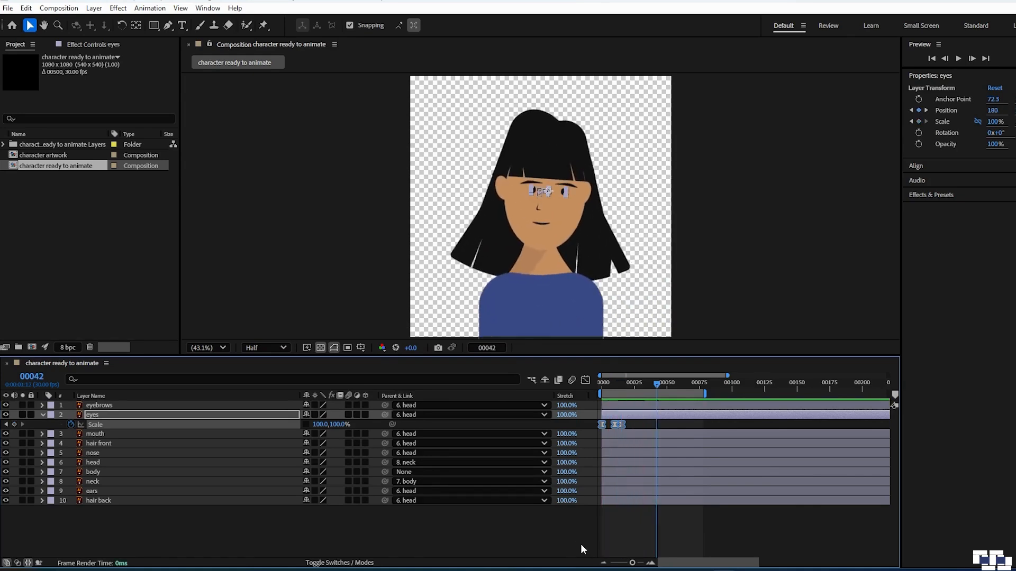
Start a second blink with an eyes scale keyframe at frame 28 and a vertical scale of 15% at frame 32.
{"action": "left_click", "coordinate": [636, 383]}
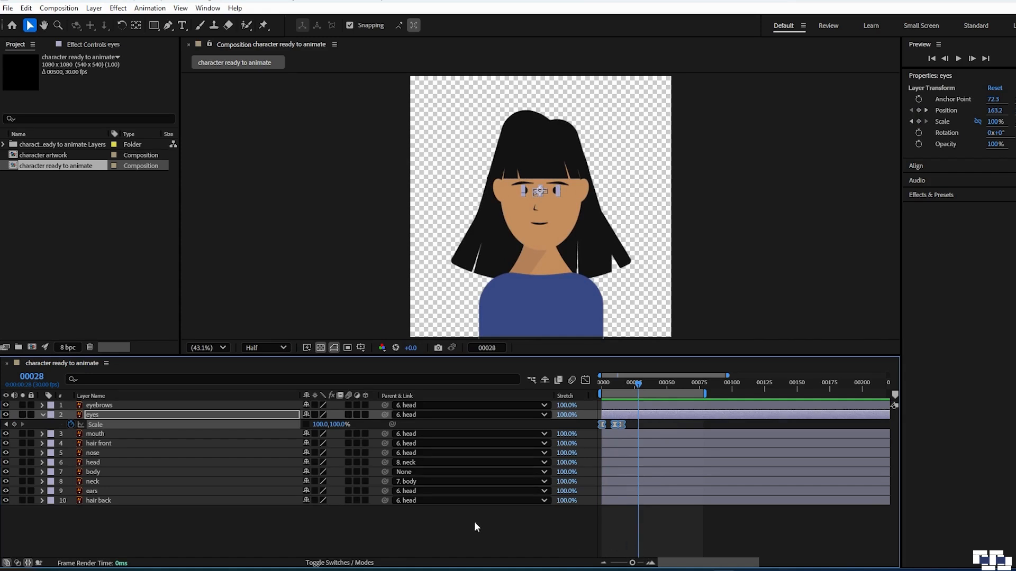
{"action": "left_click", "coordinate": [481, 530]}
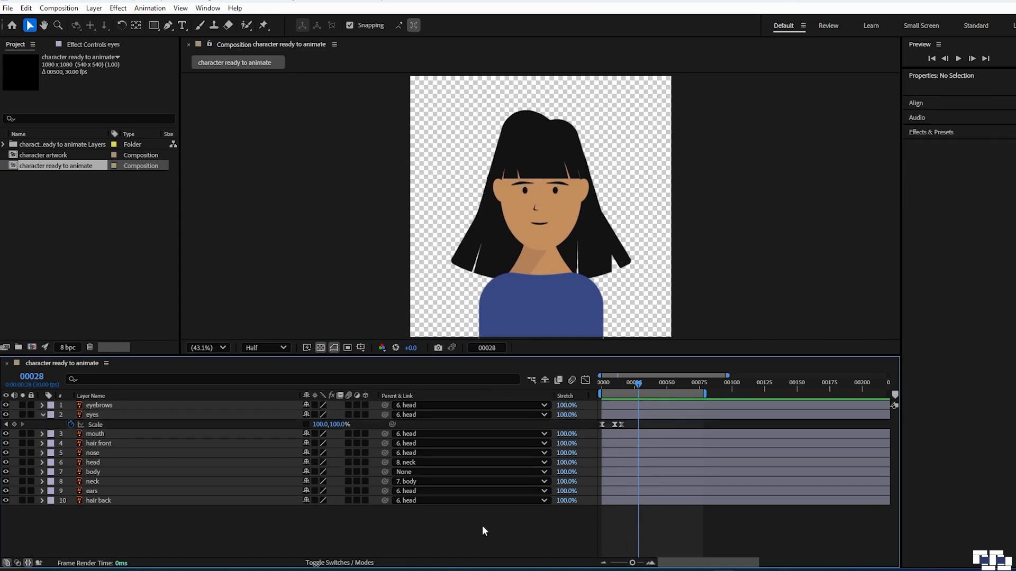
{"action": "left_click", "coordinate": [15, 424]}
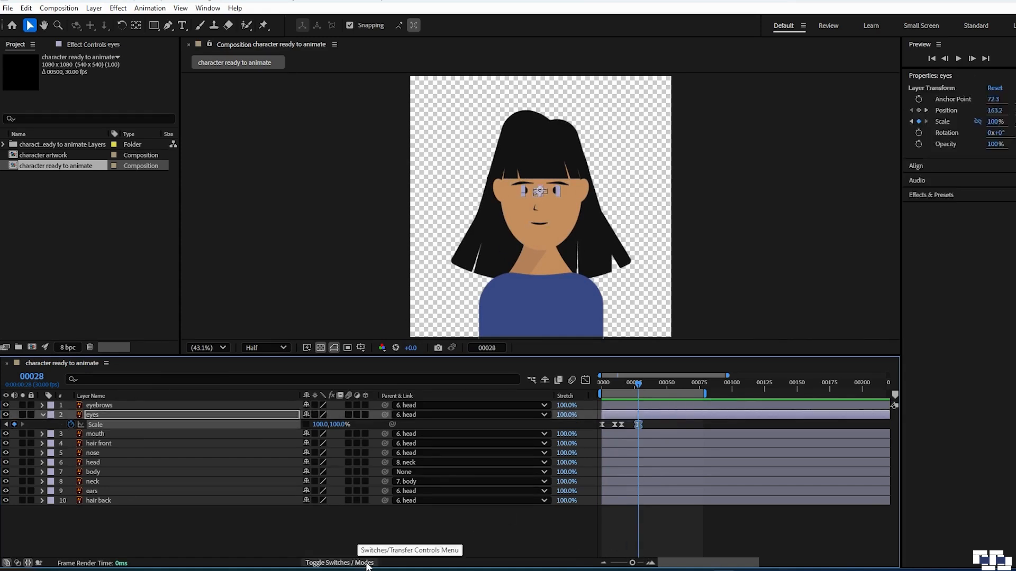
{"action": "key", "text": "Page_Down"}
{"action": "key", "text": "Page_Down"}
{"action": "key", "text": "Page_Down"}
{"action": "key", "text": "Page_Down"}
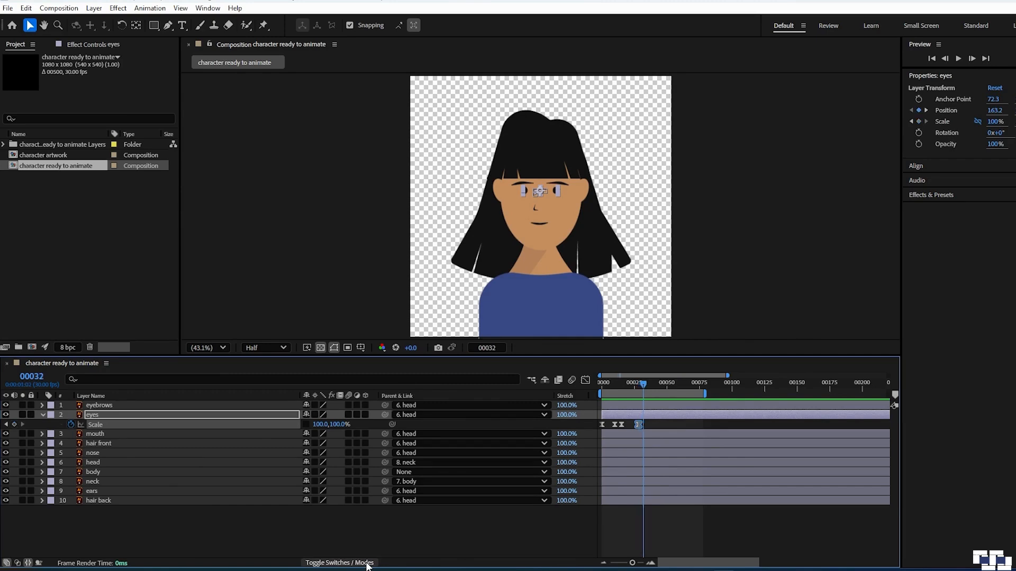
{"action": "left_click", "coordinate": [349, 434]}
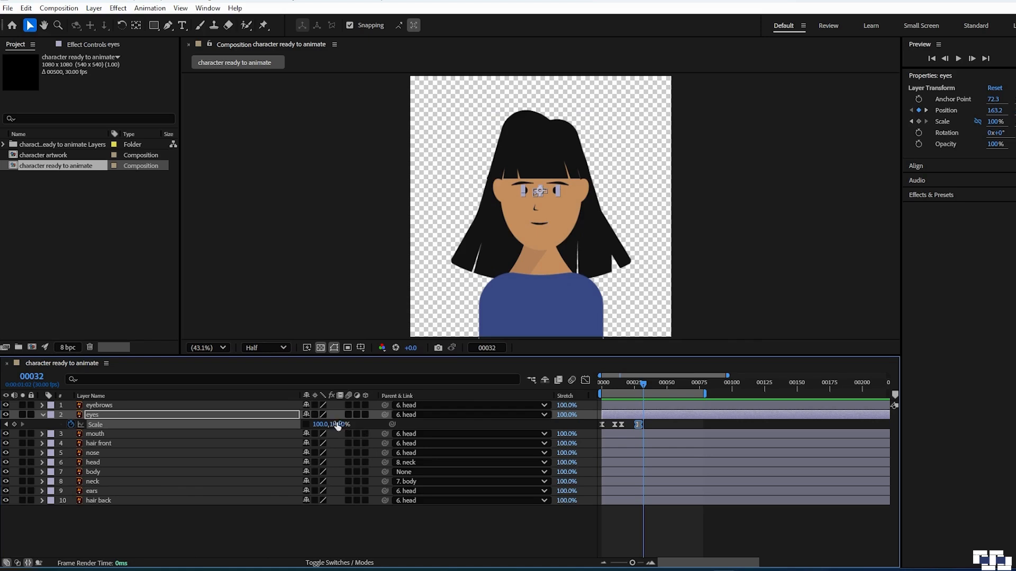
{"action": "type", "text": "15"}
{"action": "left_click", "coordinate": [349, 522]}
Reopen the eyes by setting their vertical scale to 100% at frame 36.
{"action": "key", "text": "Page_Down"}
{"action": "key", "text": "Page_Down"}
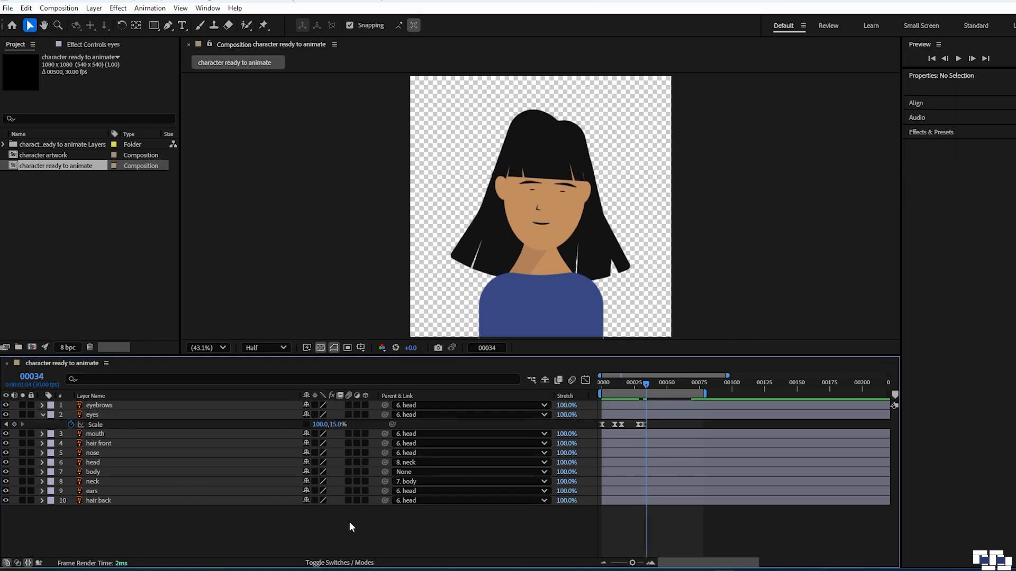
{"action": "key", "text": "Page_Down"}
{"action": "key", "text": "Page_Down"}
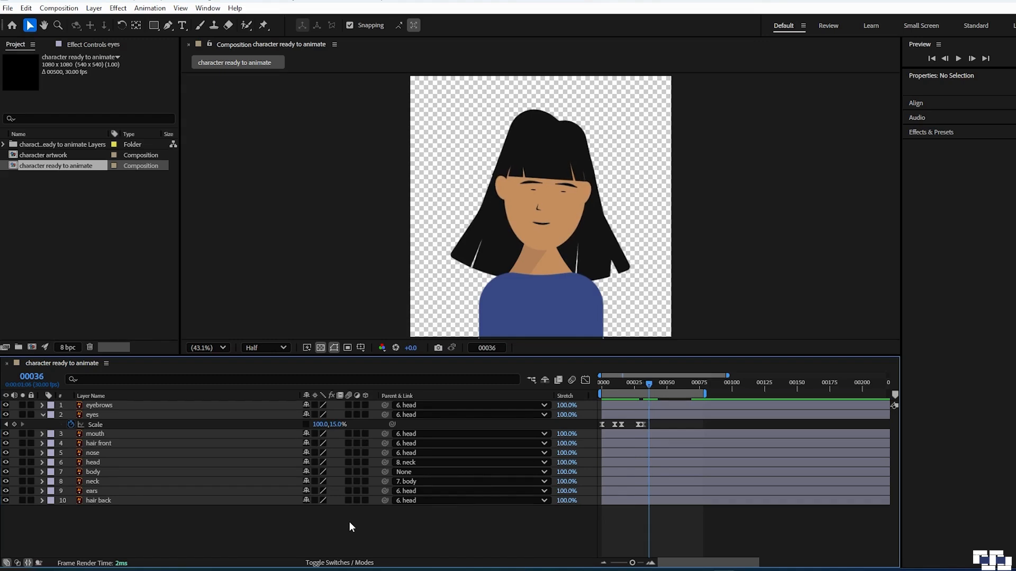
{"action": "left_click", "coordinate": [335, 425]}
{"action": "type", "text": "100"}
{"action": "key", "text": "Return"}
Start a third blink with an eyes scale keyframe at frame 64 and a vertical scale of 15% at frame 68.
{"action": "key", "text": "space"}
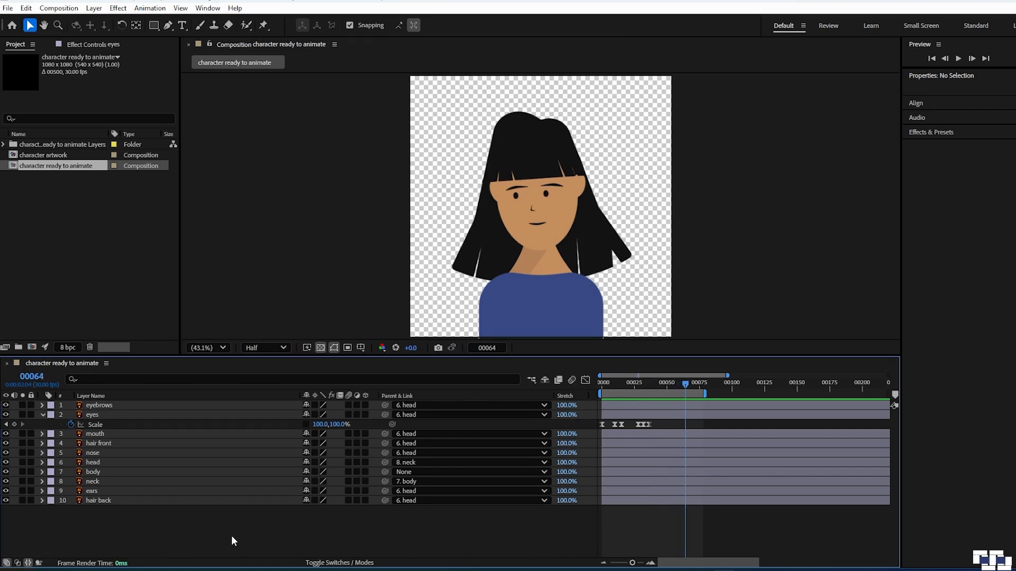
{"action": "left_click", "coordinate": [14, 424]}
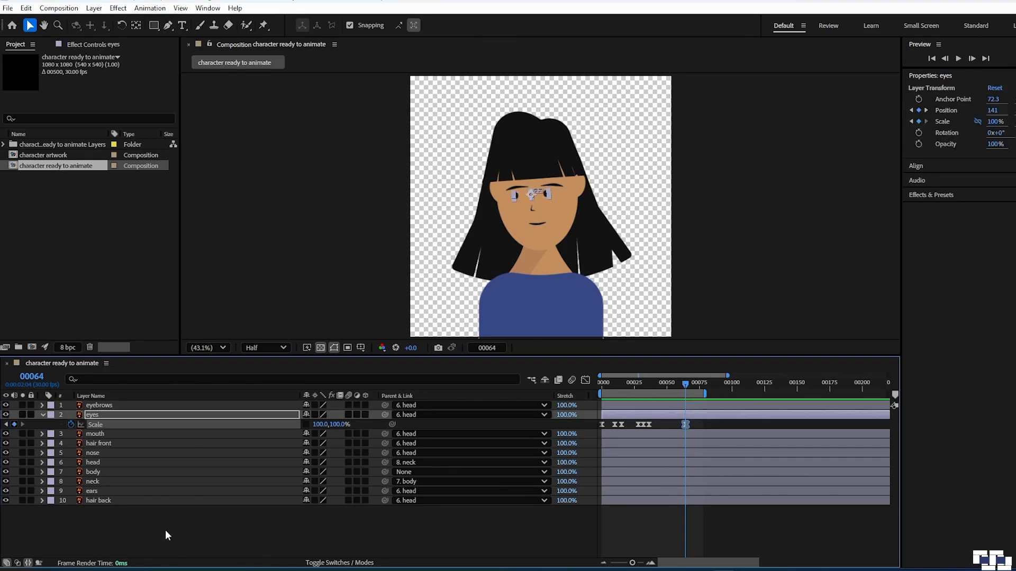
{"action": "key", "text": "Page_Down"}
{"action": "key", "text": "Page_Down"}
{"action": "key", "text": "Page_Down"}
{"action": "key", "text": "Page_Down"}
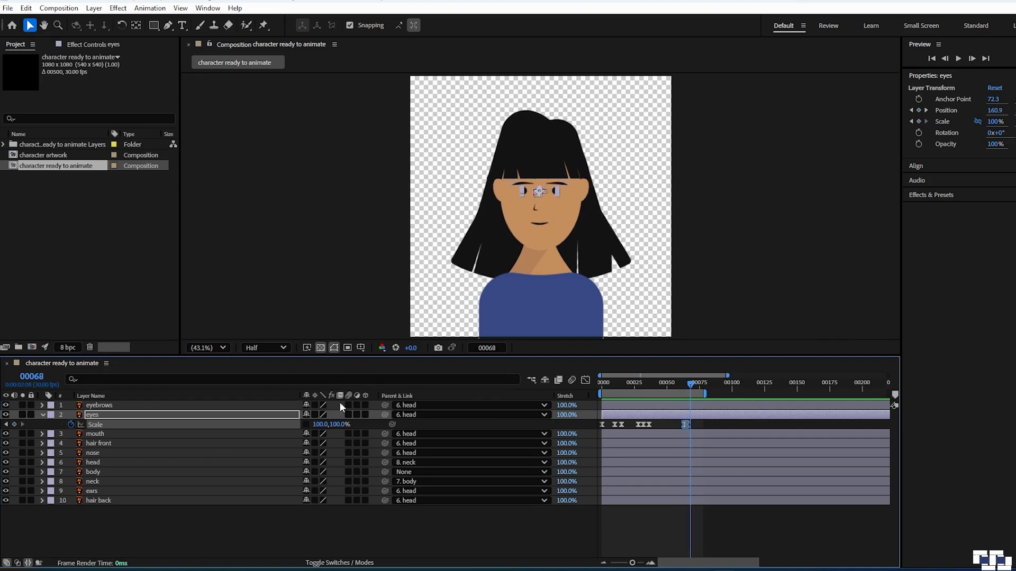
{"action": "left_click", "coordinate": [340, 422]}
{"action": "type", "text": "15"}
{"action": "left_click", "coordinate": [362, 531]}
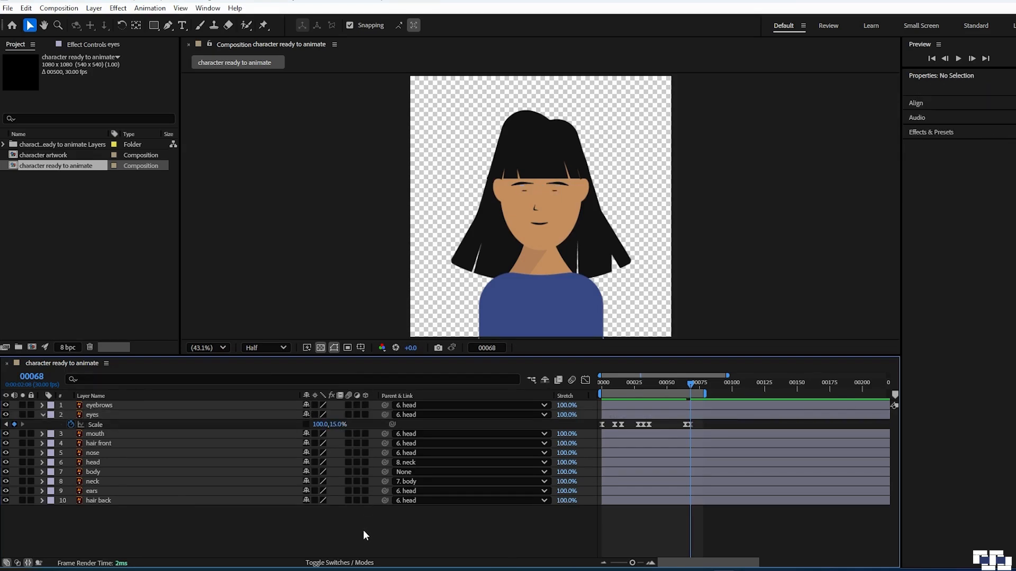
Reopen the eyes by setting their vertical scale to 100% at frame 72, and preview the blinks.
{"action": "key", "text": "Page_Down"}
{"action": "key", "text": "Page_Down"}
{"action": "key", "text": "Page_Down"}
{"action": "key", "text": "Page_Down"}
{"action": "left_click", "coordinate": [340, 425]}
{"action": "left_click", "coordinate": [342, 424]}
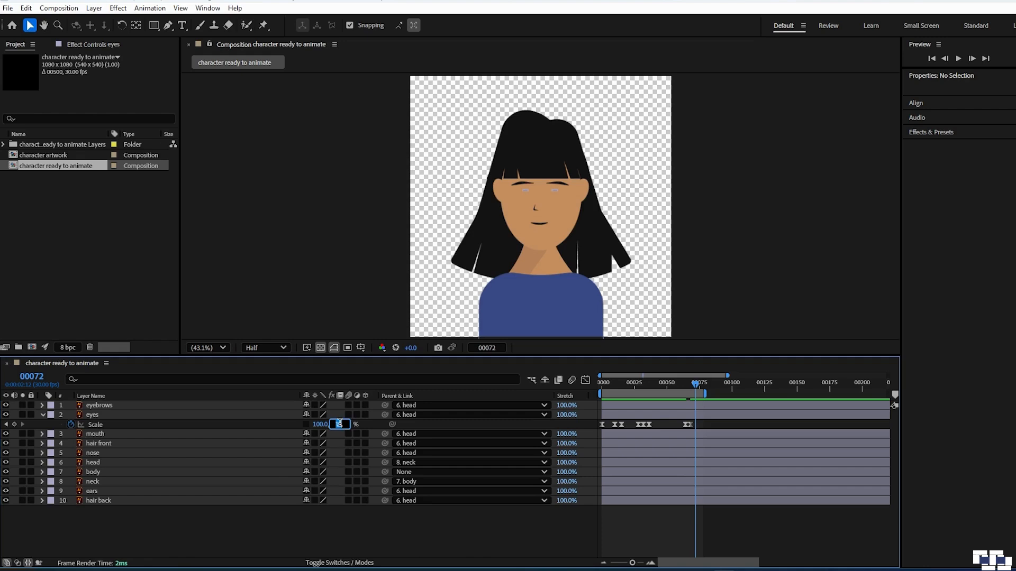
{"action": "type", "text": "100"}
{"action": "key", "text": "Return"}
{"action": "key", "text": "space"}
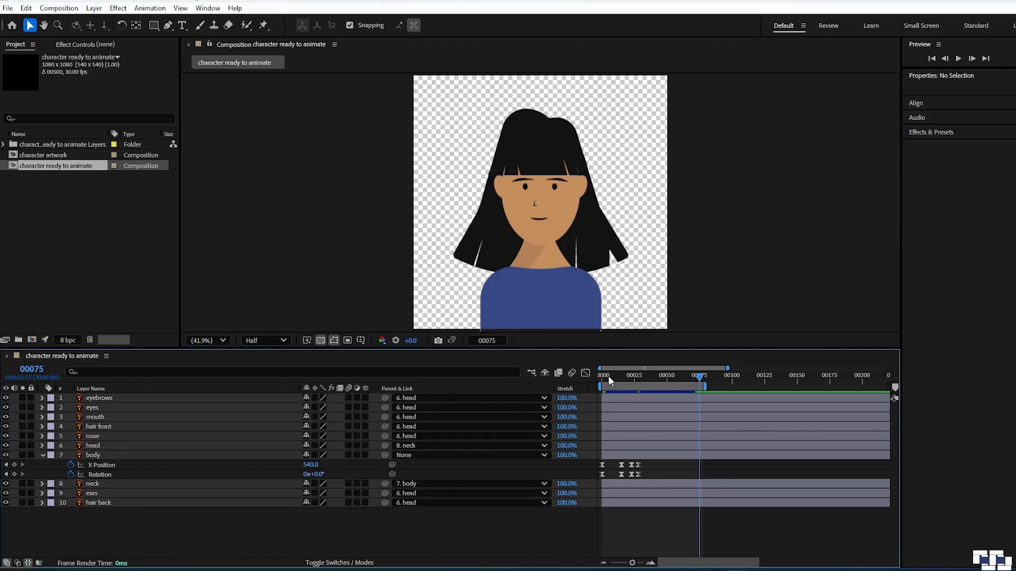
Start rotation keyframes on the hair front layer at frame 7, leaving the rotation at 0°.
{"action": "left_click_drag", "start_coordinate": [645, 371], "coordinate": [589, 374]}
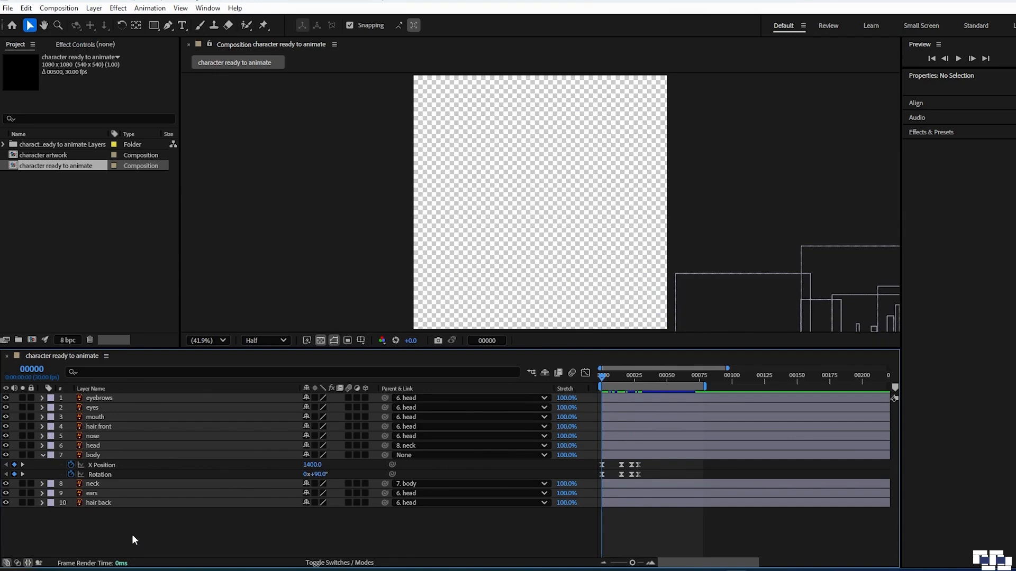
{"action": "left_click", "coordinate": [101, 426]}
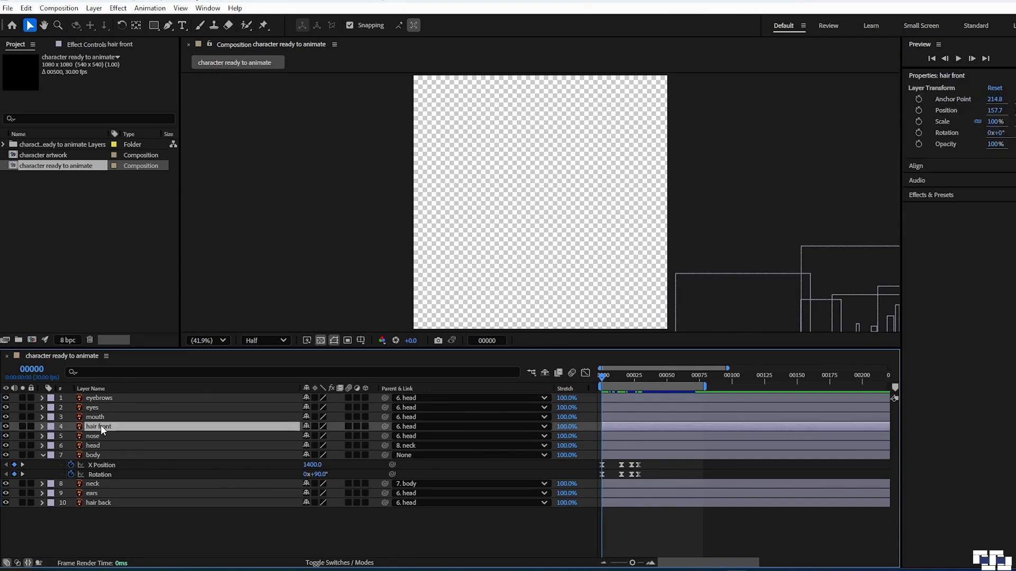
{"action": "key", "text": "r"}
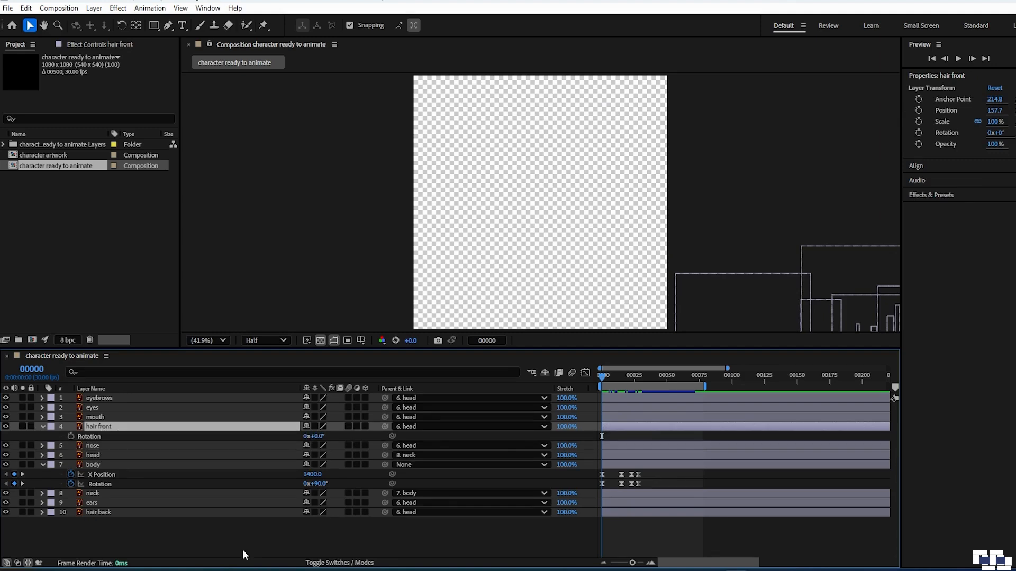
{"action": "key", "text": "space"}
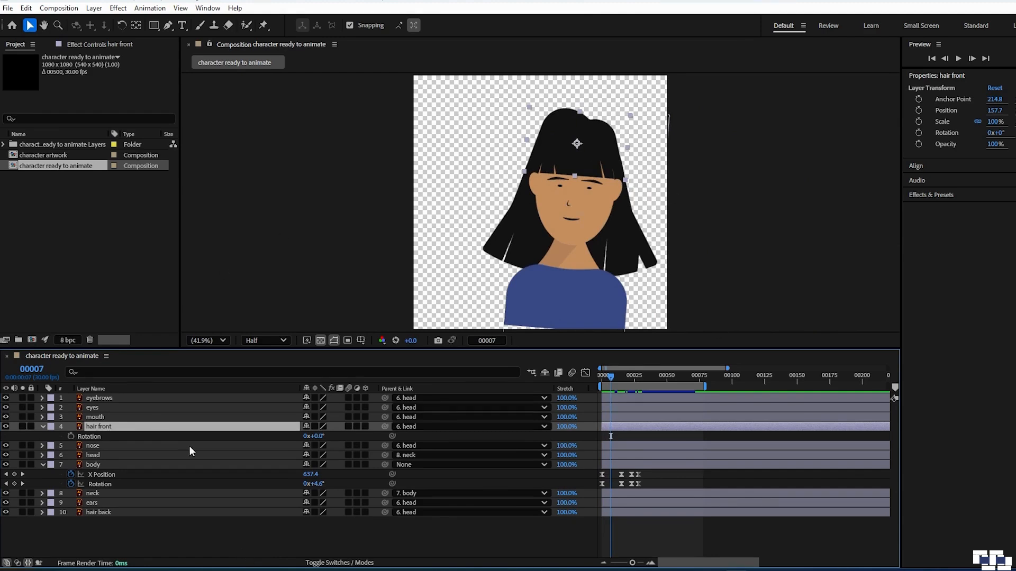
{"action": "left_click", "coordinate": [74, 436]}
Set the hair front layer's rotation to -7° at frame 16 and hide the hair back layer.
{"action": "key", "text": "space"}
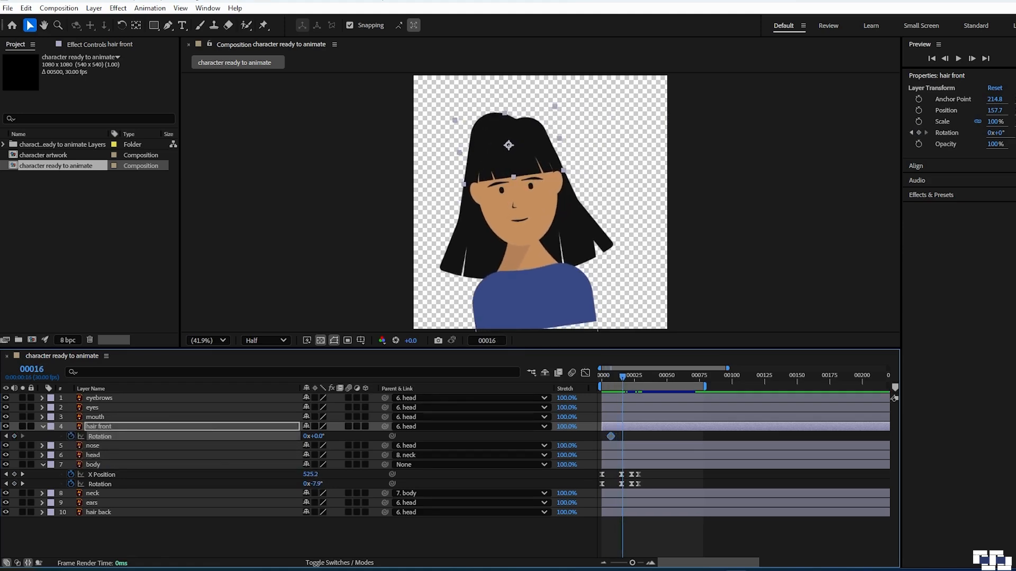
{"action": "left_click", "coordinate": [316, 438]}
{"action": "type", "text": "-7"}
{"action": "left_click", "coordinate": [53, 527]}
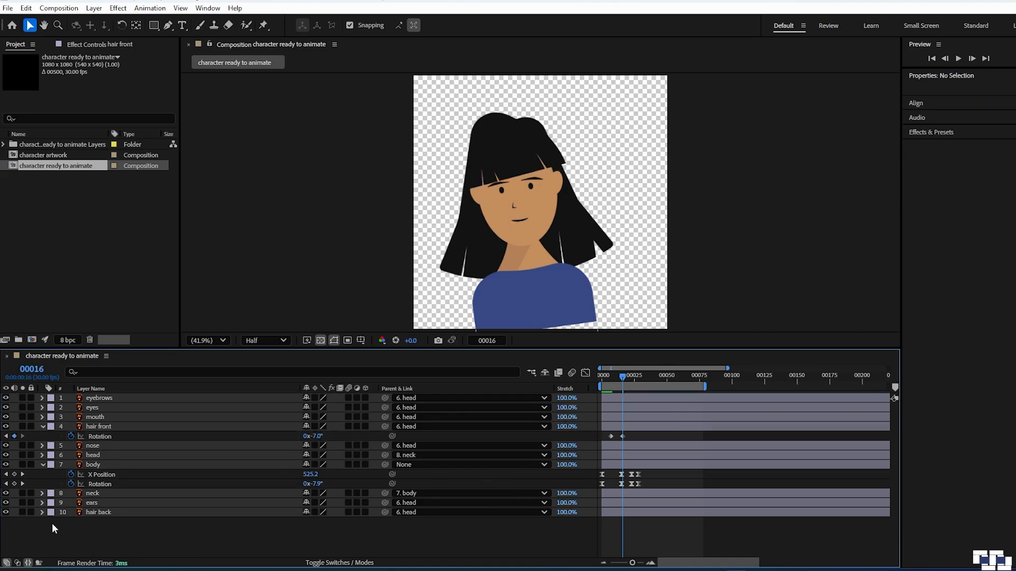
{"action": "left_click", "coordinate": [5, 513]}
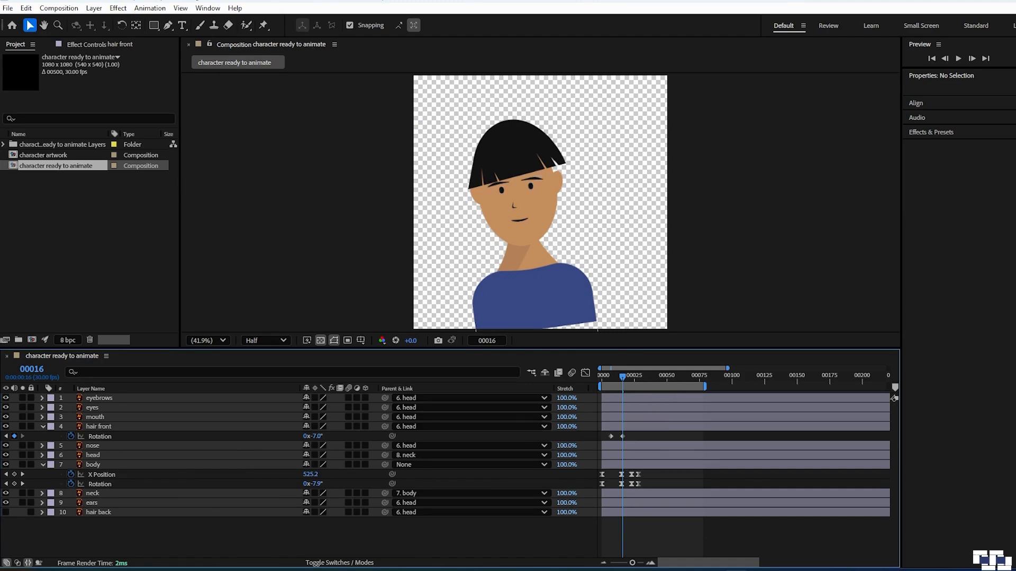
Swing the hair front the opposite way with a rotation of 5° at frame 23.
{"action": "left_click", "coordinate": [6, 436]}
{"action": "left_click", "coordinate": [24, 435]}
{"action": "key", "text": "Page_Down"}
{"action": "key", "text": "Page_Down"}
{"action": "key", "text": "Page_Down"}
{"action": "key", "text": "Page_Down"}
{"action": "key", "text": "Page_Down"}
{"action": "key", "text": "Page_Down"}
{"action": "key", "text": "Page_Down"}
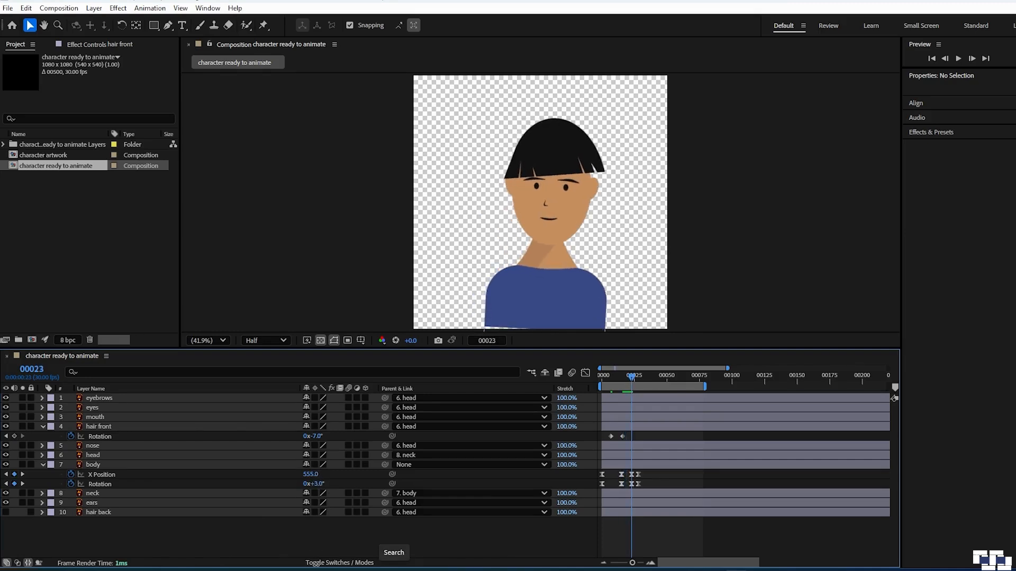
{"action": "left_click", "coordinate": [316, 437]}
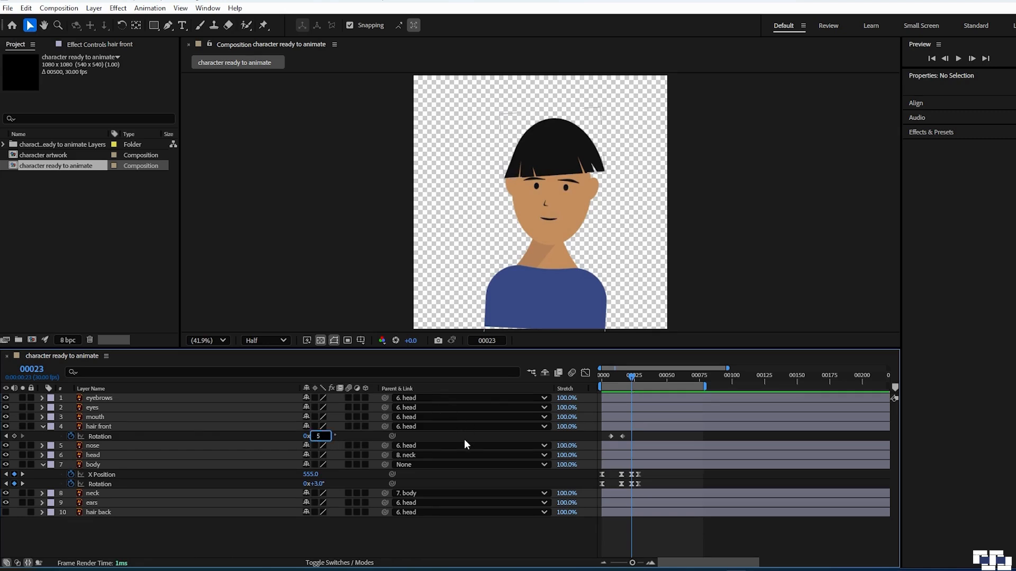
{"action": "key", "text": "Return"}
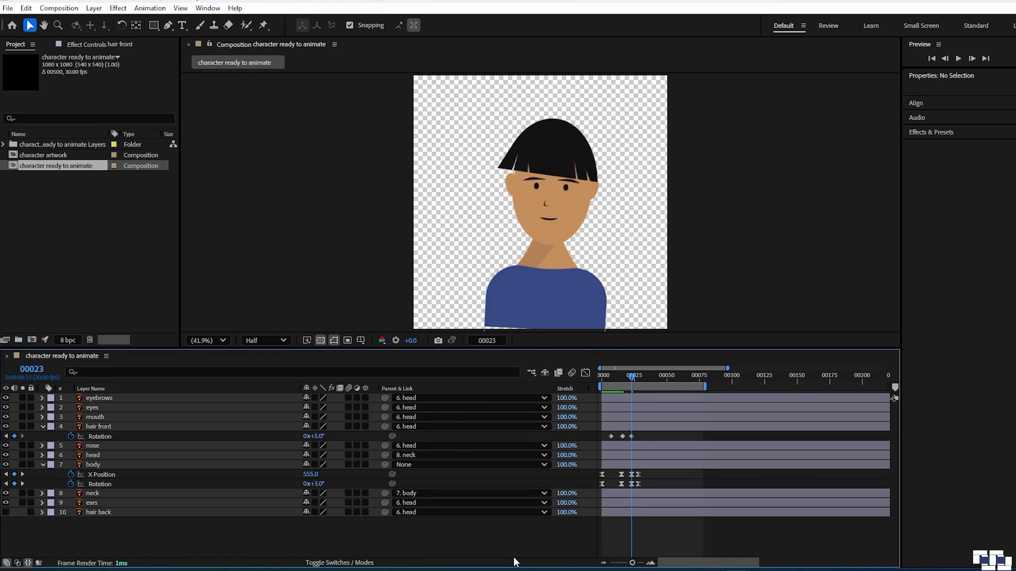
Set the hair front layer's rotation to -2° at frame 26.
{"action": "key", "text": "Page_Down"}
{"action": "key", "text": "Page_Down"}
{"action": "key", "text": "Page_Down"}
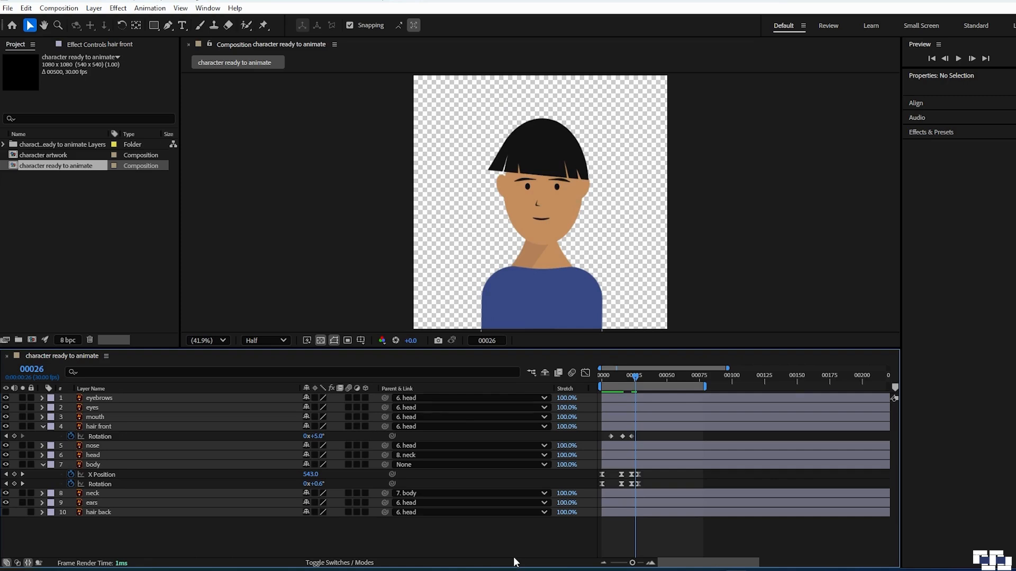
{"action": "left_click", "coordinate": [318, 436]}
{"action": "type", "text": "-2"}
{"action": "key", "text": "Return"}
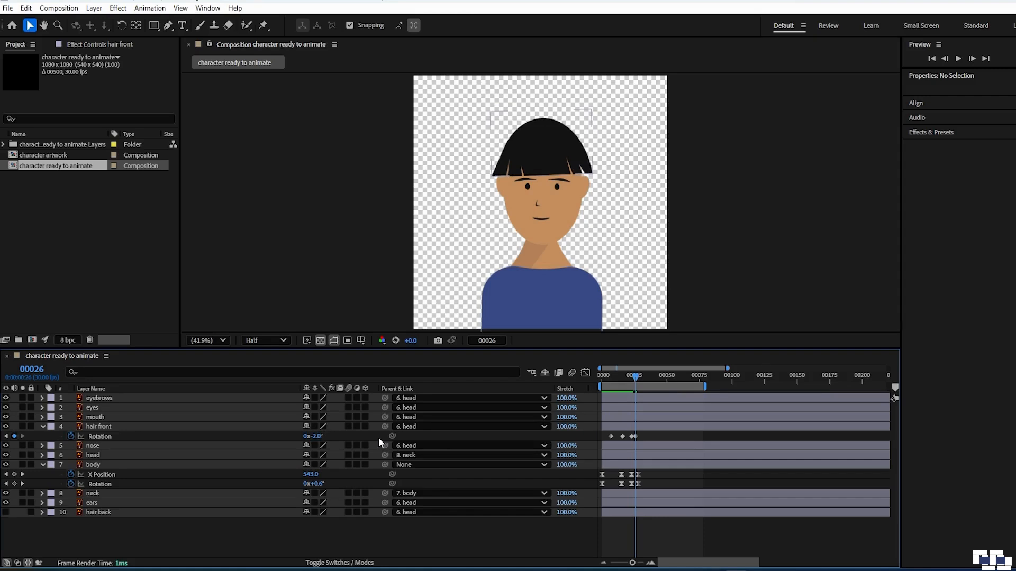
Settle the hair front with a rotation of 0° at frame 29 and preview the swing from frame 0.
{"action": "key", "text": "Page_Down"}
{"action": "key", "text": "Page_Down"}
{"action": "key", "text": "Page_Down"}
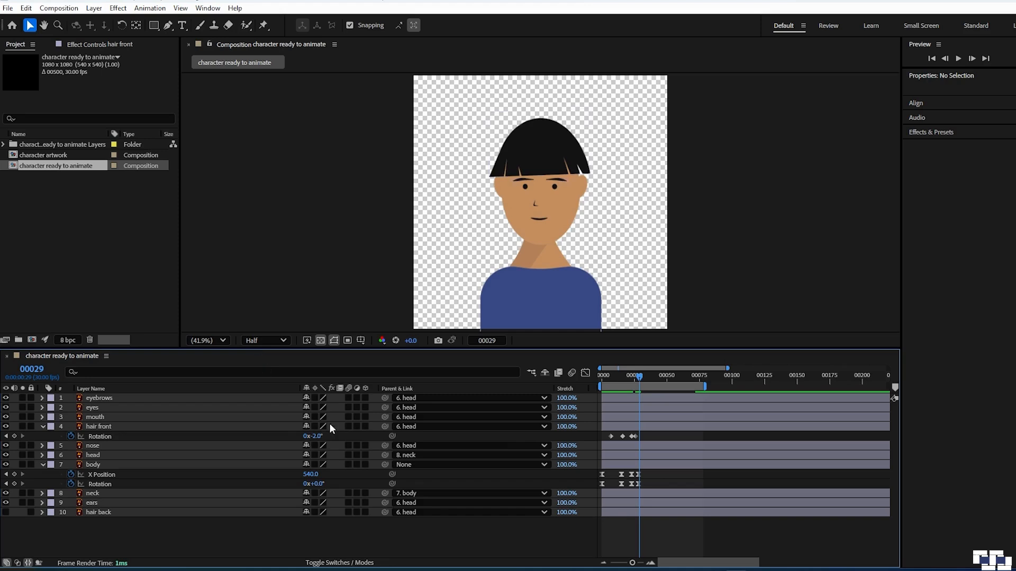
{"action": "left_click", "coordinate": [317, 436]}
{"action": "type", "text": "0"}
{"action": "key", "text": "Return"}
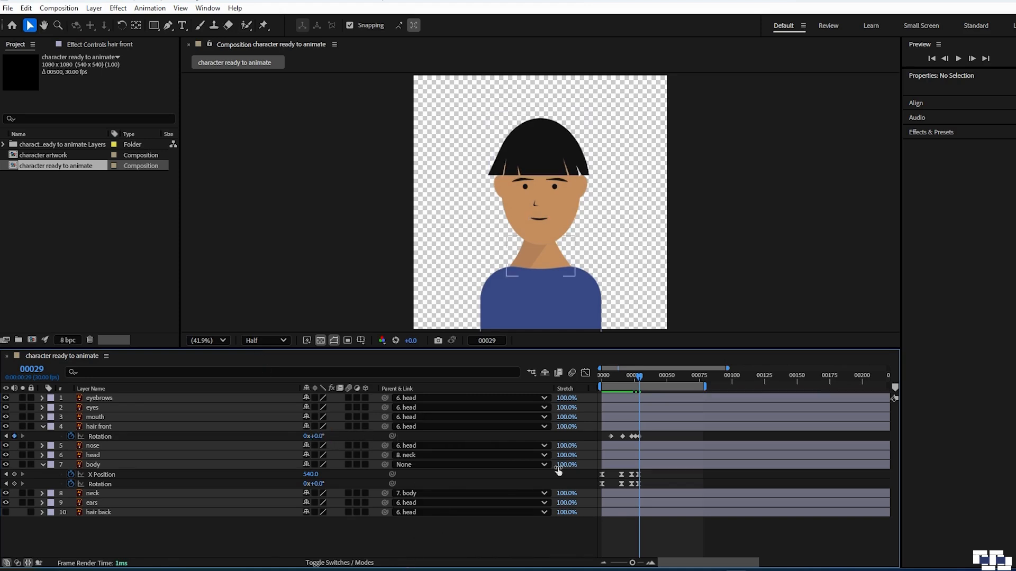
{"action": "left_click_drag", "start_coordinate": [641, 378], "coordinate": [587, 377]}
{"action": "key", "text": "space"}
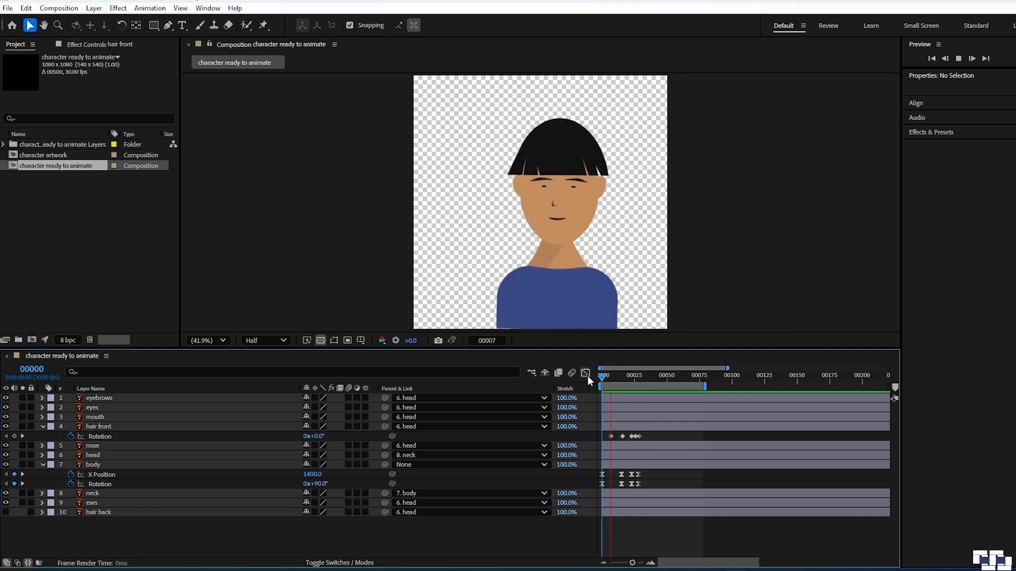
{"action": "key", "text": "space"}
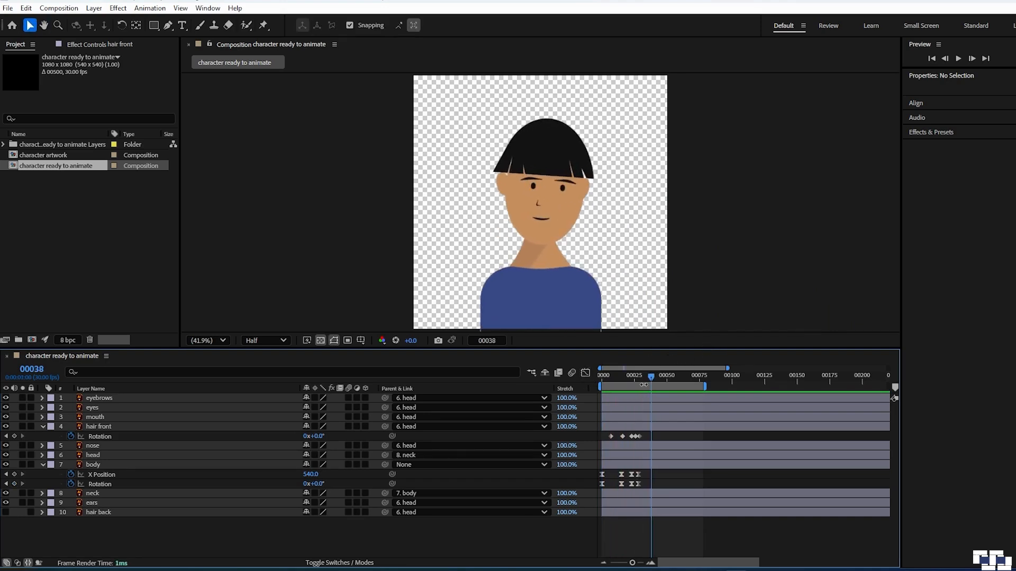
Easy-ease all hair front rotation keyframes, reshape their speed curves for stronger easing in the graph editor and preview the motion.
{"action": "left_click_drag", "start_coordinate": [646, 434], "coordinate": [608, 443]}
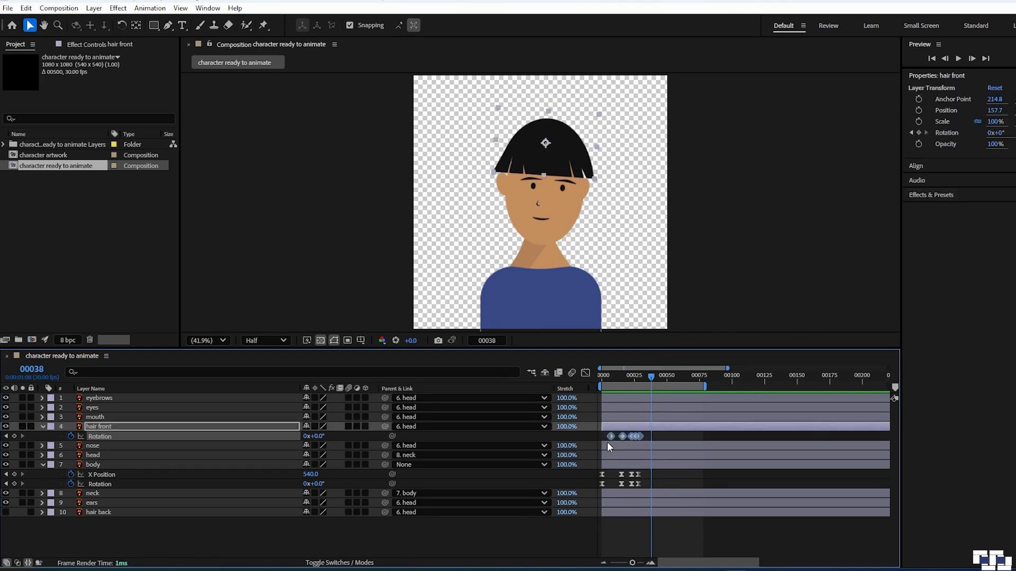
{"action": "key", "text": "F9"}
{"action": "key", "text": "shift+F3"}
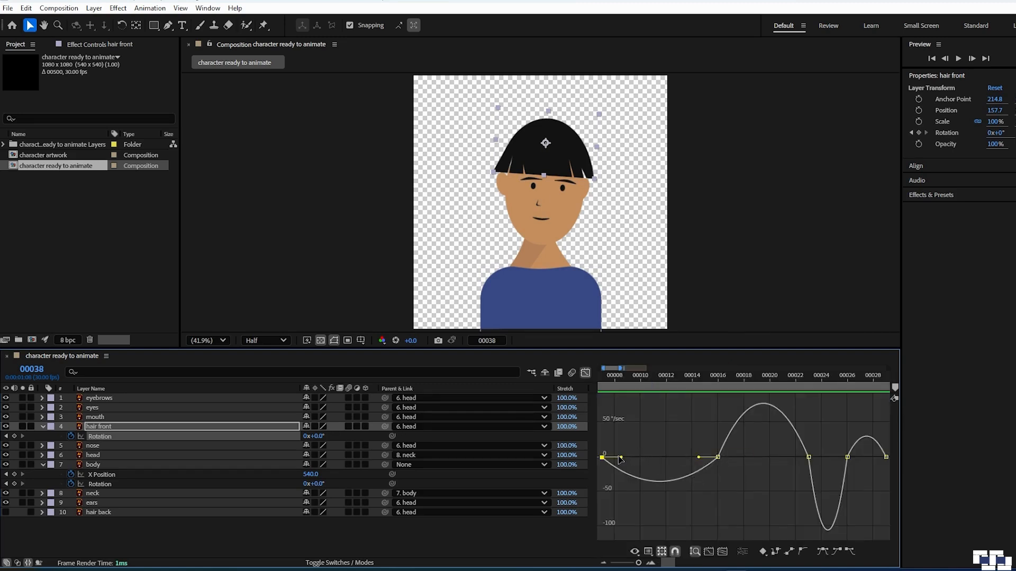
{"action": "left_click_drag", "start_coordinate": [621, 458], "coordinate": [648, 455]}
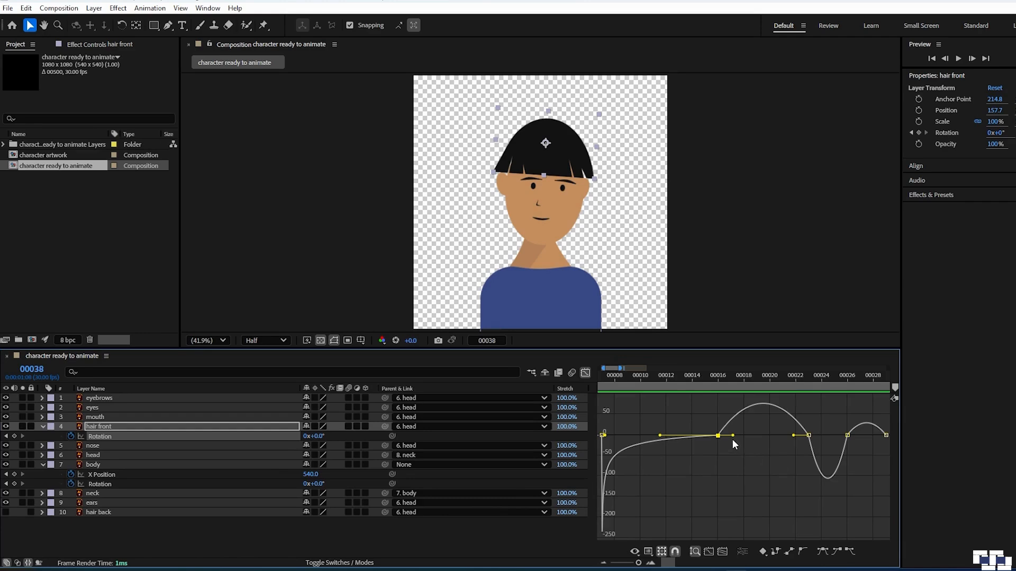
{"action": "left_click_drag", "start_coordinate": [733, 436], "coordinate": [861, 501]}
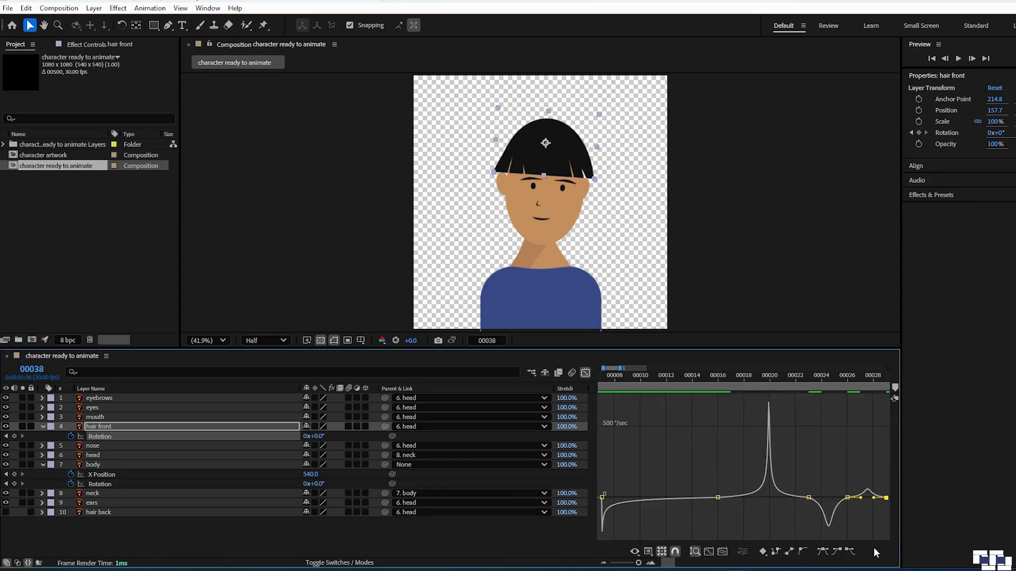
{"action": "key", "text": "space"}
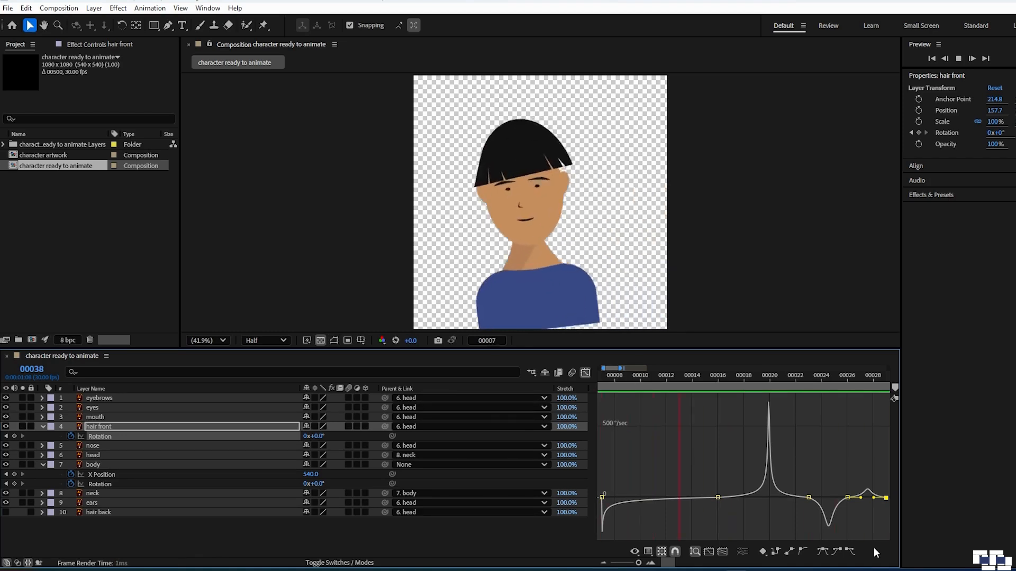
{"action": "key", "text": "space"}
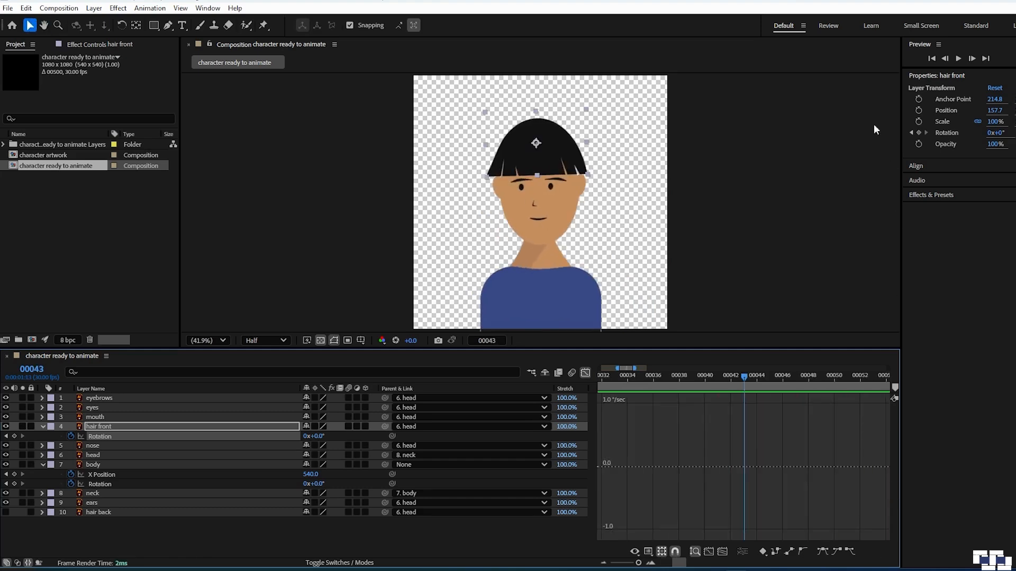
Leave the graph editor for the layer bar view and make the hair back layer visible again.
{"action": "left_click", "coordinate": [585, 373]}
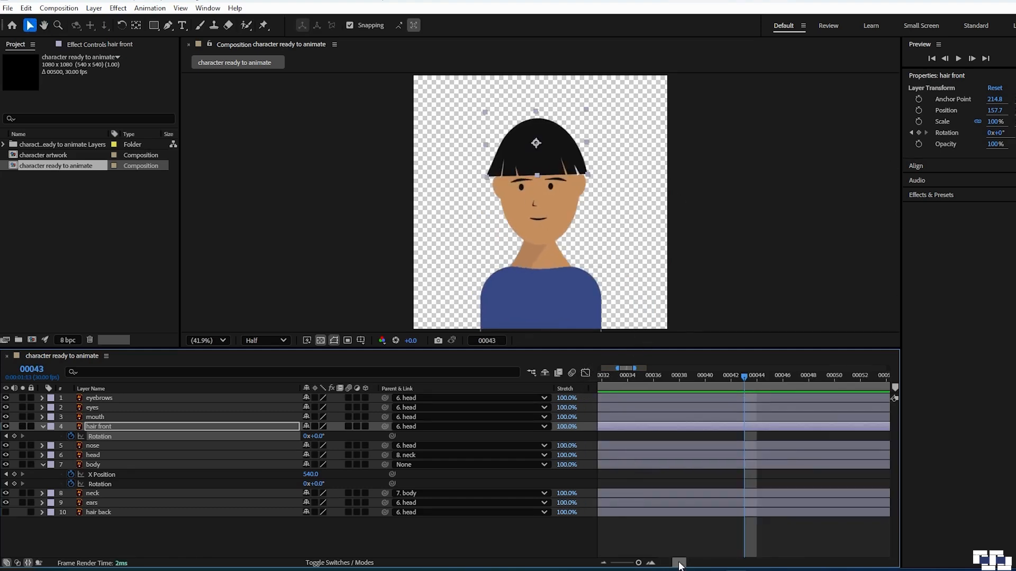
{"action": "left_click_drag", "start_coordinate": [679, 563], "coordinate": [637, 563]}
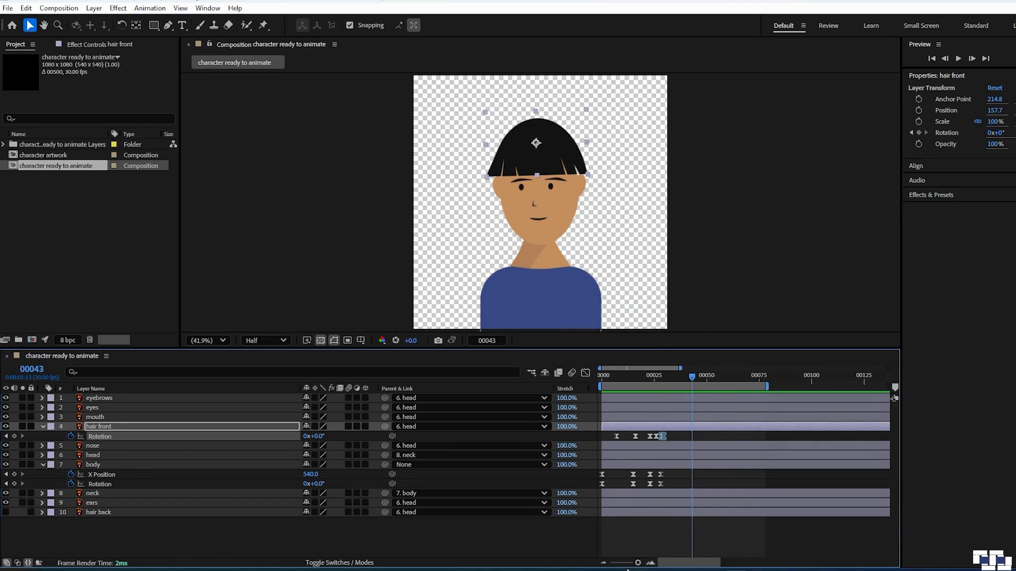
{"action": "left_click", "coordinate": [6, 512]}
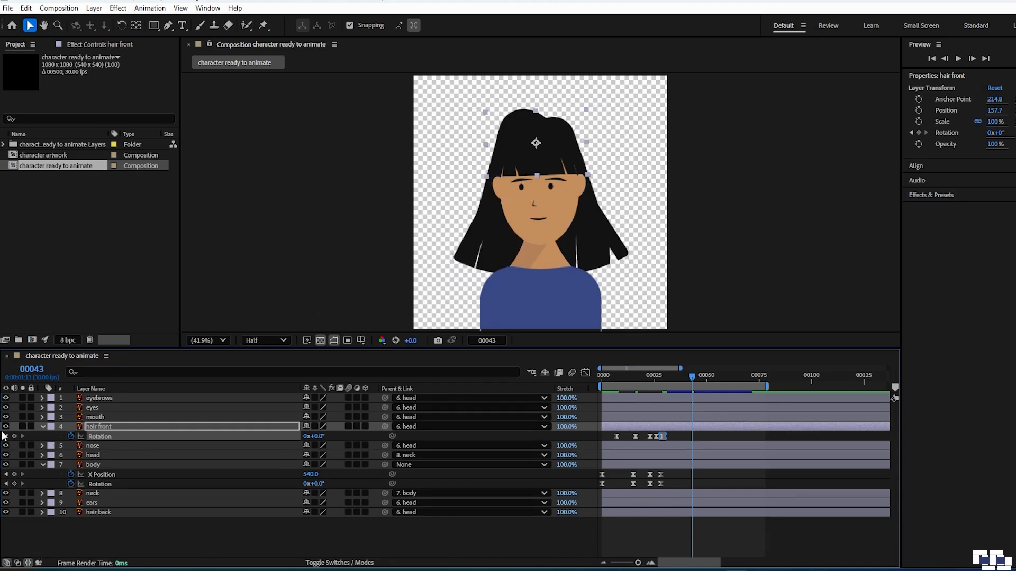
Collapse the body layer's properties and add a starting rotation keyframe of 0° to the hair back layer at frame 7.
{"action": "left_click", "coordinate": [6, 436]}
{"action": "left_click", "coordinate": [6, 436]}
{"action": "left_click", "coordinate": [6, 436]}
{"action": "left_click", "coordinate": [6, 436]}
{"action": "left_click", "coordinate": [6, 436]}
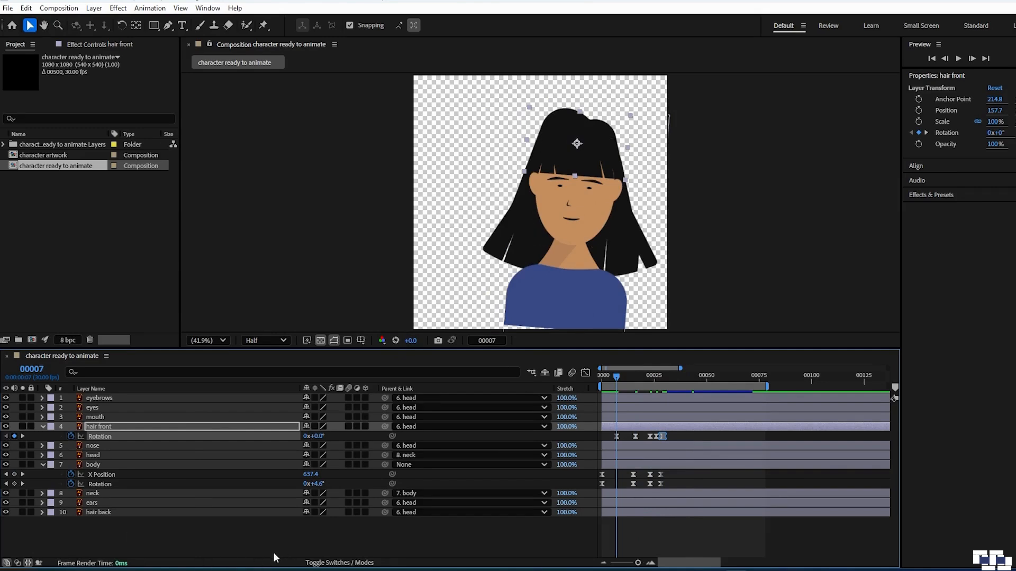
{"action": "left_click", "coordinate": [42, 464]}
{"action": "left_click", "coordinate": [159, 530]}
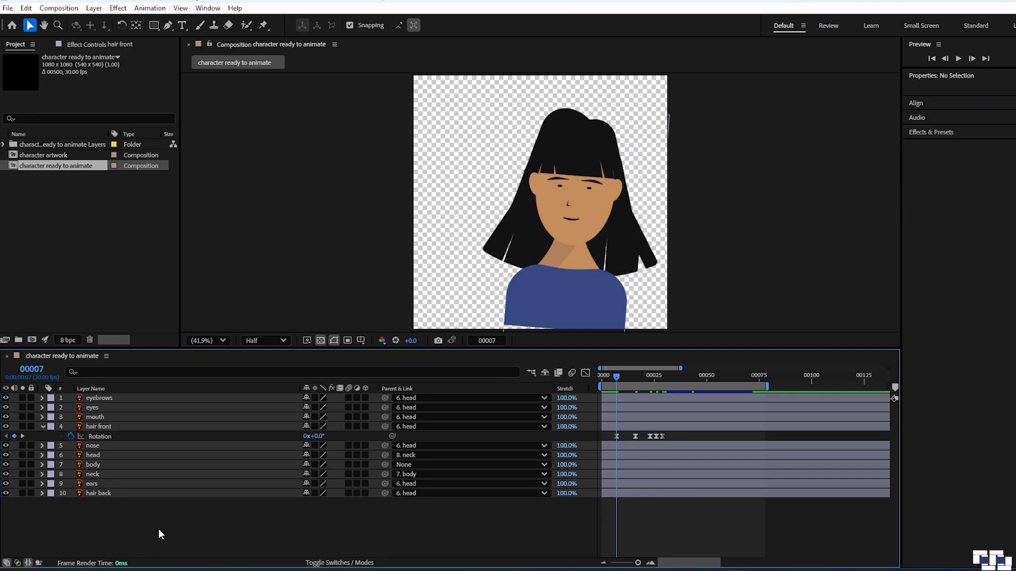
{"action": "left_click", "coordinate": [123, 495]}
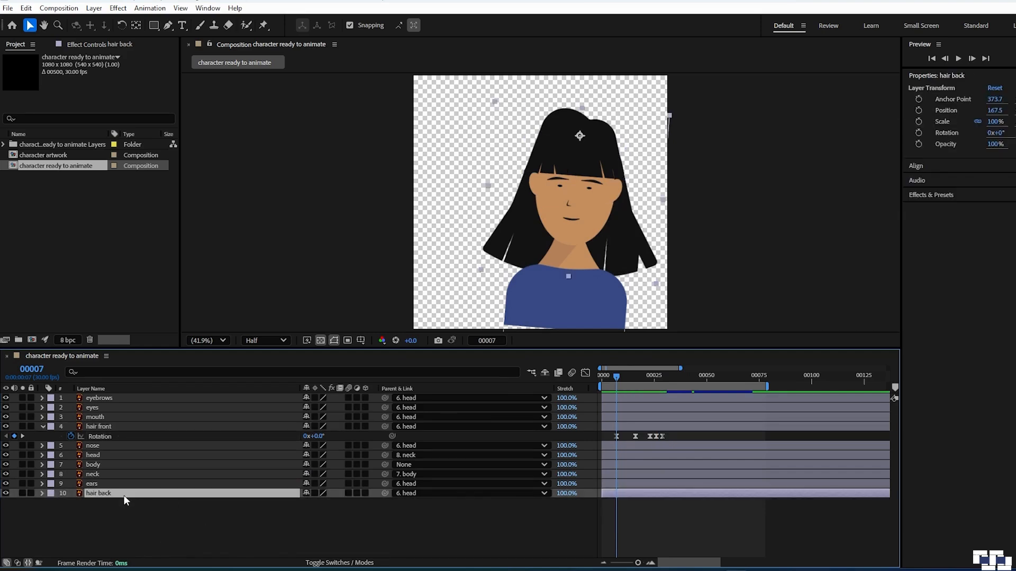
{"action": "key", "text": "r"}
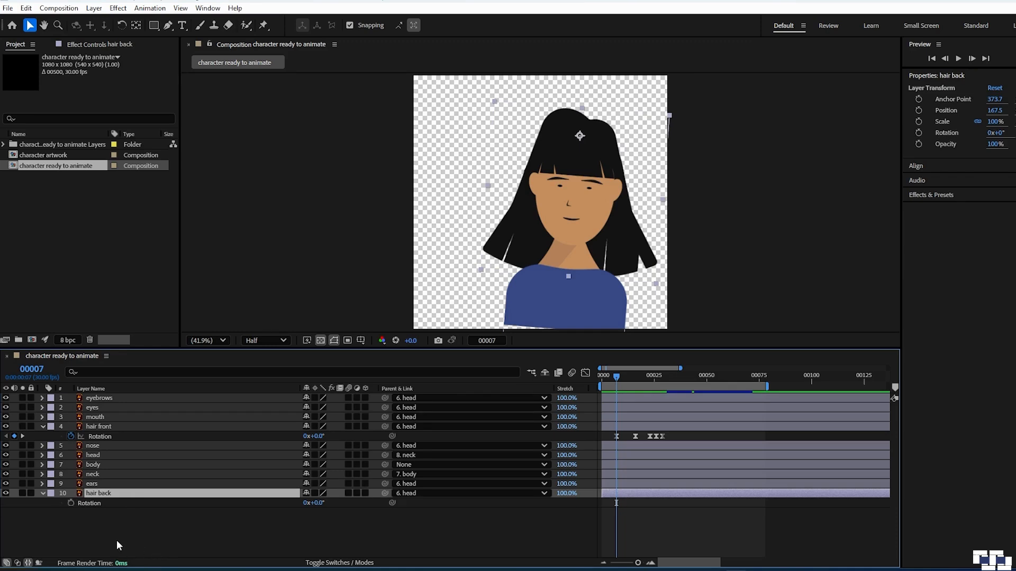
{"action": "left_click", "coordinate": [71, 501]}
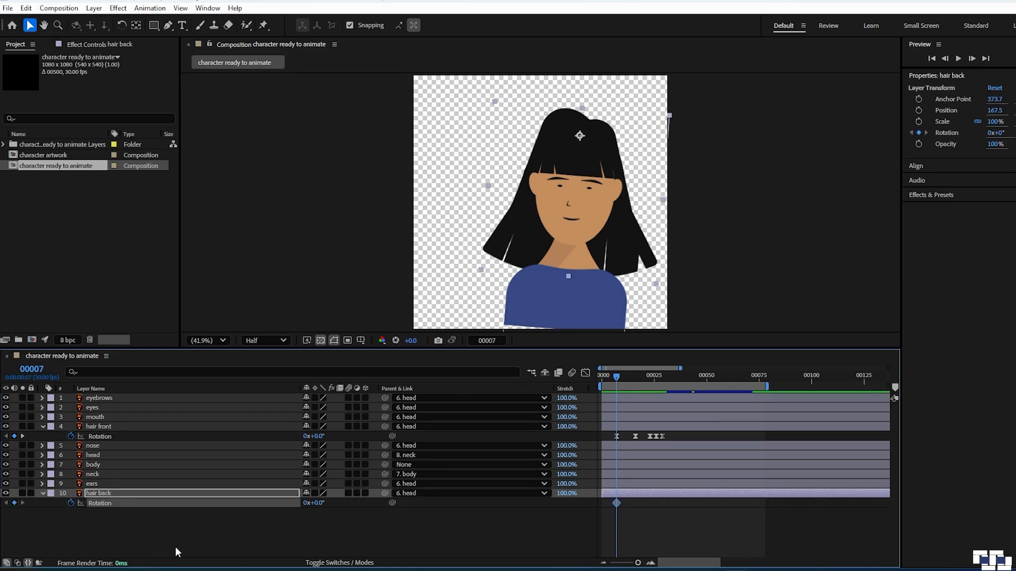
Set the hair back layer's rotation to -5° at frame 16.
{"action": "key", "text": "space"}
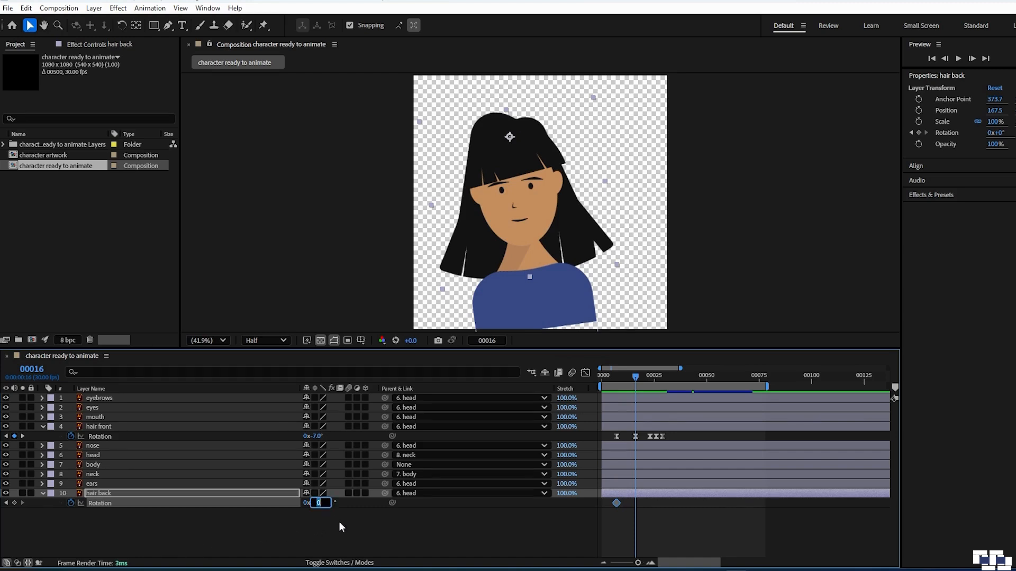
{"action": "type", "text": "-5"}
{"action": "left_click", "coordinate": [350, 541]}
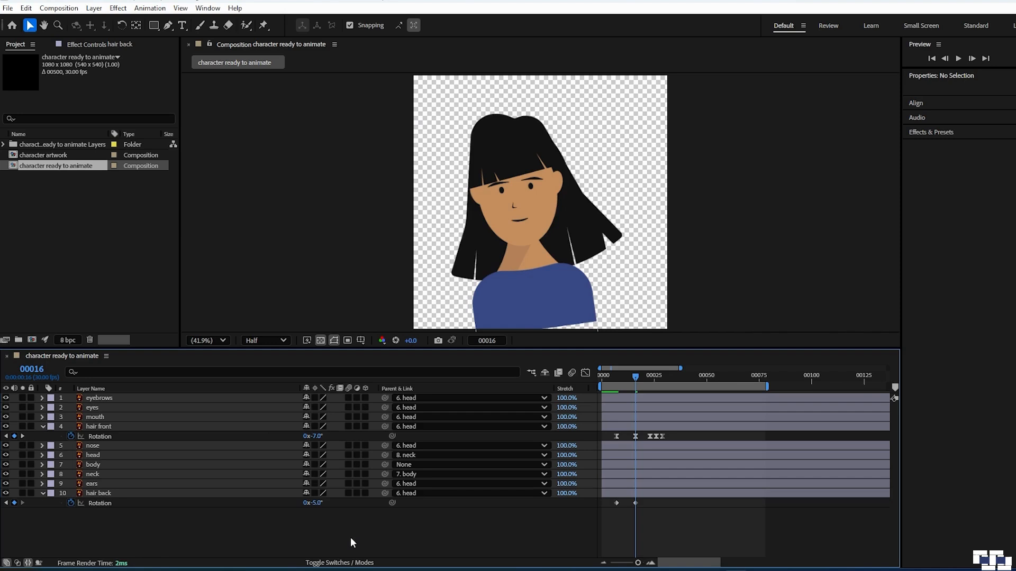
Set the hair back layer's rotation to 3° at frame 23.
{"action": "key", "text": "space"}
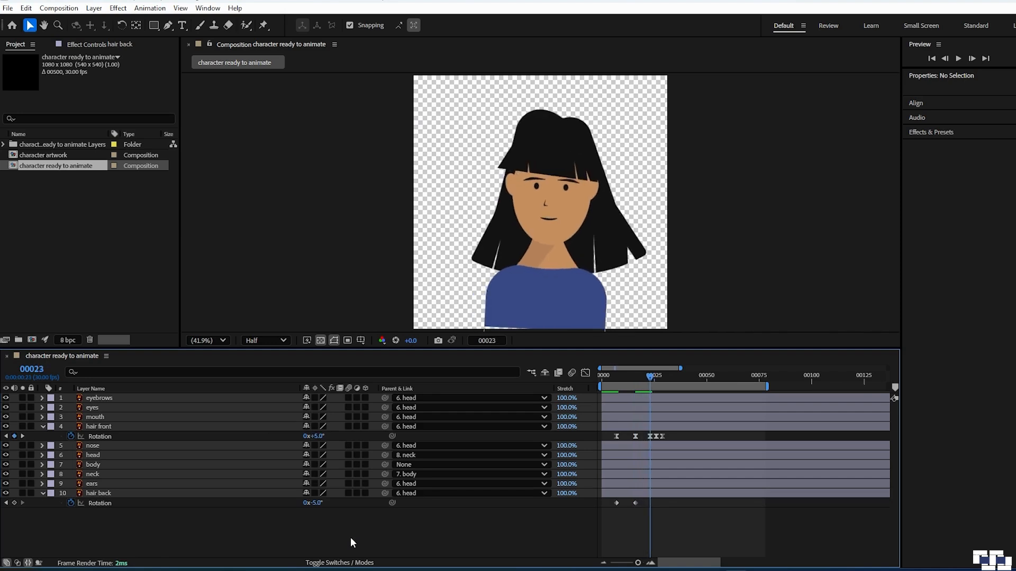
{"action": "left_click", "coordinate": [320, 503]}
{"action": "type", "text": "3"}
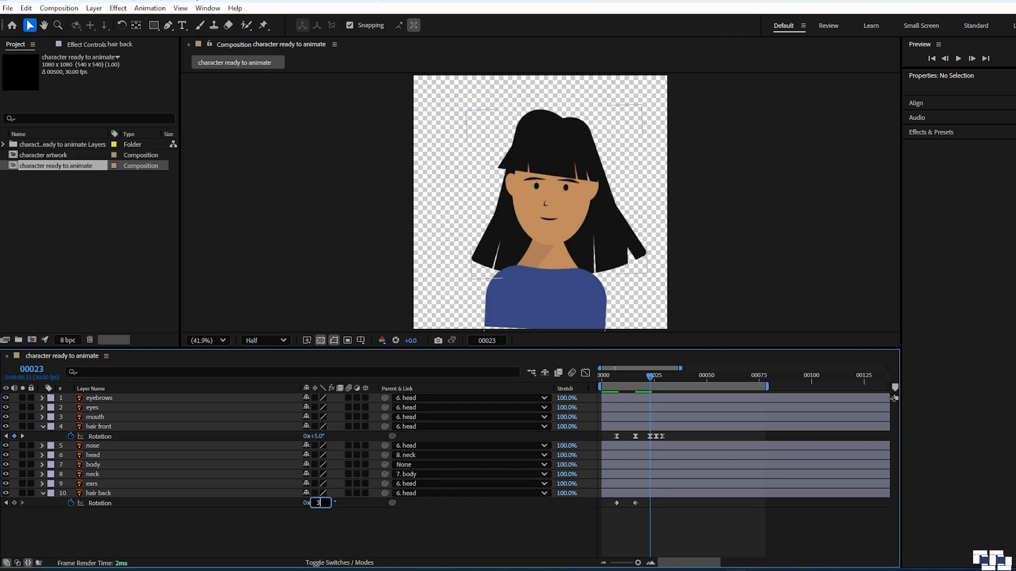
{"action": "key", "text": "Return"}
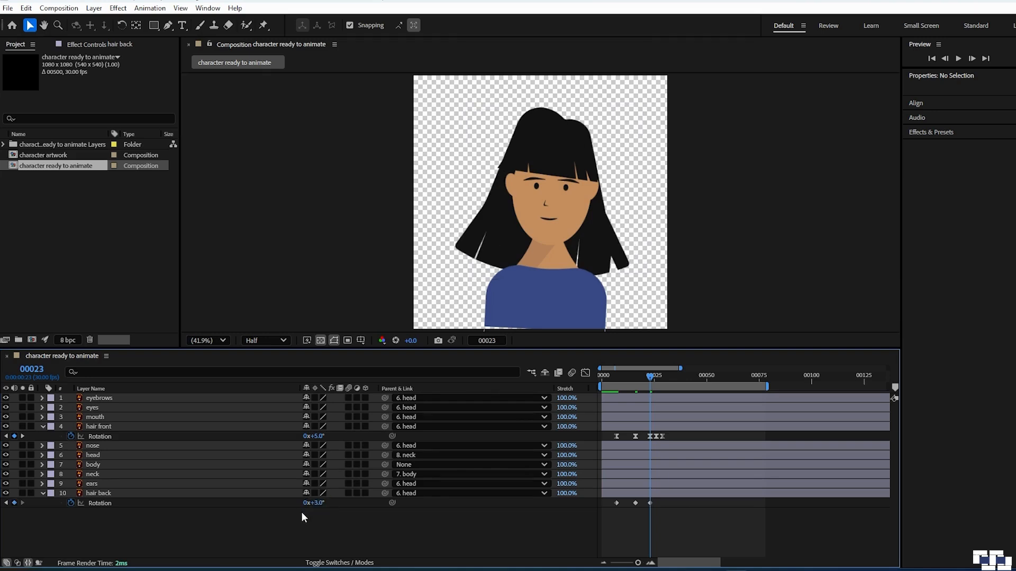
Set the hair back layer's rotation to -1° at frame 26.
{"action": "key", "text": "space"}
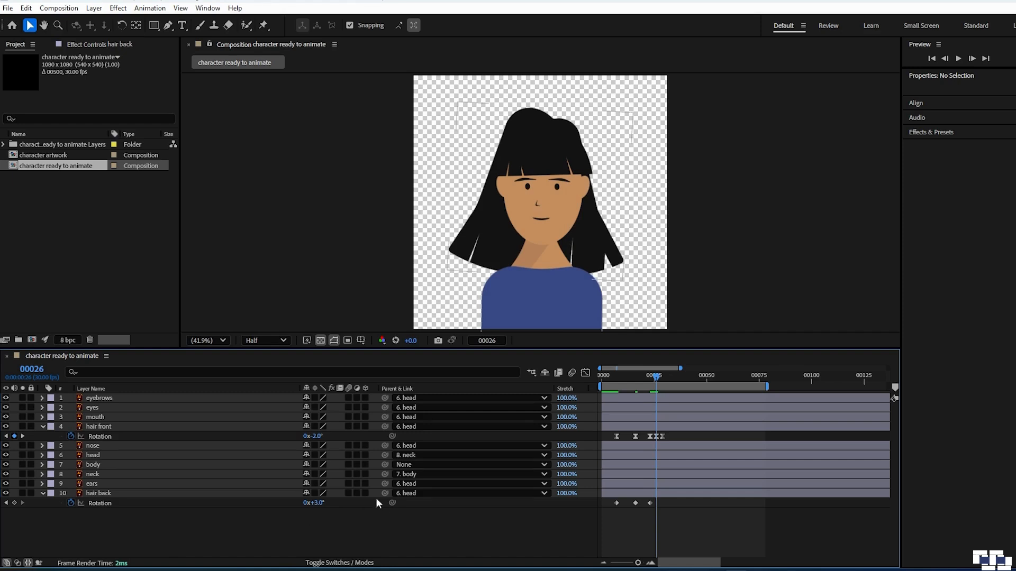
{"action": "left_click", "coordinate": [314, 503]}
{"action": "type", "text": "-1"}
{"action": "key", "text": "Return"}
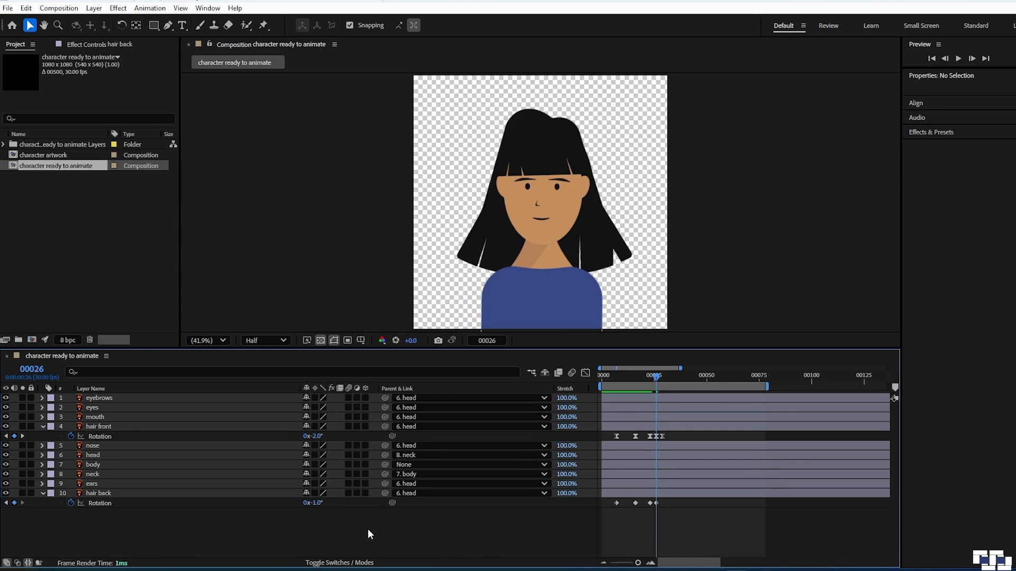
Settle the hair back layer with a rotation of 0° at frame 29.
{"action": "key", "text": "Page_Down"}
{"action": "key", "text": "Page_Down"}
{"action": "key", "text": "Page_Down"}
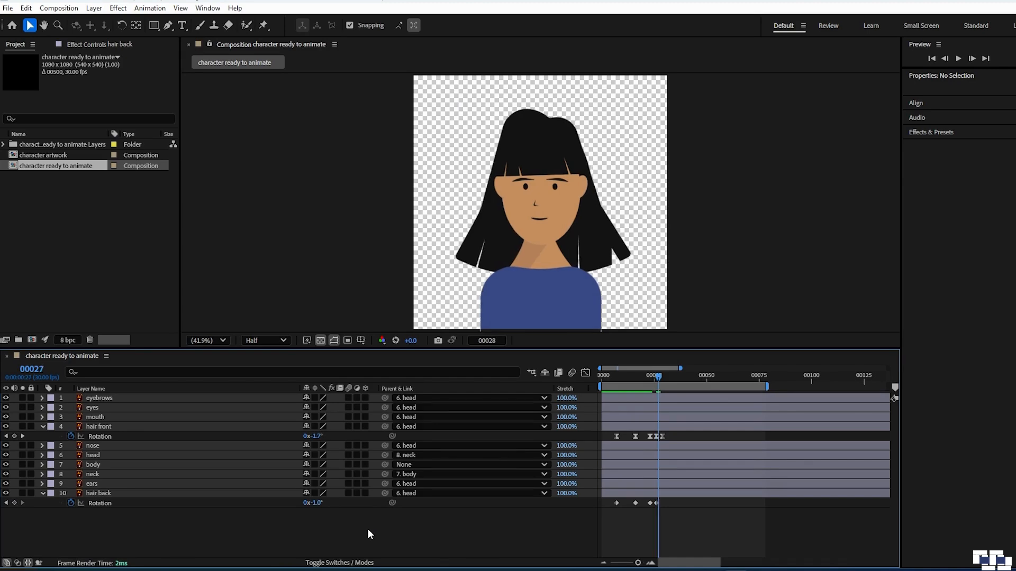
{"action": "left_click", "coordinate": [316, 503]}
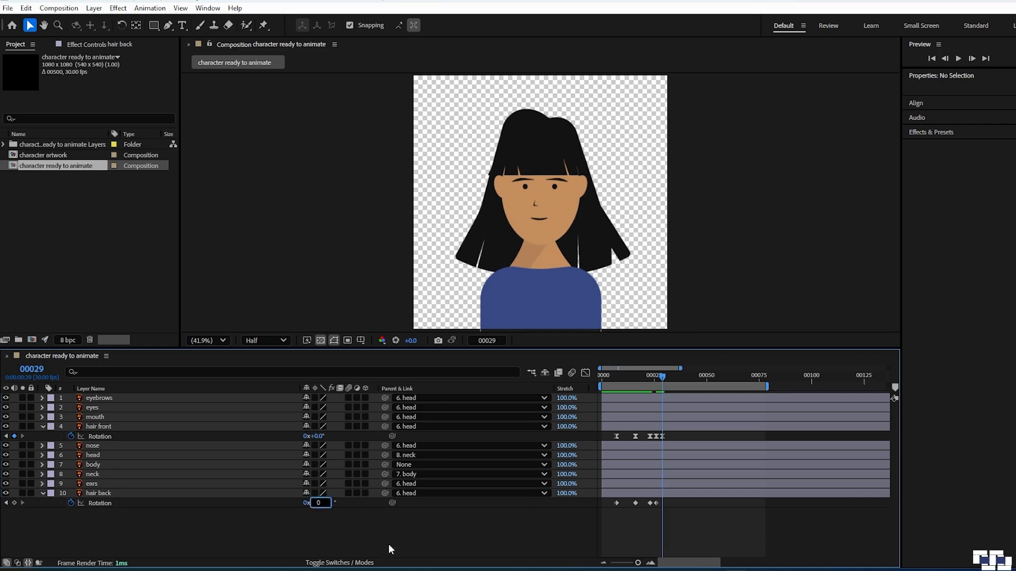
{"action": "type", "text": "0"}
{"action": "key", "text": "Return"}
Easy-ease all hair back rotation keyframes and fit their speed curves in the graph editor.
{"action": "left_click_drag", "start_coordinate": [710, 535], "coordinate": [601, 498]}
{"action": "key", "text": "F9"}
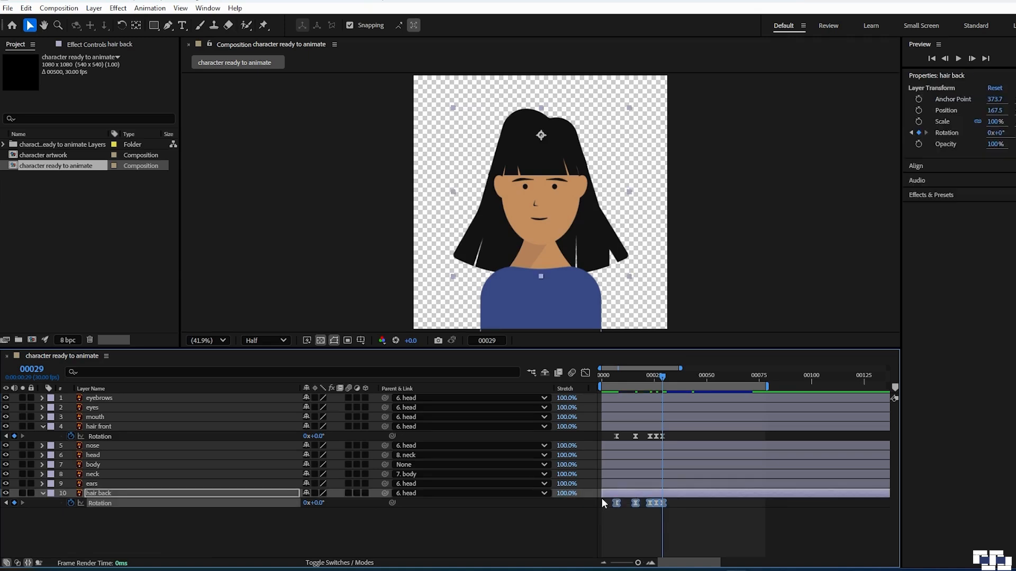
{"action": "left_click", "coordinate": [586, 374]}
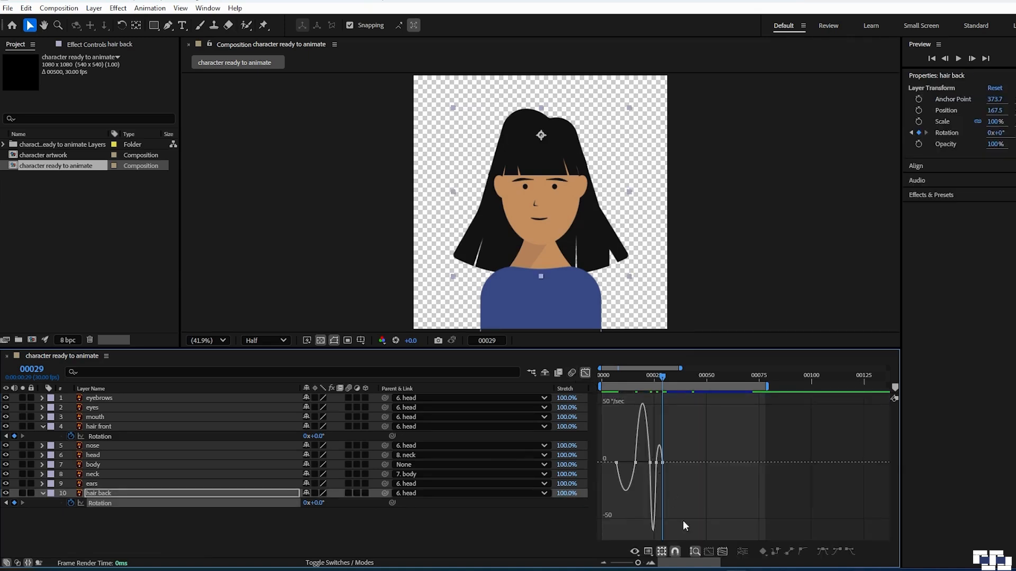
{"action": "left_click", "coordinate": [722, 552]}
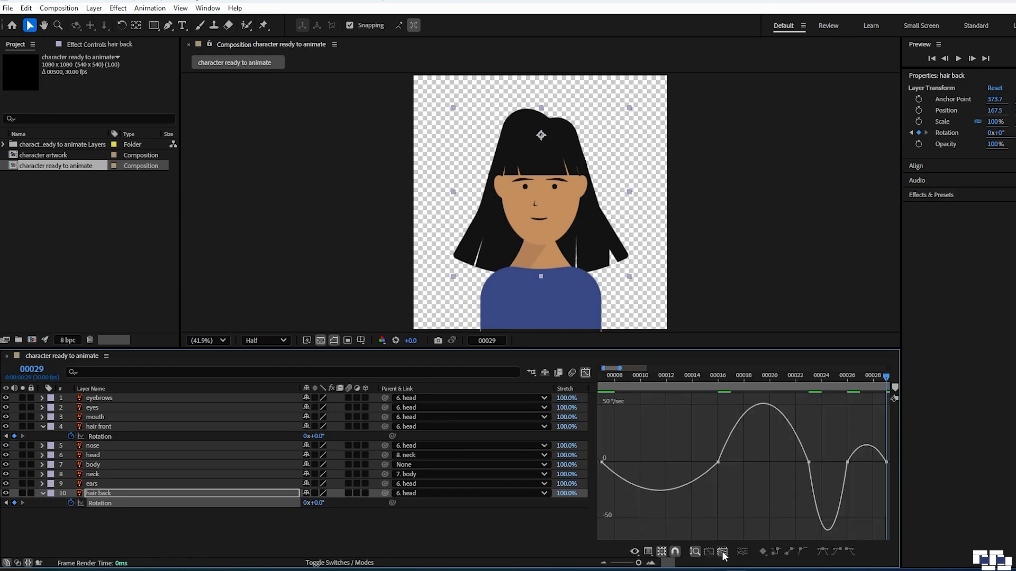
Reshape the hair back rotation speed curves for sharper easing, preview the motion and return to the layer bar view.
{"action": "left_click", "coordinate": [603, 462]}
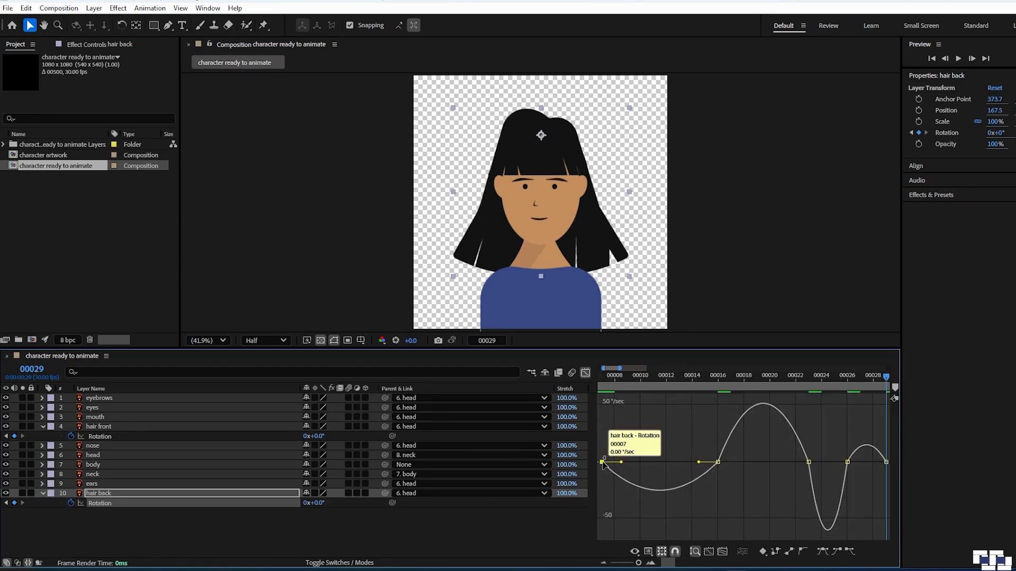
{"action": "left_click_drag", "start_coordinate": [623, 461], "coordinate": [604, 462]}
{"action": "left_click_drag", "start_coordinate": [700, 462], "coordinate": [660, 464]}
{"action": "left_click_drag", "start_coordinate": [734, 434], "coordinate": [765, 439]}
{"action": "left_click_drag", "start_coordinate": [794, 462], "coordinate": [773, 464]}
{"action": "left_click_drag", "start_coordinate": [817, 495], "coordinate": [837, 496]}
{"action": "left_click_drag", "start_coordinate": [855, 494], "coordinate": [877, 496]}
{"action": "key", "text": "space"}
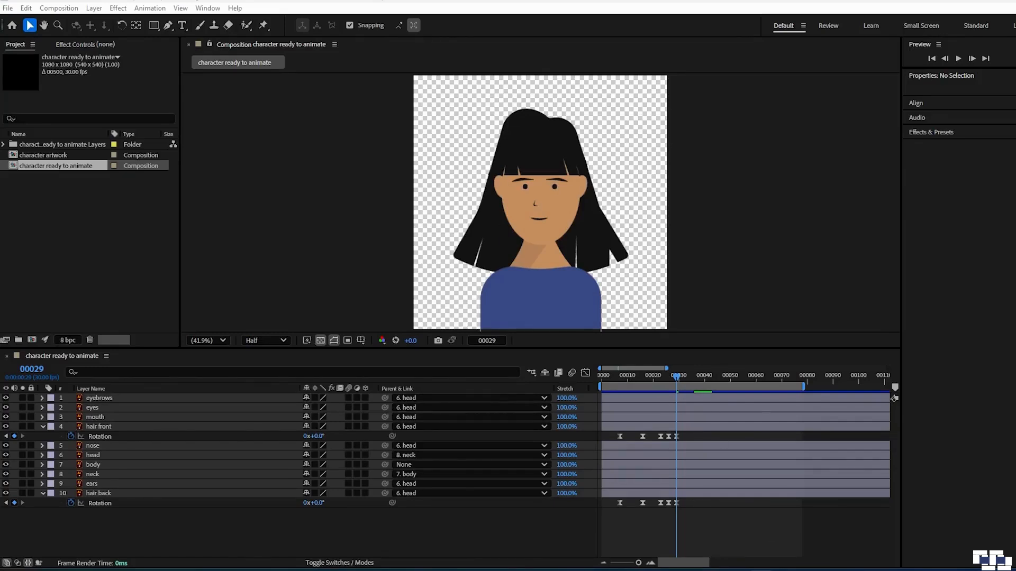
{"action": "left_click", "coordinate": [572, 537]}
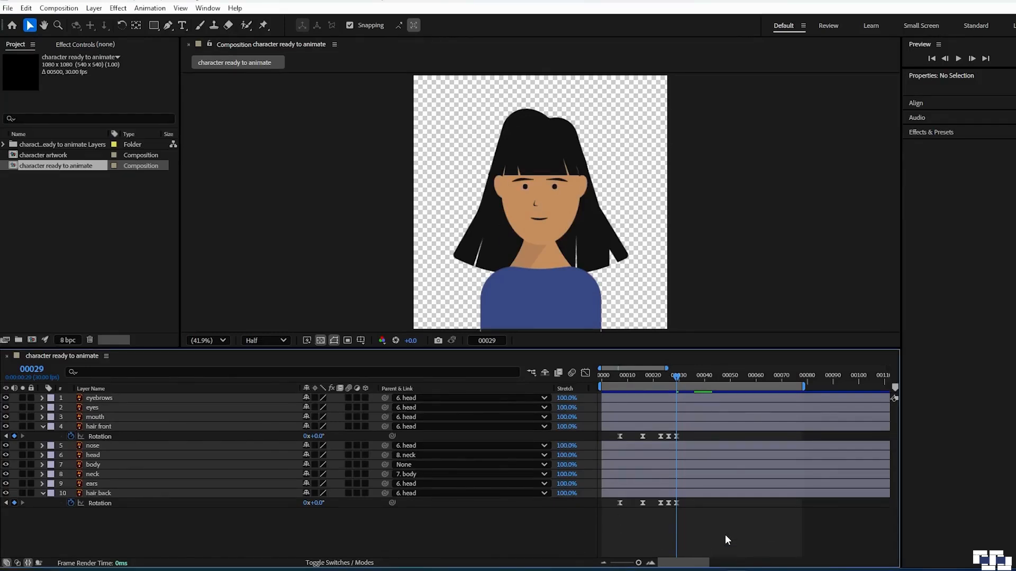
Add a rotation keyframe holding 0° on the hair front layer at frame 32.
{"action": "left_click", "coordinate": [260, 423]}
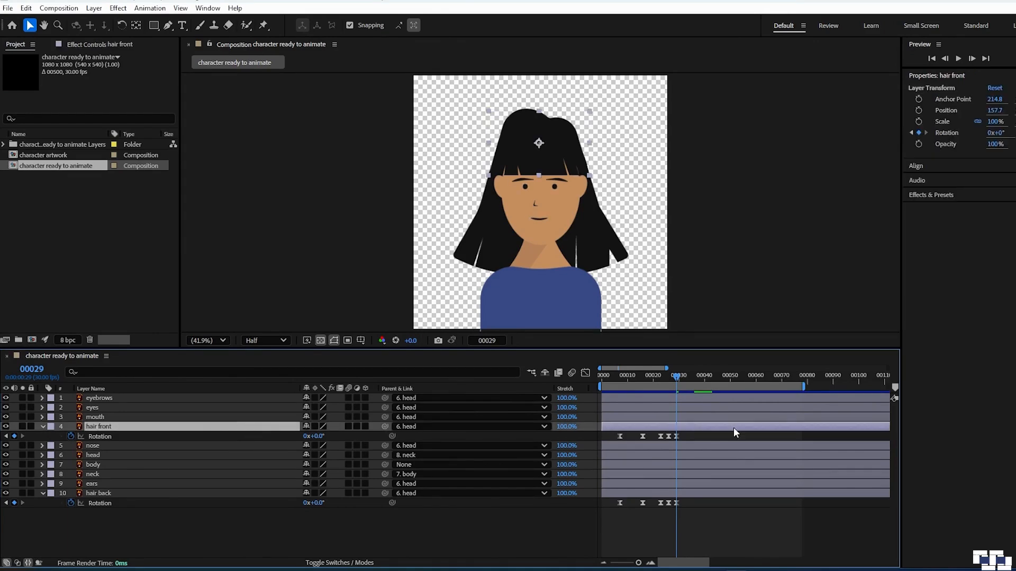
{"action": "key", "text": "Page_Down"}
{"action": "key", "text": "Page_Down"}
{"action": "key", "text": "Page_Down"}
{"action": "left_click", "coordinate": [15, 436]}
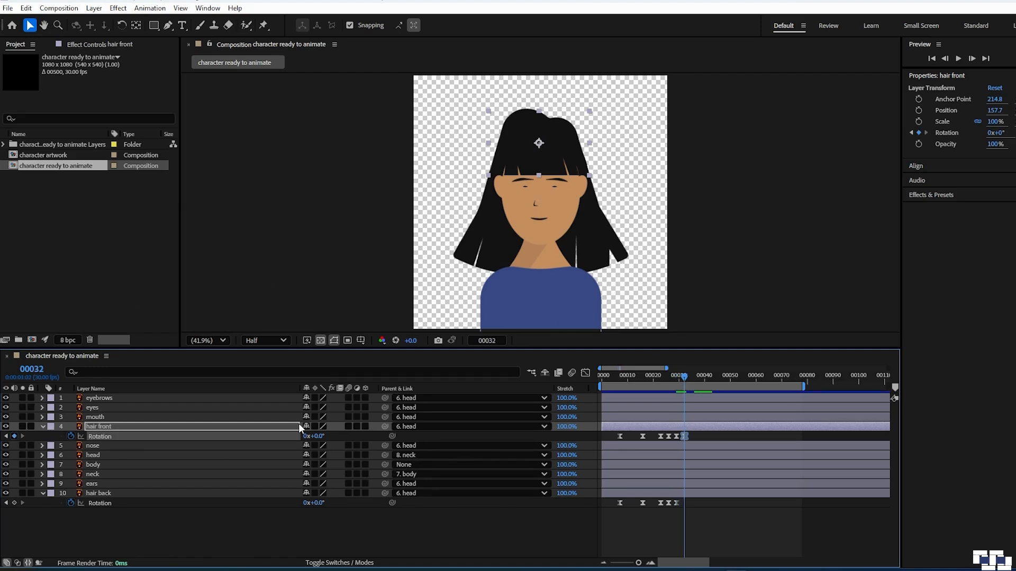
Set the hair front layer's rotation to -2° at frame 36.
{"action": "key", "text": "Page_Down"}
{"action": "key", "text": "Page_Down"}
{"action": "key", "text": "Page_Down"}
{"action": "key", "text": "Page_Down"}
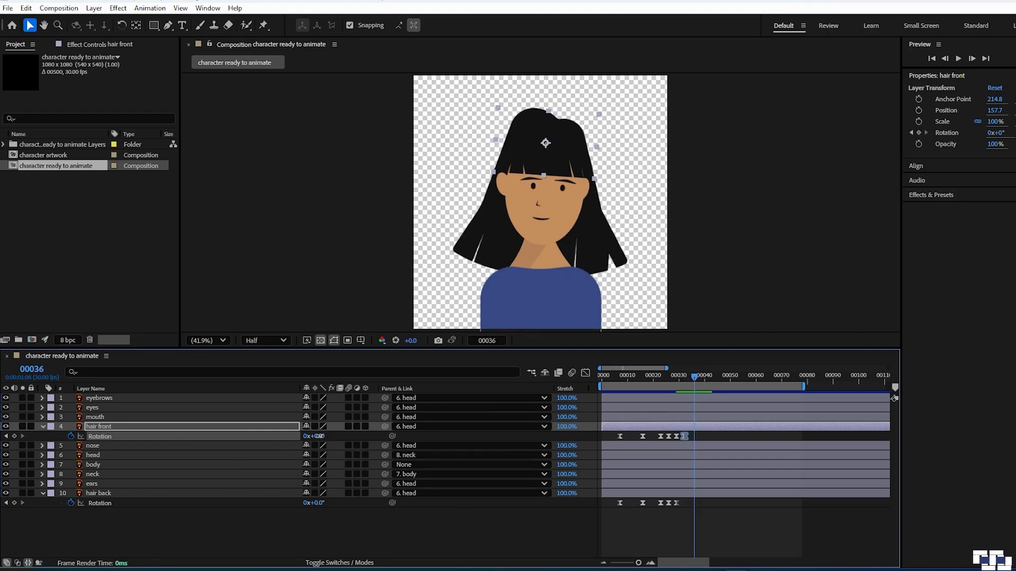
{"action": "type", "text": "-2"}
{"action": "left_click", "coordinate": [430, 439]}
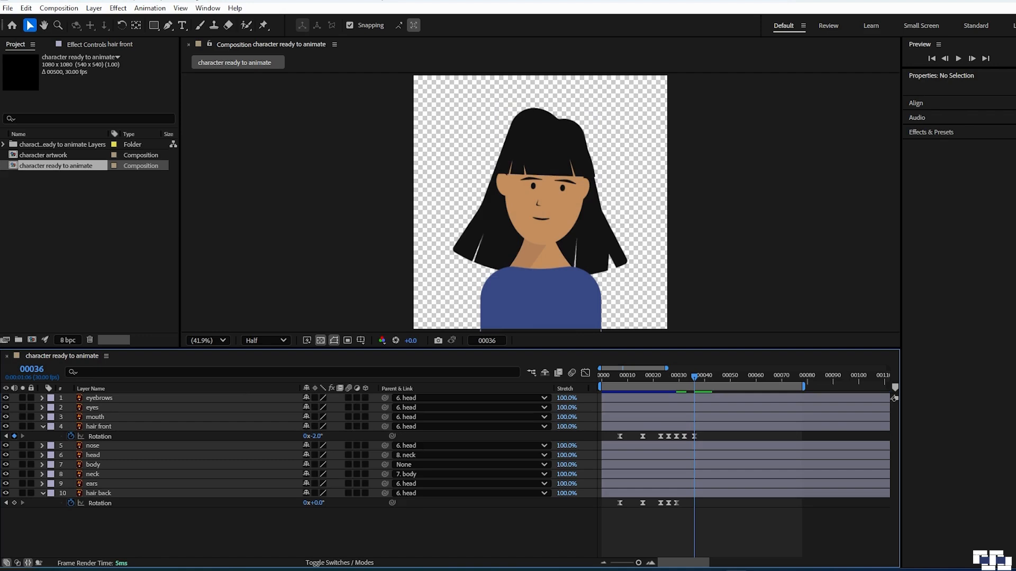
Hide the hair back layer and add a hair front rotation keyframe holding -2° at frame 42.
{"action": "left_click", "coordinate": [6, 493]}
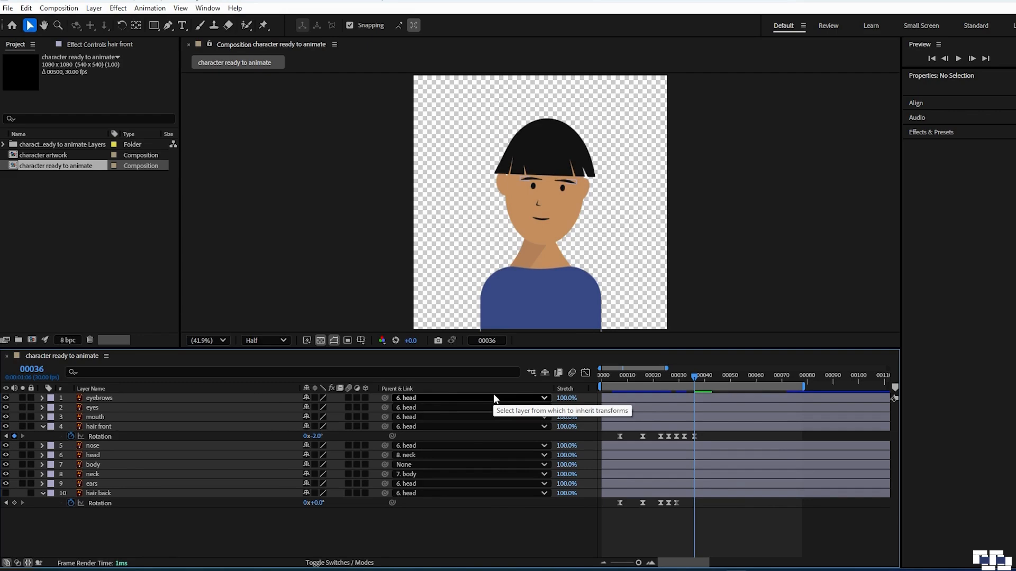
{"action": "key", "text": "space"}
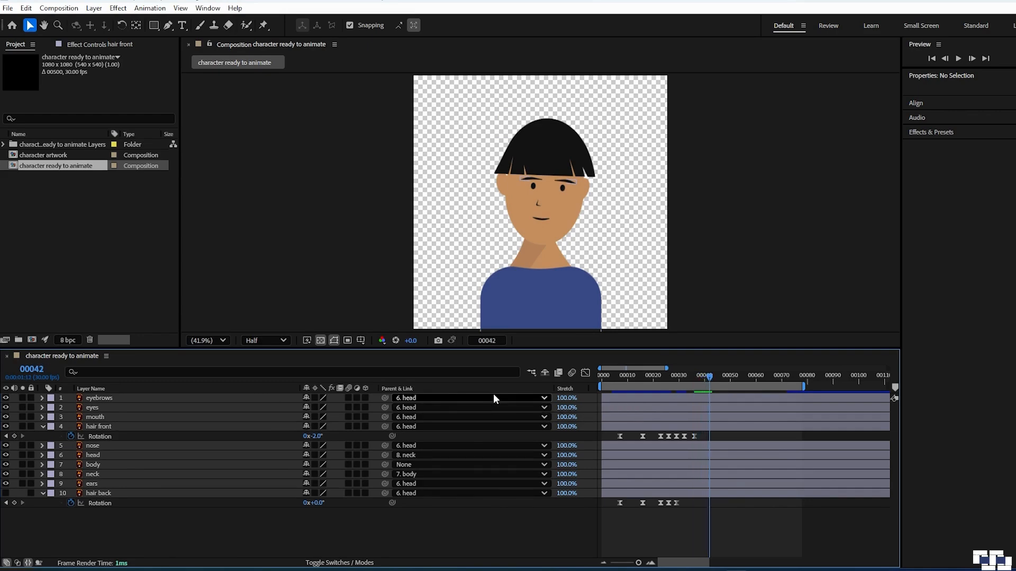
{"action": "left_click", "coordinate": [14, 436]}
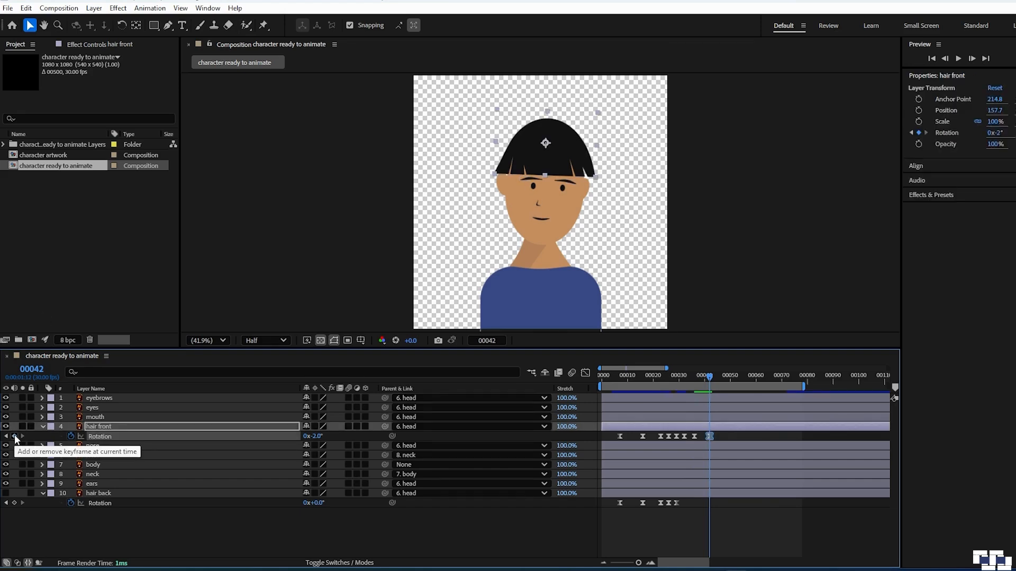
Set the hair front rotation to 2° at frame 46 and hold it with another keyframe at frame 64.
{"action": "key", "text": "space"}
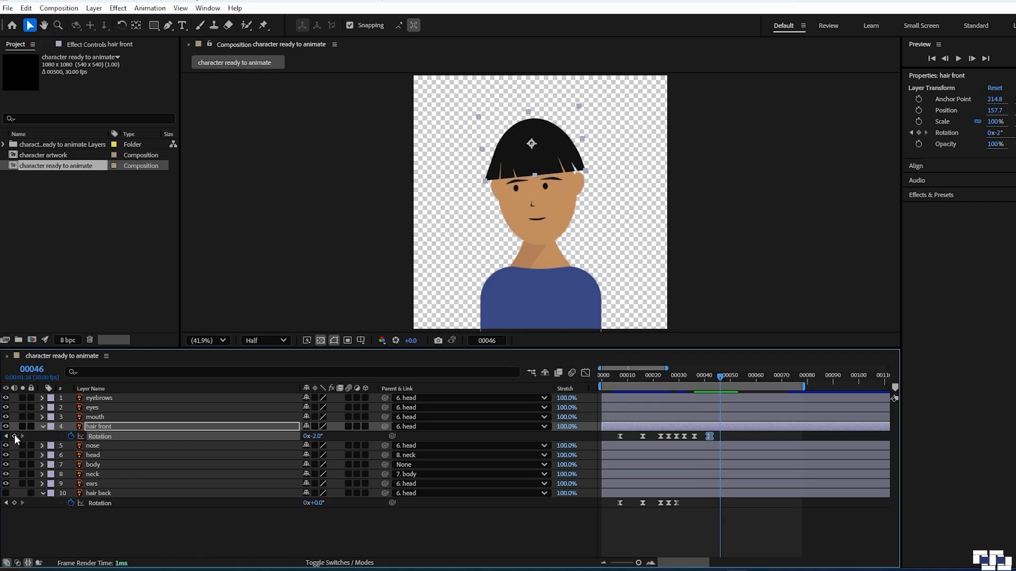
{"action": "left_click", "coordinate": [316, 435]}
{"action": "left_click", "coordinate": [357, 439]}
{"action": "key", "text": "space"}
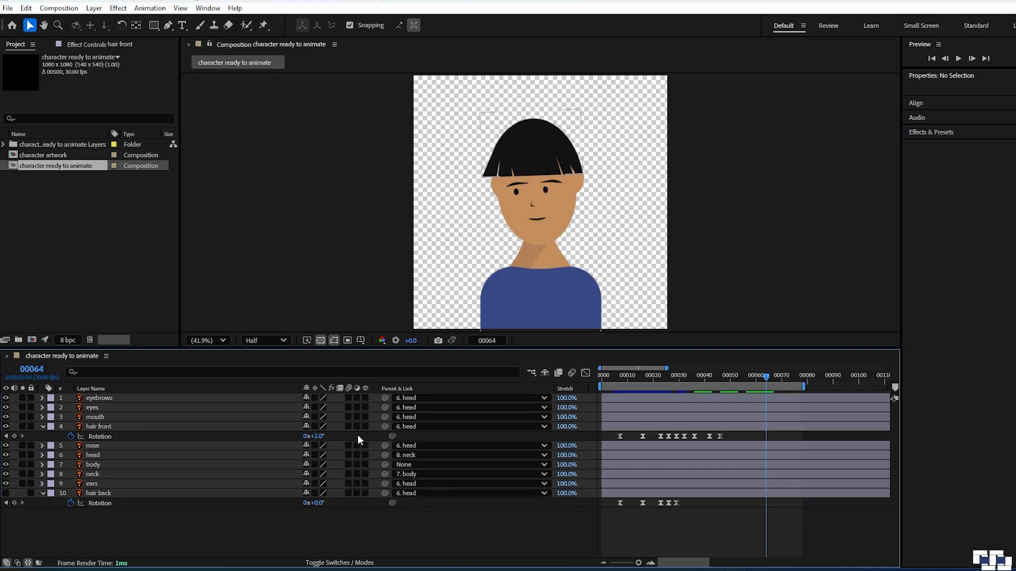
{"action": "left_click", "coordinate": [15, 439]}
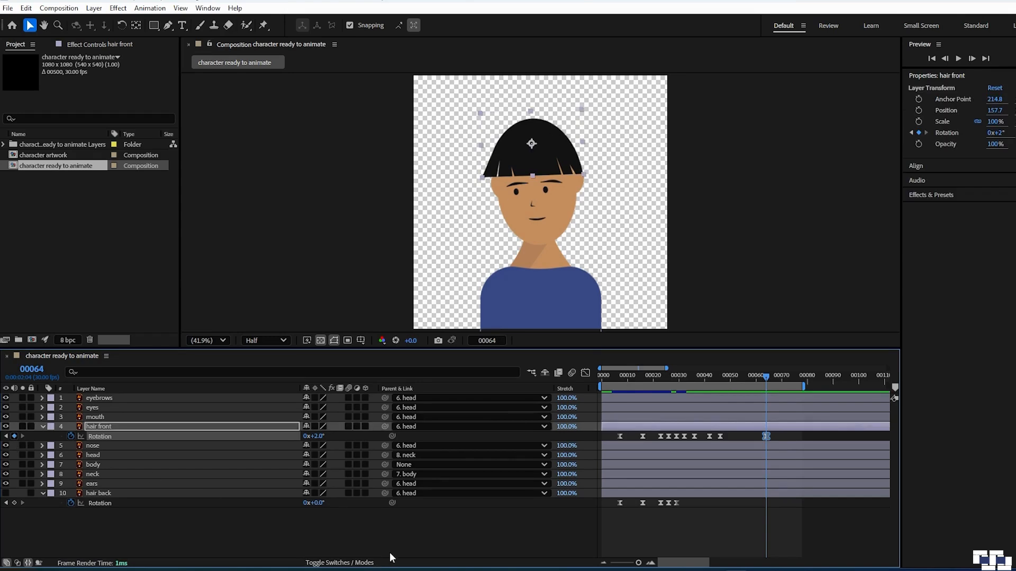
Return the hair front rotation to 0° at frame 69 and preview the animation.
{"action": "key", "text": "Page_Down"}
{"action": "key", "text": "Page_Down"}
{"action": "key", "text": "Page_Down"}
{"action": "key", "text": "Page_Down"}
{"action": "key", "text": "Page_Down"}
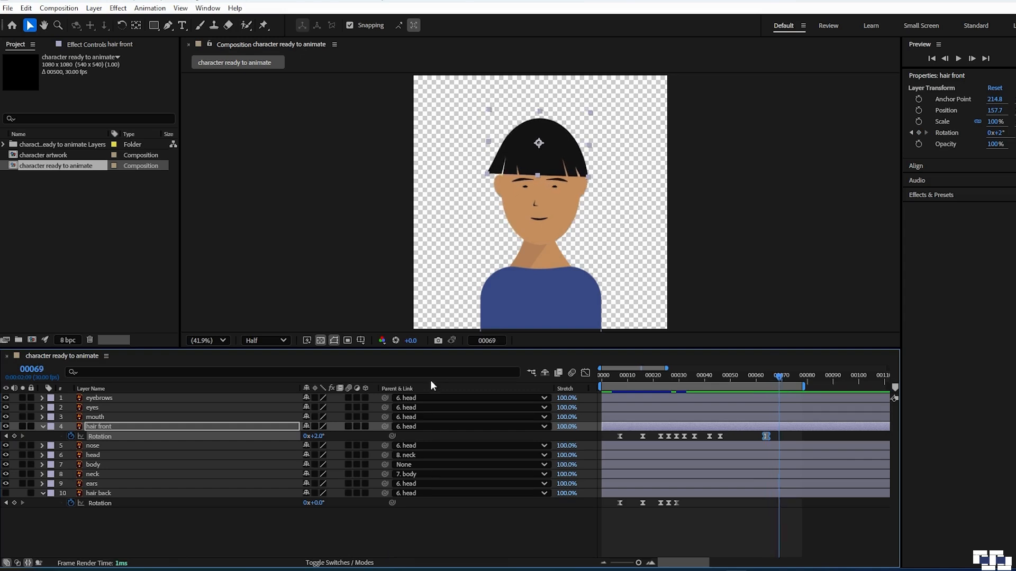
{"action": "left_click", "coordinate": [319, 437]}
{"action": "left_click", "coordinate": [369, 539]}
{"action": "key", "text": "space"}
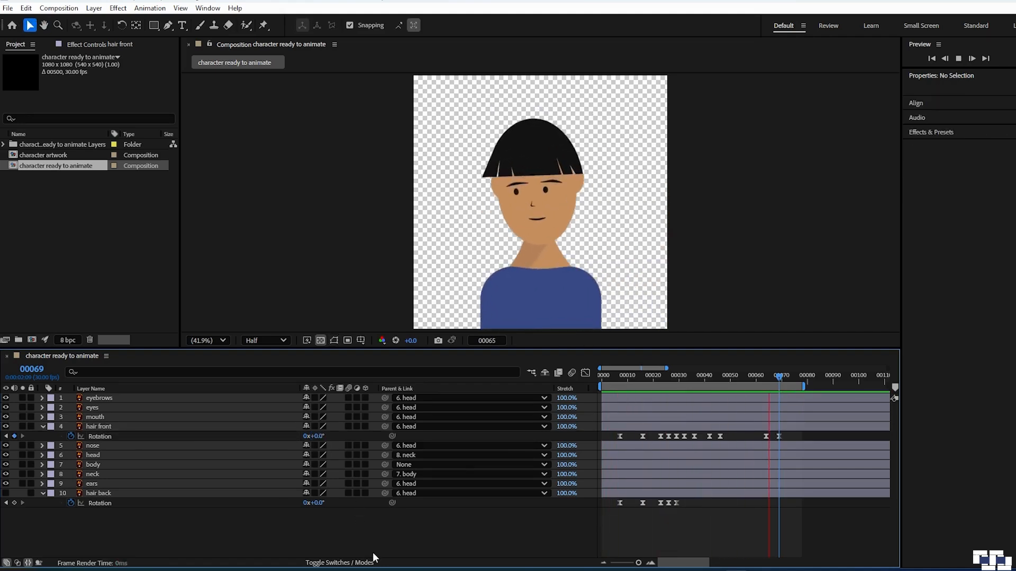
Reshape the hair front rotation's speed graph between frames 32 and 36 for an abrupt start and a long ease-out.
{"action": "left_click", "coordinate": [712, 376]}
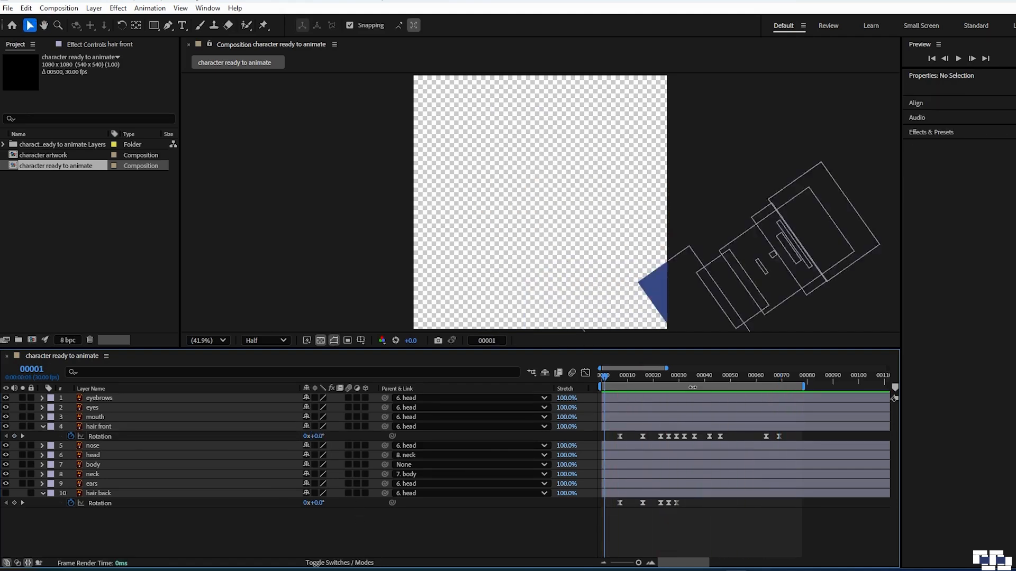
{"action": "left_click", "coordinate": [781, 437]}
{"action": "left_click", "coordinate": [585, 372]}
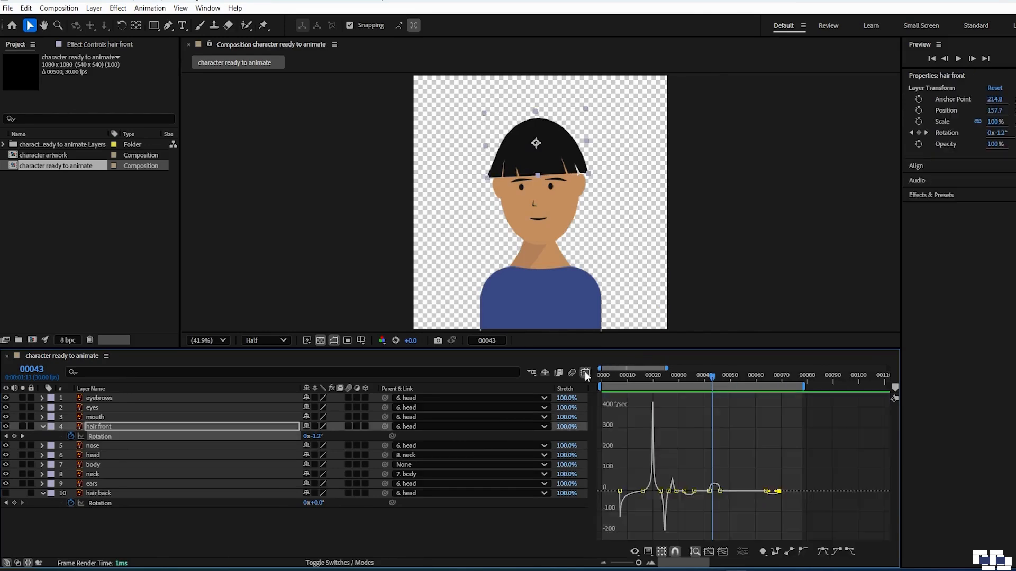
{"action": "left_click", "coordinate": [722, 552]}
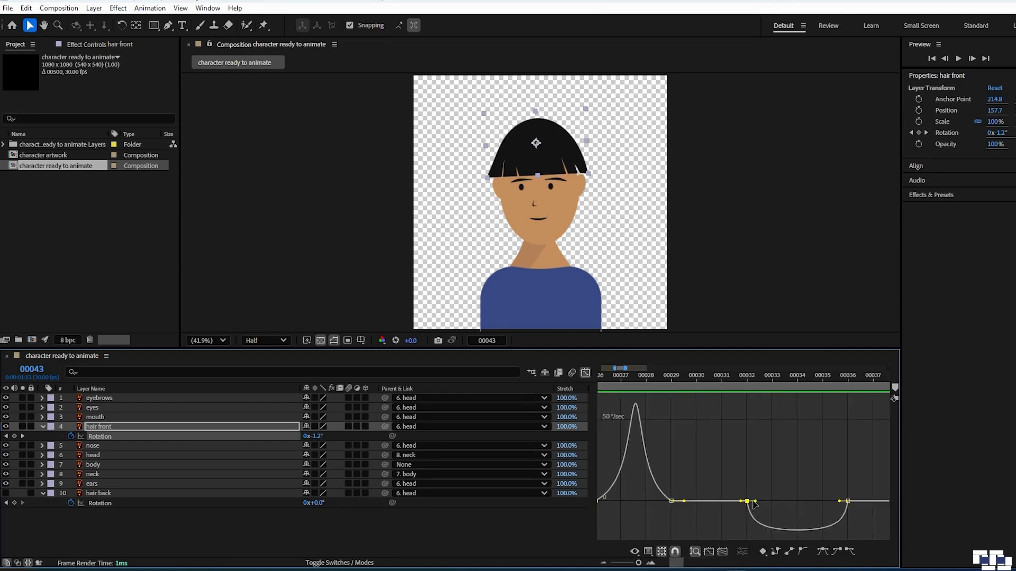
{"action": "left_click_drag", "start_coordinate": [754, 501], "coordinate": [744, 502]}
{"action": "left_click_drag", "start_coordinate": [840, 501], "coordinate": [789, 505]}
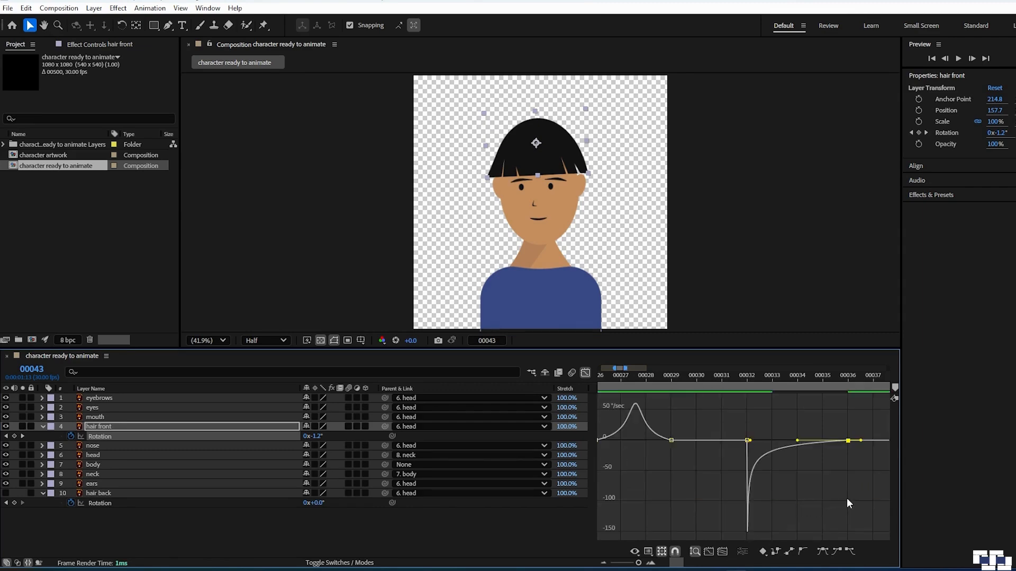
Reshape the hair front rotation's speed curve between frames 42 and 46 to start sharply and slow down gradually.
{"action": "left_click", "coordinate": [709, 551]}
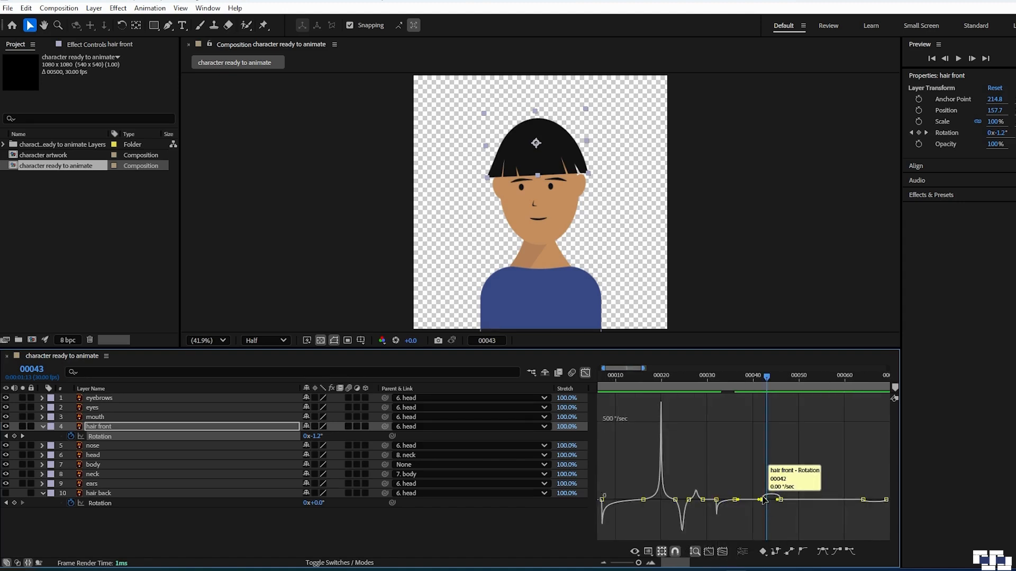
{"action": "left_click", "coordinate": [761, 500]}
{"action": "left_click", "coordinate": [709, 552]}
{"action": "left_click_drag", "start_coordinate": [754, 530], "coordinate": [746, 530]}
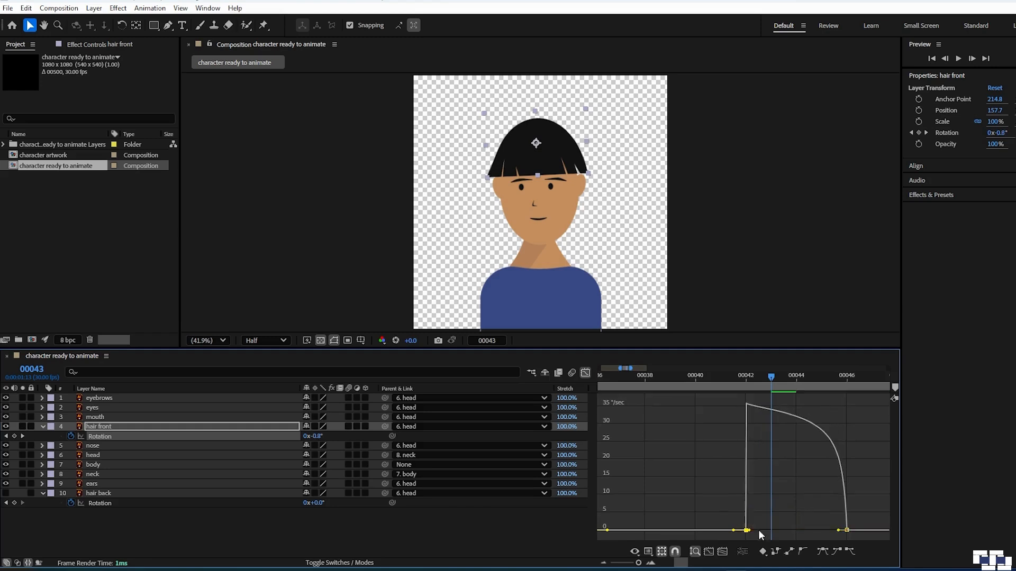
{"action": "left_click", "coordinate": [836, 533]}
{"action": "left_click", "coordinate": [845, 531]}
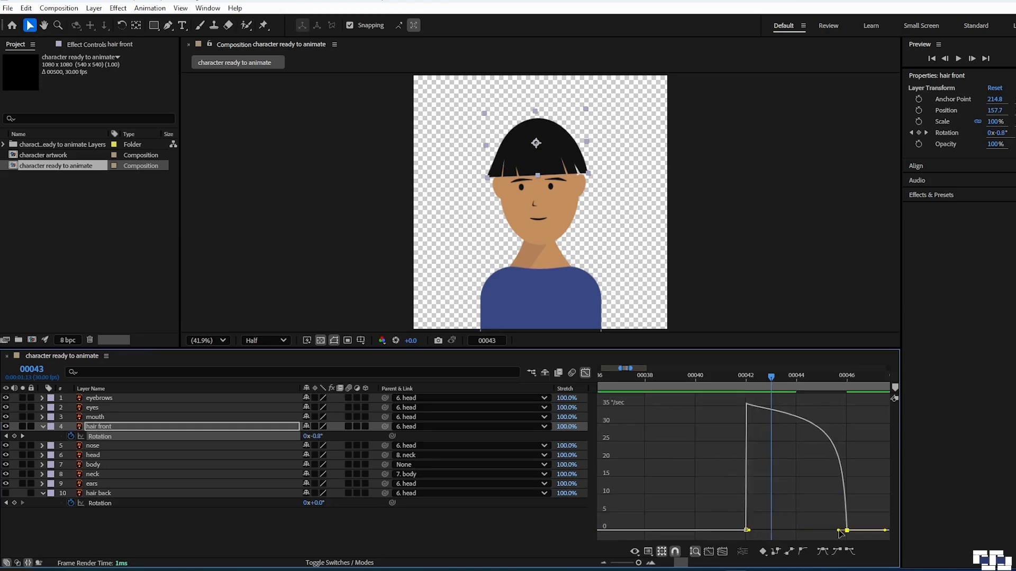
{"action": "left_click_drag", "start_coordinate": [837, 531], "coordinate": [791, 535]}
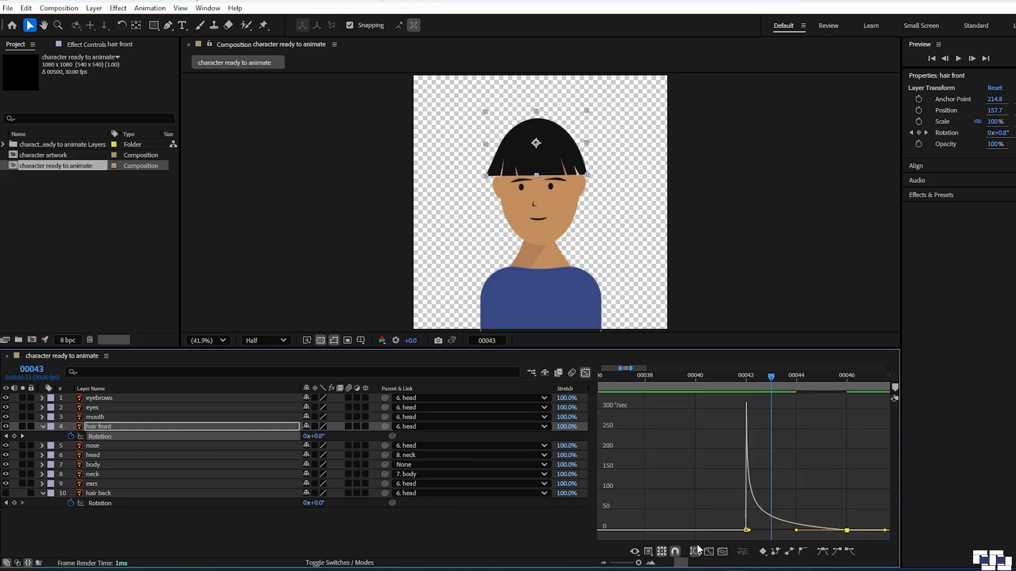
{"action": "left_click", "coordinate": [708, 552]}
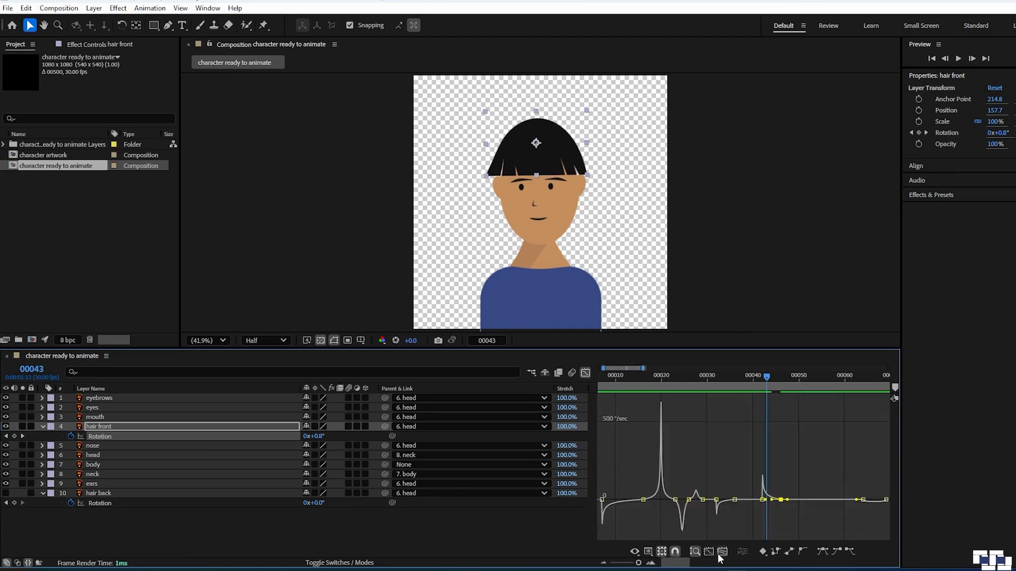
Give the hair front rotation a fast start and long ease-out in the speed graph between frames 64 and 69.
{"action": "left_click", "coordinate": [863, 500]}
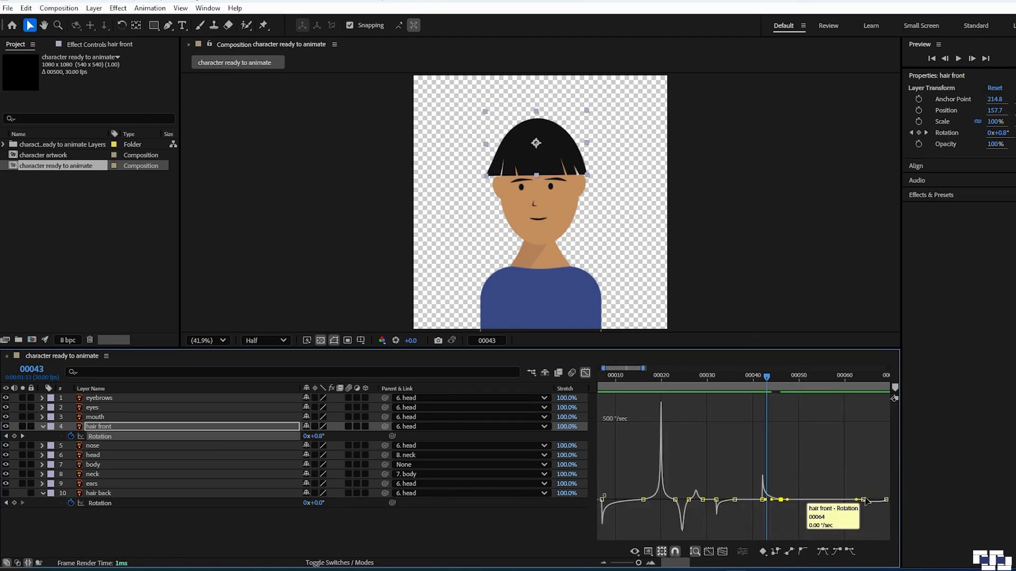
{"action": "left_click", "coordinate": [711, 552]}
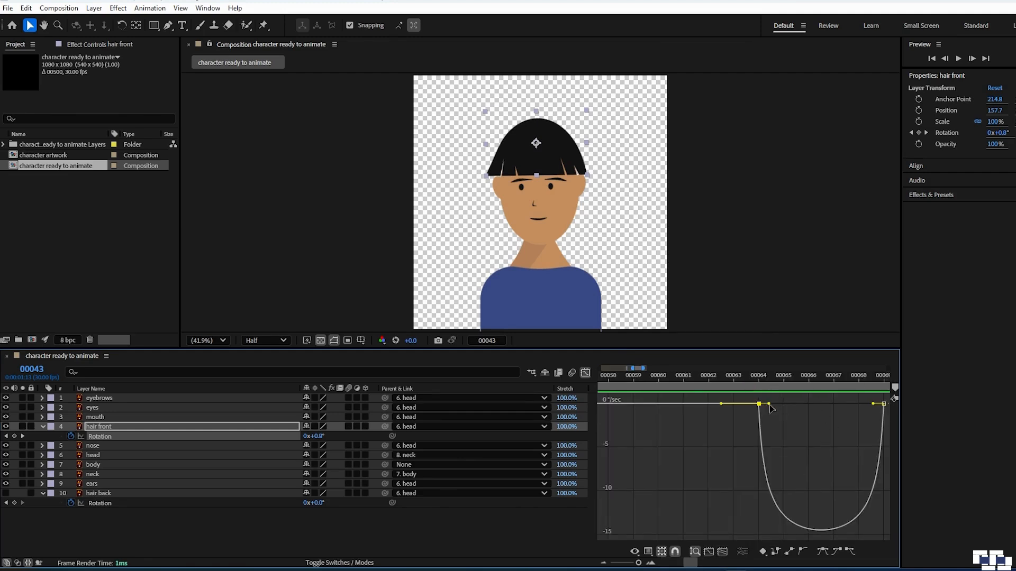
{"action": "left_click_drag", "start_coordinate": [768, 404], "coordinate": [760, 404]}
{"action": "left_click", "coordinate": [786, 418]}
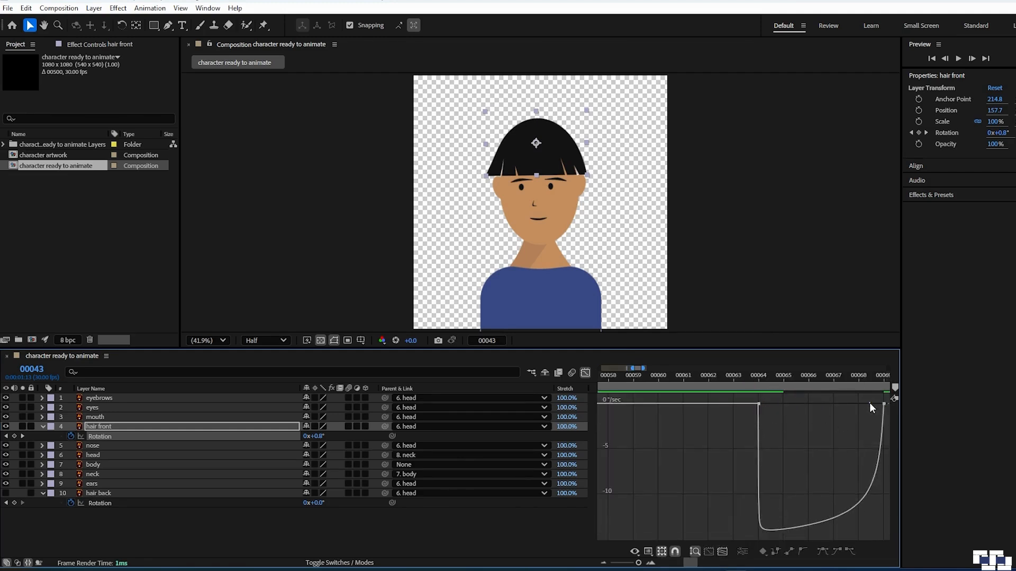
{"action": "left_click", "coordinate": [884, 405]}
{"action": "left_click_drag", "start_coordinate": [864, 405], "coordinate": [820, 404]}
{"action": "left_click", "coordinate": [722, 552]}
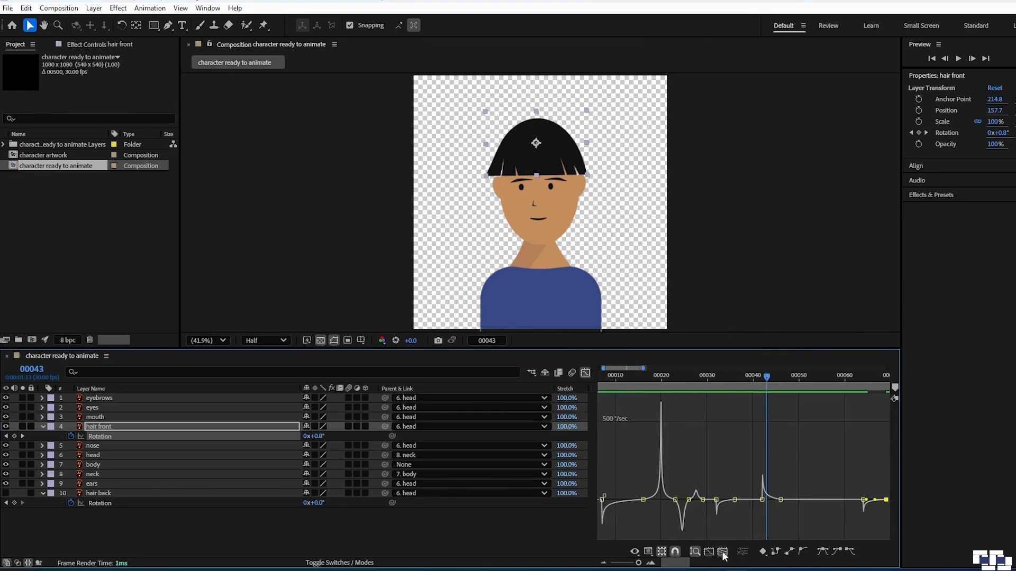
Preview the eased hair front animation and return from the graph editor to the keyframe view.
{"action": "key", "text": "space"}
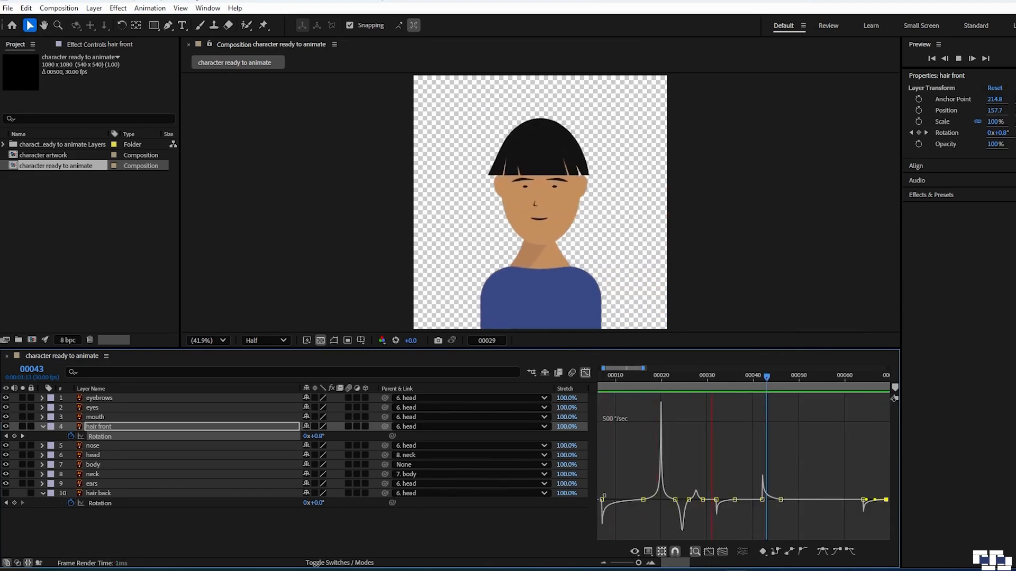
{"action": "key", "text": "space"}
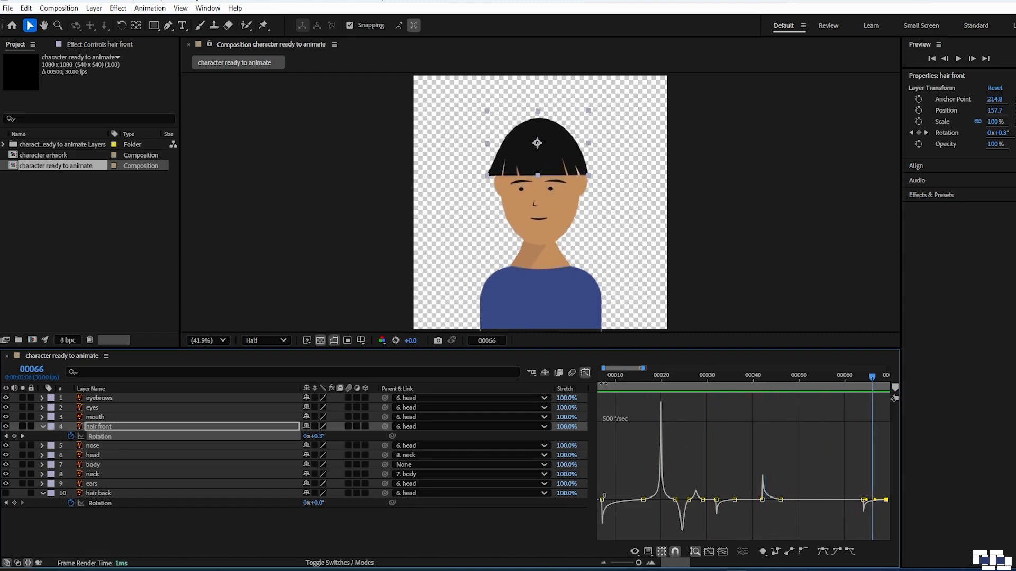
{"action": "left_click", "coordinate": [585, 373]}
{"action": "left_click", "coordinate": [530, 529]}
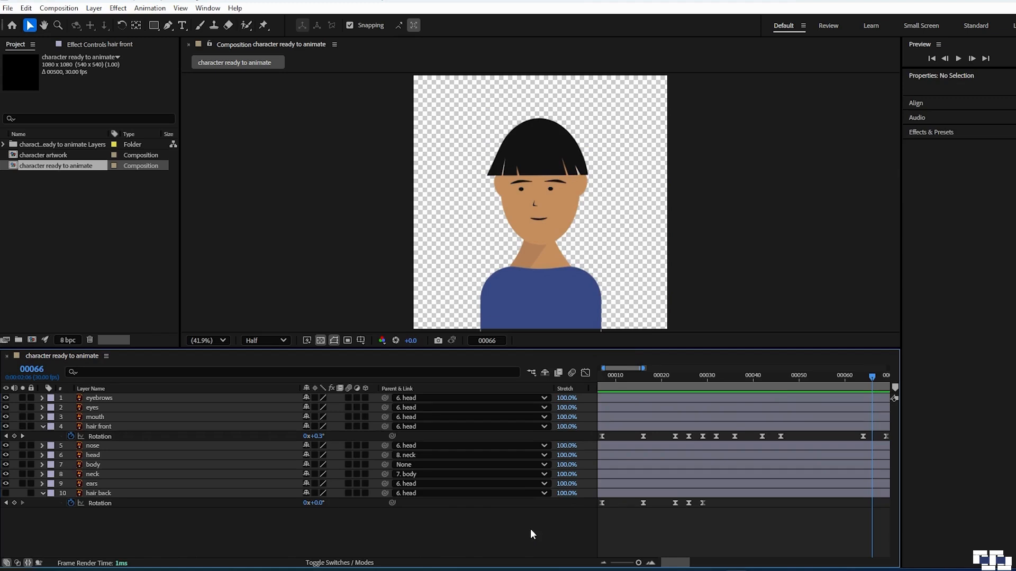
Show the hair back layer again and add a rotation keyframe holding 0° at frame 32.
{"action": "left_click", "coordinate": [6, 503]}
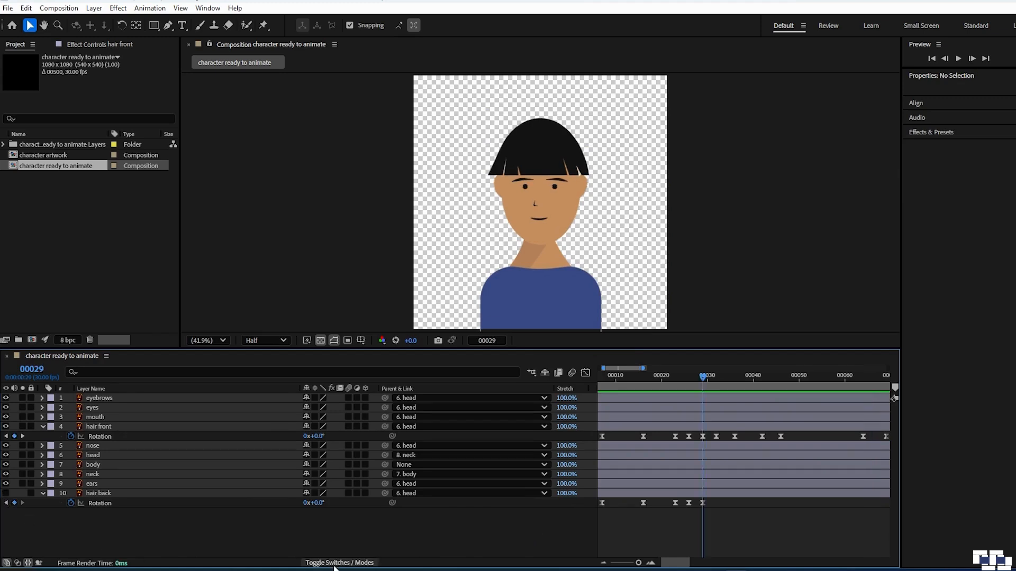
{"action": "left_click", "coordinate": [6, 494]}
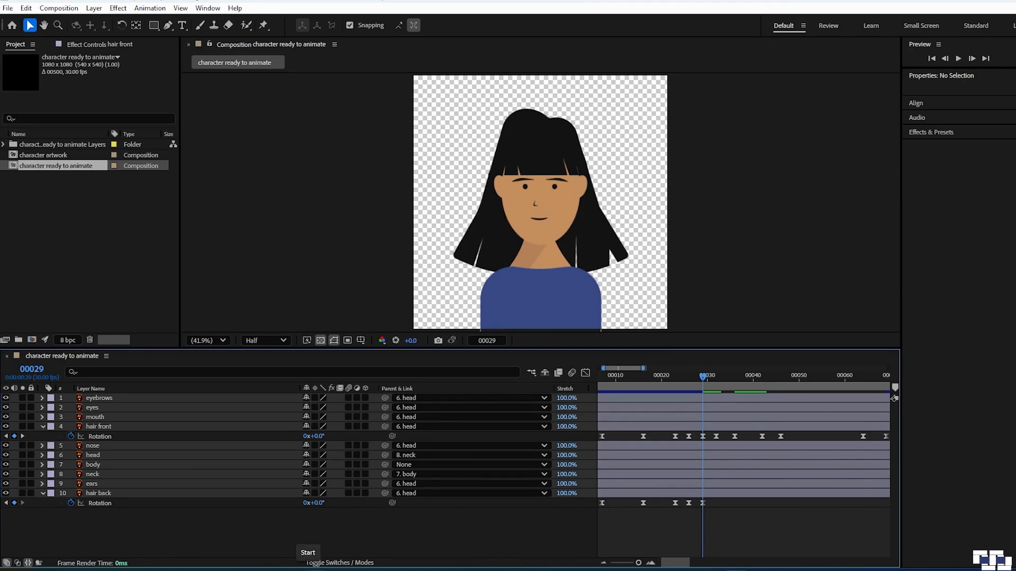
{"action": "key", "text": "Page_Down"}
{"action": "key", "text": "Page_Down"}
{"action": "key", "text": "Page_Down"}
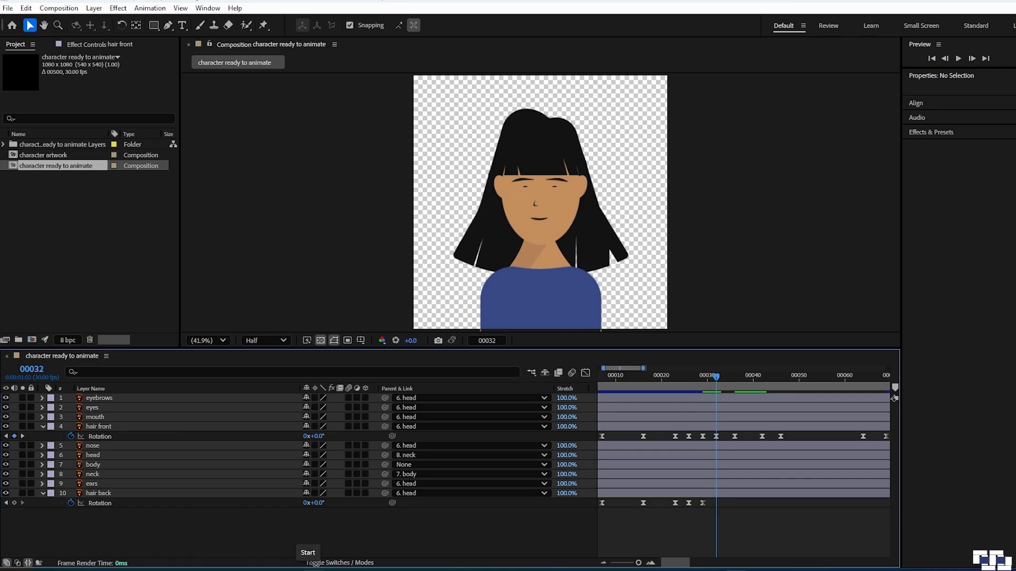
{"action": "left_click", "coordinate": [14, 503]}
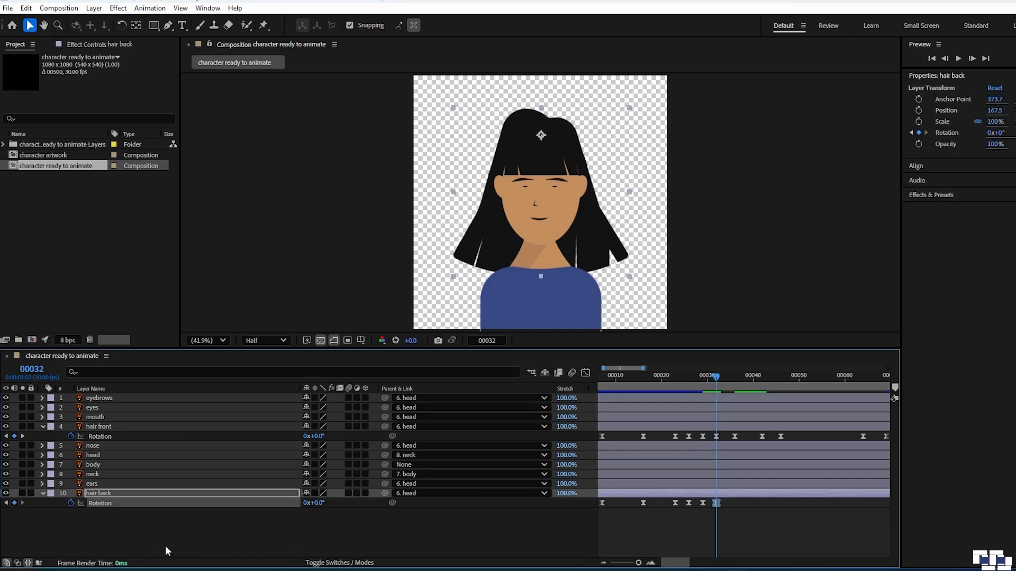
Set the hair back layer's rotation to 4° at frame 36.
{"action": "key", "text": "Page_Down"}
{"action": "key", "text": "Page_Down"}
{"action": "key", "text": "Page_Down"}
{"action": "key", "text": "Page_Down"}
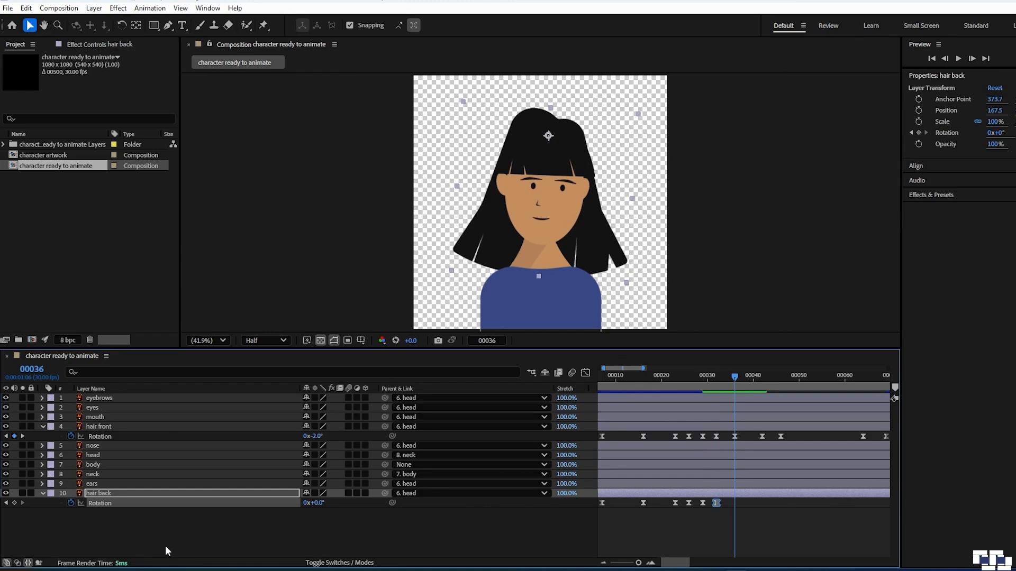
{"action": "left_click", "coordinate": [321, 503]}
{"action": "type", "text": "4"}
{"action": "left_click", "coordinate": [396, 532]}
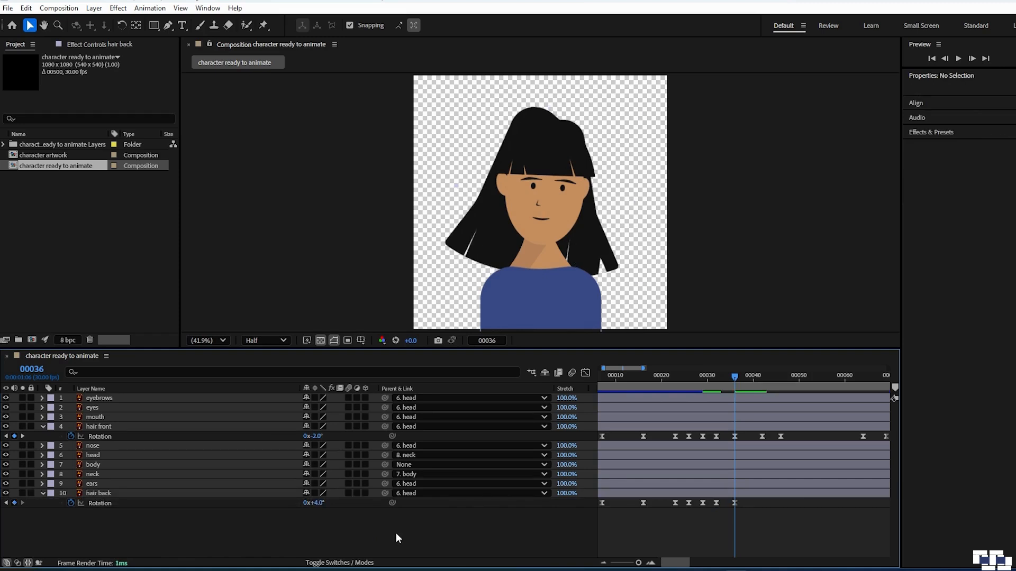
Add a hair back rotation keyframe holding 4° at frame 42.
{"action": "key", "text": "Page_Down"}
{"action": "key", "text": "Page_Down"}
{"action": "key", "text": "Page_Down"}
{"action": "key", "text": "Page_Down"}
{"action": "key", "text": "Page_Down"}
{"action": "key", "text": "Page_Down"}
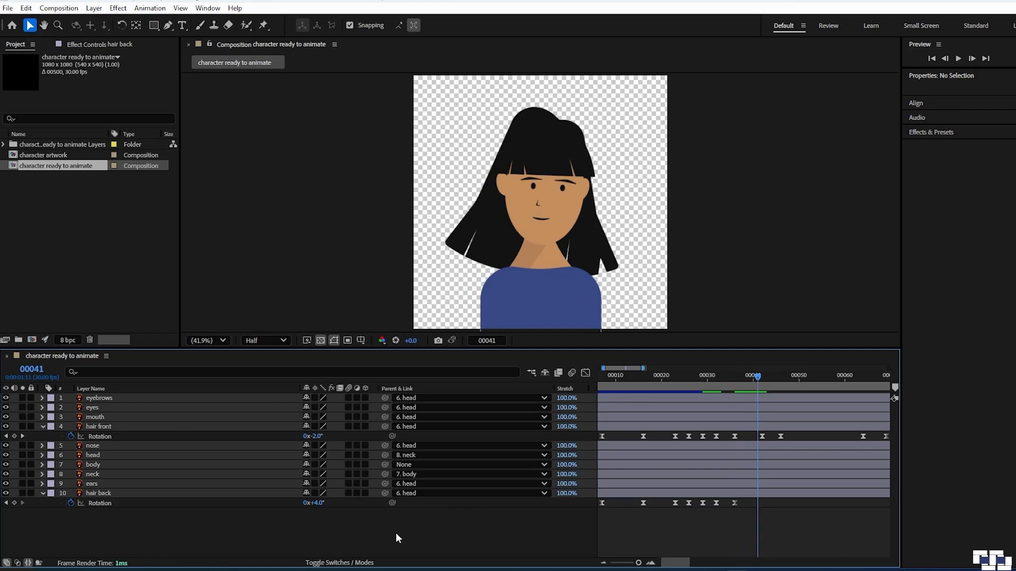
{"action": "left_click", "coordinate": [14, 504]}
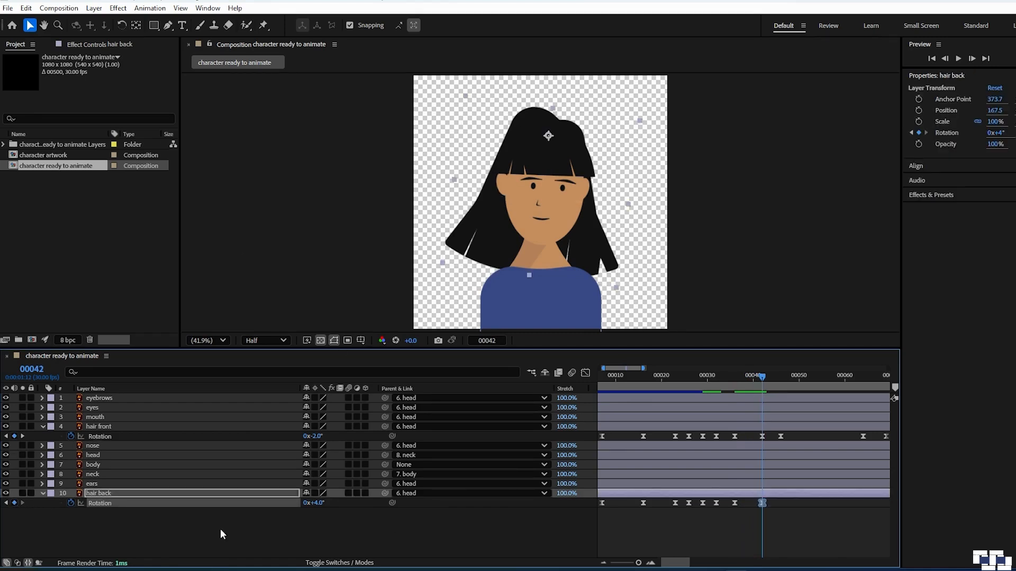
Set the hair back layer's rotation to -4° at frame 46.
{"action": "key", "text": "Page_Down"}
{"action": "key", "text": "Page_Down"}
{"action": "key", "text": "Page_Down"}
{"action": "key", "text": "Page_Down"}
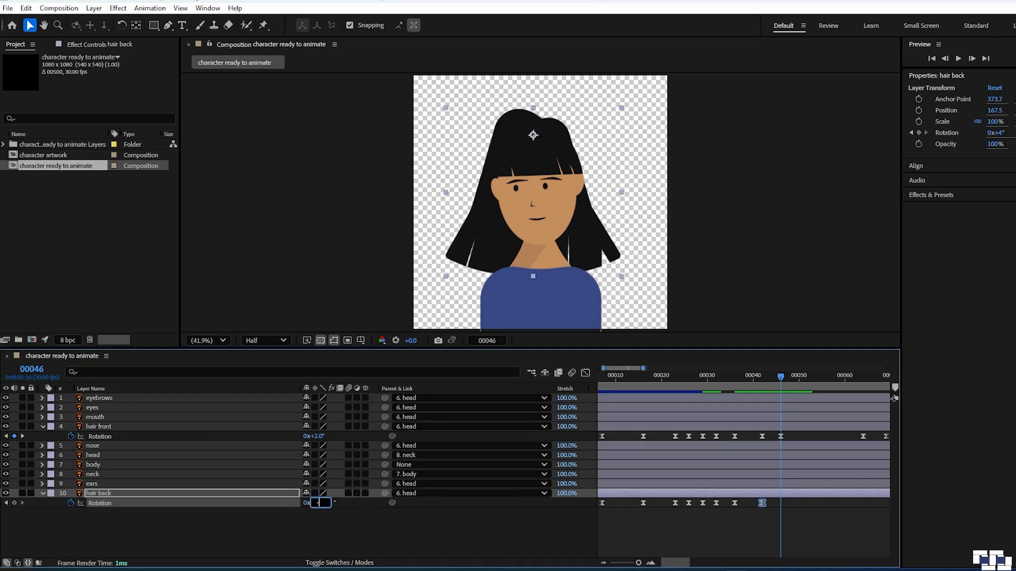
{"action": "type", "text": "-4"}
{"action": "left_click", "coordinate": [315, 524]}
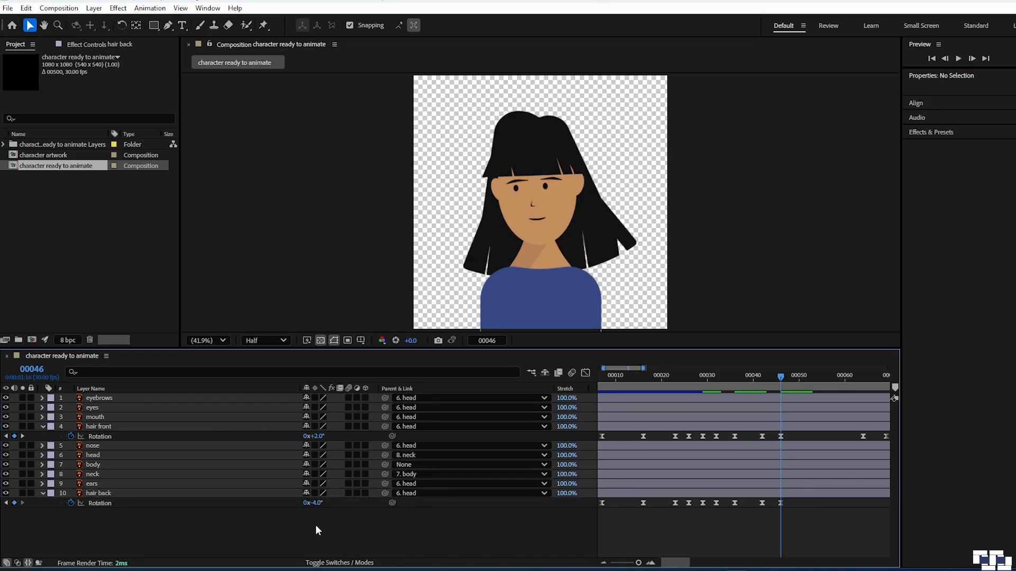
Hold the hair back rotation at -4° with a keyframe at frame 64 and return it to 0° at frame 69.
{"action": "key", "text": "space"}
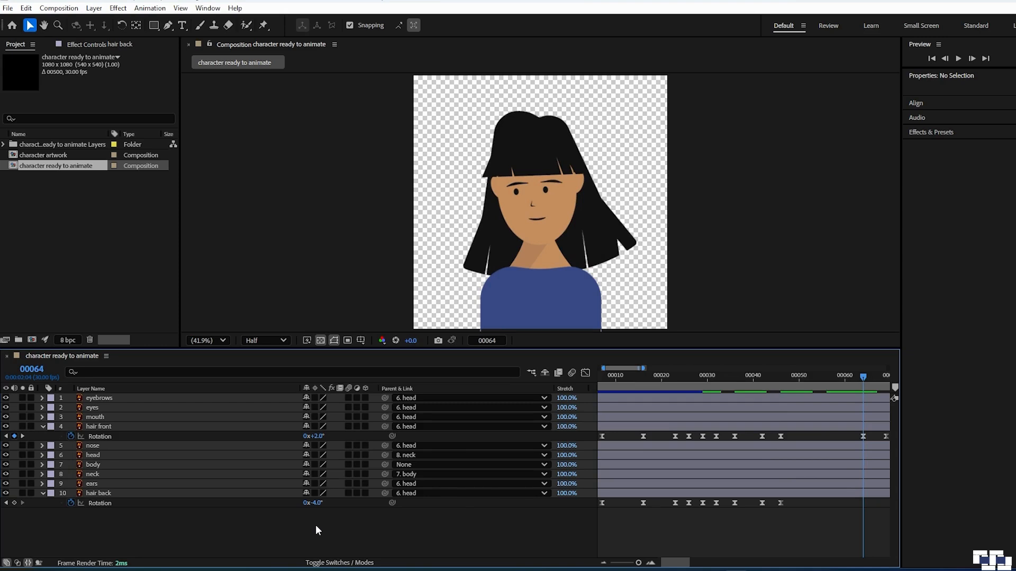
{"action": "left_click", "coordinate": [14, 503]}
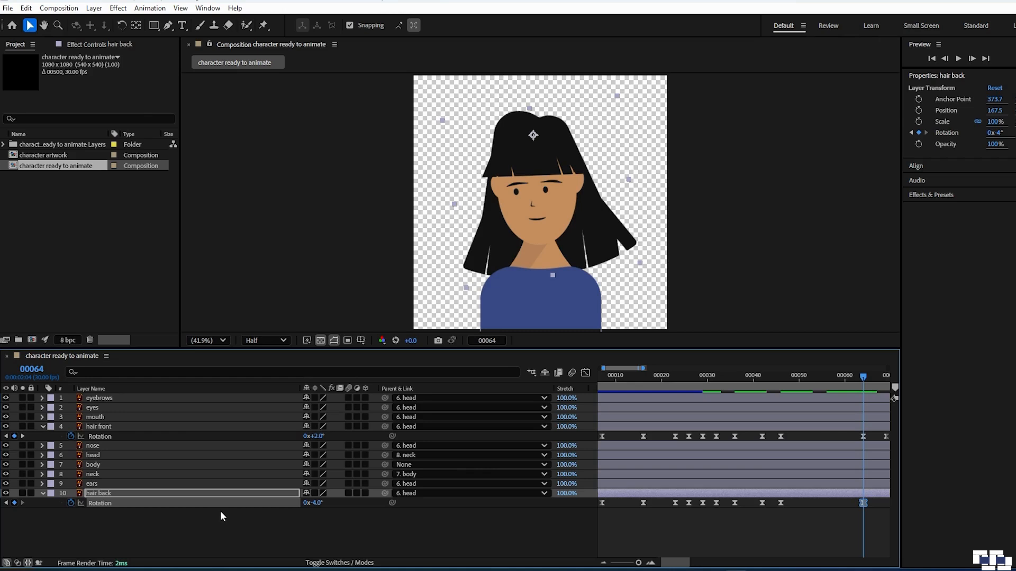
{"action": "key", "text": "space"}
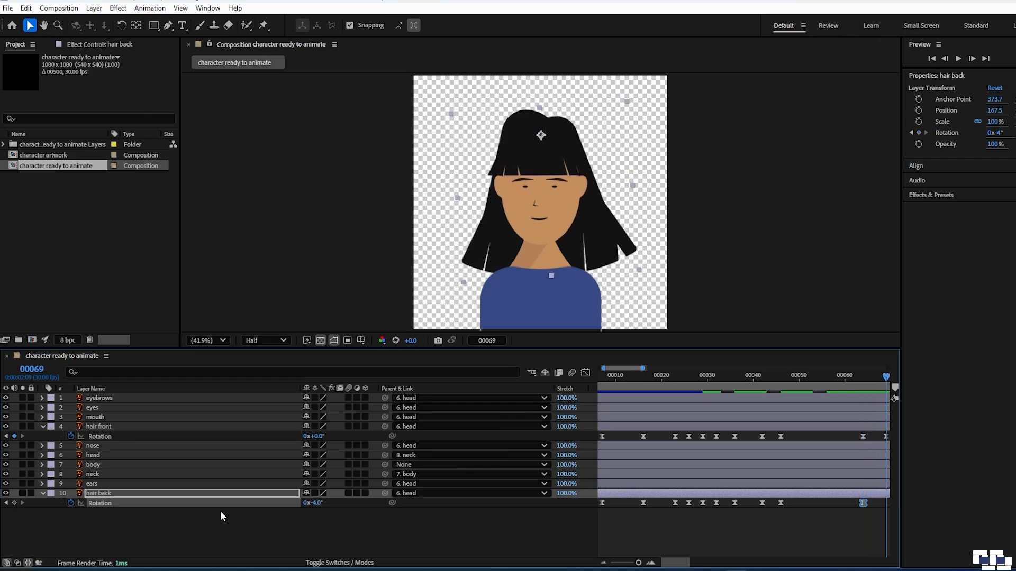
{"action": "left_click", "coordinate": [316, 504]}
{"action": "left_click", "coordinate": [403, 535]}
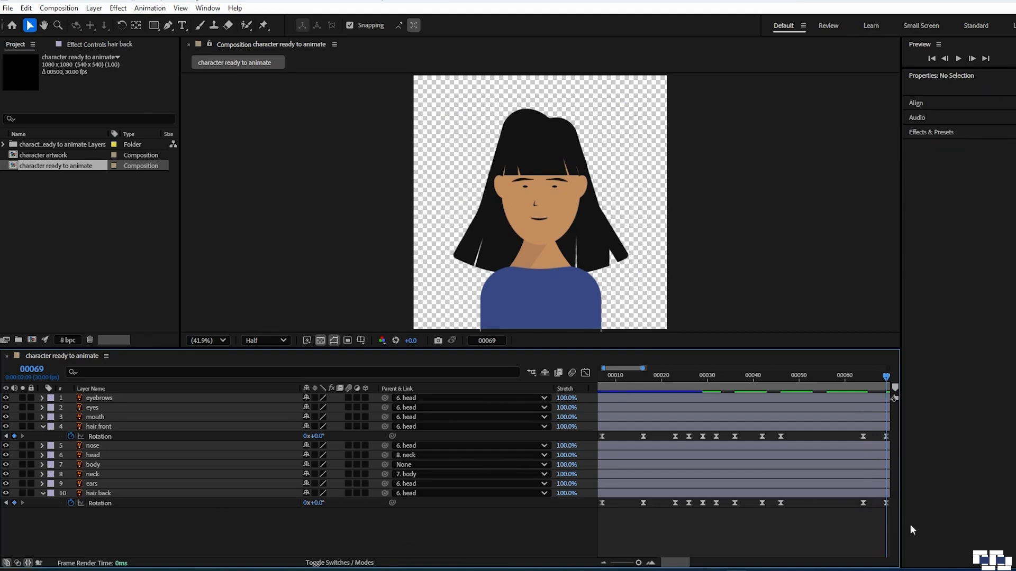
Reshape the hair back rotation's speed graph between frames 32–36 and 42–46 for abrupt starts and long ease-outs.
{"action": "left_click", "coordinate": [887, 503]}
{"action": "left_click", "coordinate": [586, 373]}
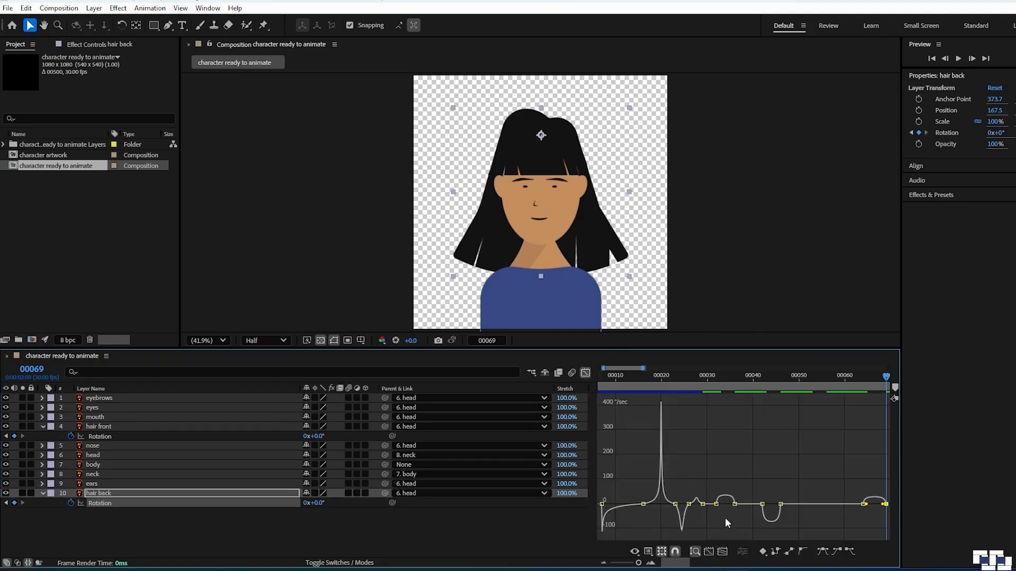
{"action": "left_click", "coordinate": [717, 505]}
{"action": "left_click_drag", "start_coordinate": [714, 504], "coordinate": [770, 508]}
{"action": "left_click", "coordinate": [735, 505]}
{"action": "left_click", "coordinate": [763, 505]}
{"action": "left_click", "coordinate": [781, 504]}
Adjust the hair back rotation's speed curve between frames 64 and 69, leave the graph editor and preview the animation.
{"action": "left_click", "coordinate": [863, 477]}
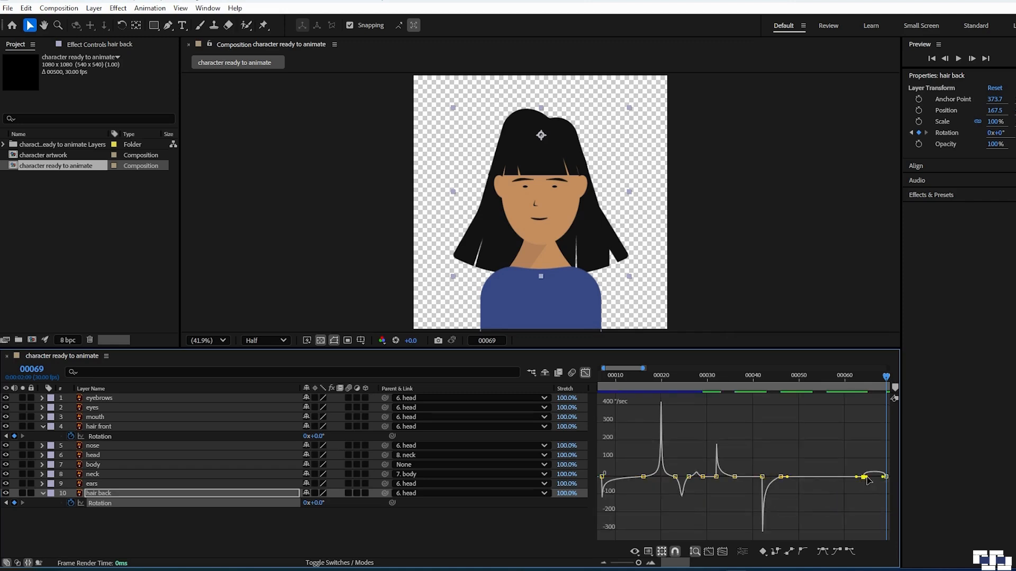
{"action": "left_click_drag", "start_coordinate": [867, 478], "coordinate": [875, 478]}
{"action": "left_click", "coordinate": [885, 477]}
{"action": "left_click", "coordinate": [585, 372]}
{"action": "key", "text": "space"}
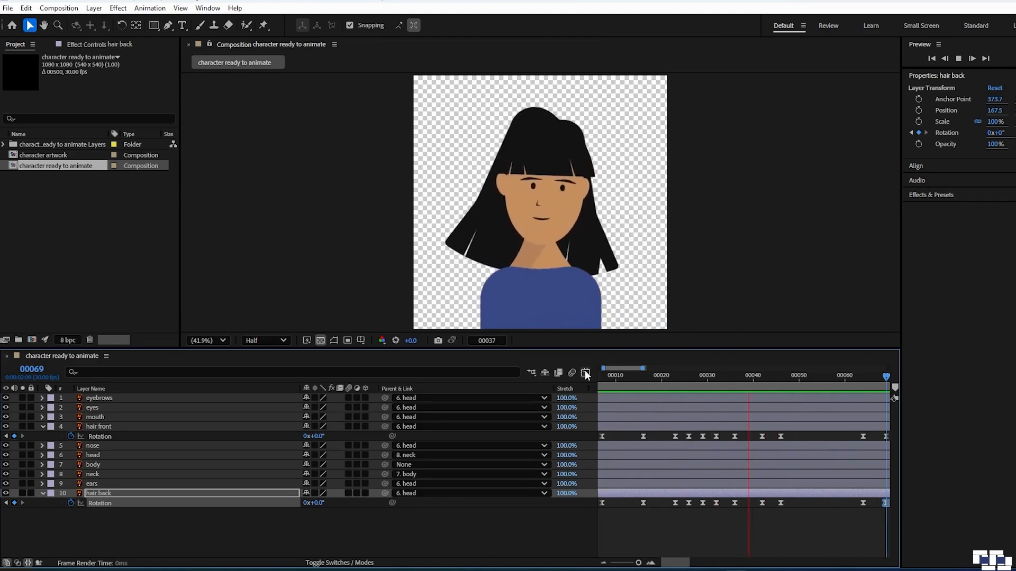
{"action": "key", "text": "space"}
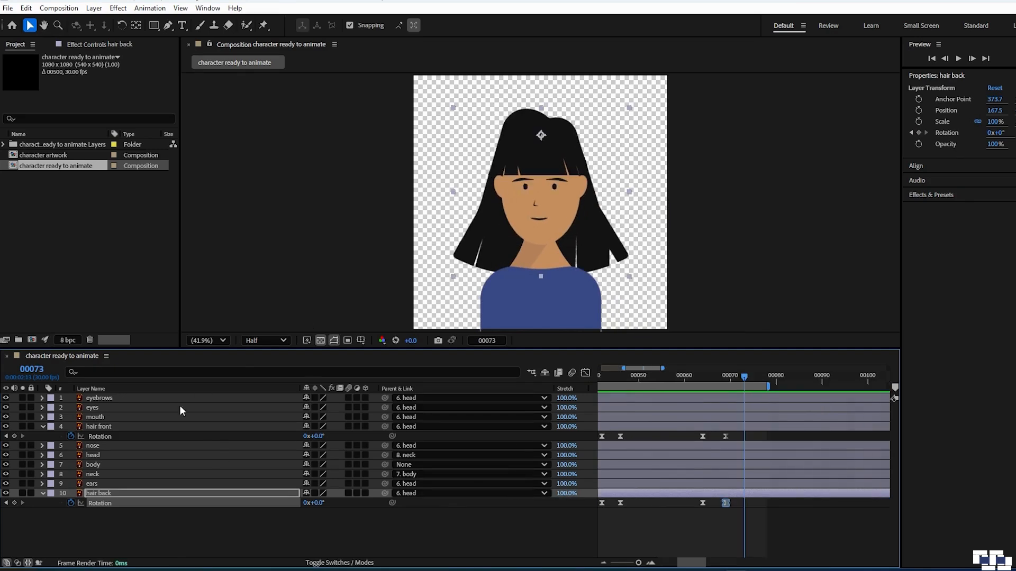
Start keyframing the hair front layer's position at frame 52.
{"action": "left_click", "coordinate": [126, 425]}
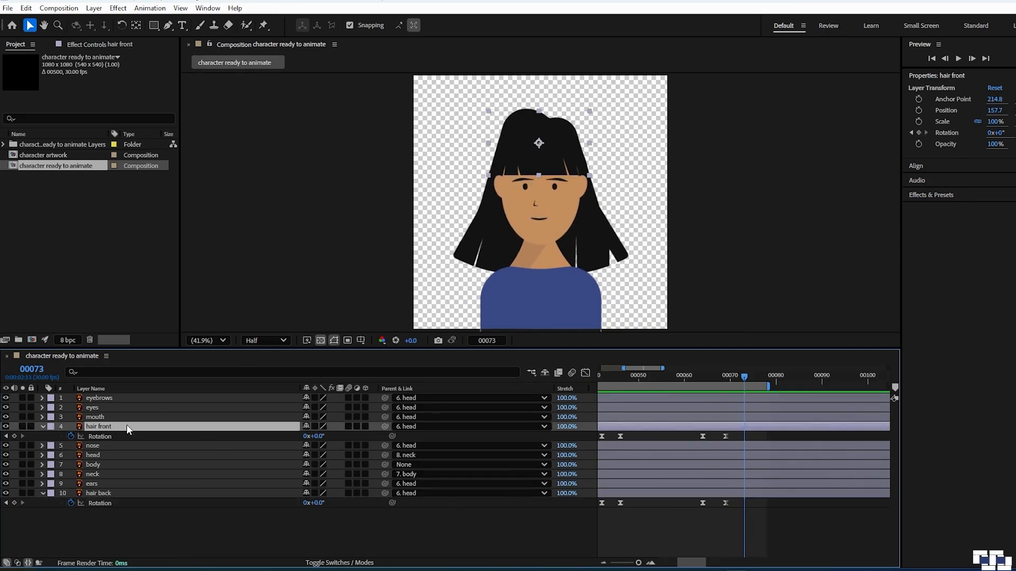
{"action": "key", "text": "shift+p"}
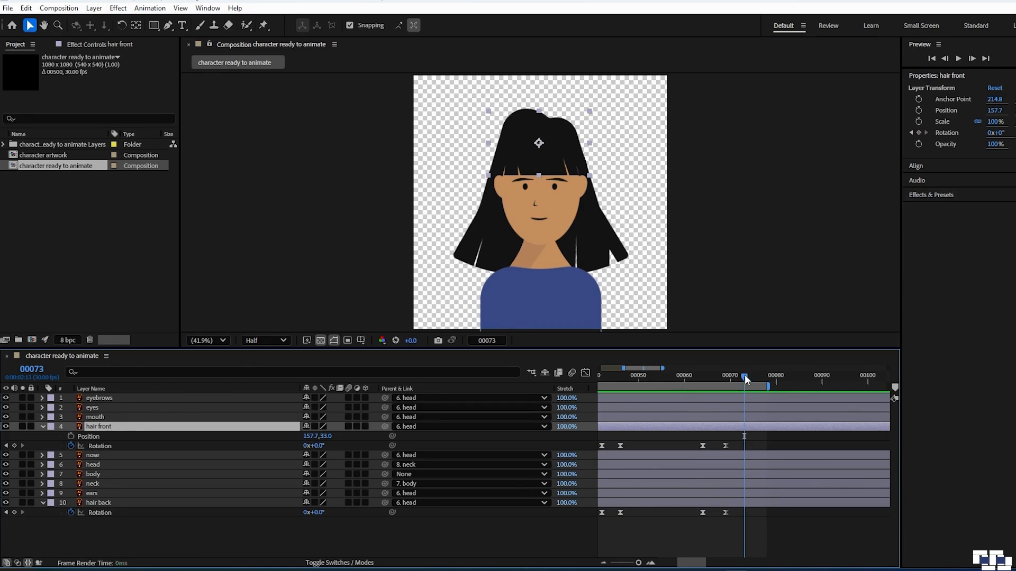
{"action": "left_click_drag", "start_coordinate": [745, 376], "coordinate": [647, 380]}
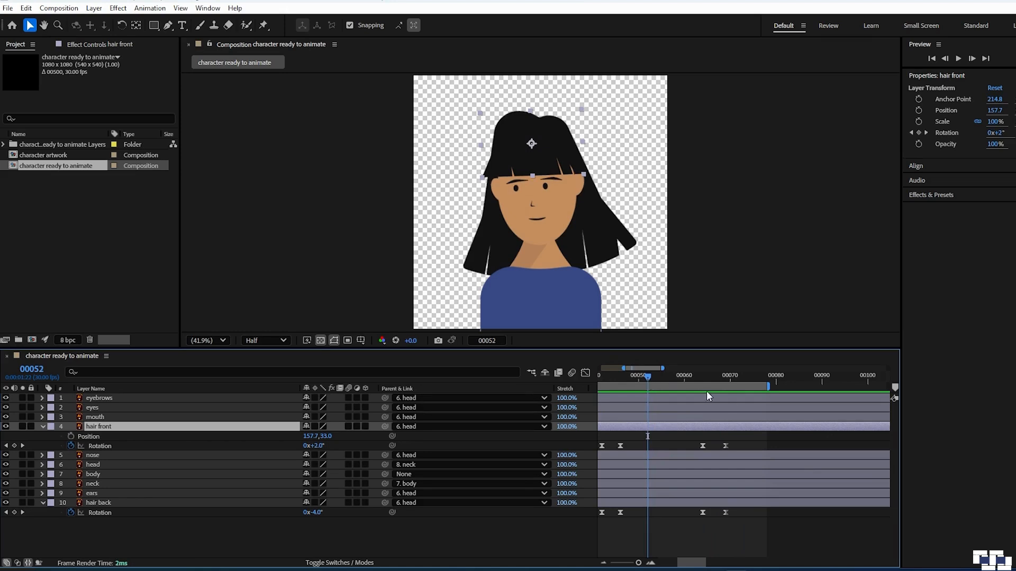
{"action": "left_click", "coordinate": [71, 436]}
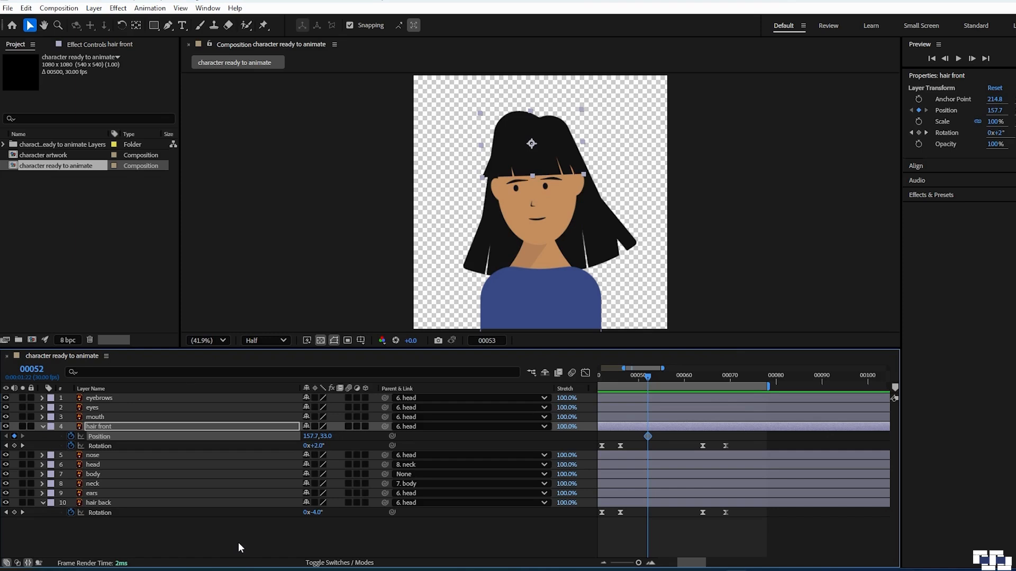
Set the hair front layer's vertical position to 41 at frame 56.
{"action": "key", "text": "Page_Down"}
{"action": "key", "text": "Page_Down"}
{"action": "key", "text": "Page_Down"}
{"action": "key", "text": "Page_Down"}
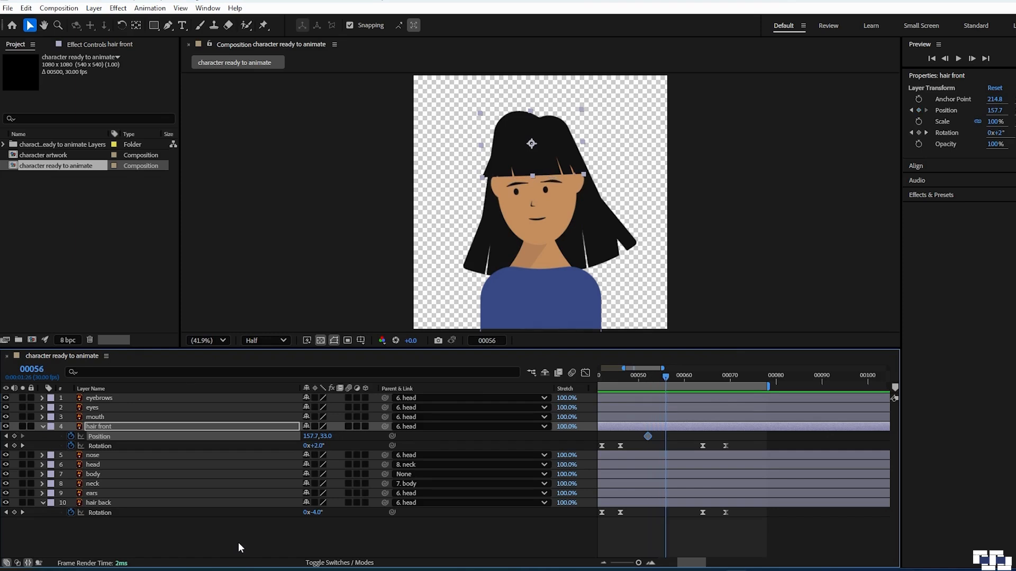
{"action": "left_click", "coordinate": [330, 436]}
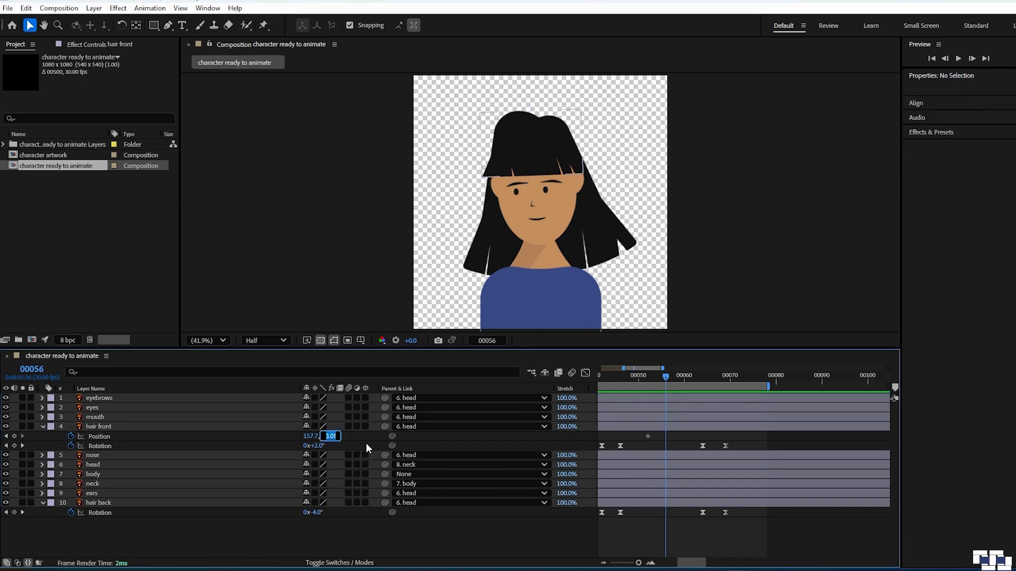
{"action": "type", "text": "41"}
{"action": "key", "text": "Return"}
Hold the hair front position at 157.7, 41 with a keyframe at frame 64.
{"action": "key", "text": "space"}
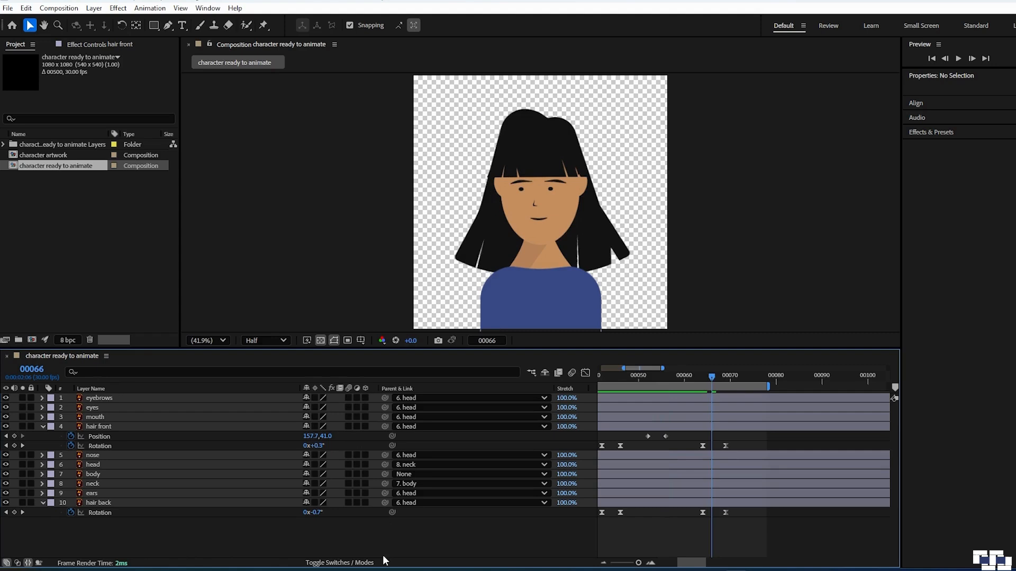
{"action": "key", "text": "j"}
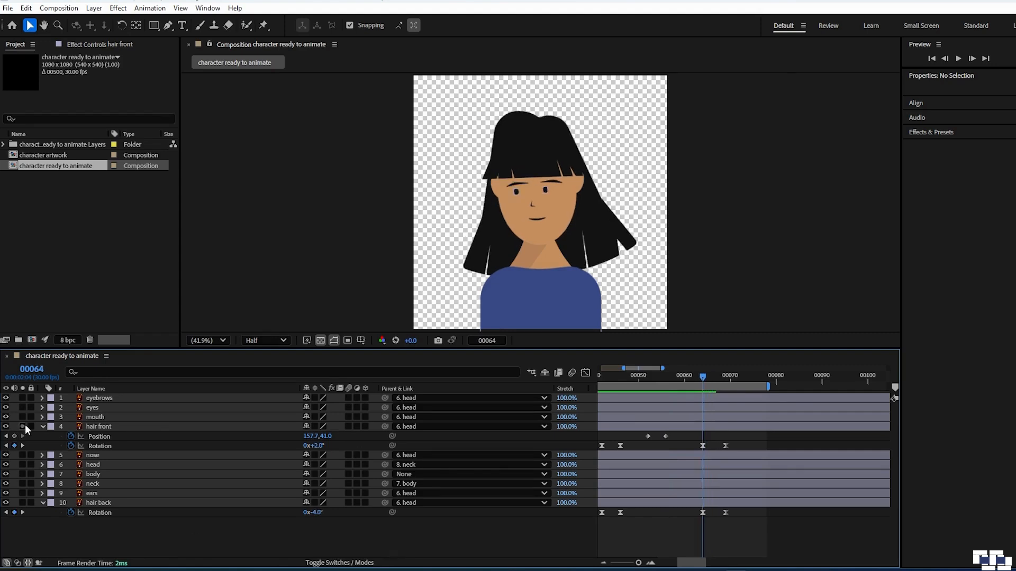
{"action": "left_click", "coordinate": [14, 436]}
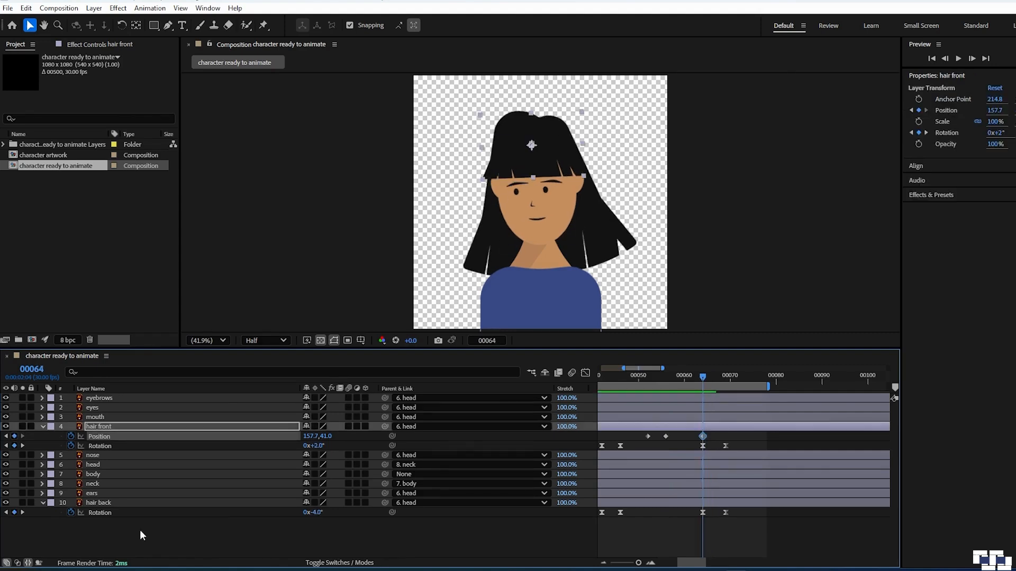
Copy the hair front position keyframe from frame 52 to frame 69 so the vertical position returns to 33.
{"action": "left_click", "coordinate": [23, 446]}
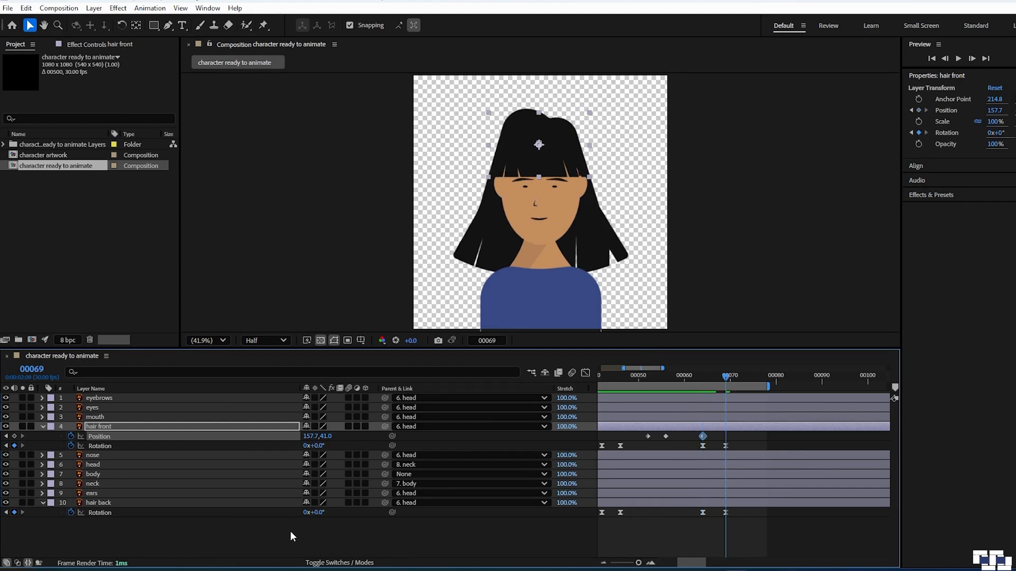
{"action": "left_click", "coordinate": [647, 437]}
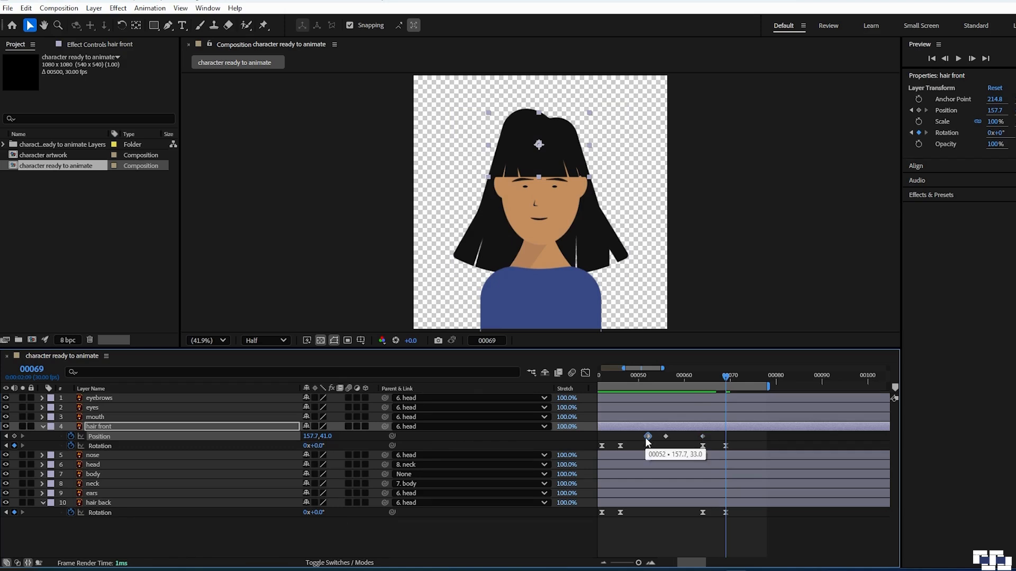
{"action": "key", "text": "ctrl+c"}
{"action": "key", "text": "ctrl+v"}
{"action": "left_click", "coordinate": [750, 438]}
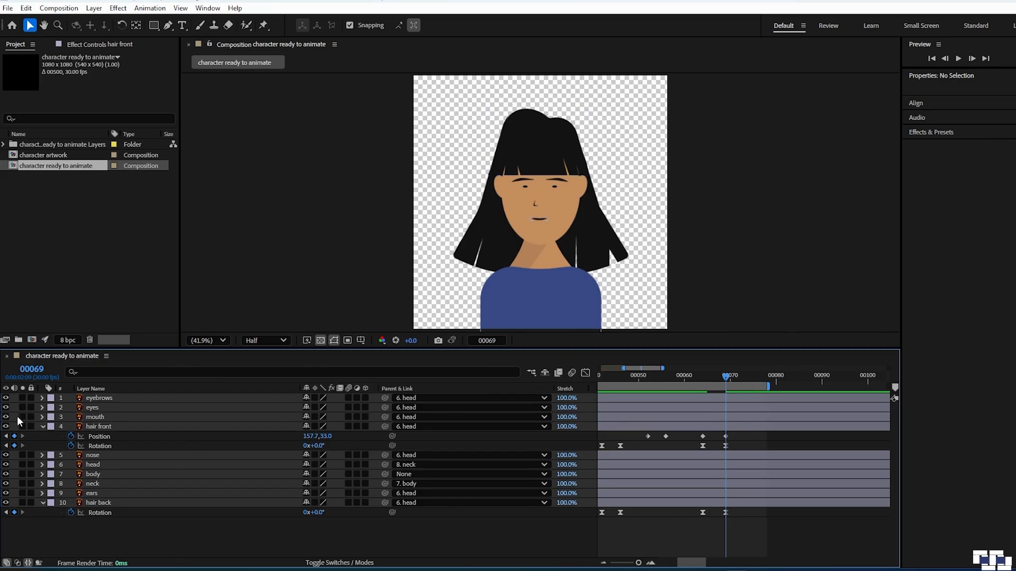
Apply Easy Ease to all hair front position keyframes between frames 52 and 69 and preview the animation.
{"action": "left_click", "coordinate": [7, 437]}
{"action": "left_click", "coordinate": [6, 436]}
{"action": "left_click", "coordinate": [6, 436]}
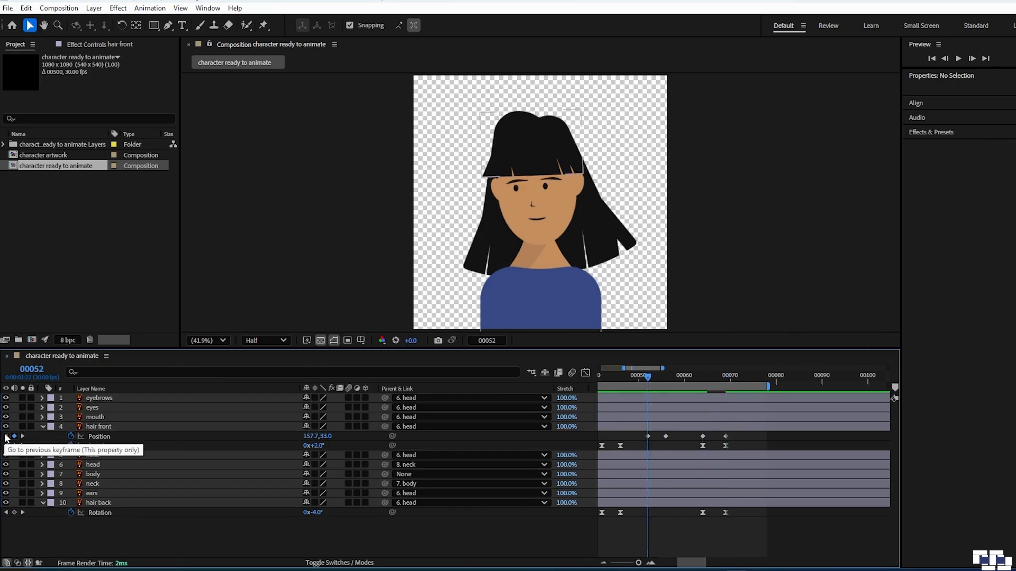
{"action": "left_click", "coordinate": [23, 437]}
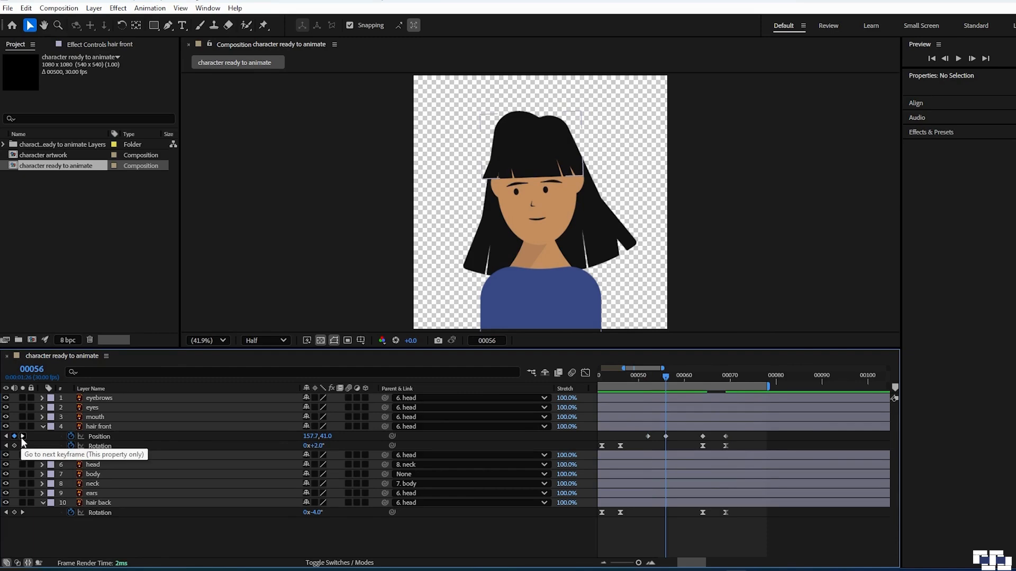
{"action": "left_click", "coordinate": [22, 436]}
{"action": "left_click", "coordinate": [22, 437]}
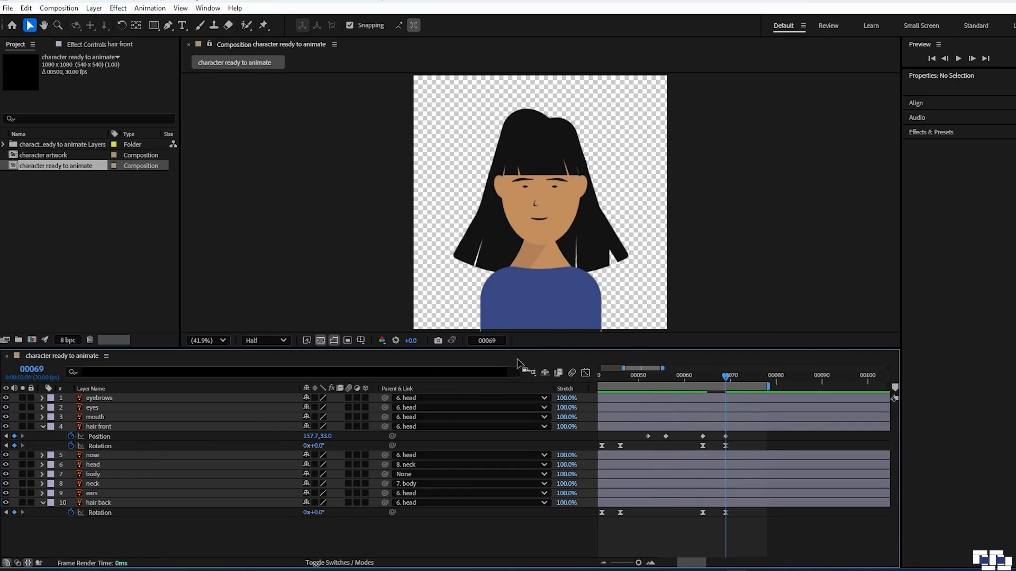
{"action": "left_click_drag", "start_coordinate": [739, 443], "coordinate": [633, 433]}
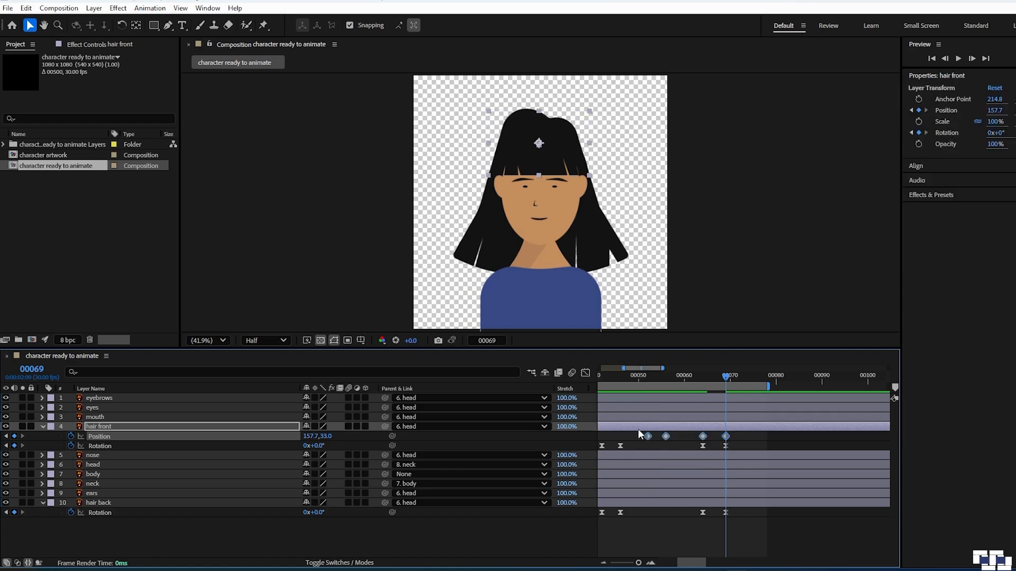
{"action": "key", "text": "F9"}
{"action": "key", "text": "space"}
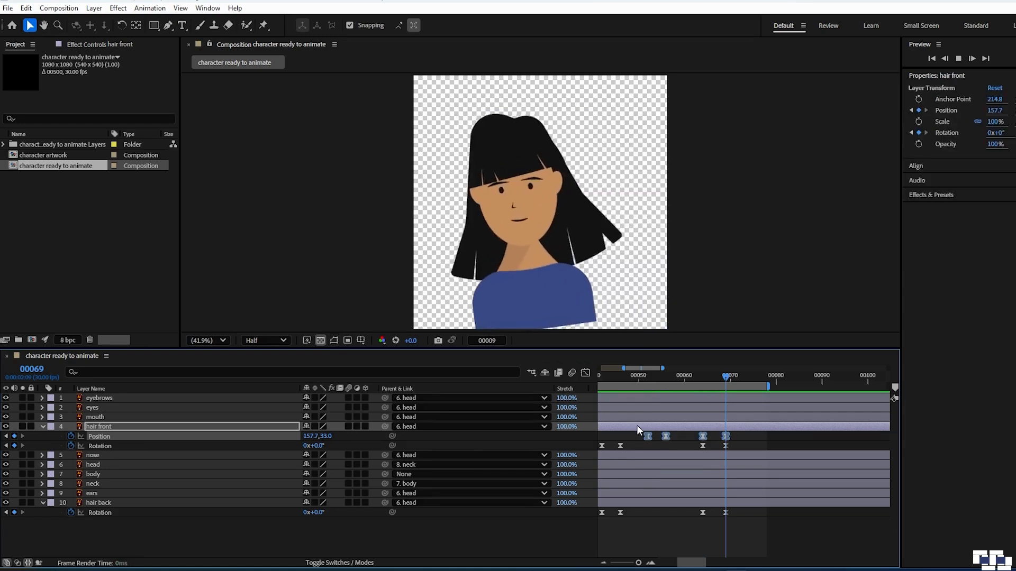